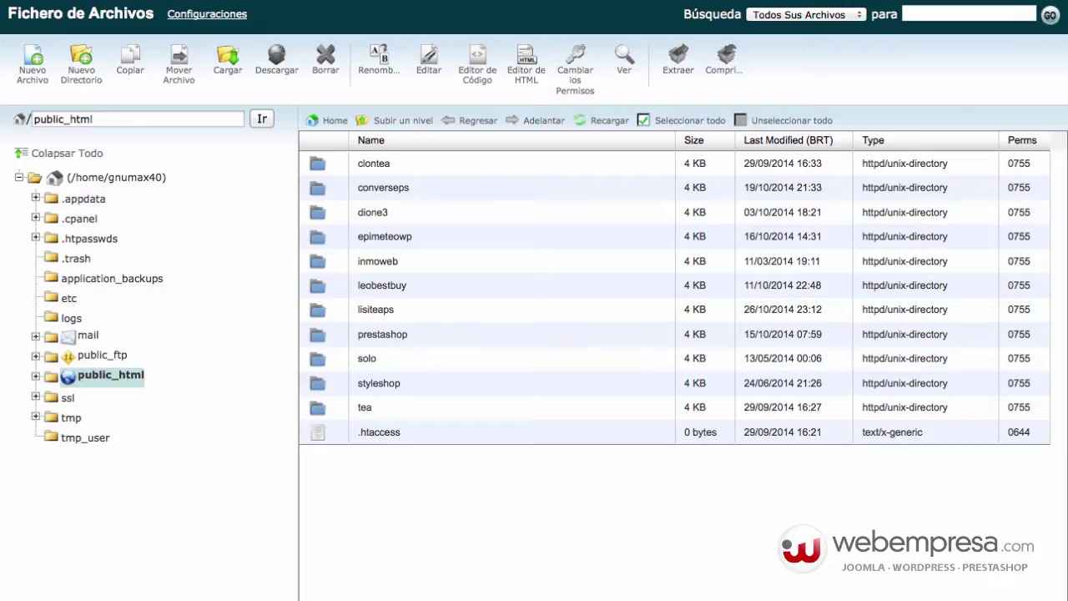
Reload the public_html directory and examine the WordPress folders and files stored at its root.
double_click(87, 120)
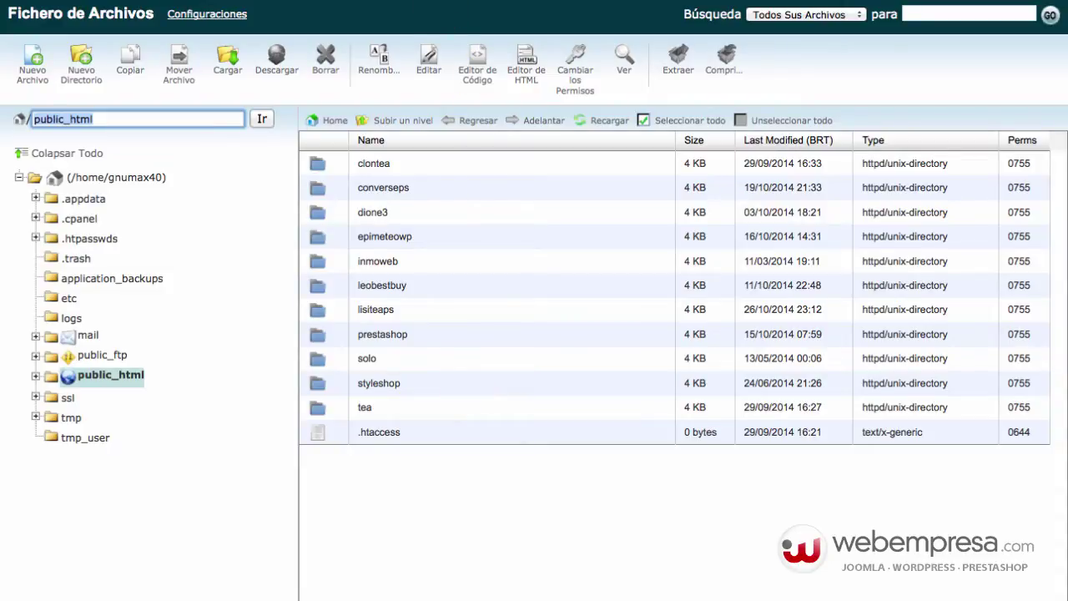
key("super+r")
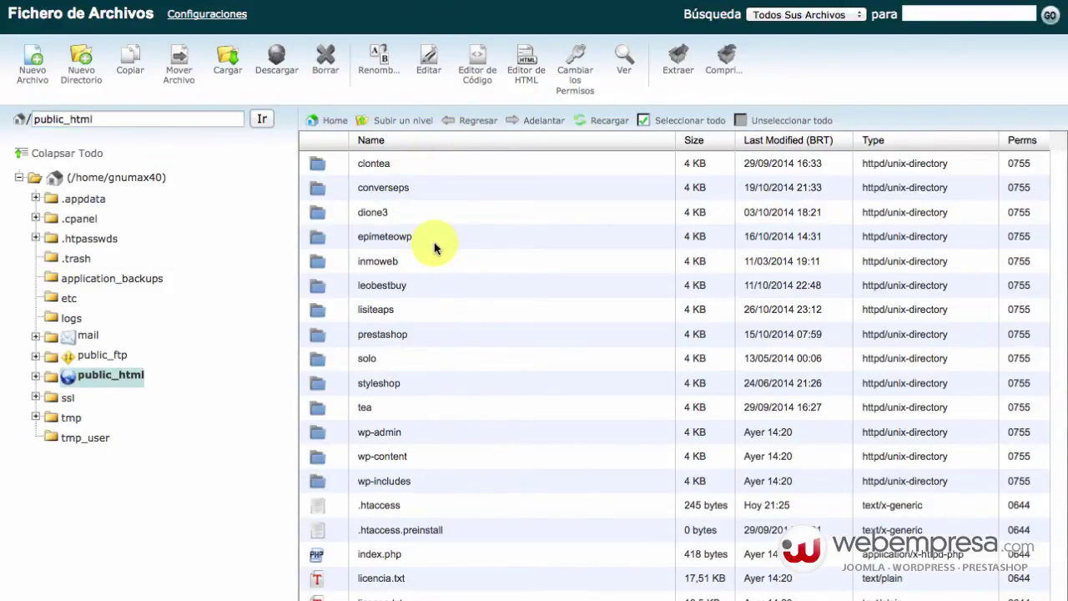
scroll(436, 243, "down", 3)
left_click(426, 359)
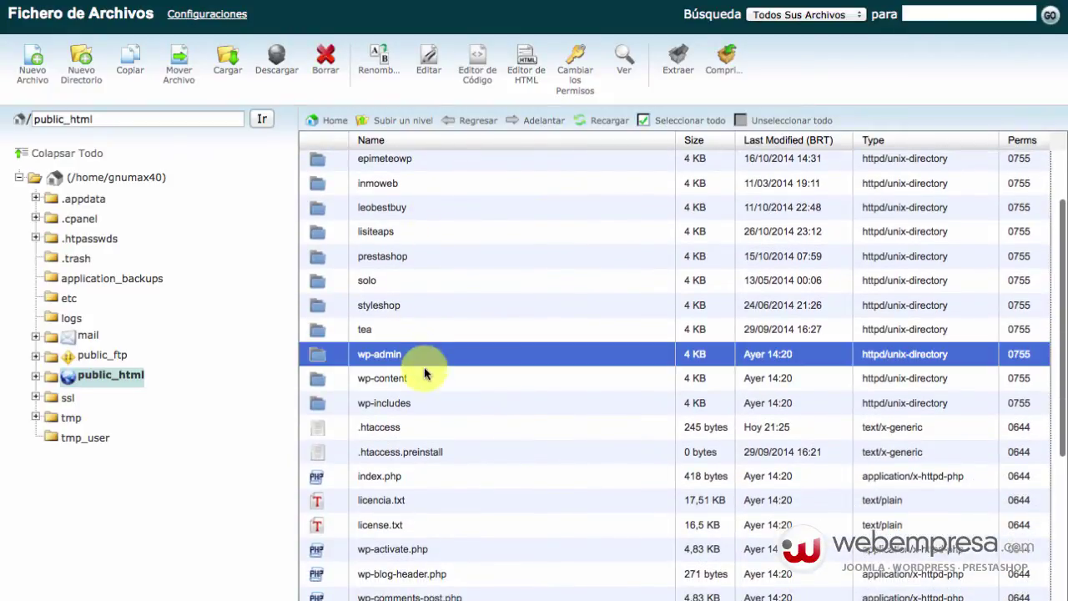
scroll(430, 376, "down", 8)
scroll(432, 384, "down", 1)
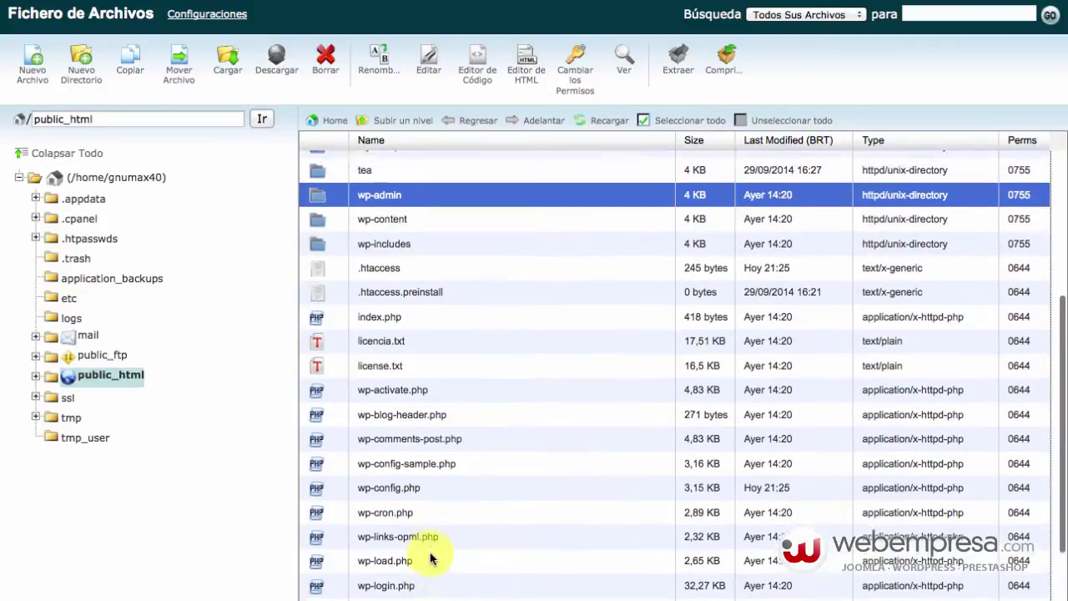
scroll(434, 559, "up", 3)
scroll(451, 334, "down", 4)
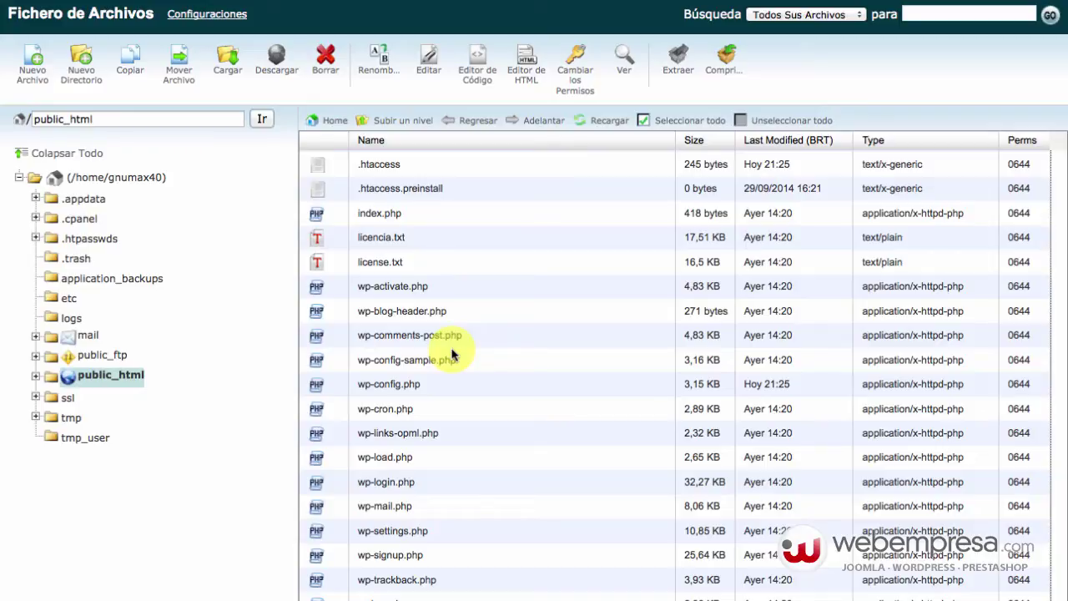
scroll(451, 355, "up", 10)
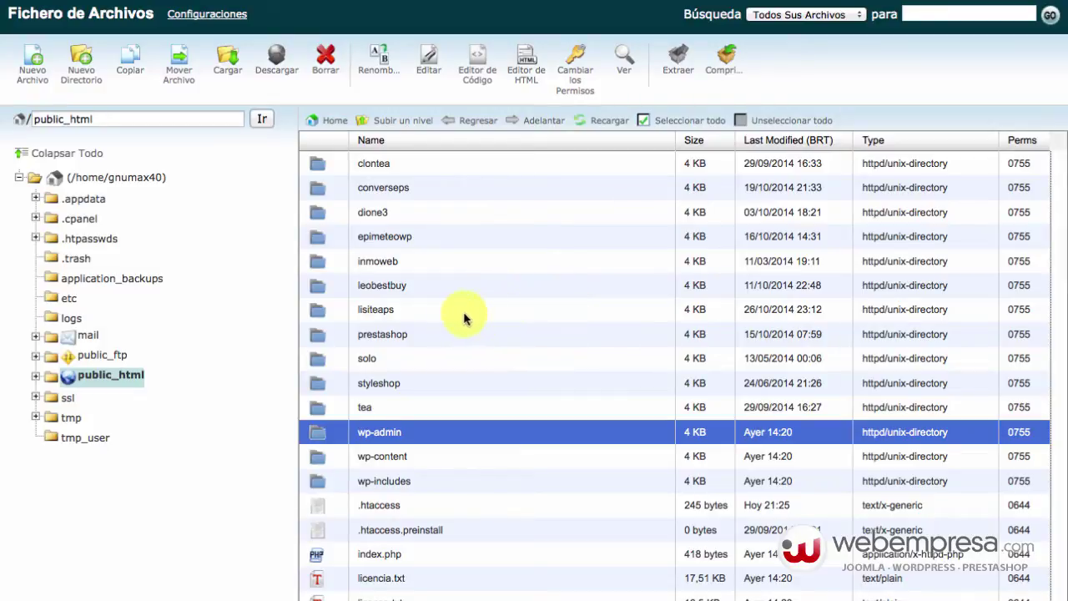
Inspect the contents of the lisiteaps folder and return to public_html.
double_click(434, 313)
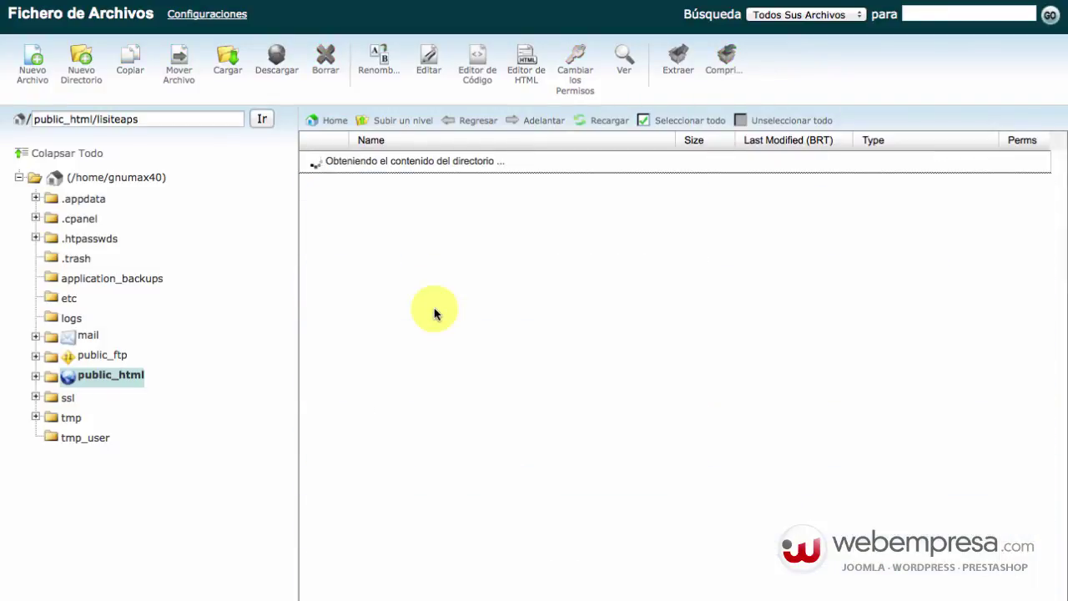
scroll(427, 219, "down", 5)
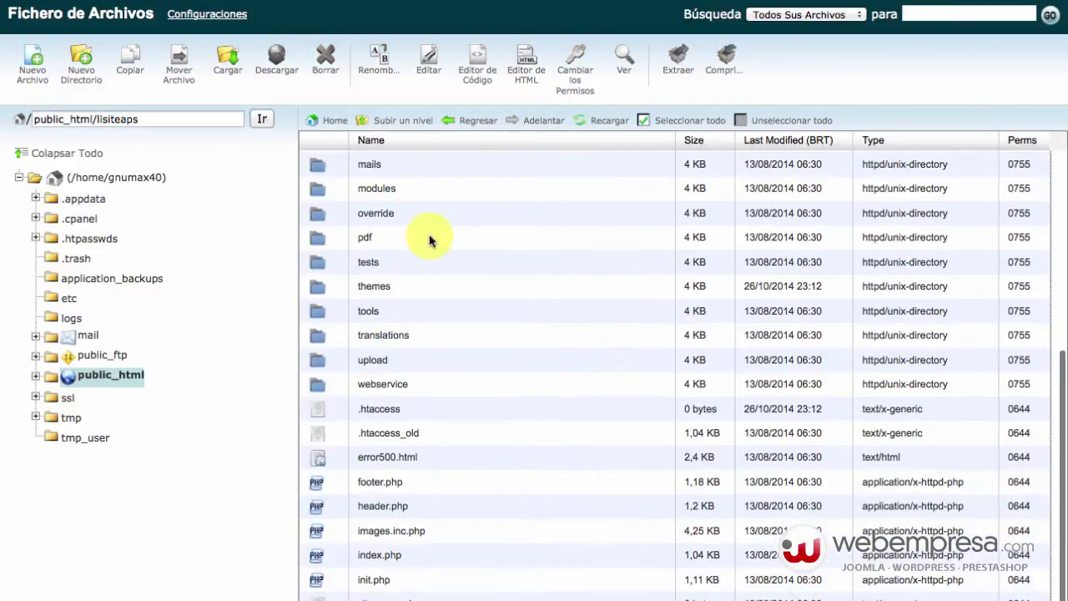
scroll(429, 230, "up", 5)
left_click(406, 120)
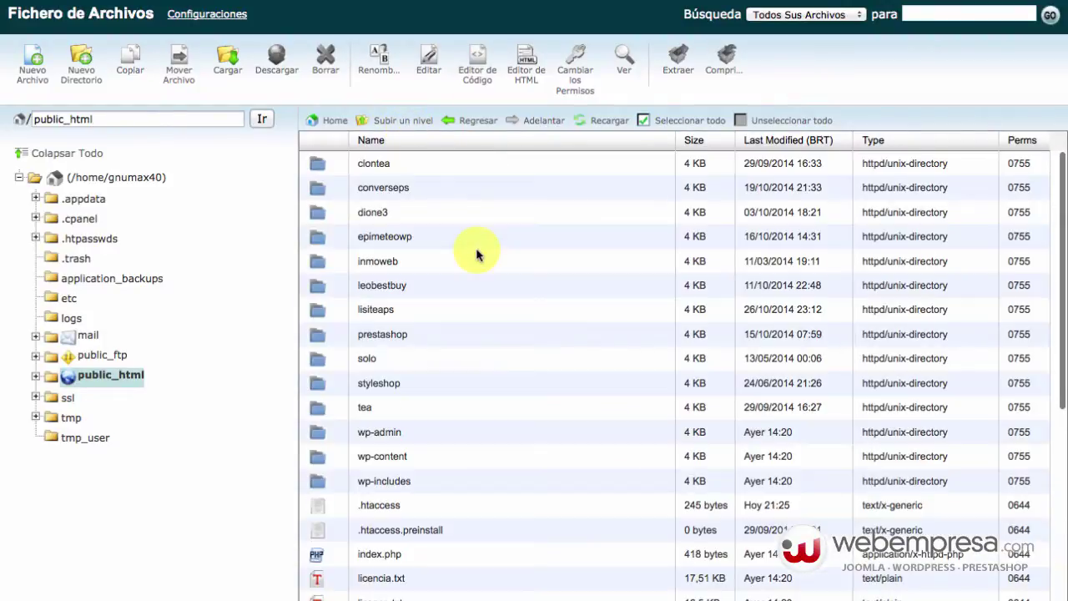
Look through the files at the public_html root and inside the clontea folder, and return to public_html.
scroll(440, 457, "down", 4)
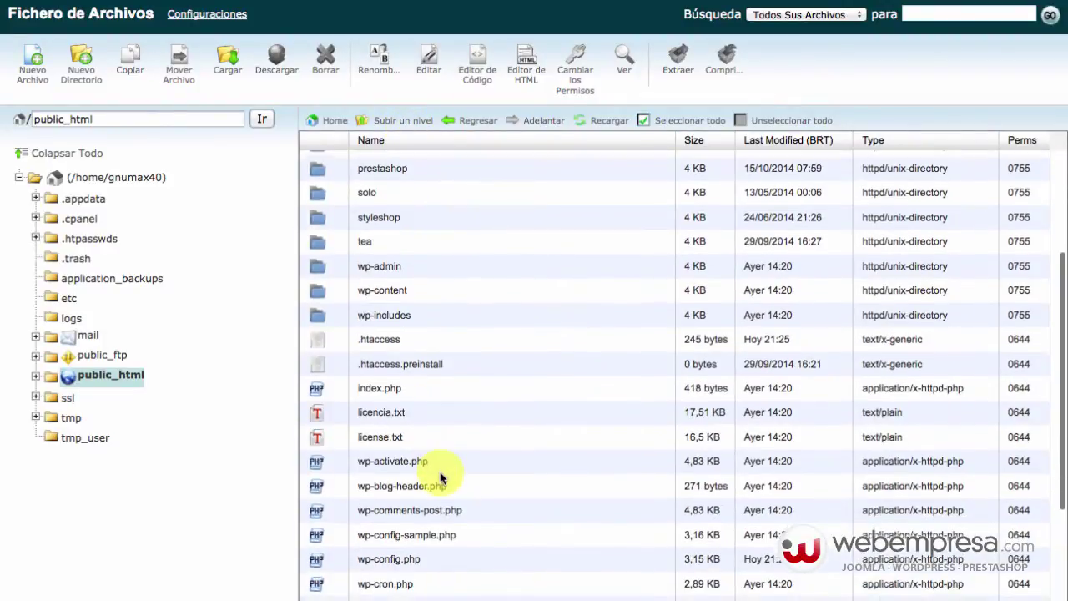
scroll(440, 474, "up", 4)
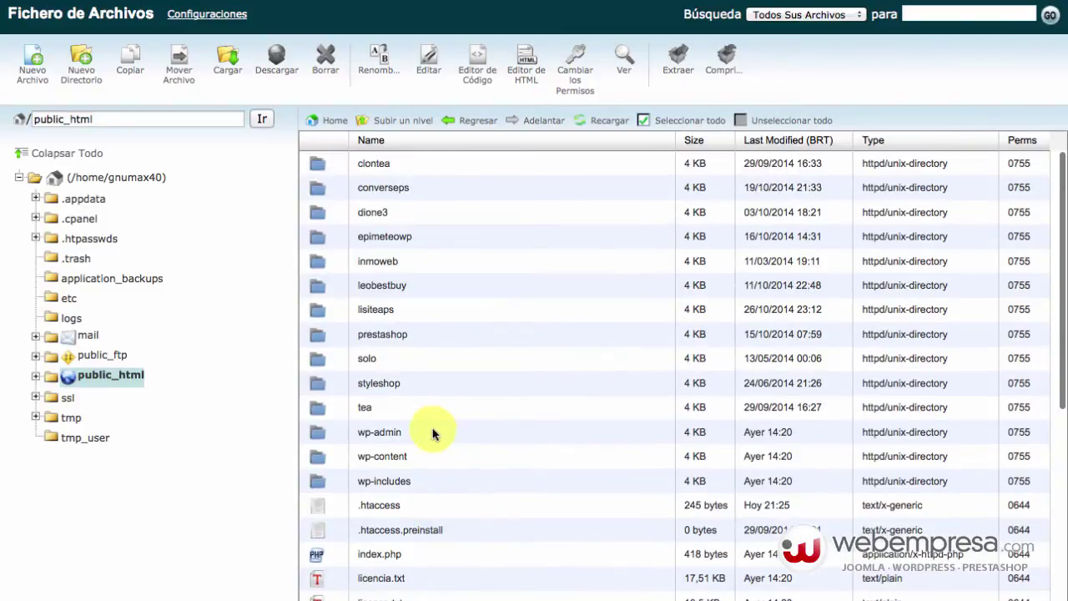
scroll(421, 518, "down", 3)
scroll(417, 529, "up", 3)
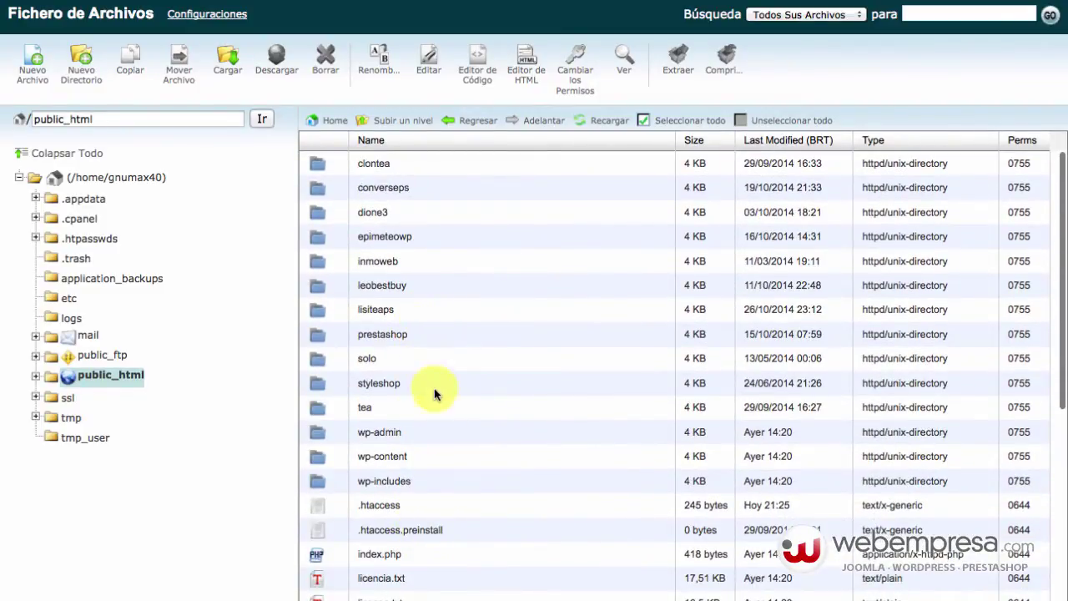
left_click(417, 213)
double_click(413, 165)
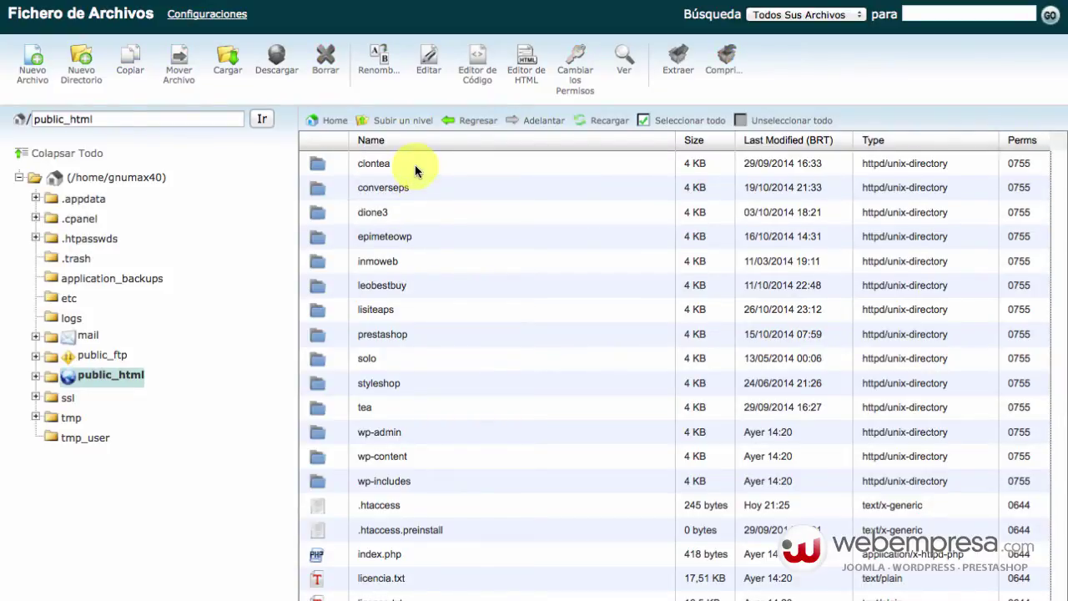
scroll(451, 251, "down", 10)
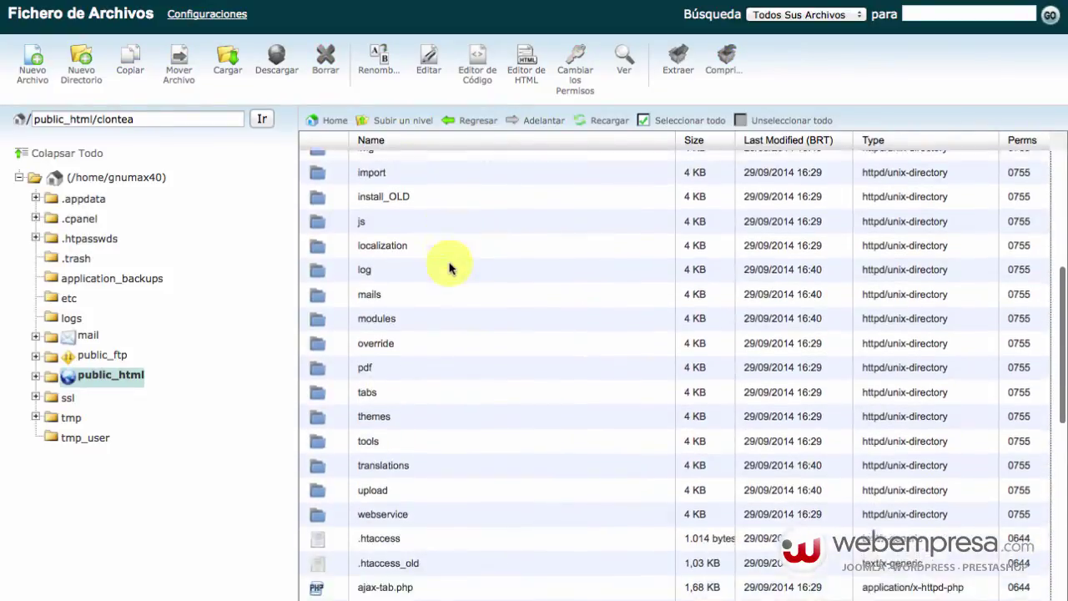
scroll(449, 267, "down", 2)
scroll(436, 263, "up", 10)
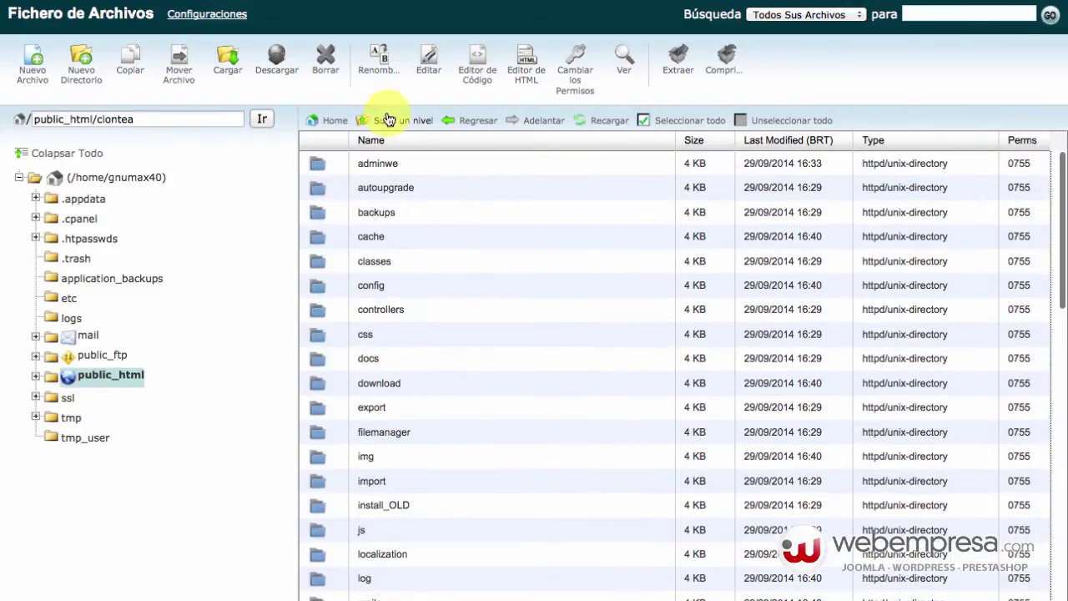
left_click(396, 125)
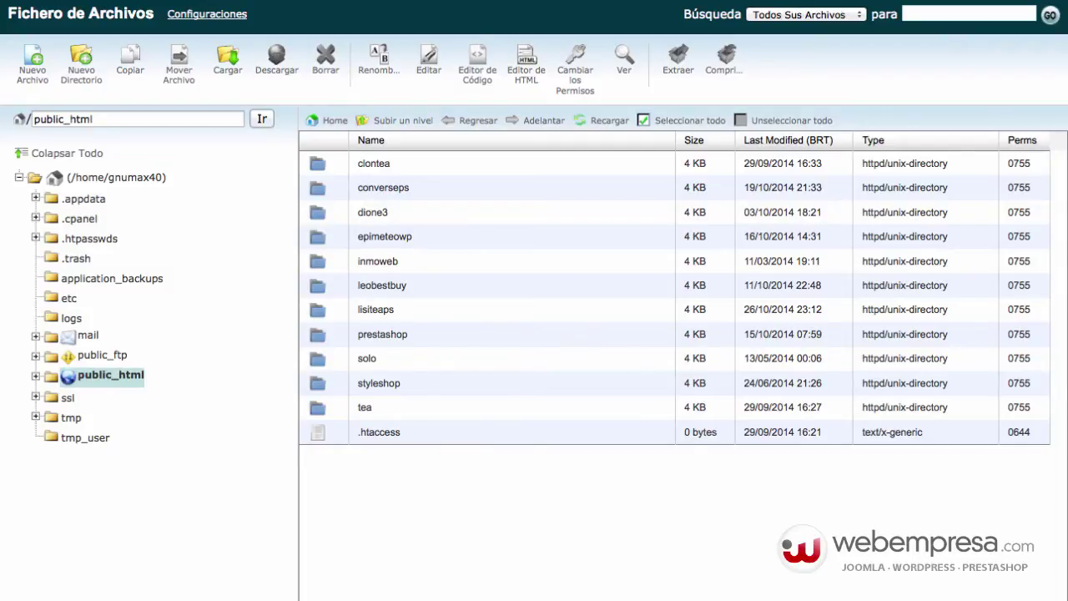
Select the WordPress folders and files in public_html as one continuous range starting at wp-admin.
scroll(400, 409, "down", 2)
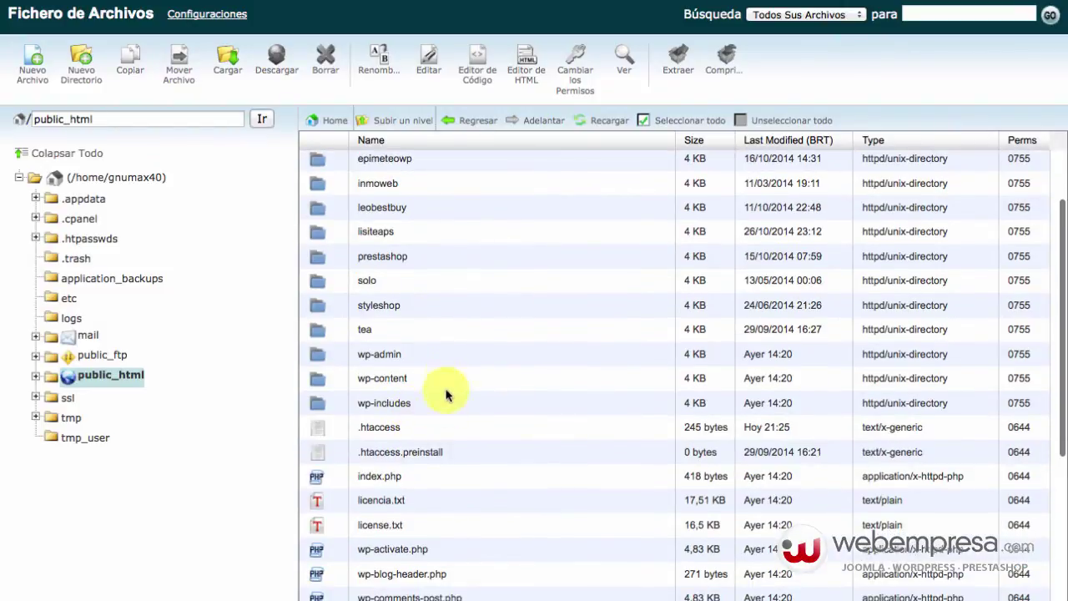
left_click(441, 355)
scroll(451, 434, "down", 5)
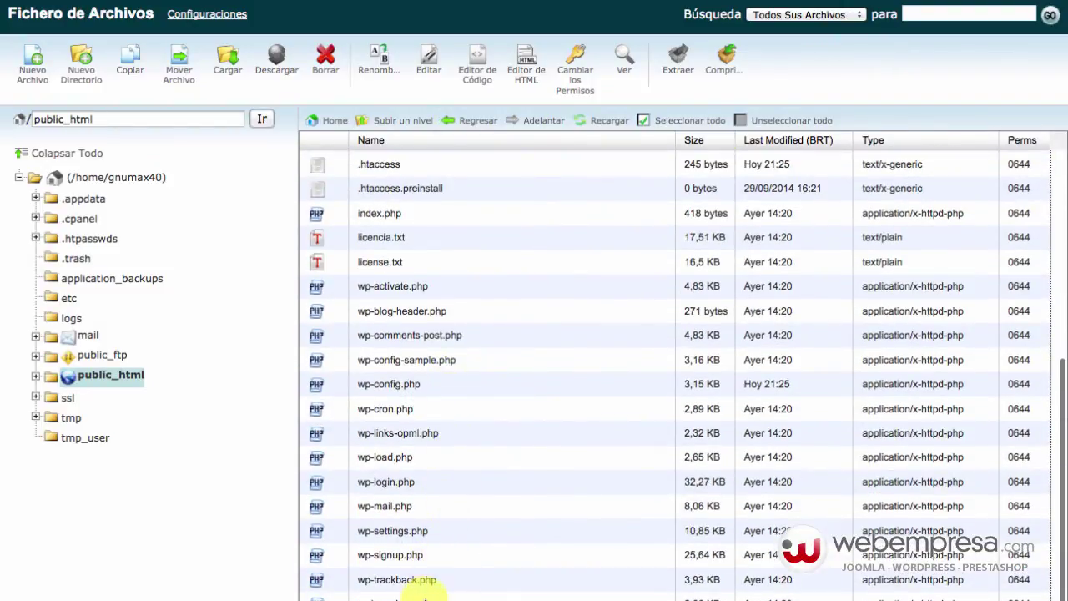
left_click(421, 584, "shift")
scroll(351, 476, "up", 6)
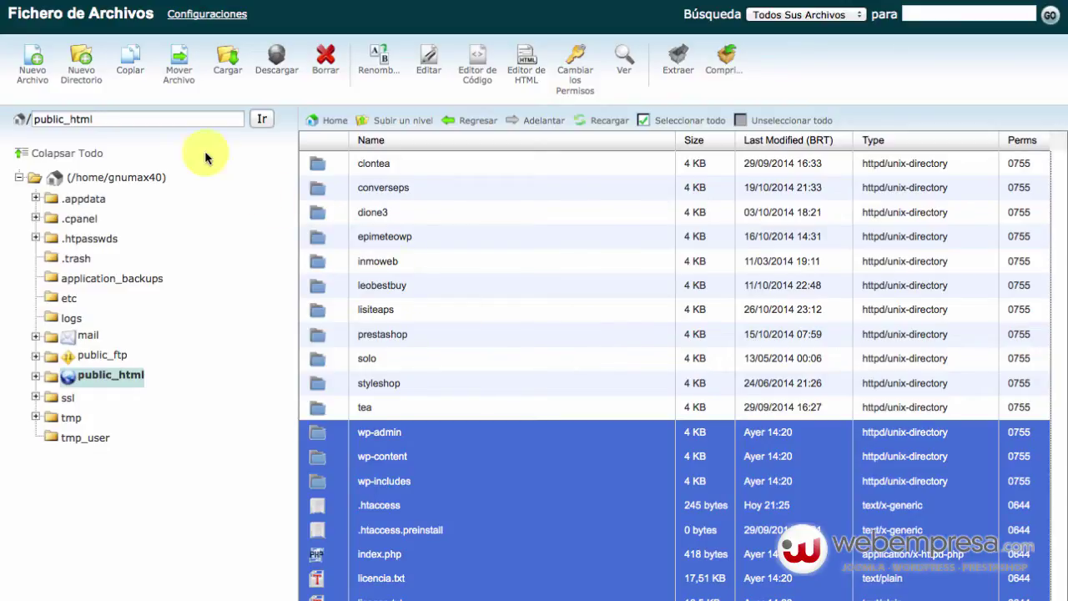
double_click(130, 121)
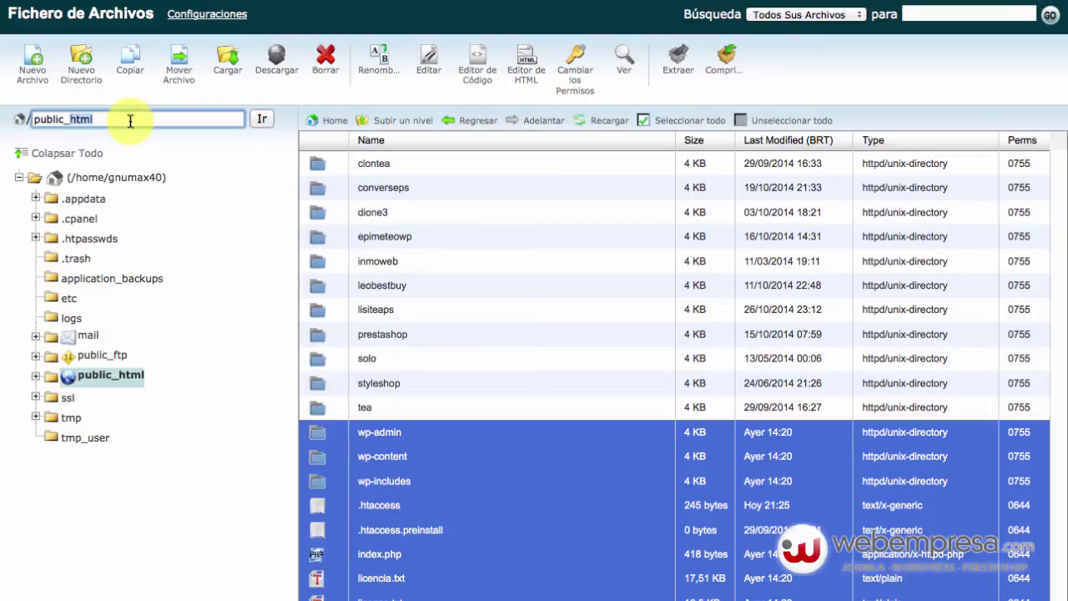
left_click(215, 565)
scroll(460, 209, "down", 1)
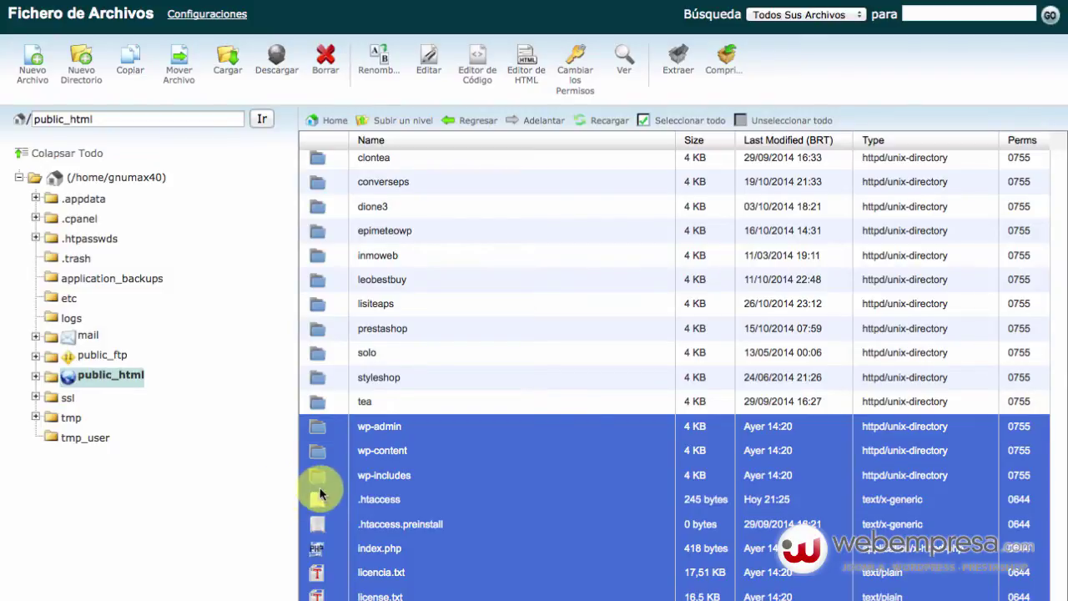
scroll(329, 484, "up", 1)
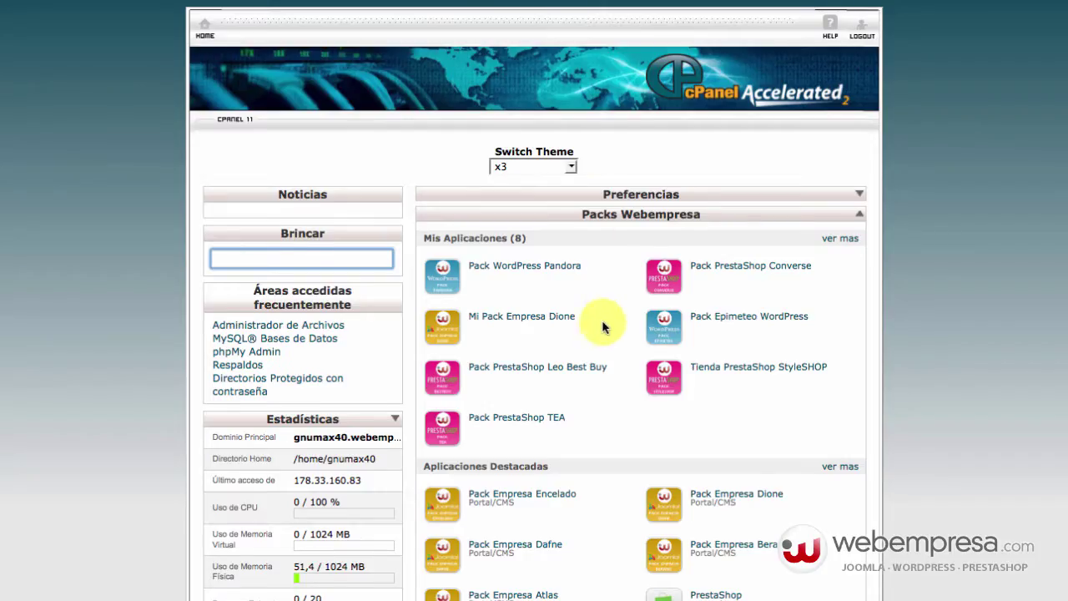
Check the disk space usage and its limit in the hosting account's statistics.
scroll(609, 324, "down", 5)
scroll(605, 328, "down", 6)
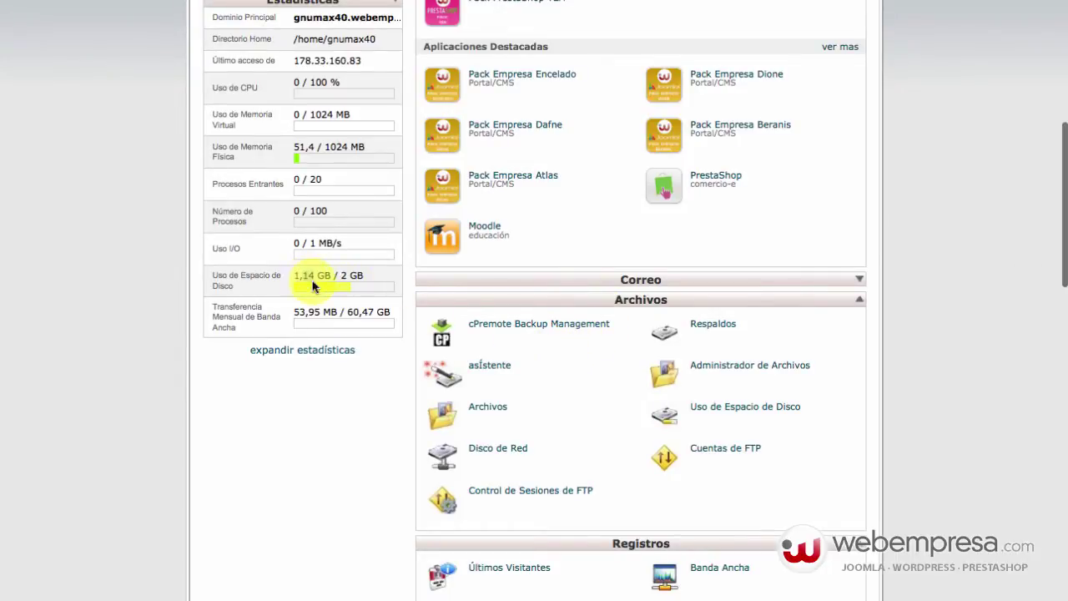
left_click_drag(293, 275, 365, 275)
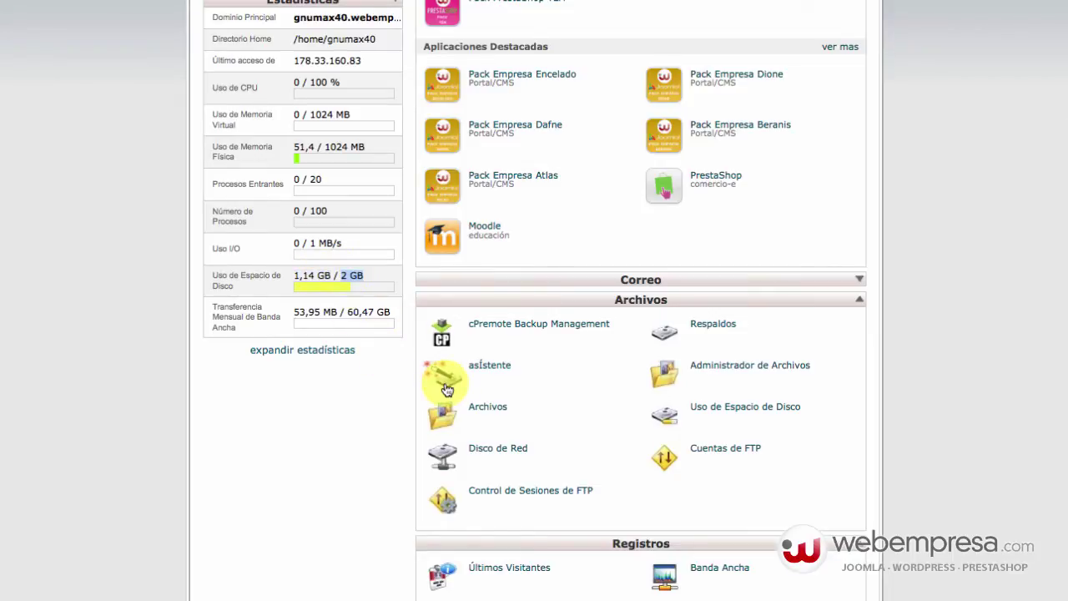
Open the full backup form, choose not to send a completion e-mail notification, and return to the cPanel home page.
left_click(709, 324)
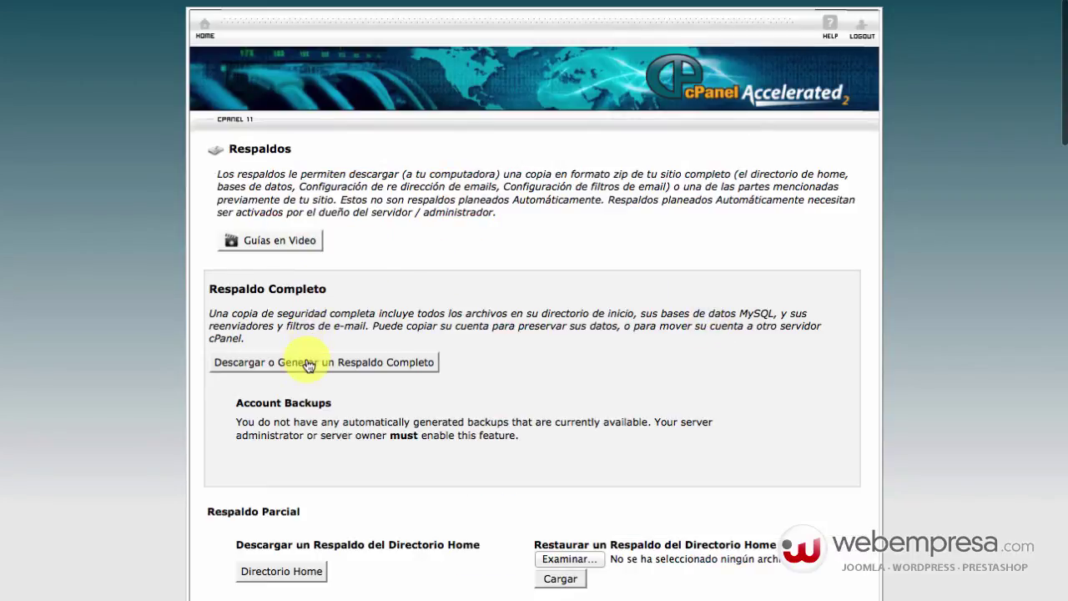
left_click(407, 372)
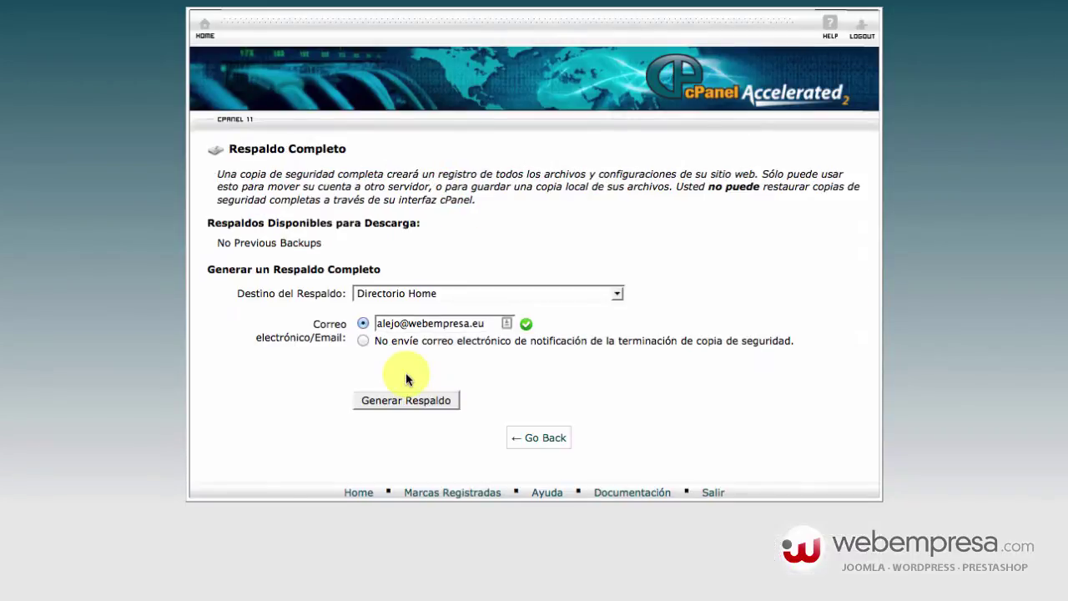
left_click(364, 340)
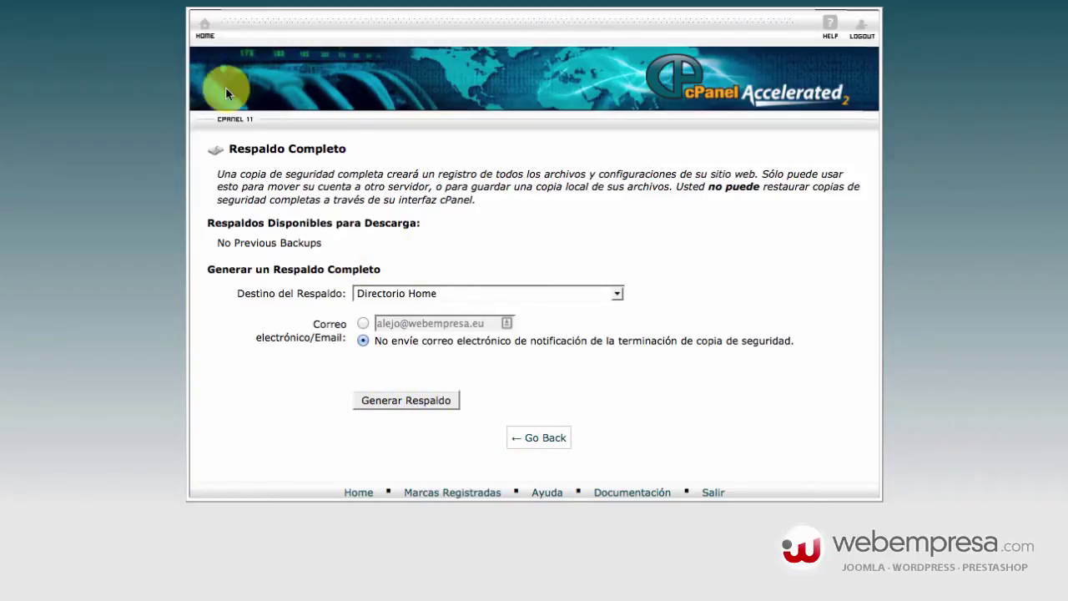
left_click(205, 33)
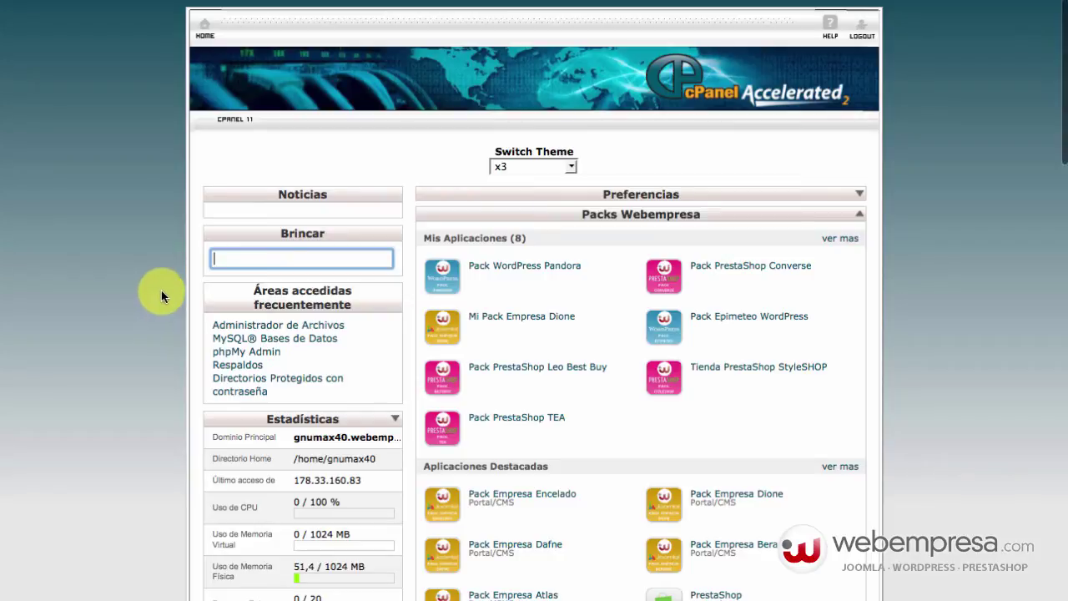
Examine the database settings and public_html path of the Pack WordPress Pandora installation, and open its website.
left_click(534, 269)
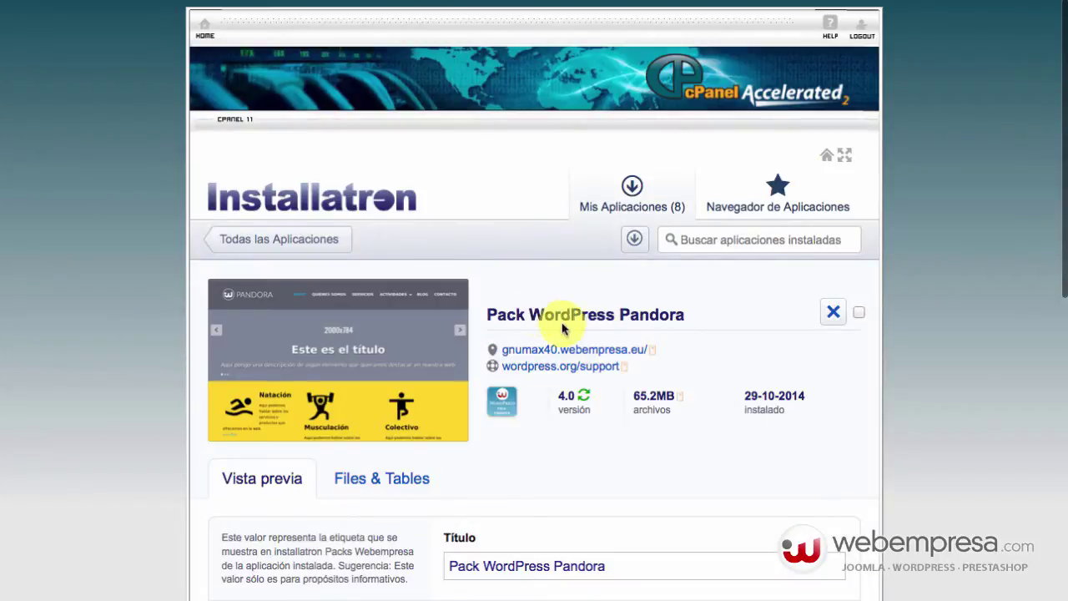
scroll(596, 406, "down", 2)
left_click(377, 398)
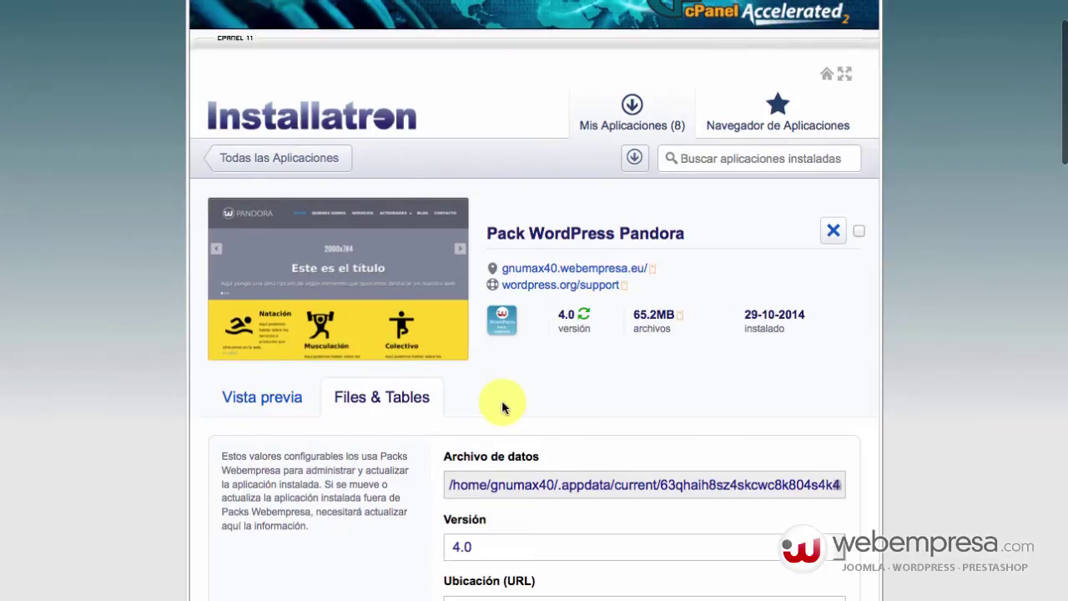
scroll(502, 407, "down", 5)
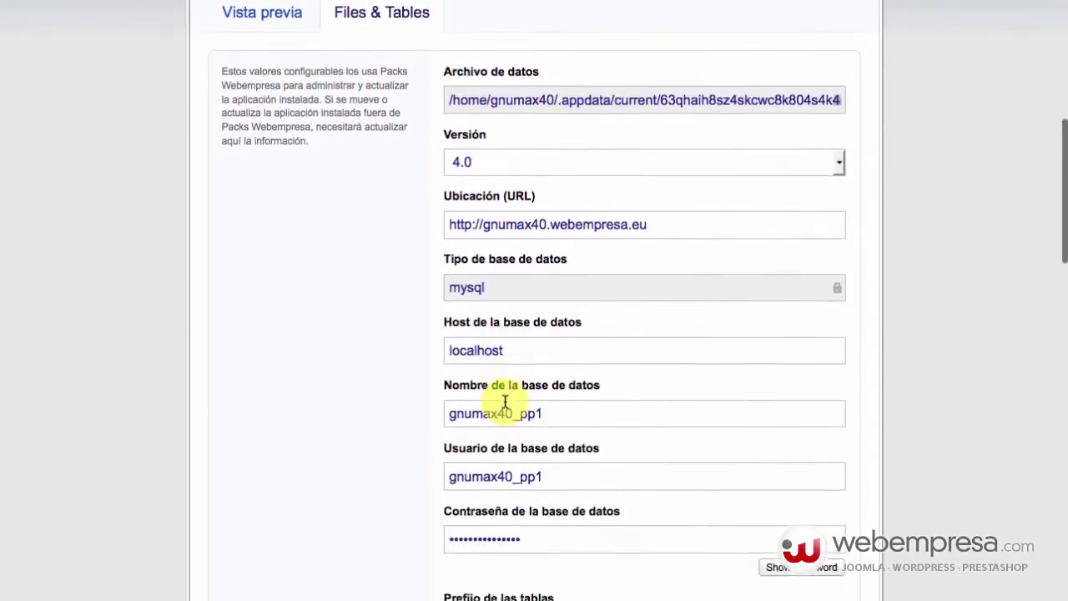
scroll(505, 401, "down", 3)
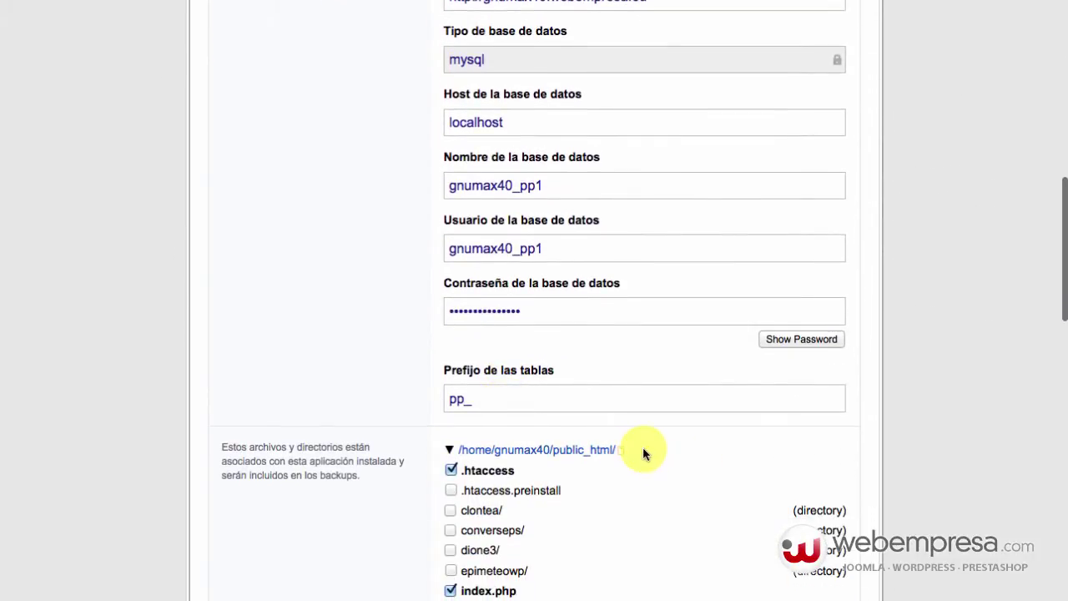
left_click_drag(642, 448, 551, 452)
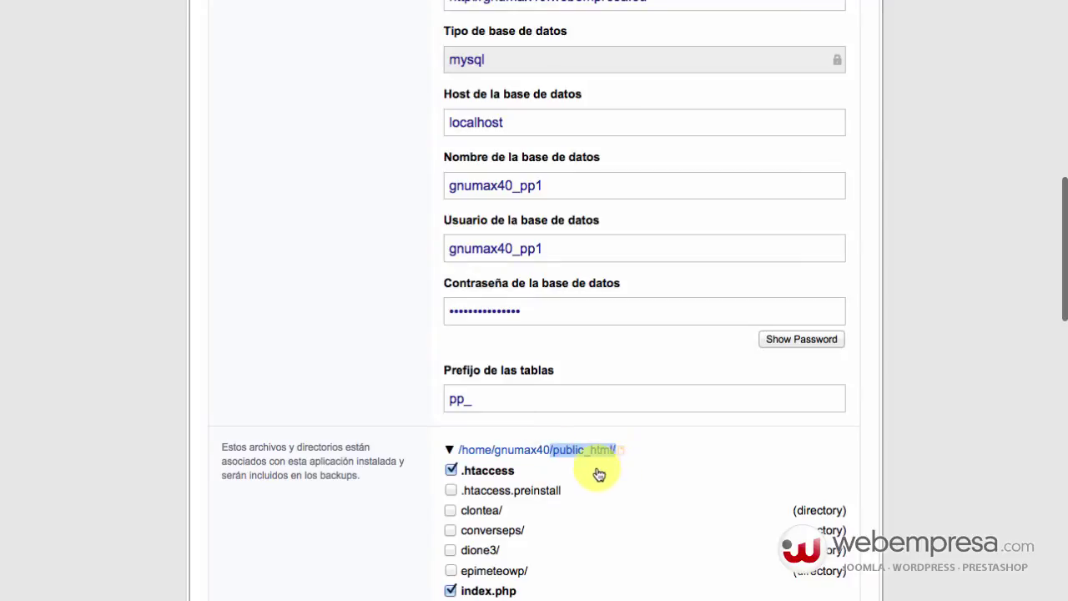
scroll(442, 453, "up", 10)
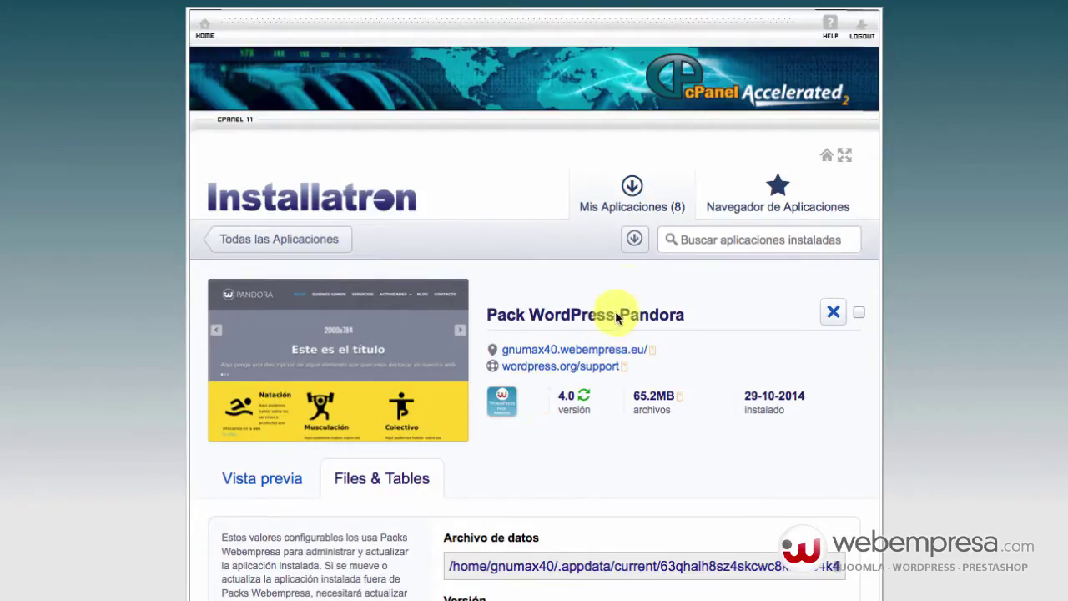
left_click(574, 351)
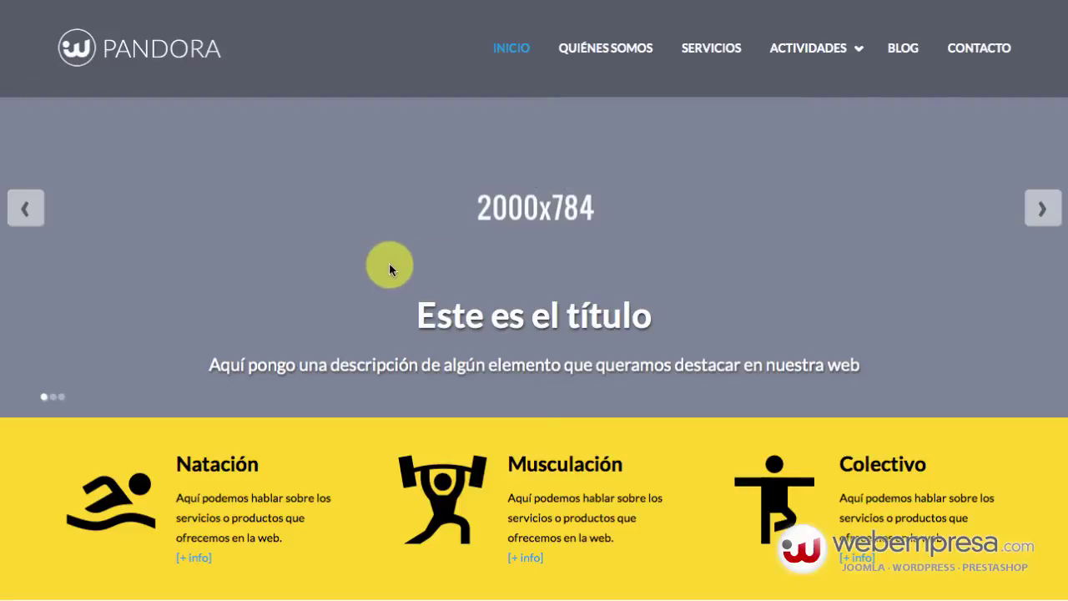
Look through the Pandora website's home page, from its slider down to the footer.
scroll(565, 271, "down", 15)
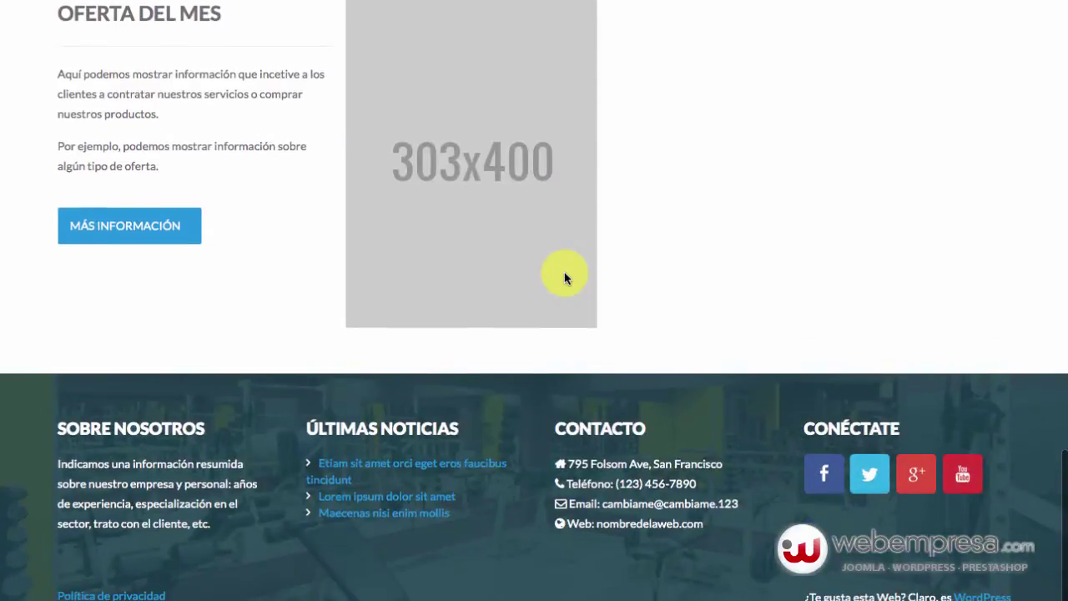
scroll(565, 278, "up", 2)
scroll(564, 272, "up", 5)
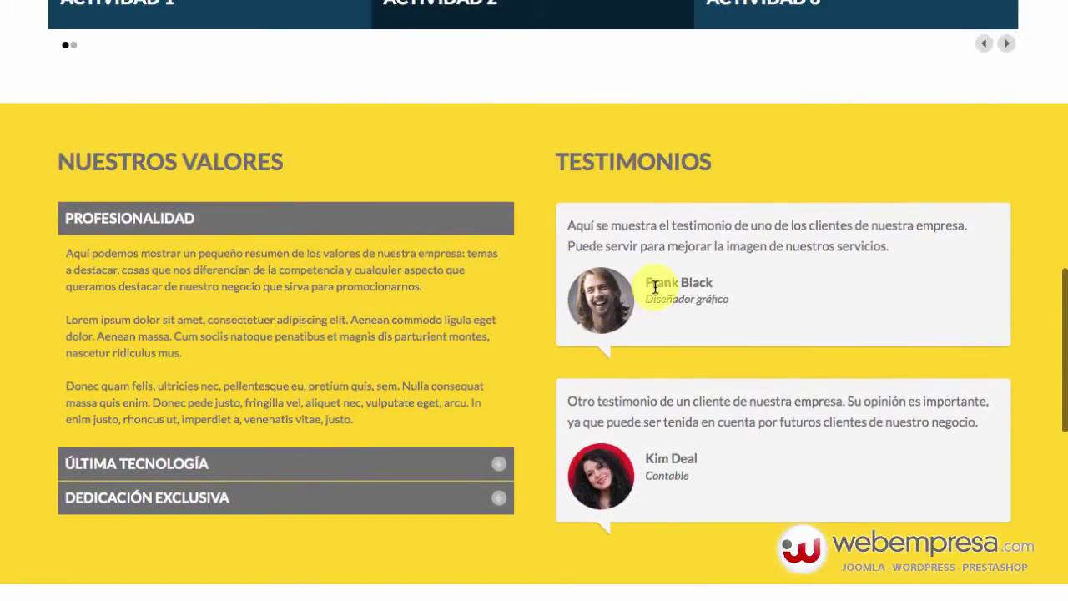
scroll(627, 270, "up", 10)
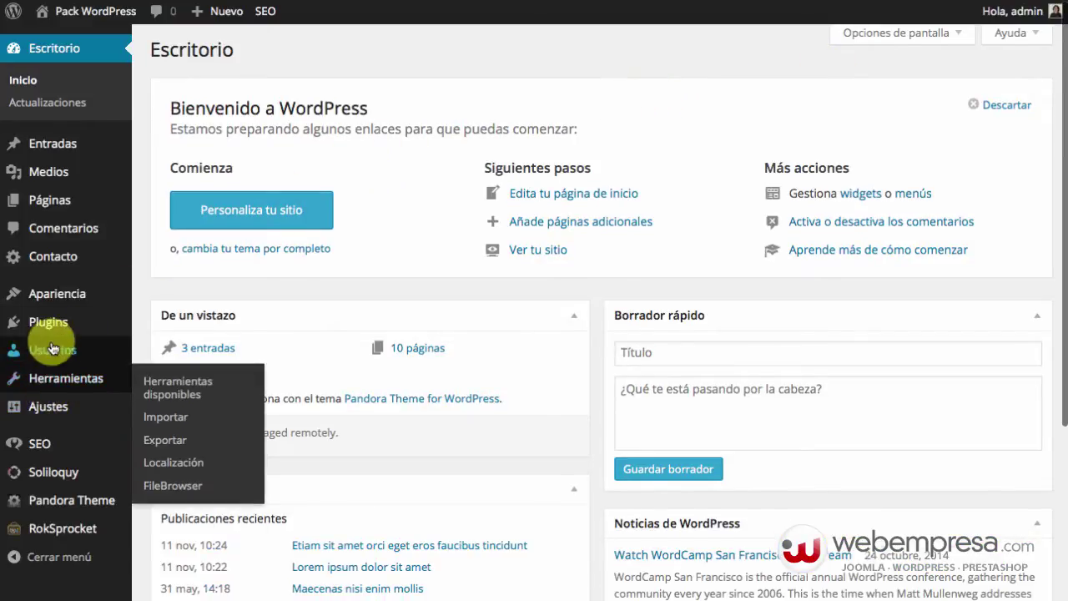
Open the XCloner plugin in the WordPress dashboard, start a new backup and review its database options.
mouse_move(48, 324)
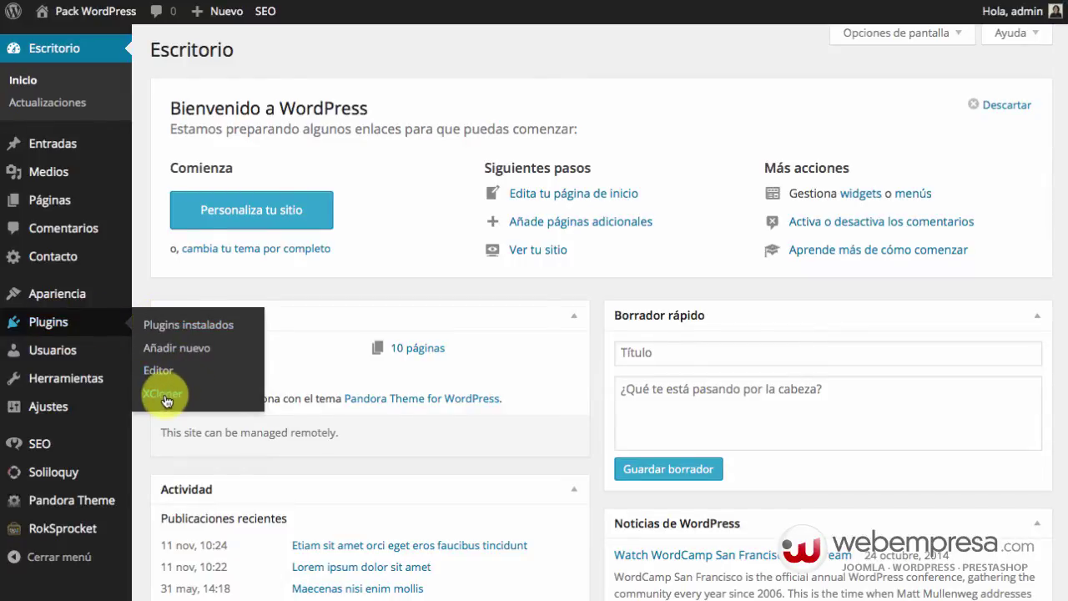
scroll(167, 399, "down", 1)
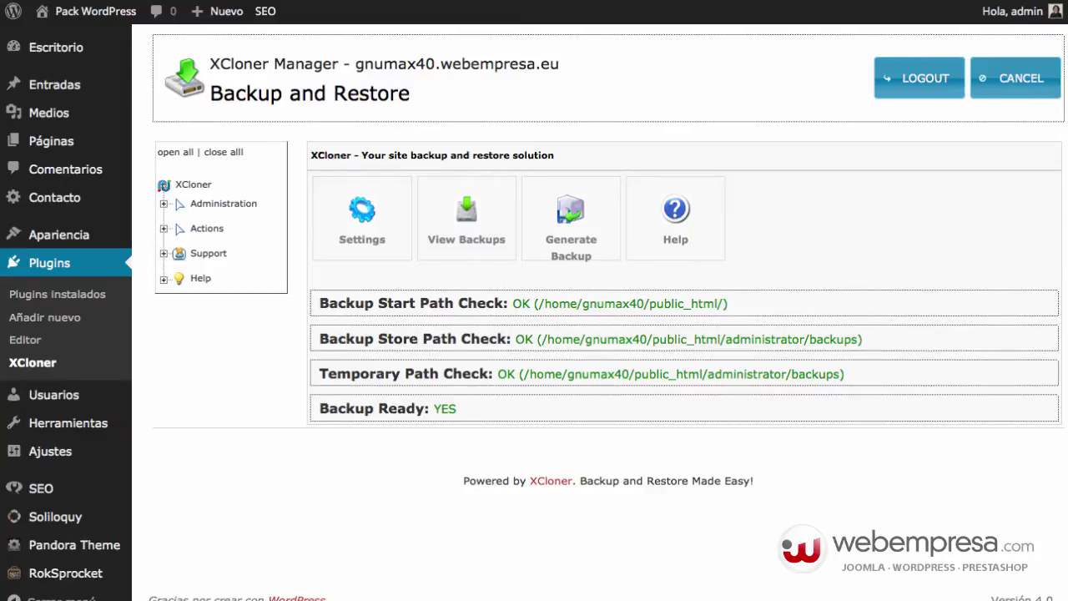
left_click(571, 240)
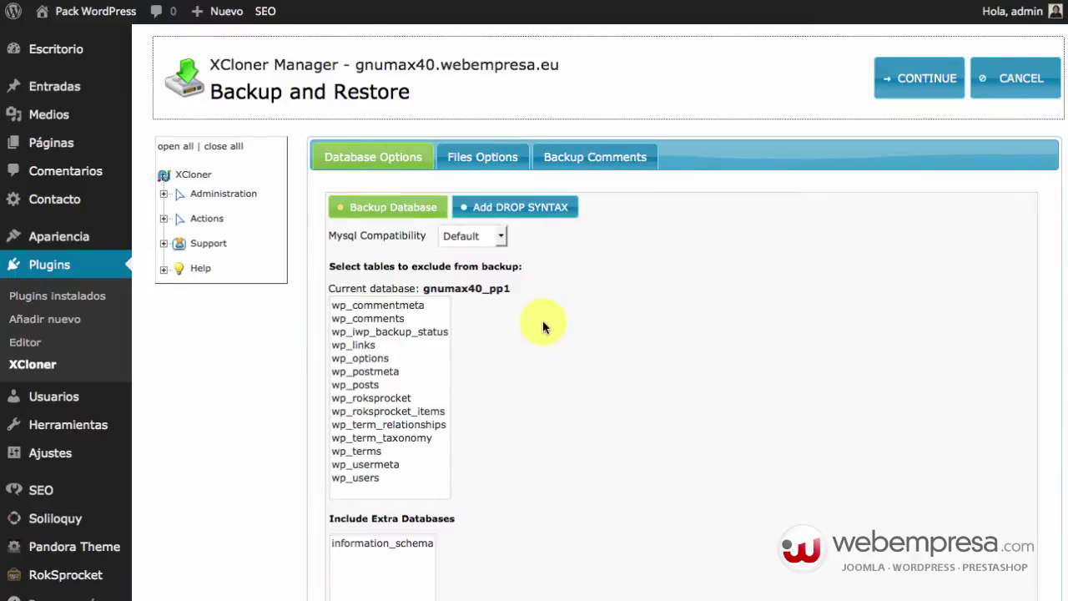
scroll(512, 341, "down", 5)
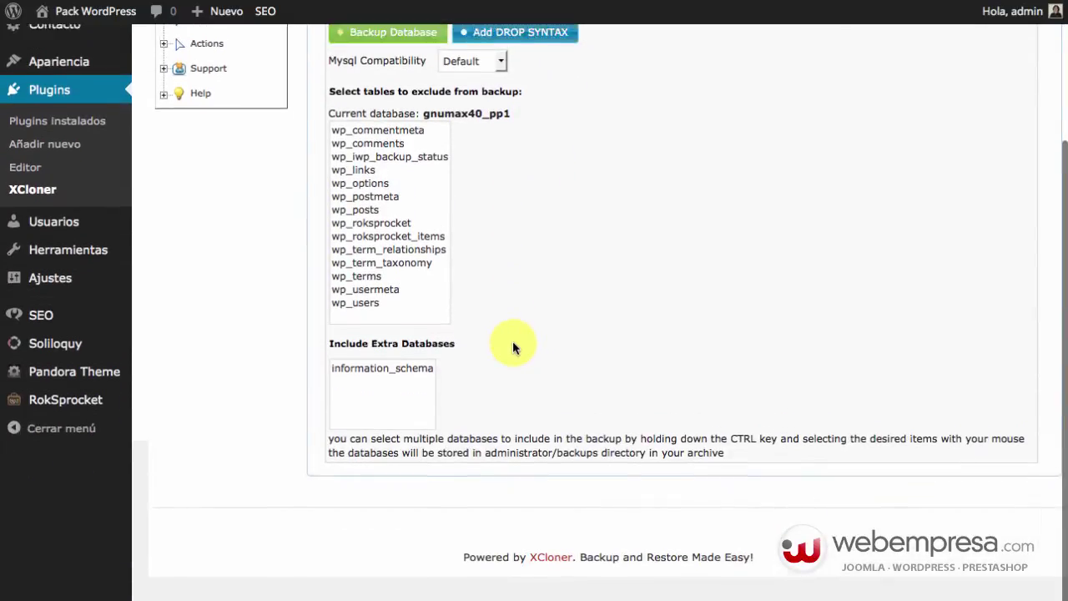
scroll(512, 341, "up", 5)
scroll(455, 284, "up", 1)
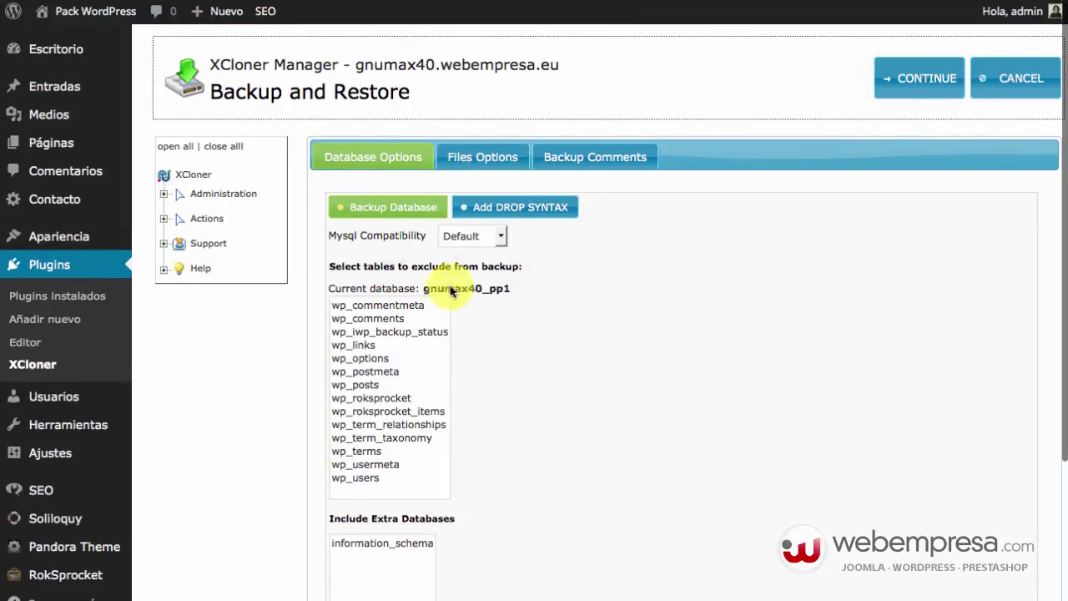
Exclude the clontea, converseps, dione3, epimeteowp, inmoweb, leobestbuy, lisiteaps, prestashop, solo, styleshop and tea folders from the backup.
left_click(472, 160)
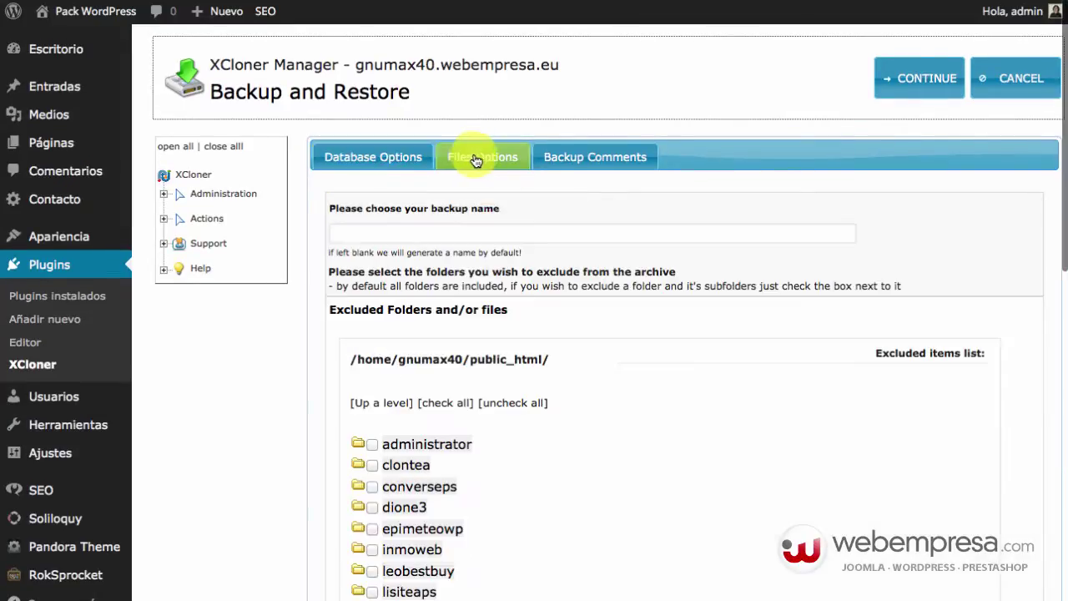
scroll(607, 383, "down", 3)
scroll(606, 383, "down", 2)
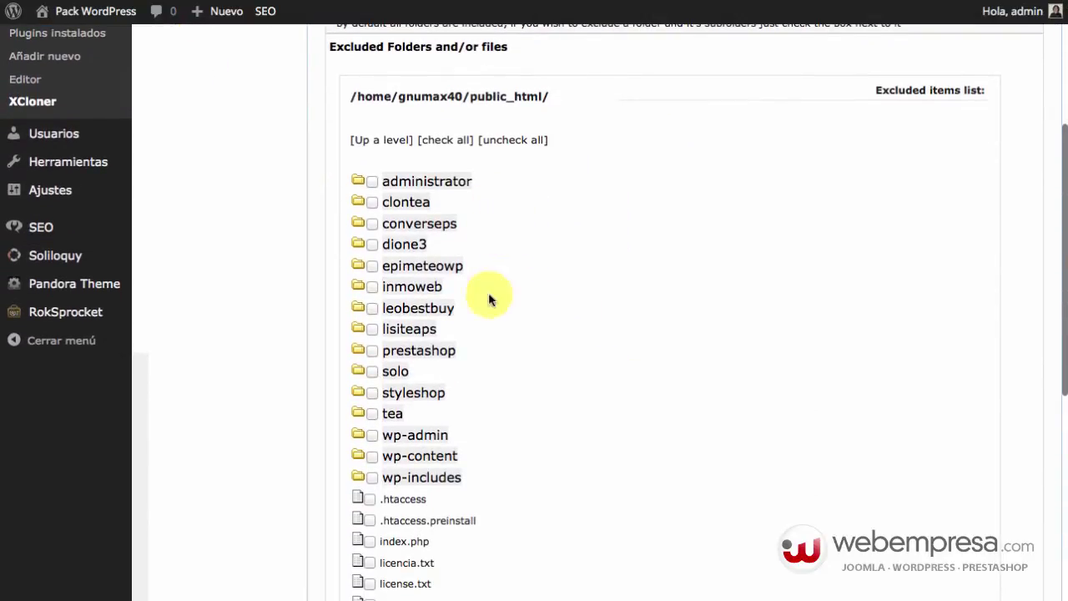
scroll(484, 461, "up", 1)
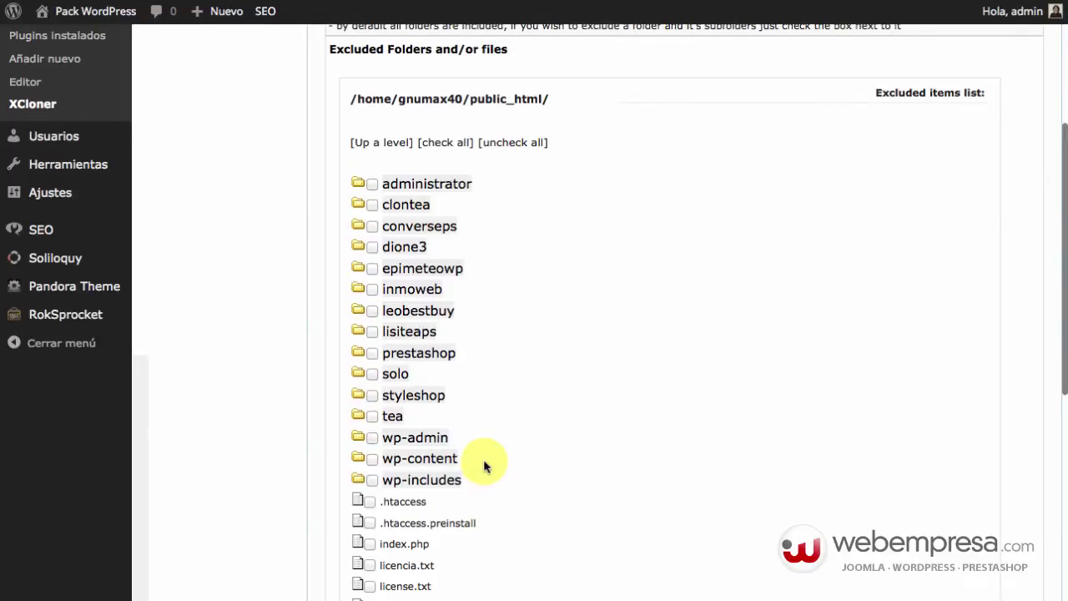
left_click(373, 226)
left_click(373, 248)
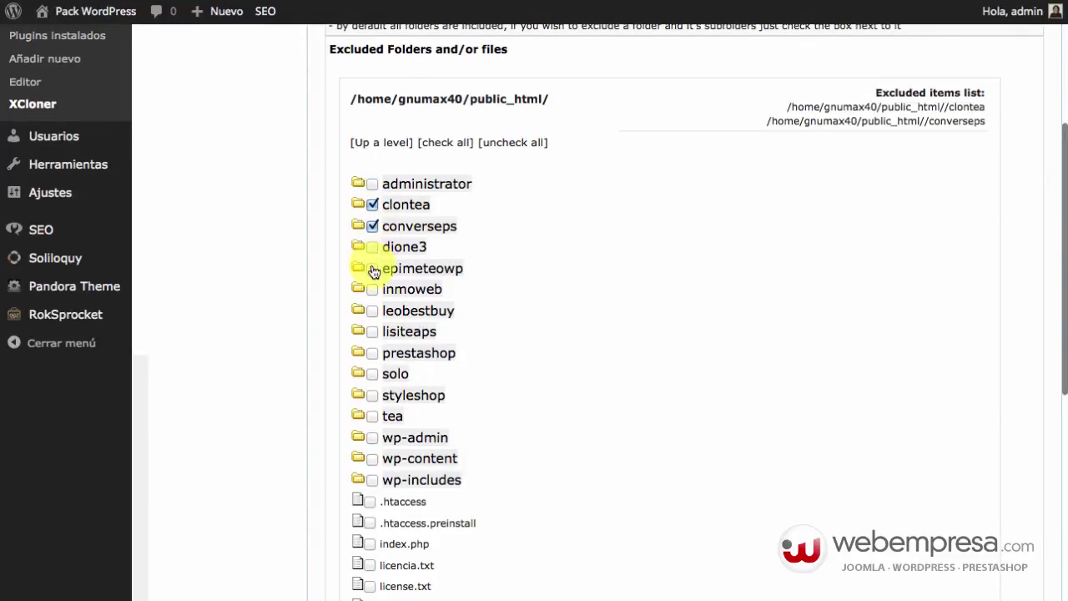
left_click(372, 269)
left_click(372, 290)
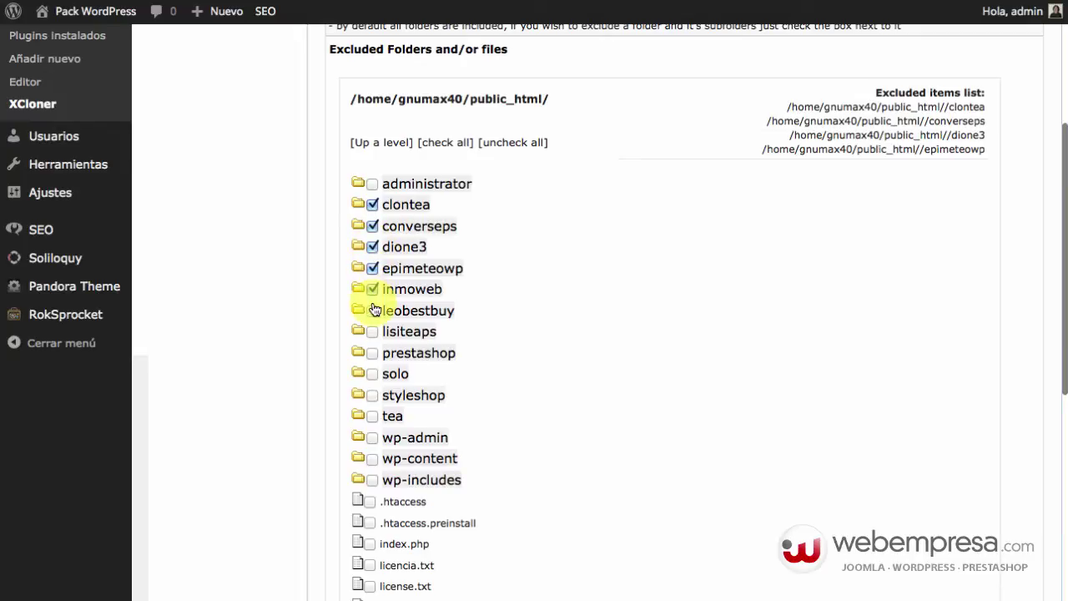
left_click(372, 311)
left_click(372, 332)
left_click(372, 353)
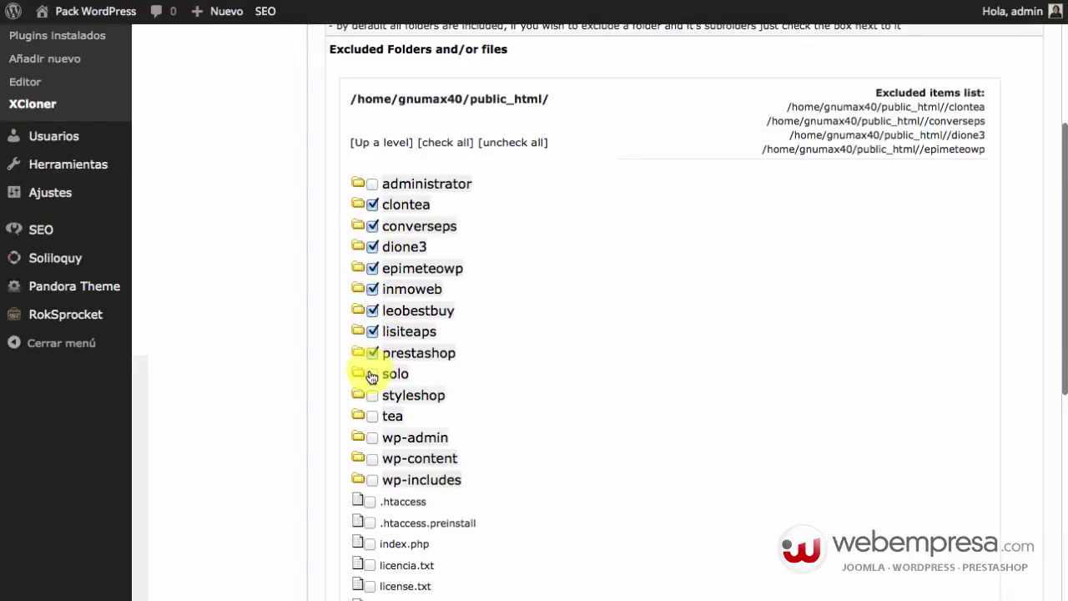
left_click(372, 374)
left_click(372, 396)
left_click(372, 415)
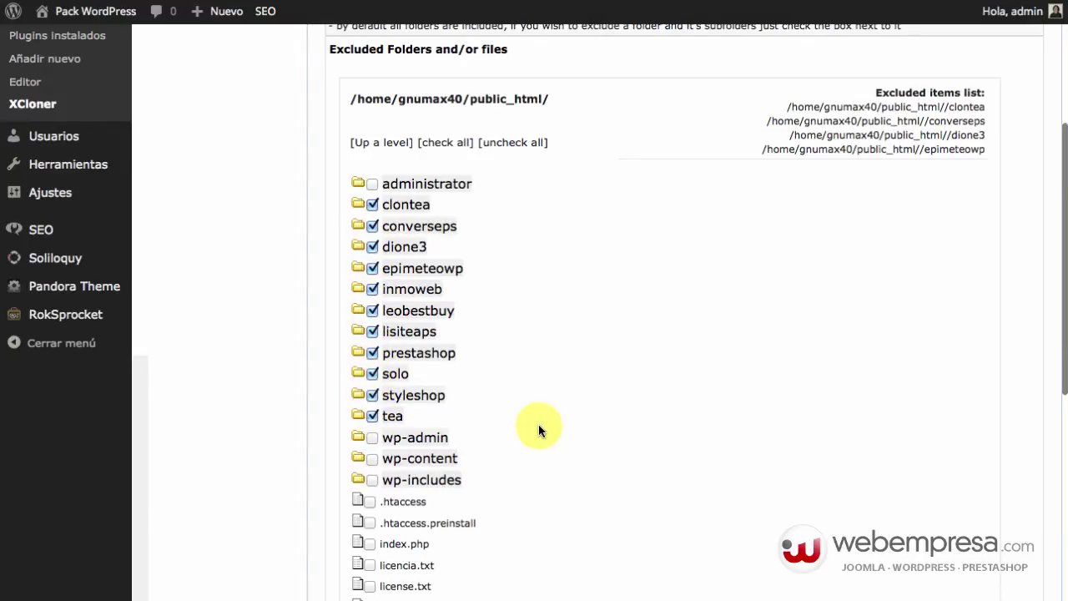
Examine the excluded items list and the WordPress folders and files that remain included in the backup.
scroll(438, 191, "up", 1)
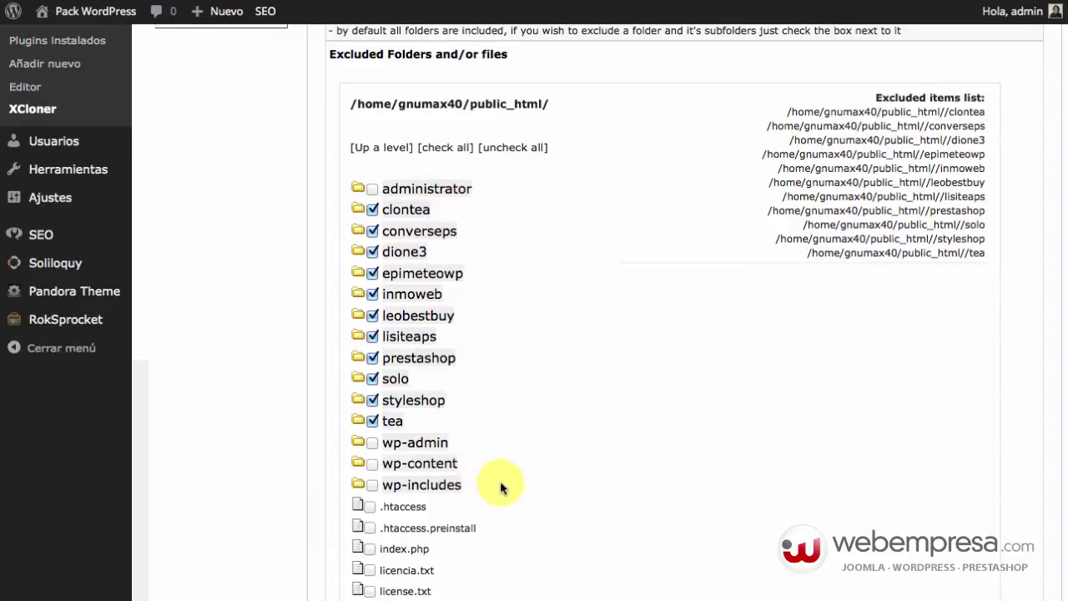
scroll(447, 457, "up", 1)
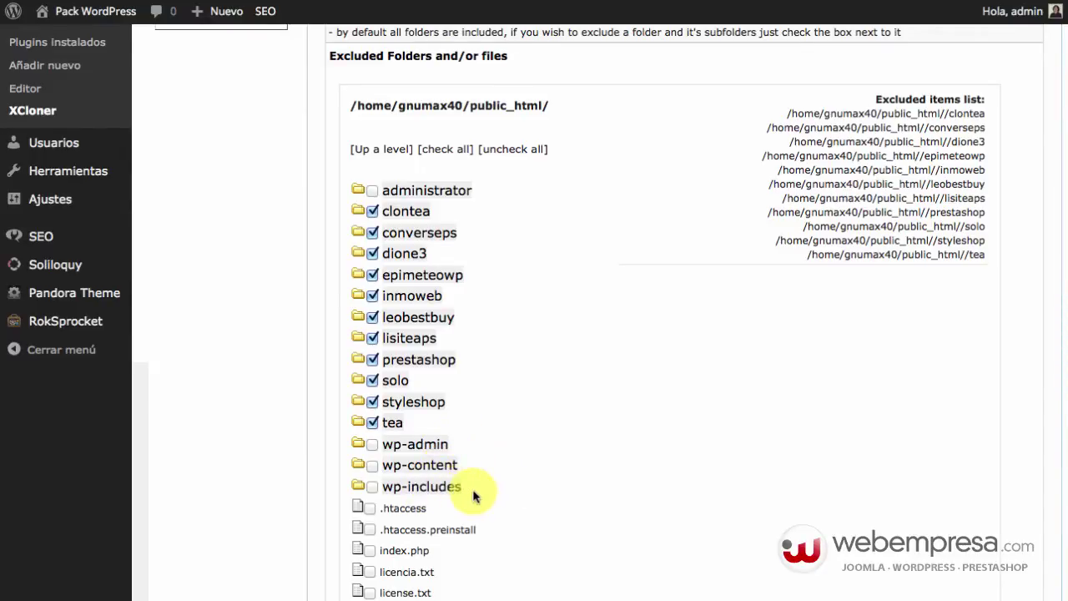
scroll(476, 492, "down", 2)
scroll(473, 496, "down", 5)
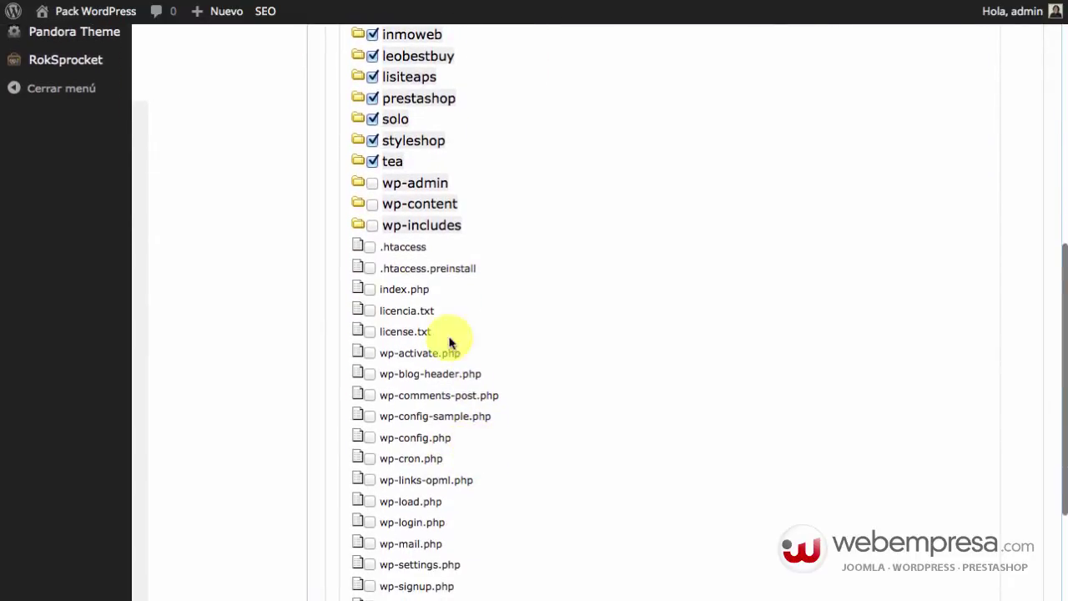
scroll(470, 479, "down", 4)
scroll(470, 482, "down", 2)
scroll(469, 481, "up", 10)
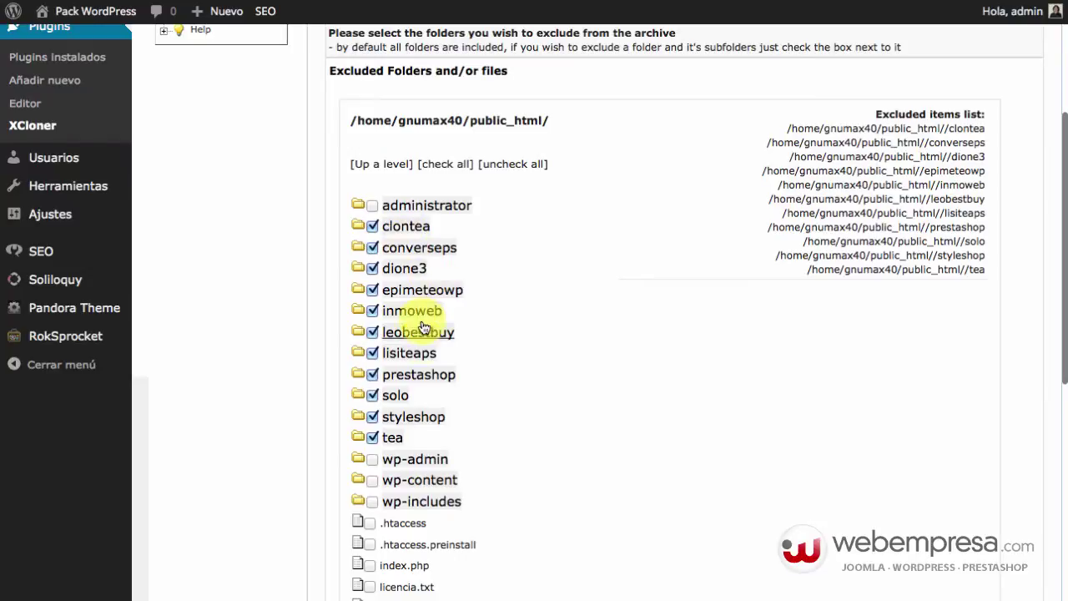
double_click(901, 114)
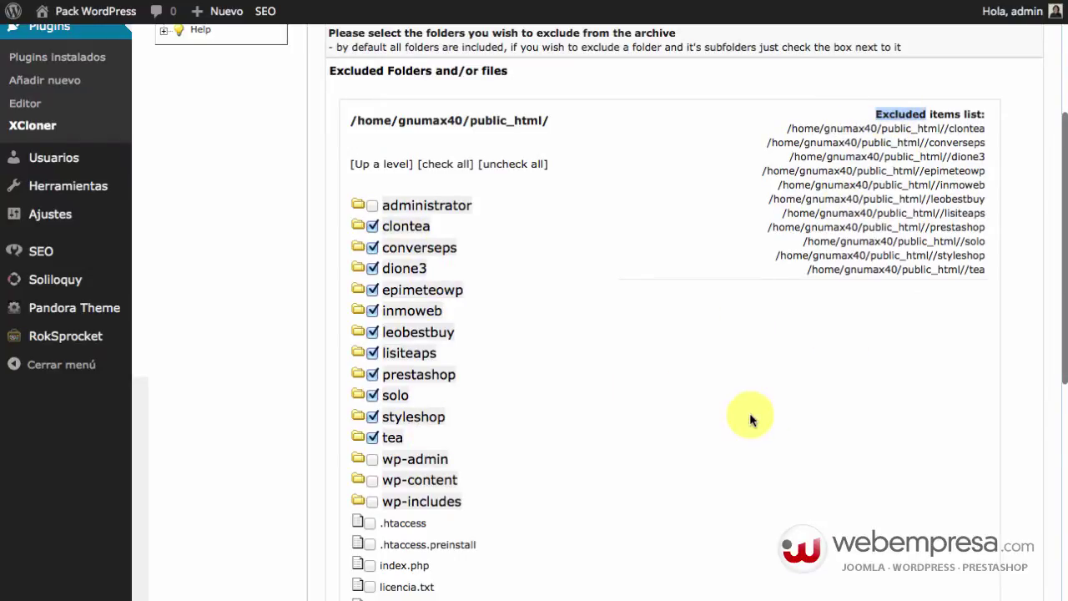
scroll(702, 431, "up", 1)
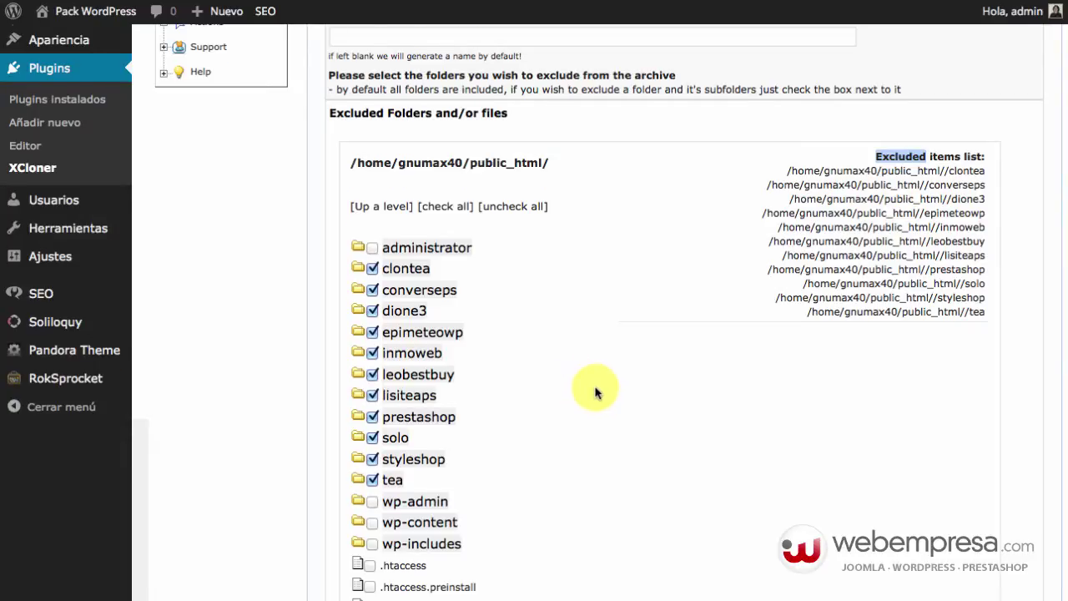
scroll(588, 386, "up", 1)
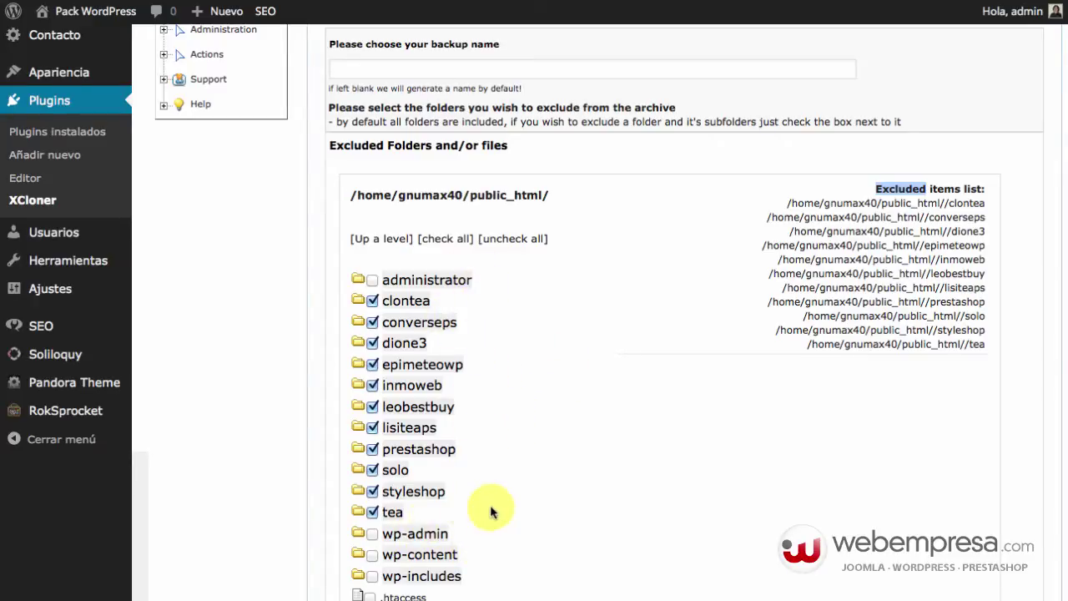
scroll(491, 511, "up", 1)
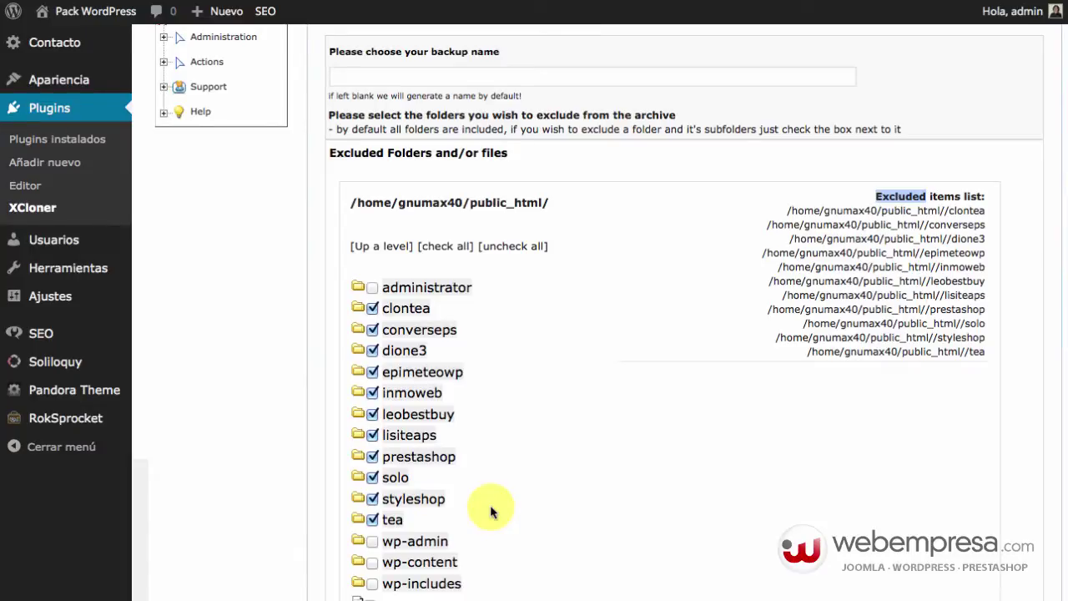
Generate the backup with the chosen exclusions, check its estimated size and close the completion summary.
scroll(490, 504, "up", 5)
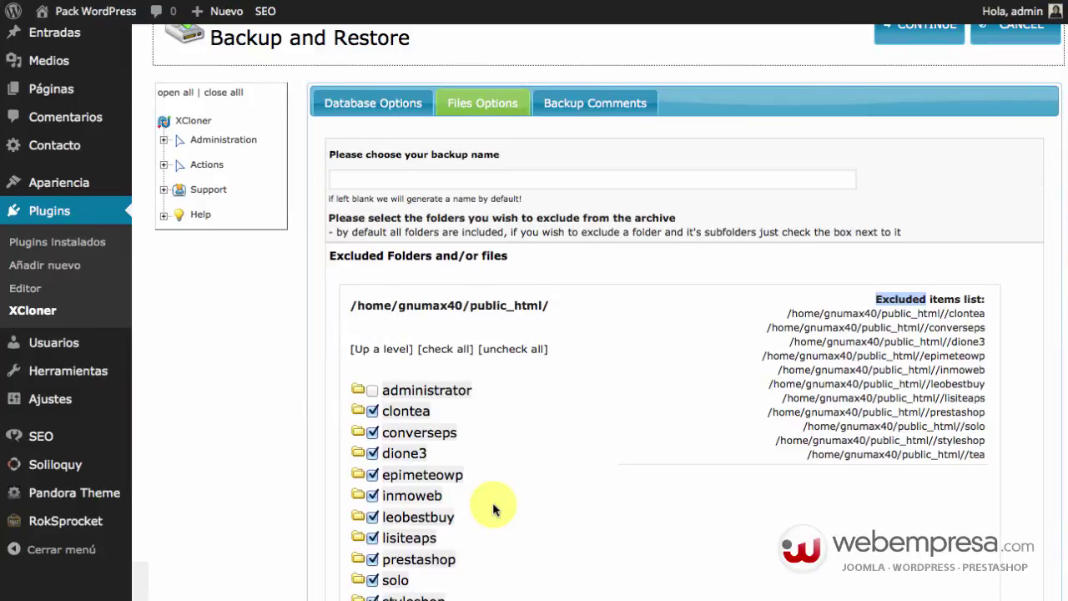
scroll(493, 508, "up", 3)
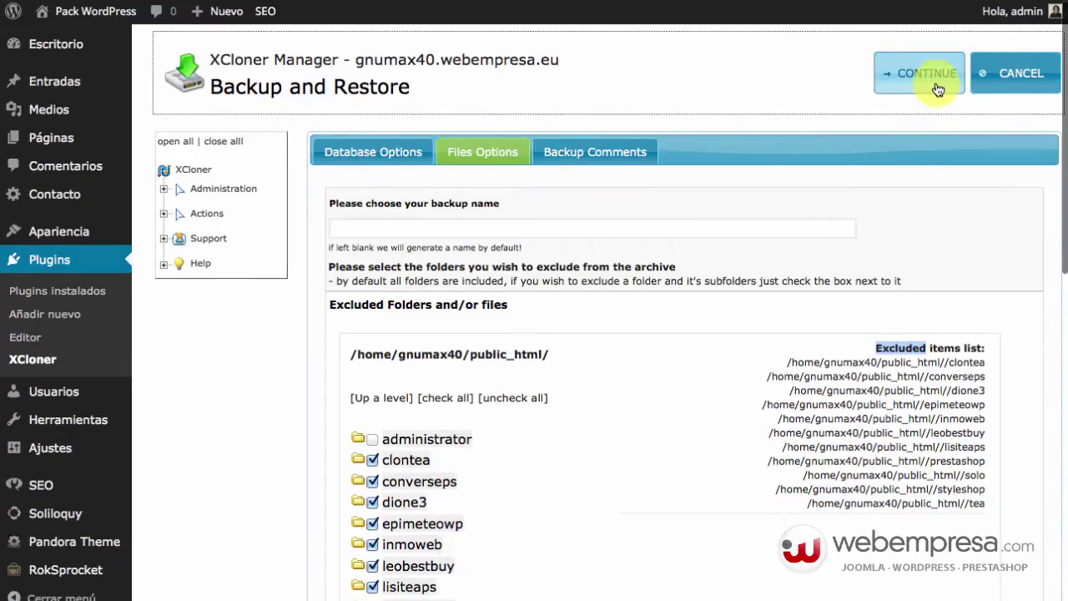
scroll(910, 67, "down", 1)
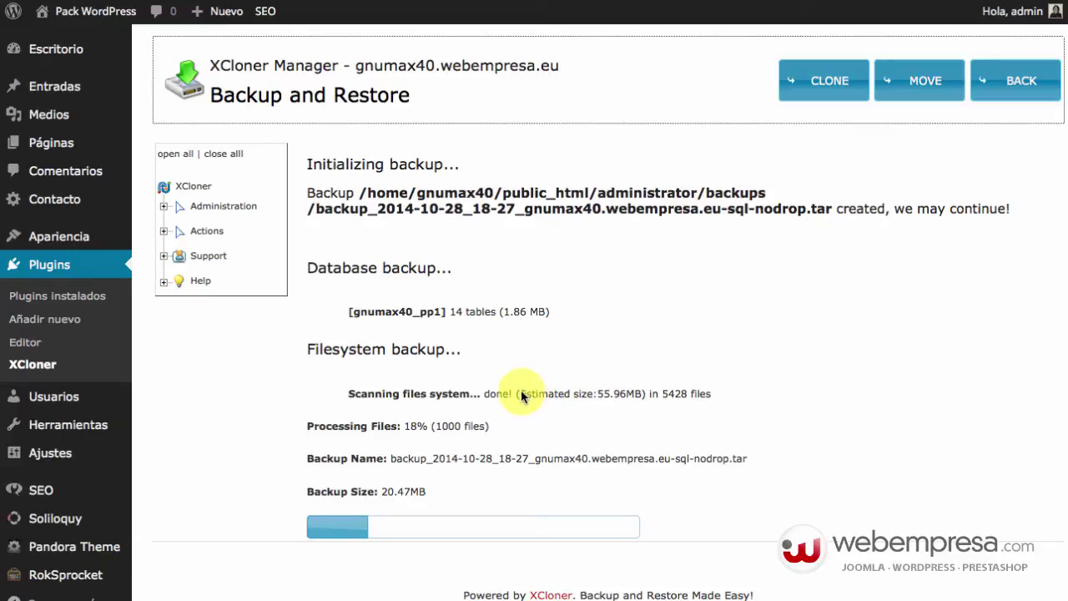
left_click_drag(521, 397, 641, 399)
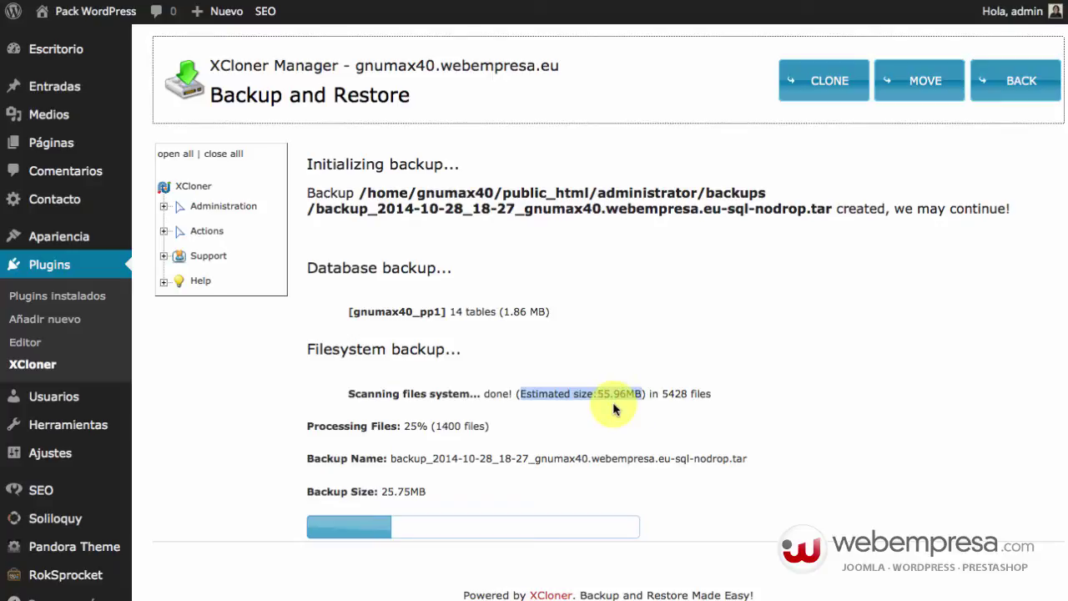
left_click(615, 409)
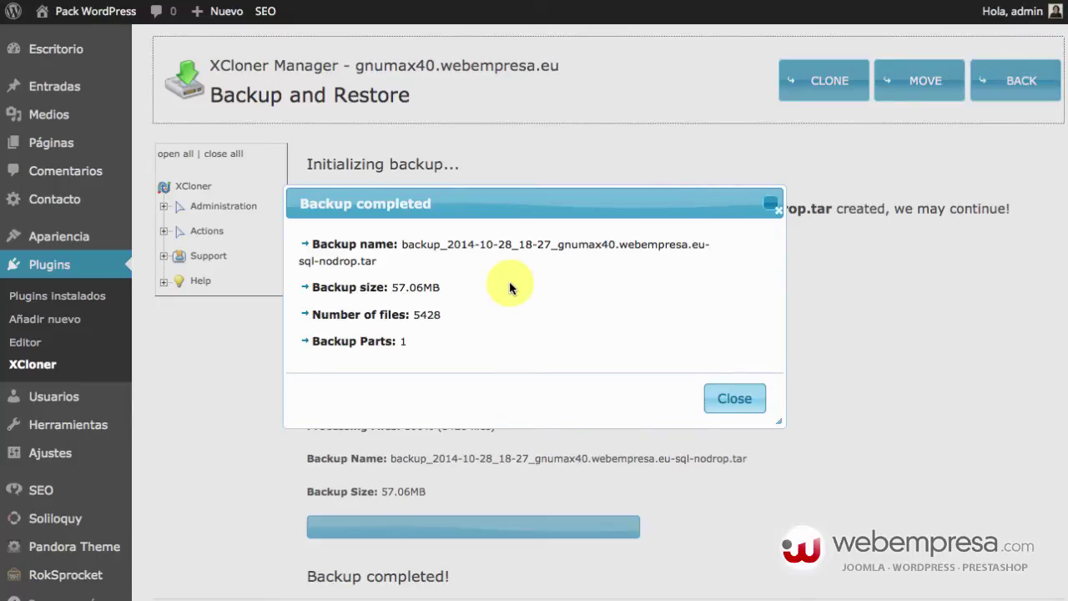
left_click(731, 399)
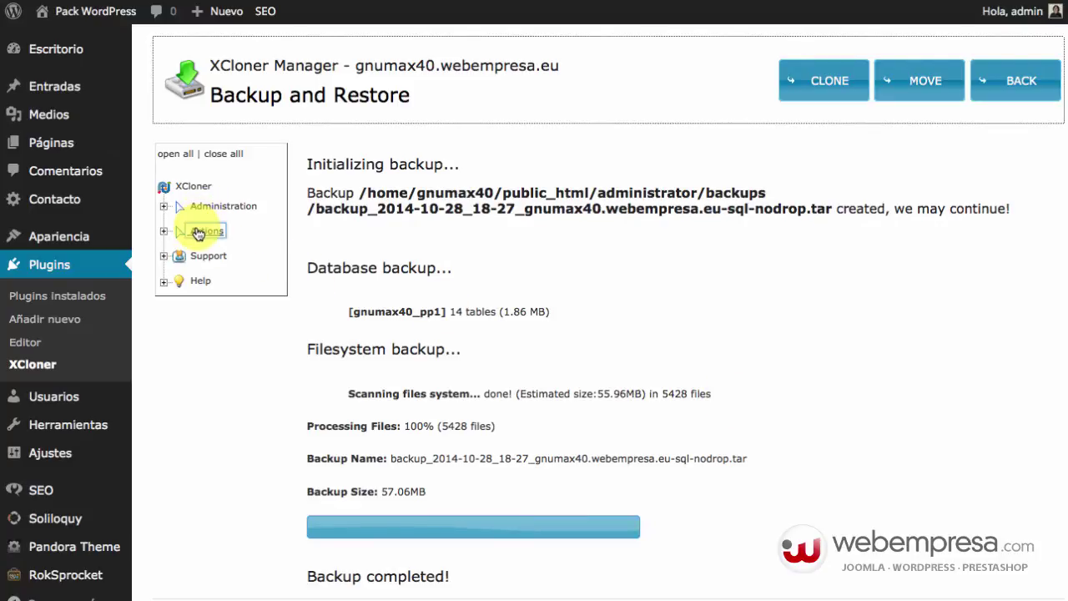
Open XCloner's list of stored backups and start downloading the new backup archive.
left_click(204, 230)
left_click(238, 257)
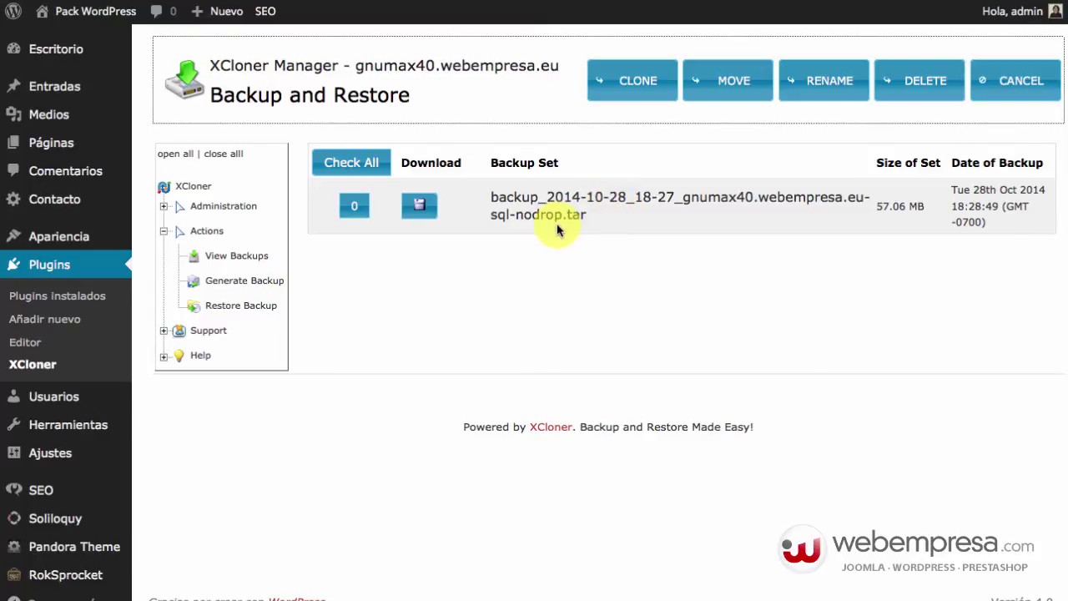
left_click(419, 207)
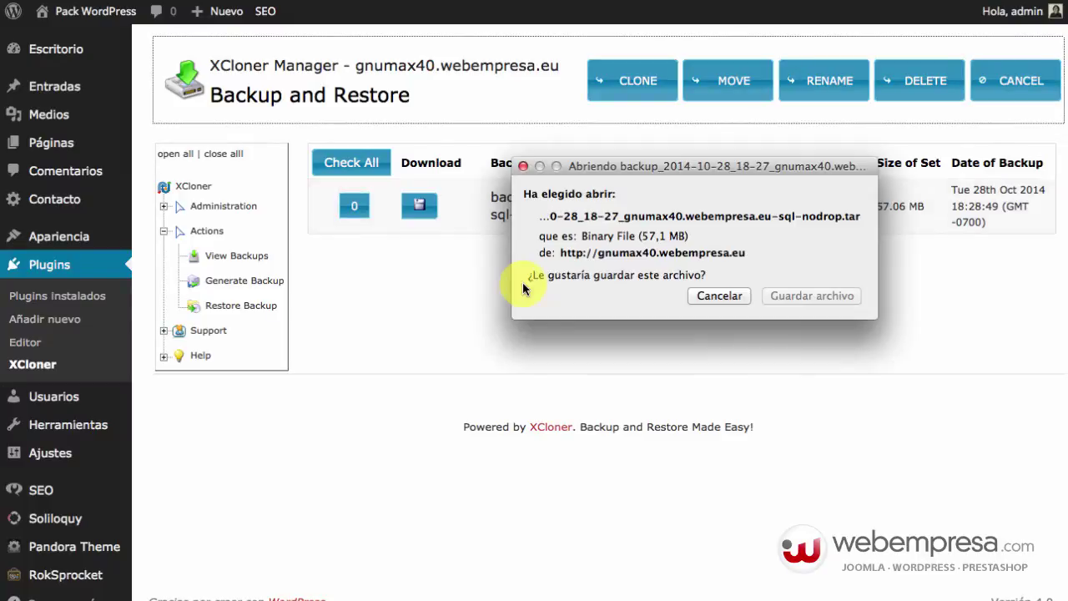
Save the downloaded backup archive in the "889 - Como mover la web principal de WordPress" folder inside 4 - Tareas.
left_click(814, 293)
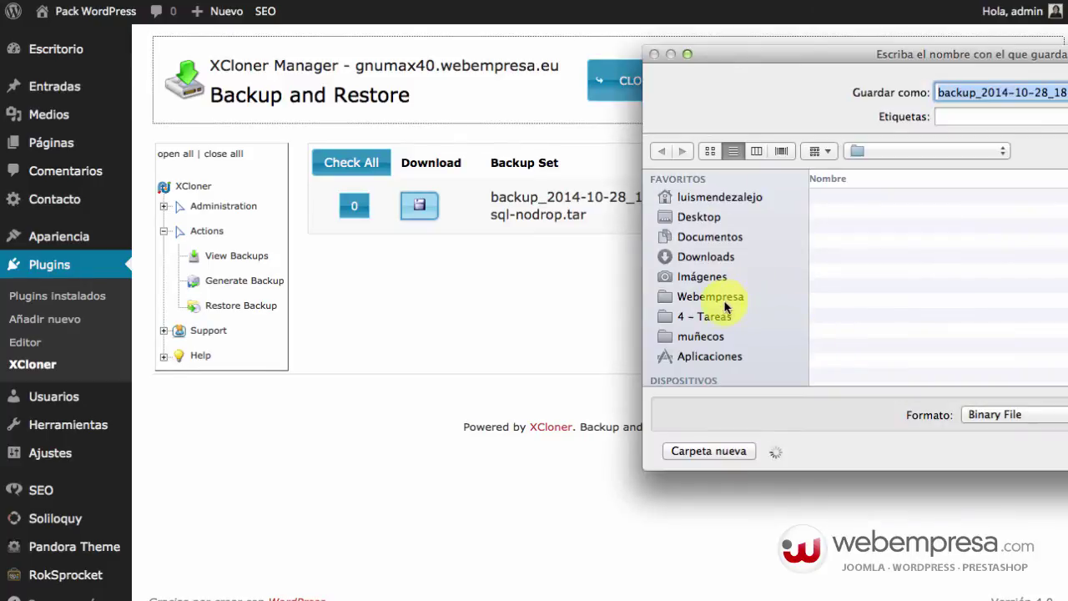
left_click(726, 316)
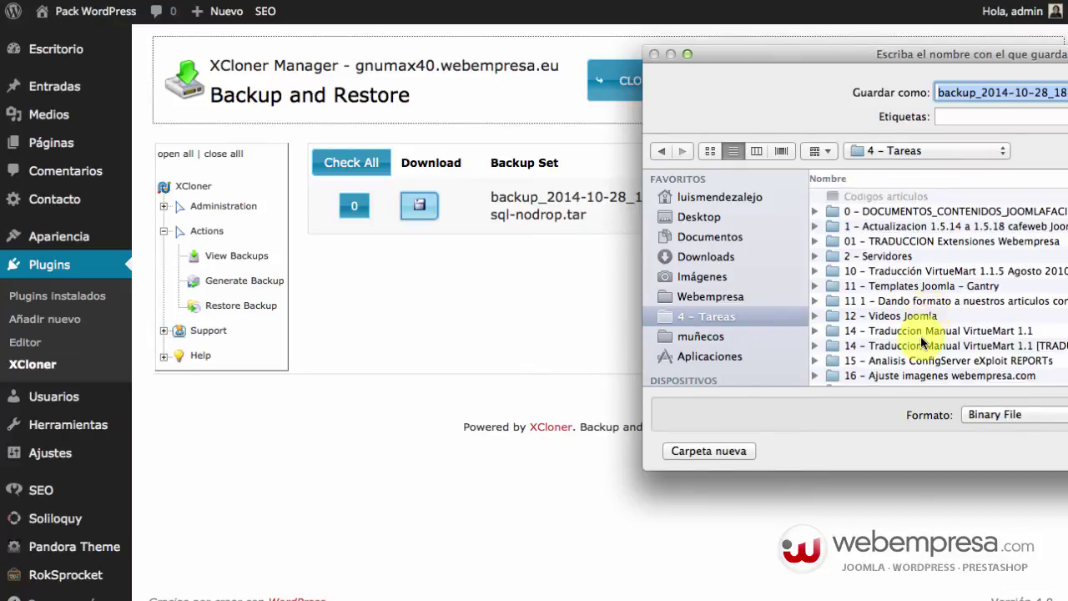
scroll(926, 334, "down", 20)
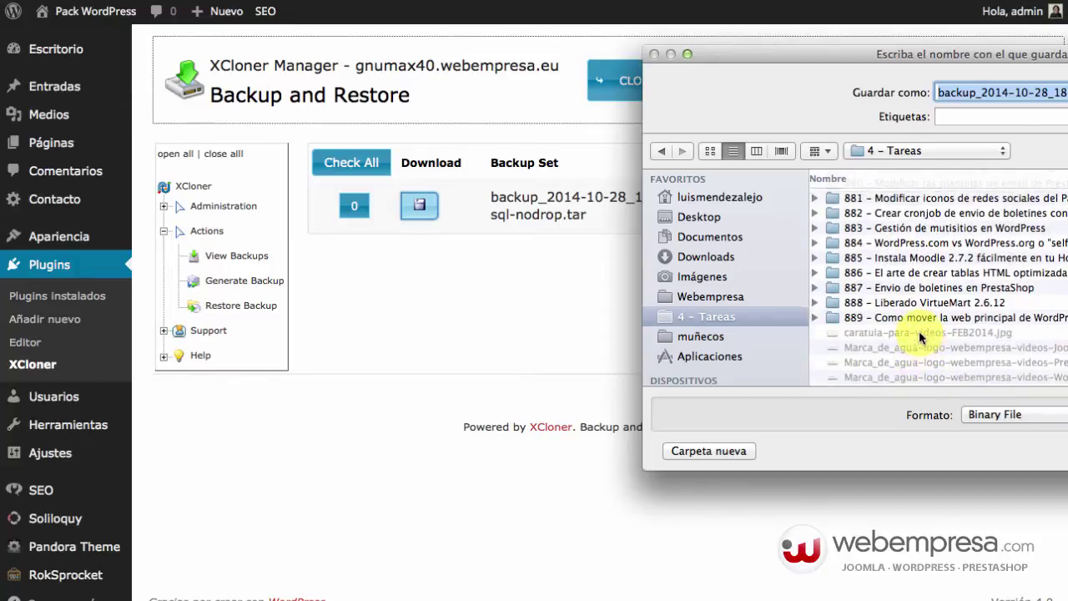
double_click(910, 318)
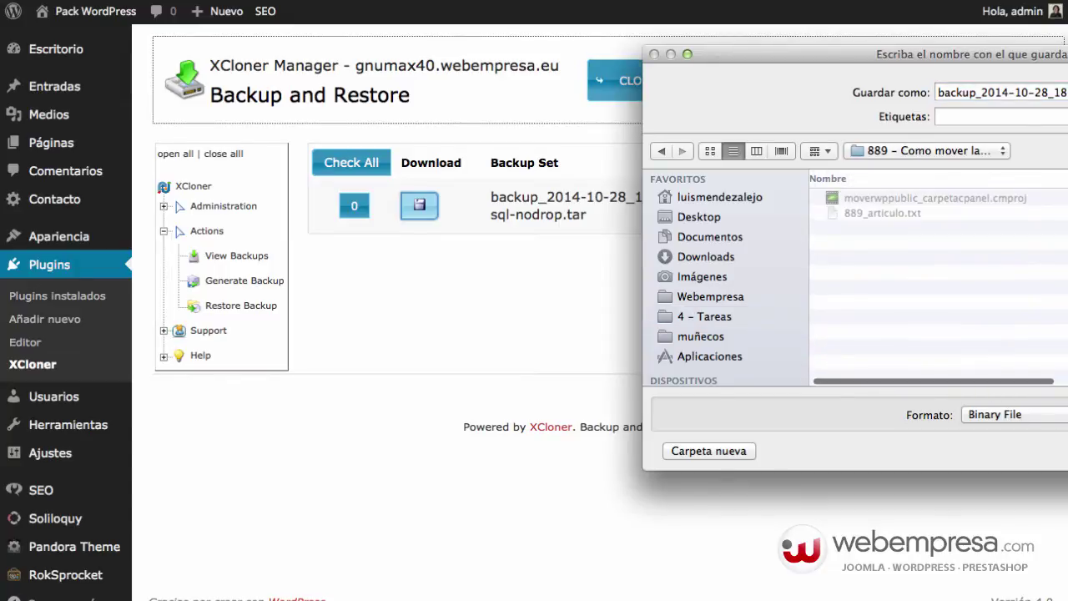
key("Return")
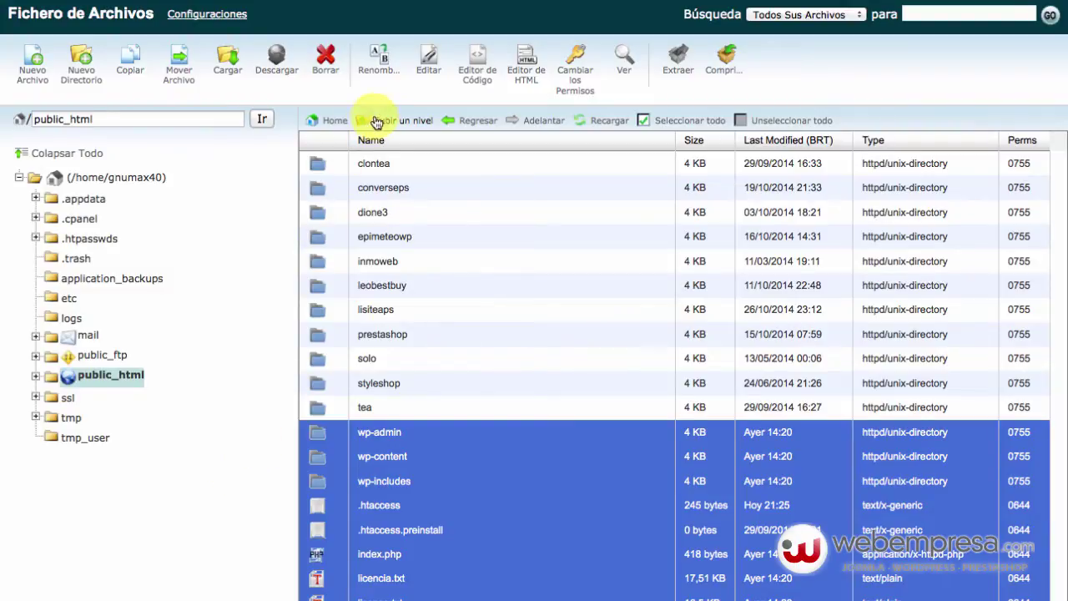
Switch to the cPanel File Manager, reload public_html and locate the backup archive in administrator/backups.
left_click(597, 120)
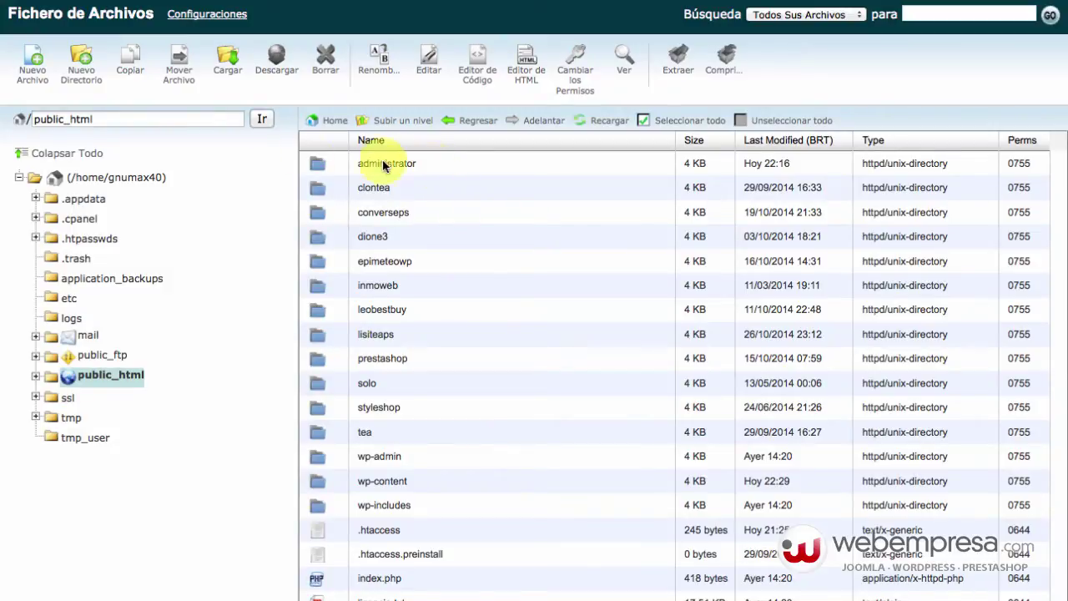
left_click(107, 119)
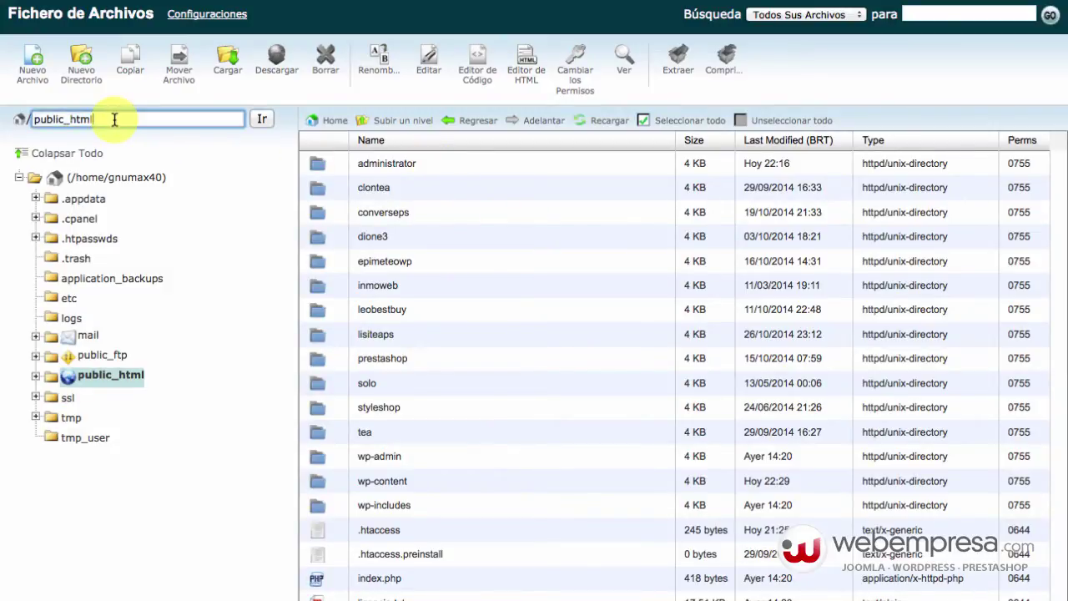
double_click(107, 120)
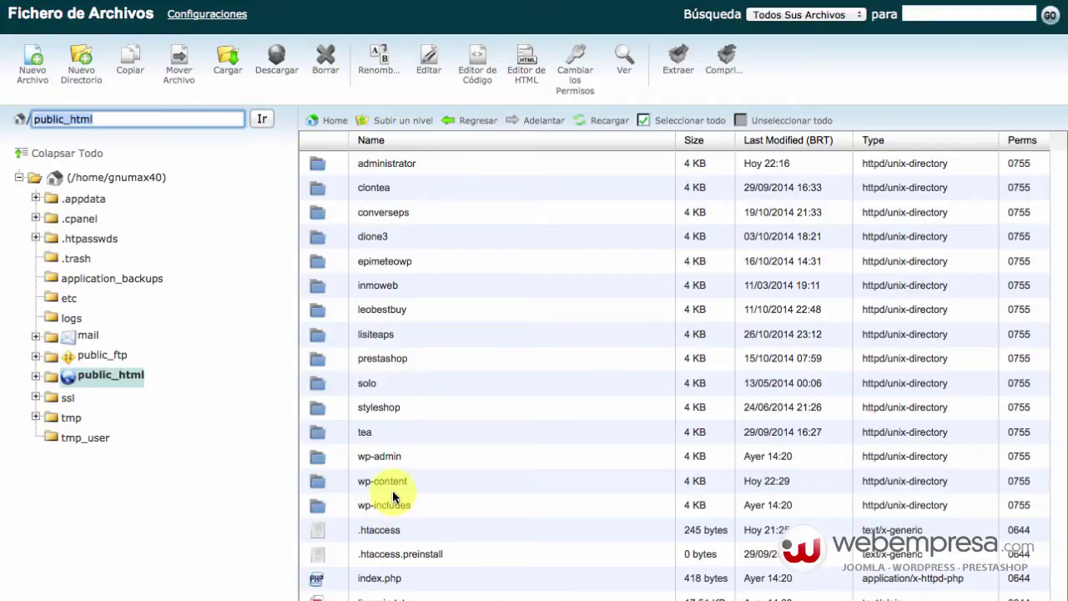
left_click(431, 167)
double_click(430, 171)
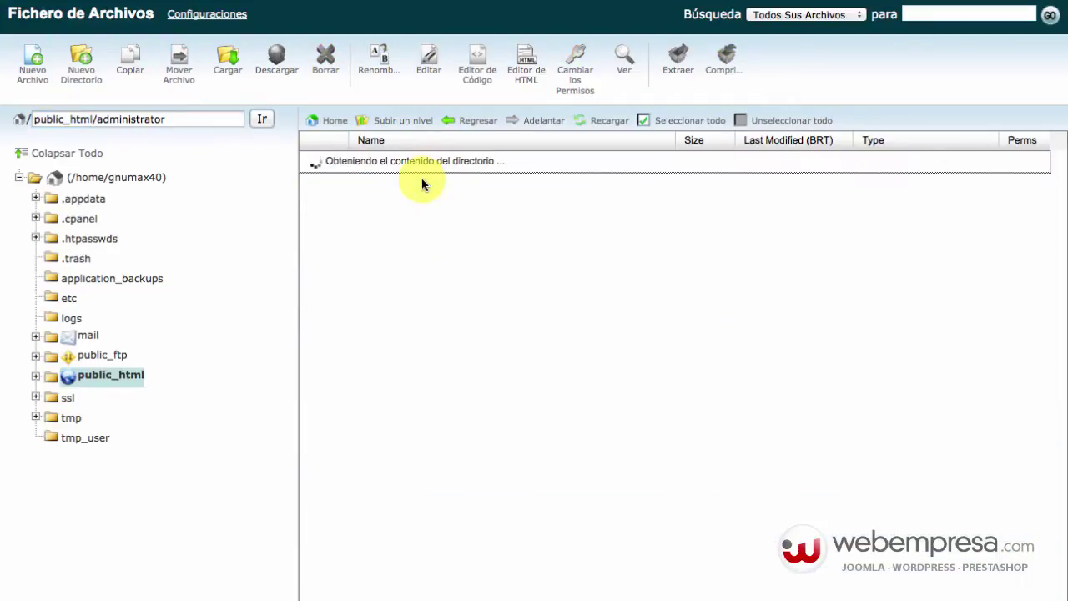
double_click(420, 165)
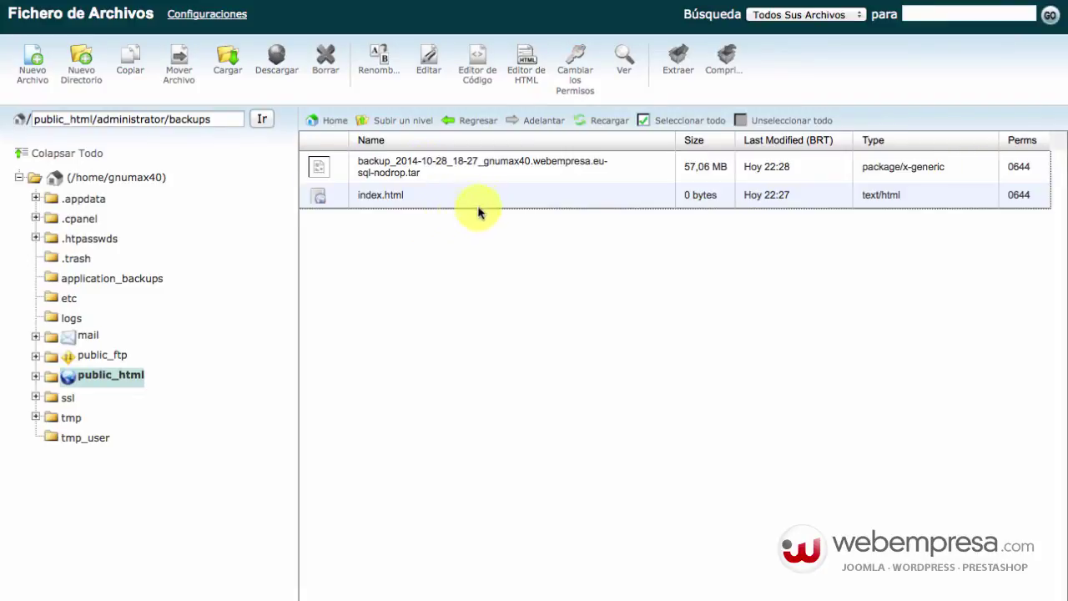
left_click(638, 166)
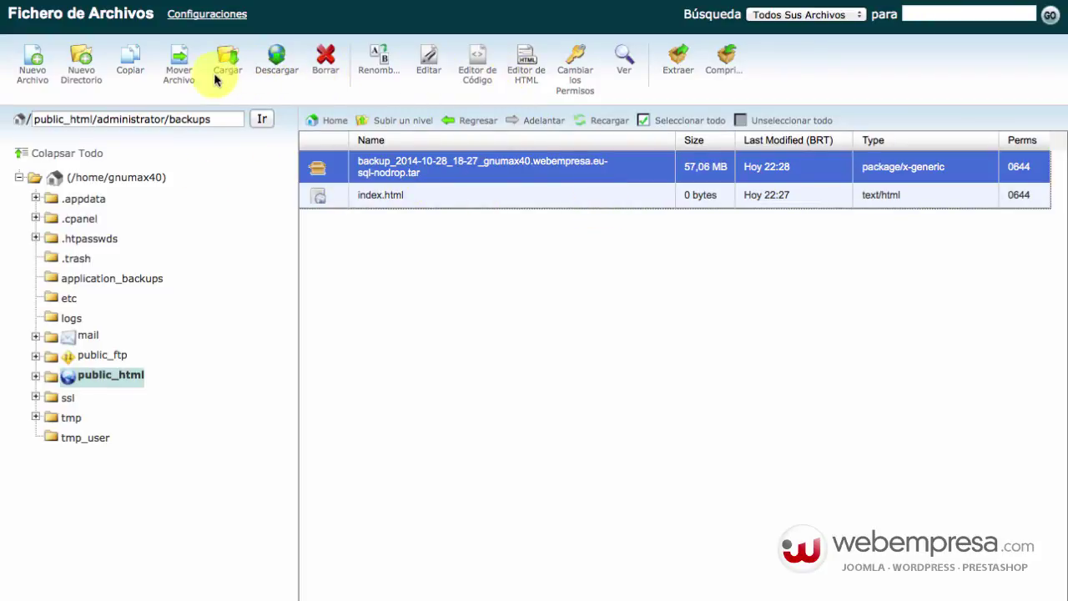
left_click(129, 66)
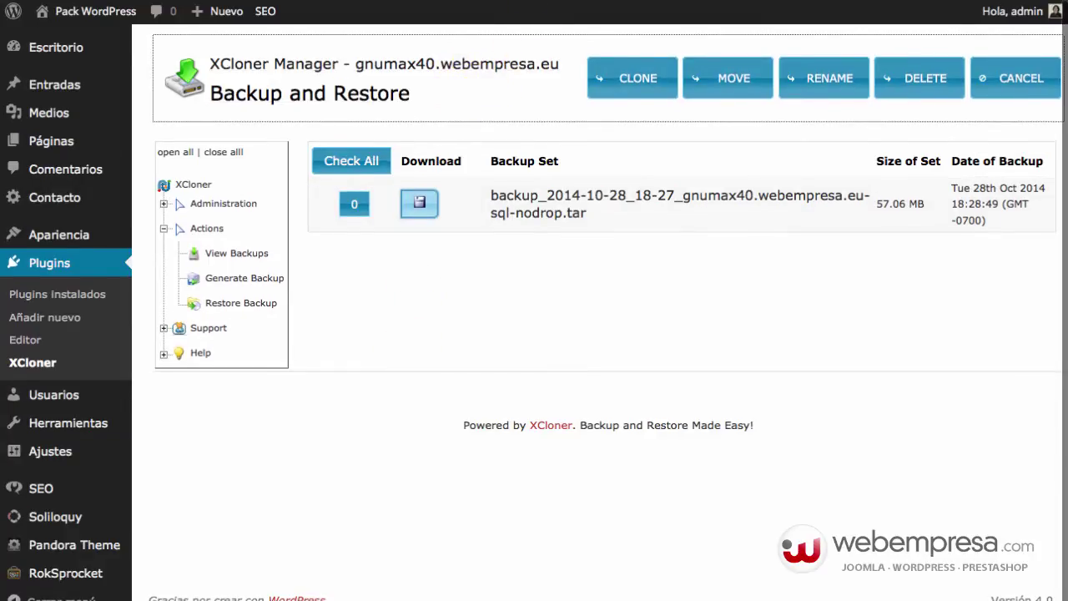
scroll(601, 334, "down", 1)
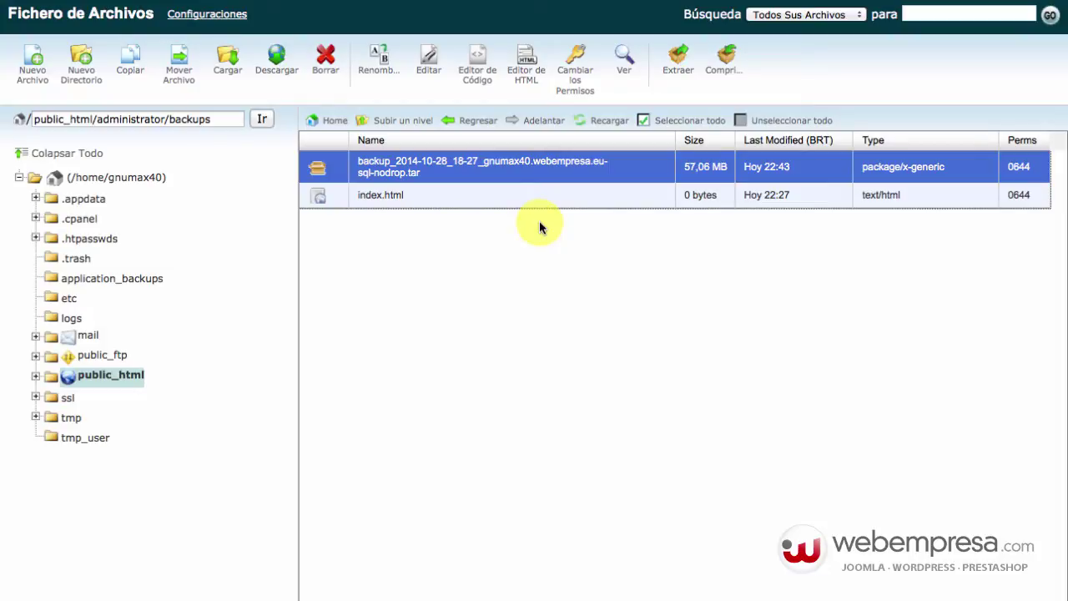
Return to public_html and create a new directory named pandora there.
left_click(385, 122)
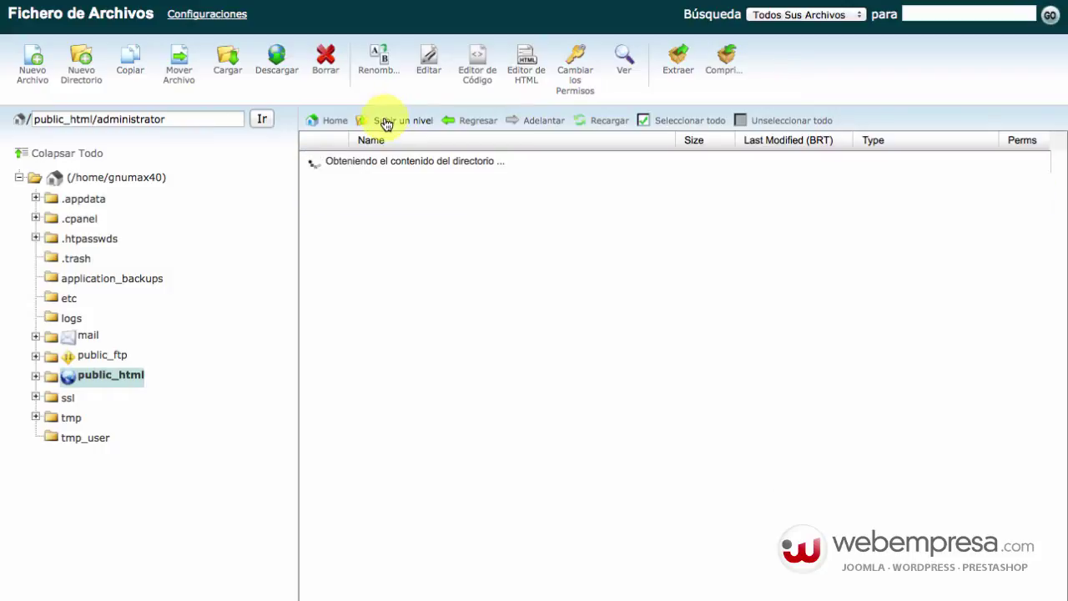
left_click(405, 121)
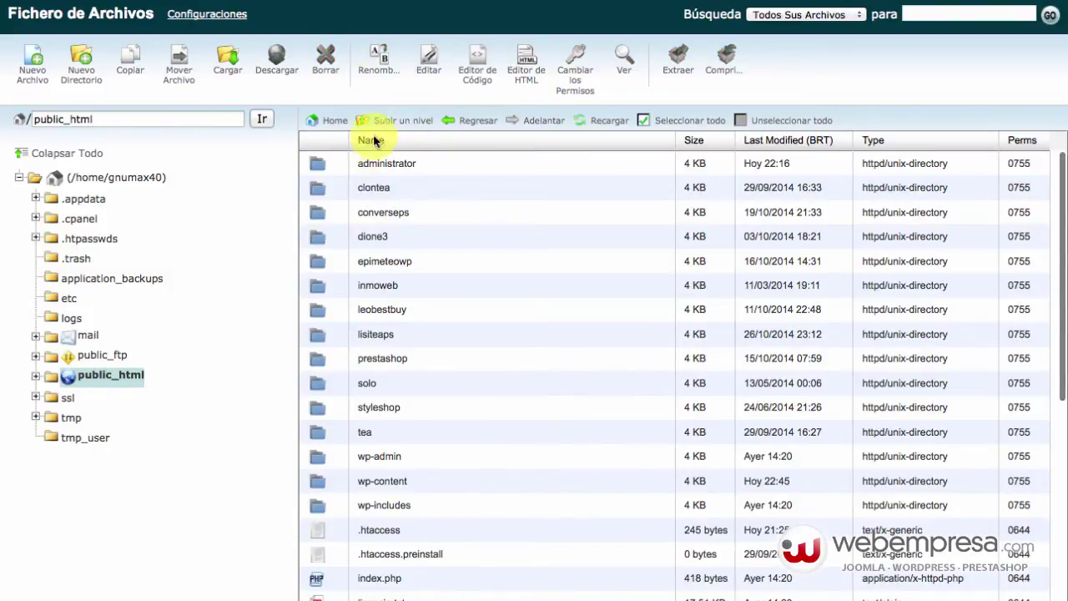
left_click(77, 72)
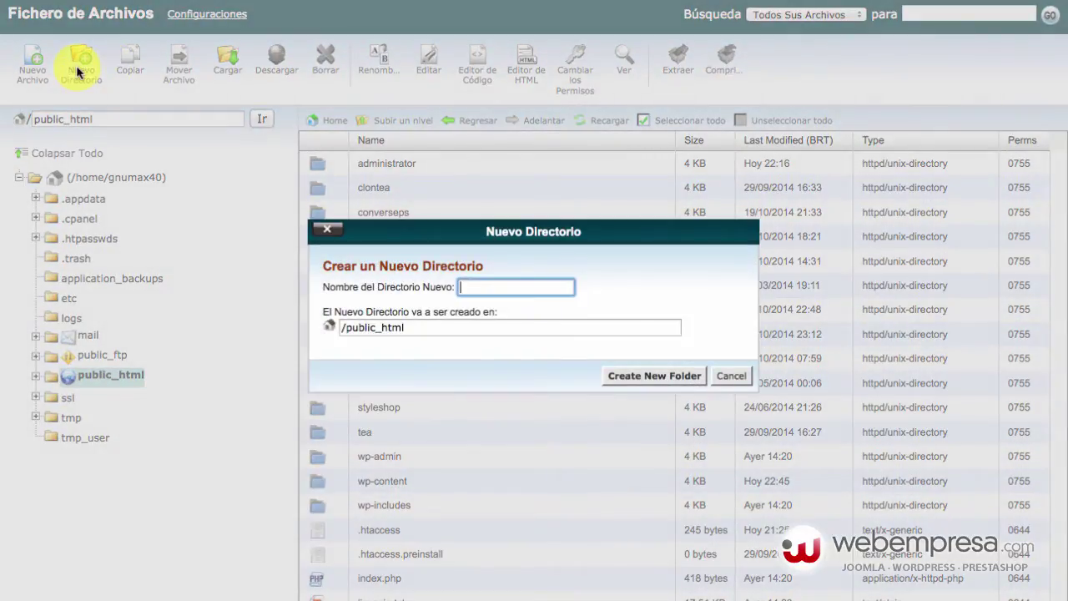
type("pandora")
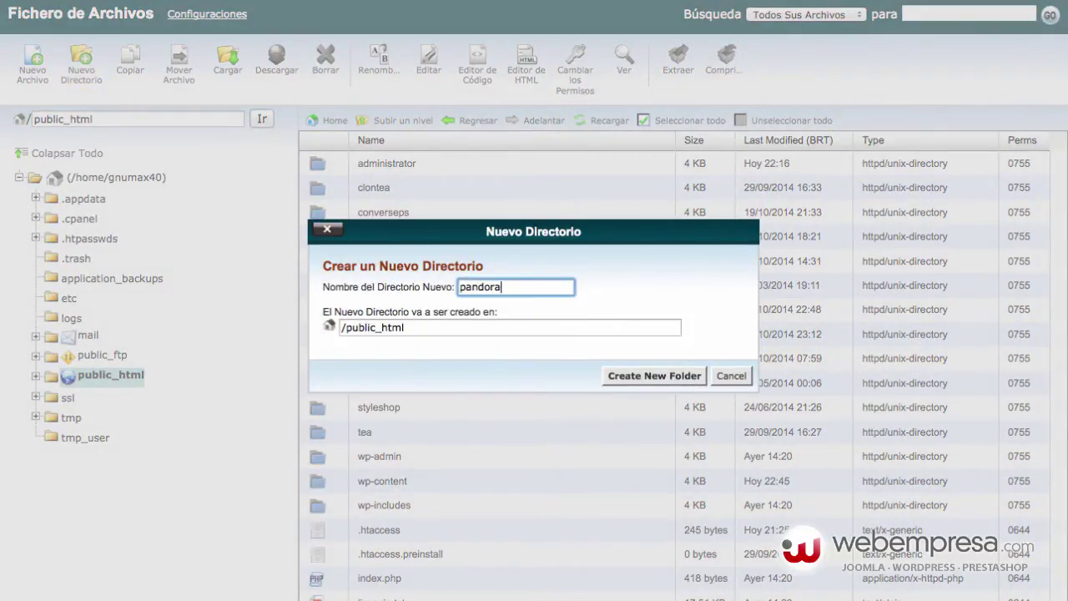
left_click(655, 375)
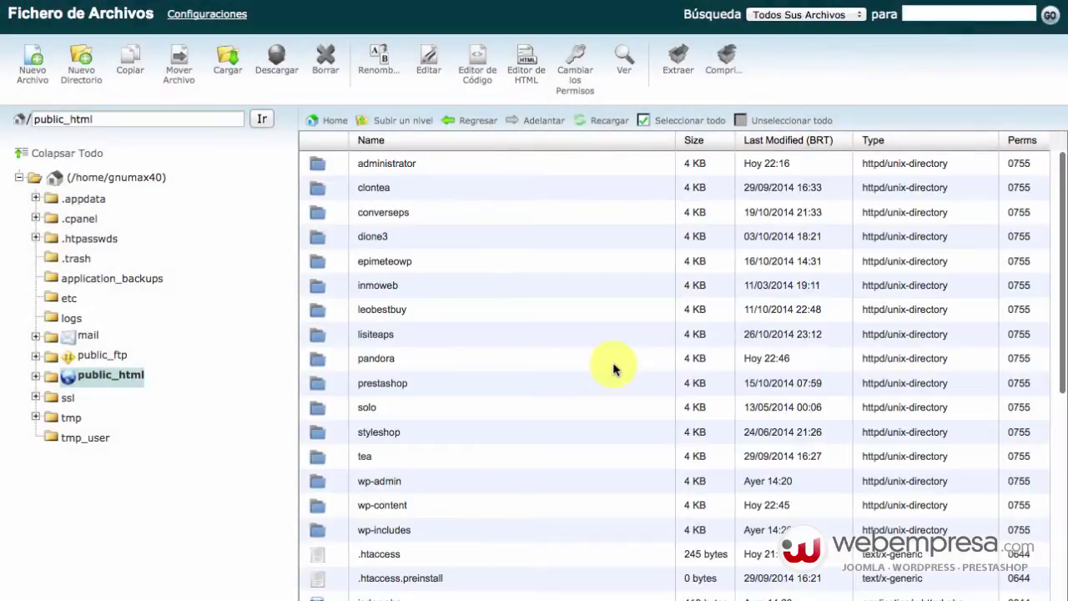
Highlight the WordPress folders and files in public_html from wp-admin onward, inspect the pandora folder and return to public_html.
scroll(453, 451, "down", 10)
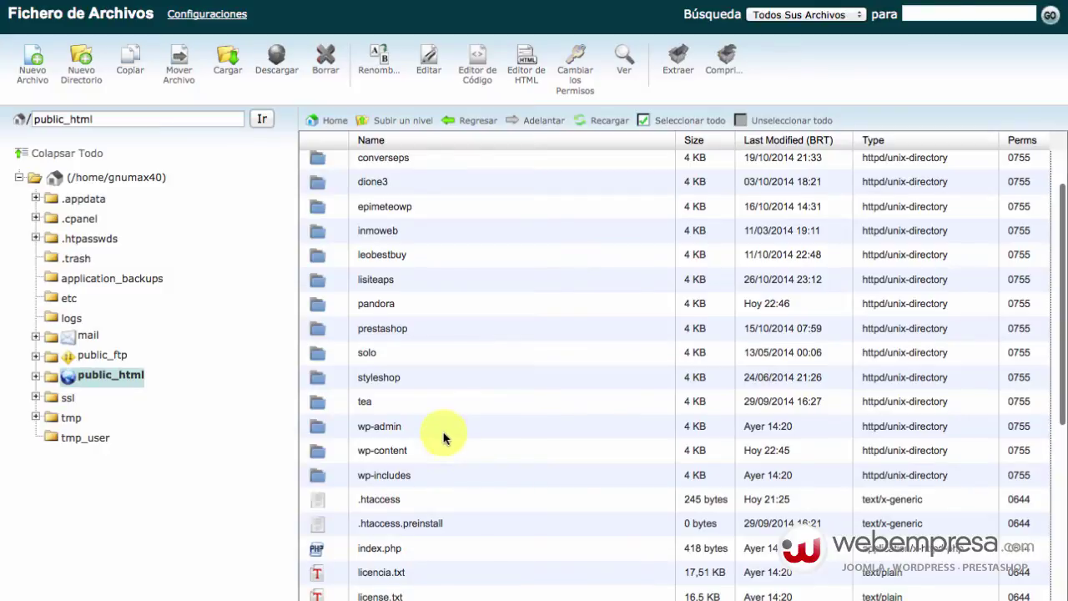
key("ctrl+a")
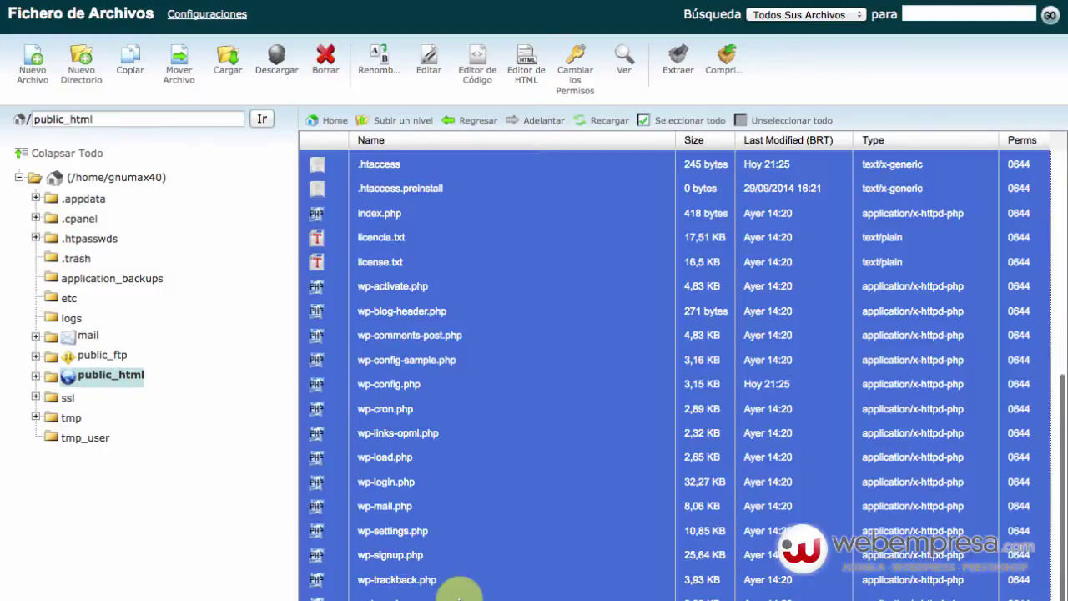
scroll(472, 511, "up", 10)
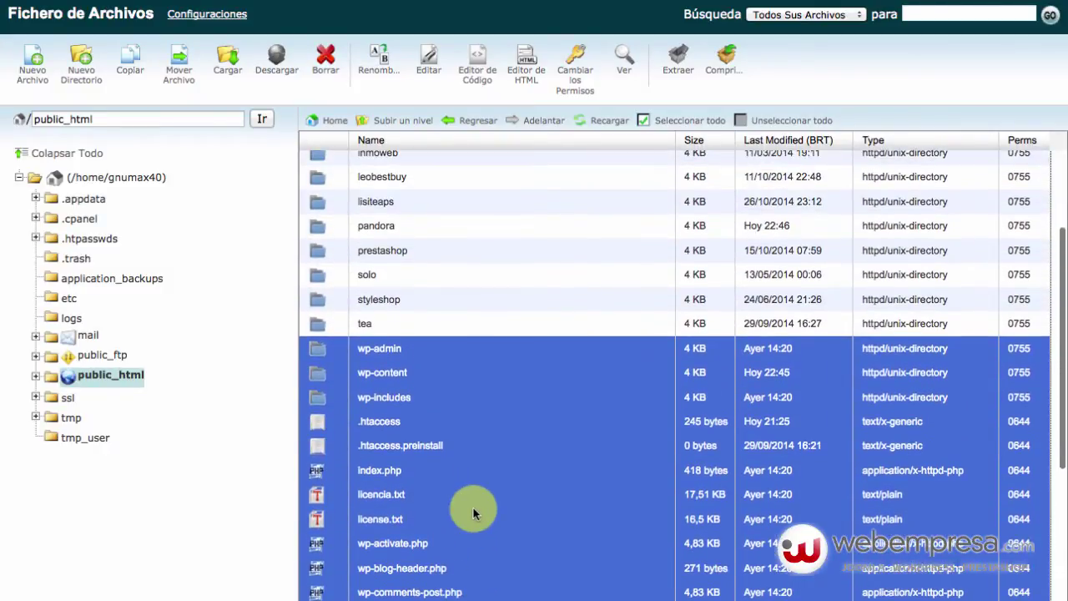
scroll(649, 303, "up", 1)
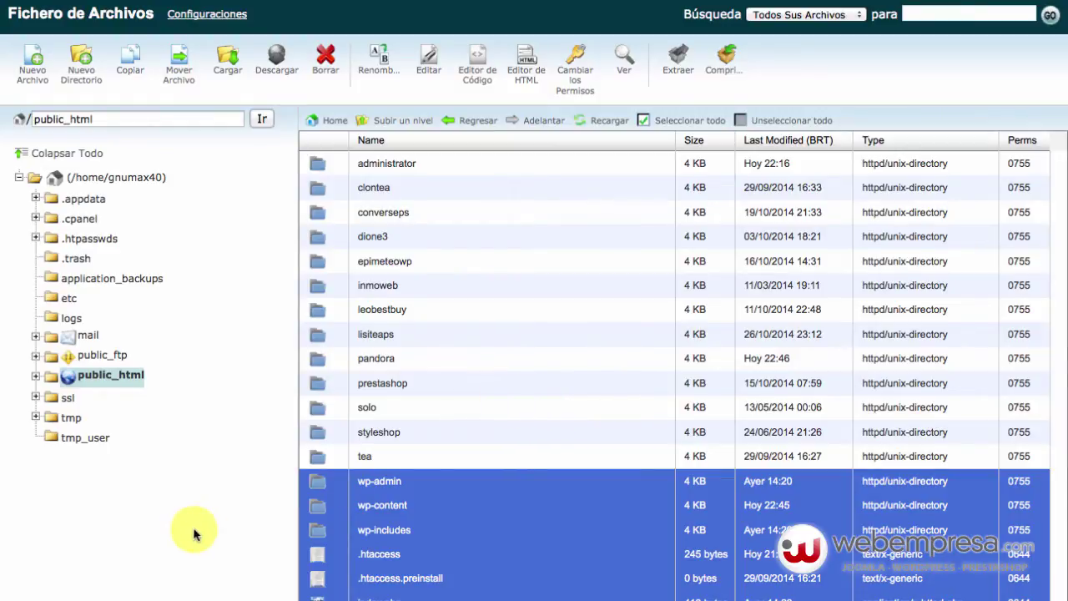
double_click(418, 358)
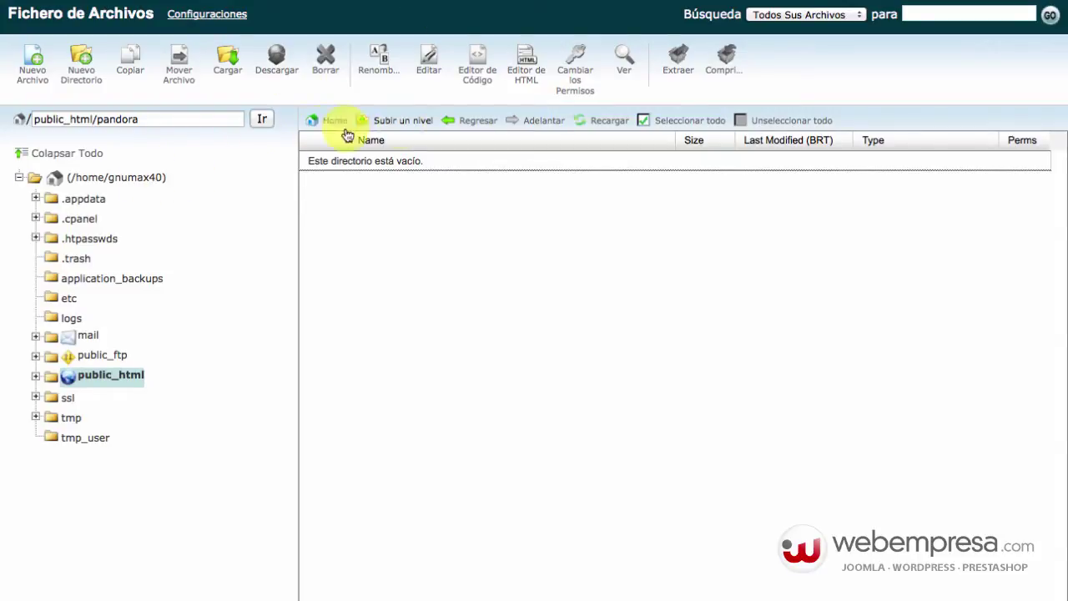
left_click(403, 121)
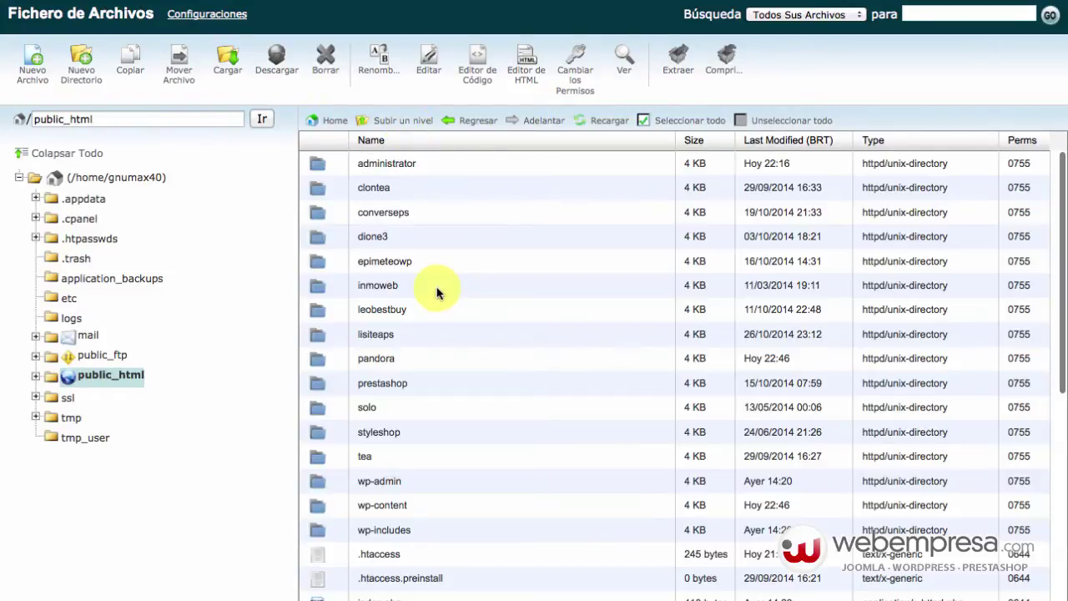
Move the backup .tar archive from public_html/administrator/backups to /public_html/pandora.
double_click(437, 164)
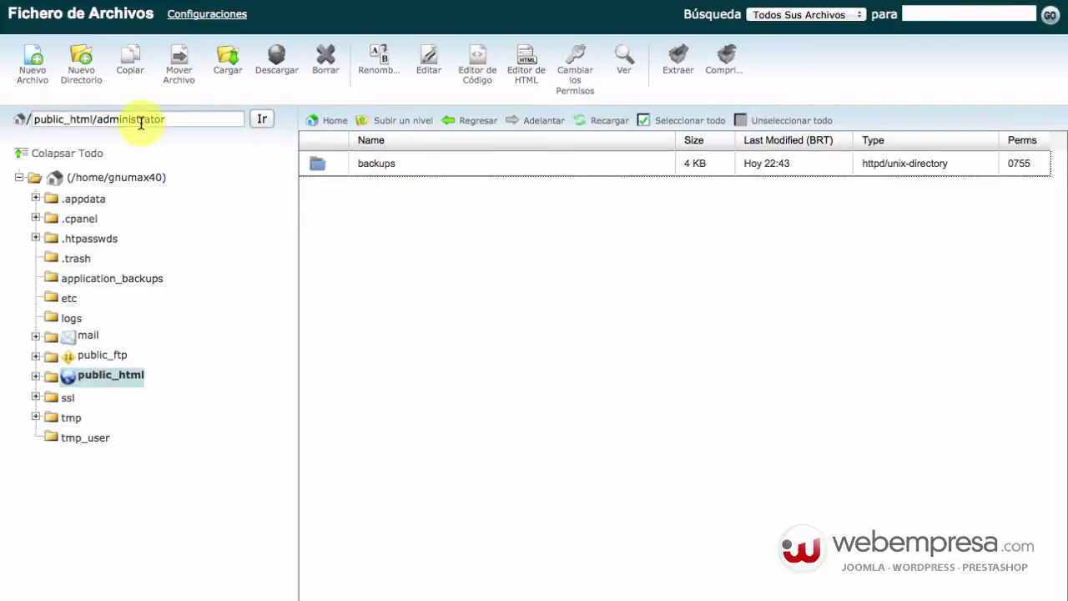
double_click(463, 166)
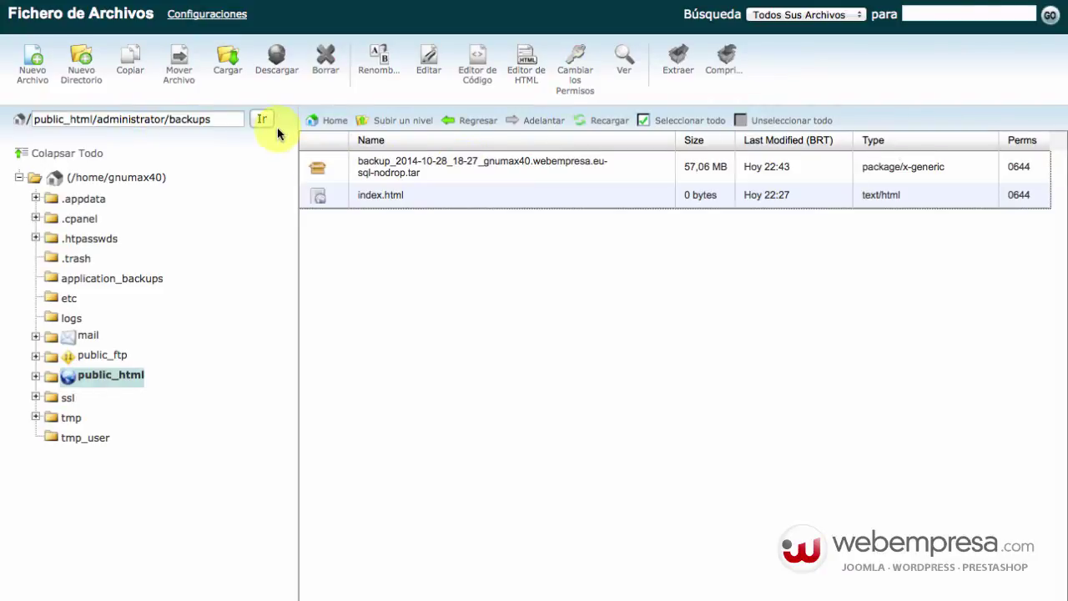
double_click(215, 120)
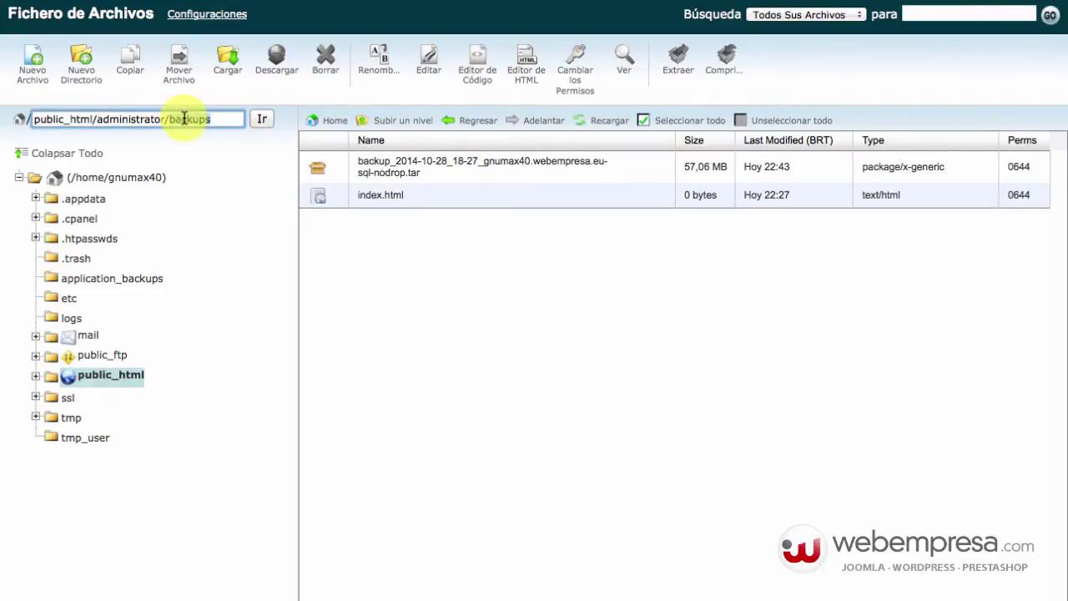
triple_click(174, 119)
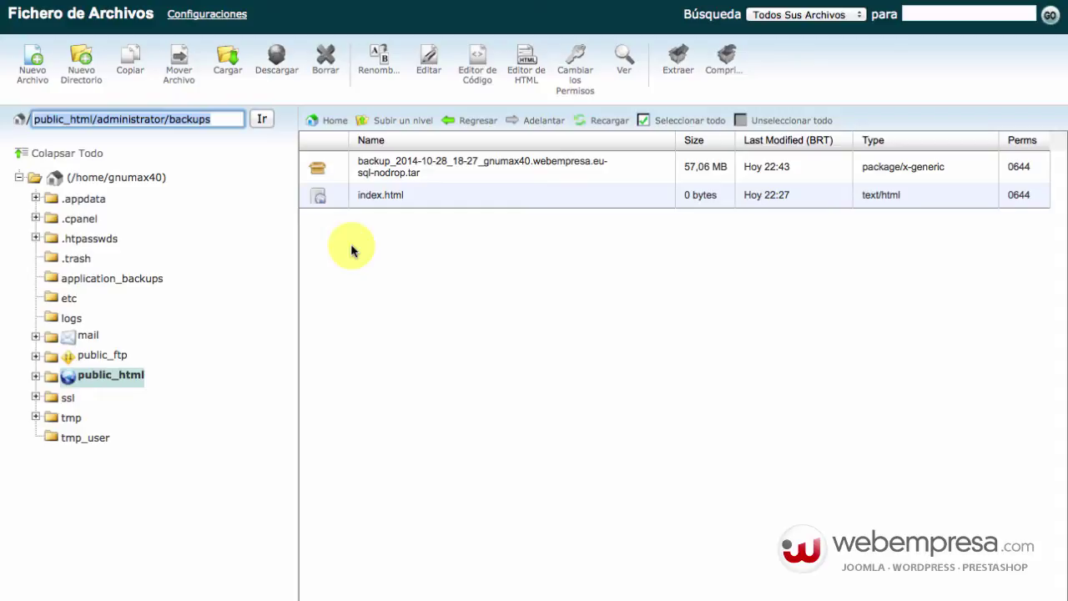
left_click(619, 167)
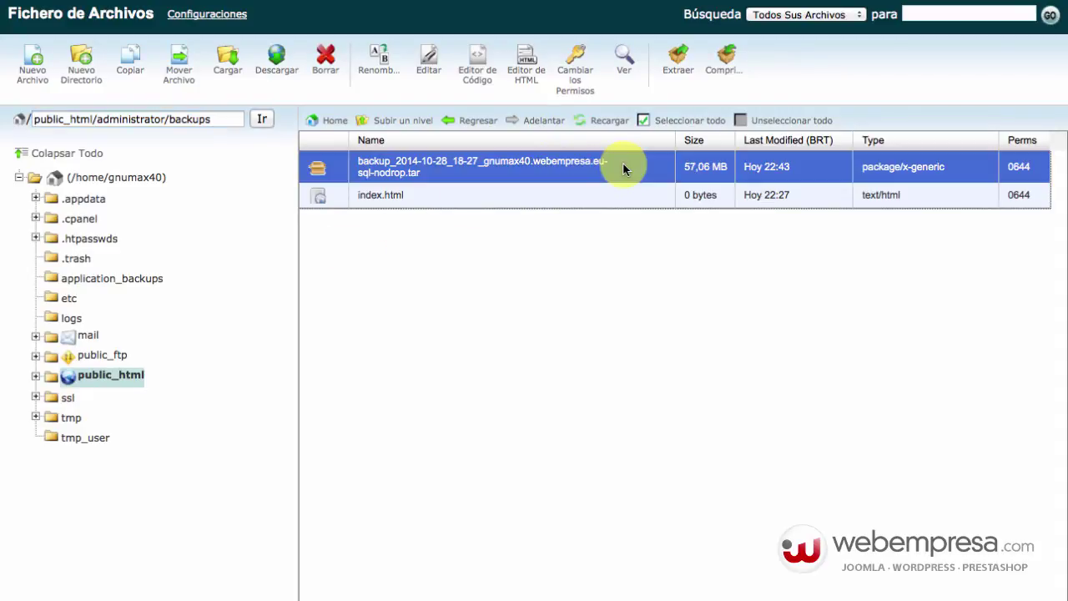
left_click(179, 68)
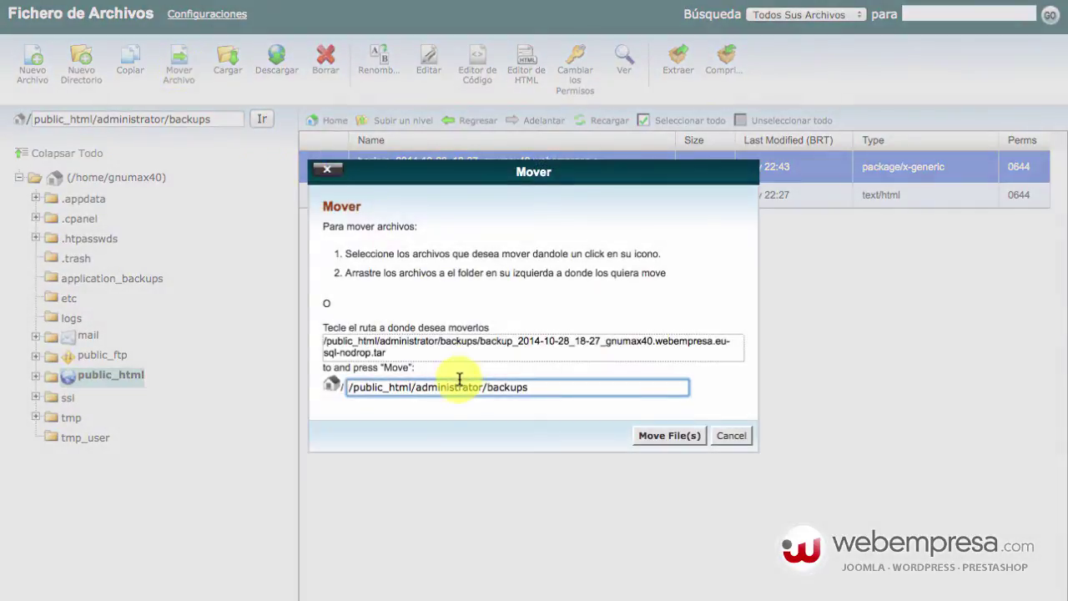
left_click_drag(416, 389, 570, 387)
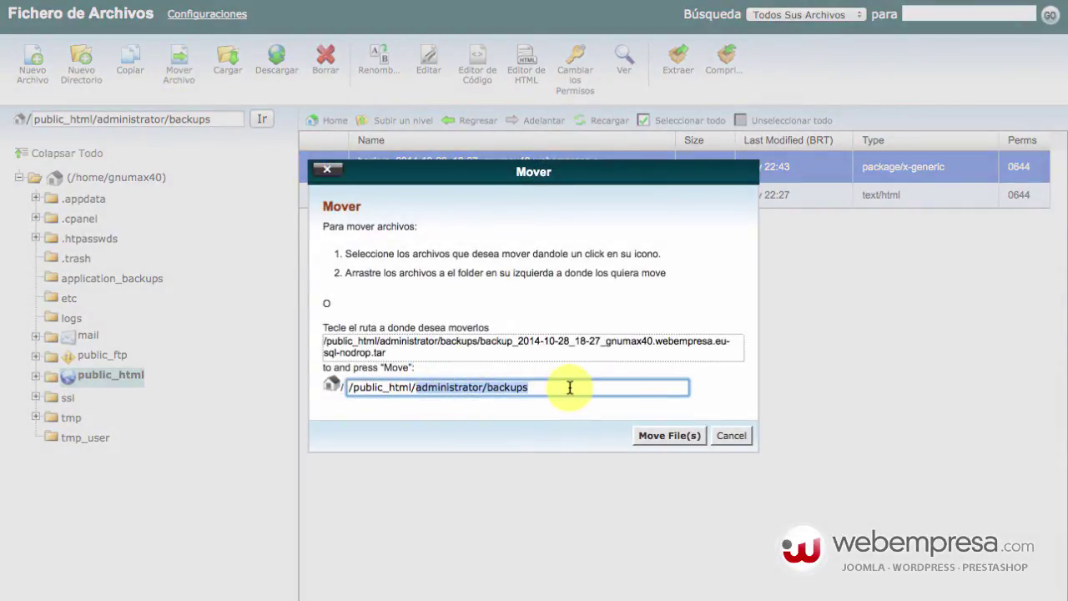
type("pandora")
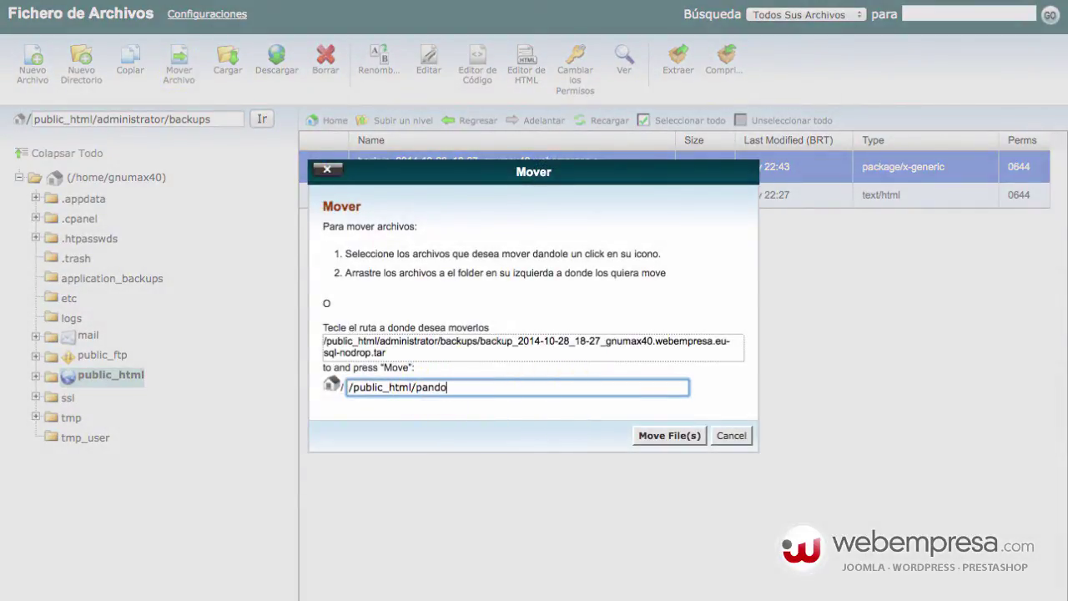
left_click(393, 389)
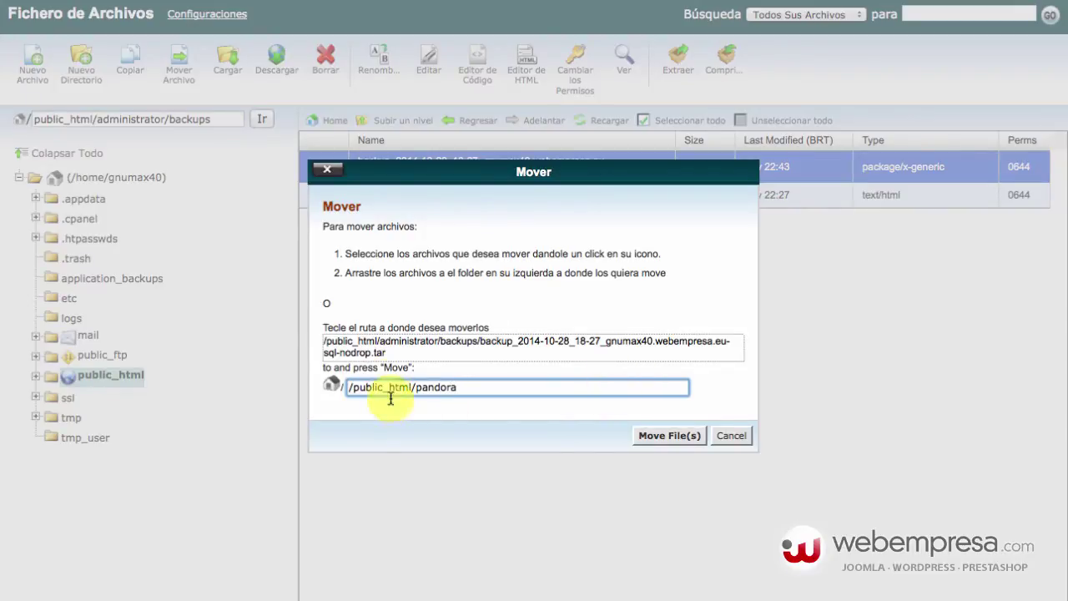
left_click(673, 436)
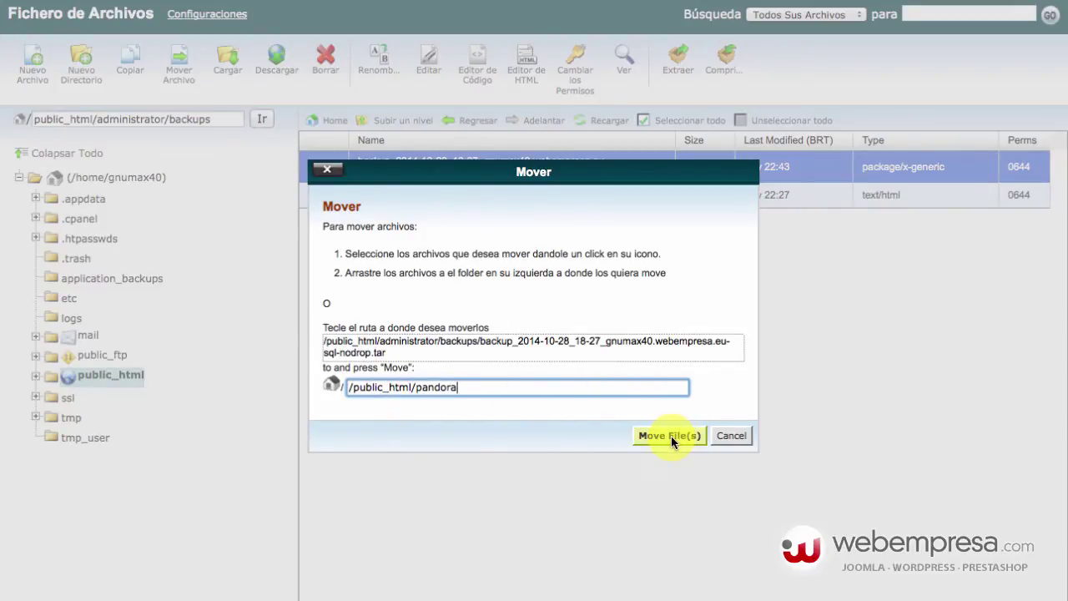
left_click(671, 436)
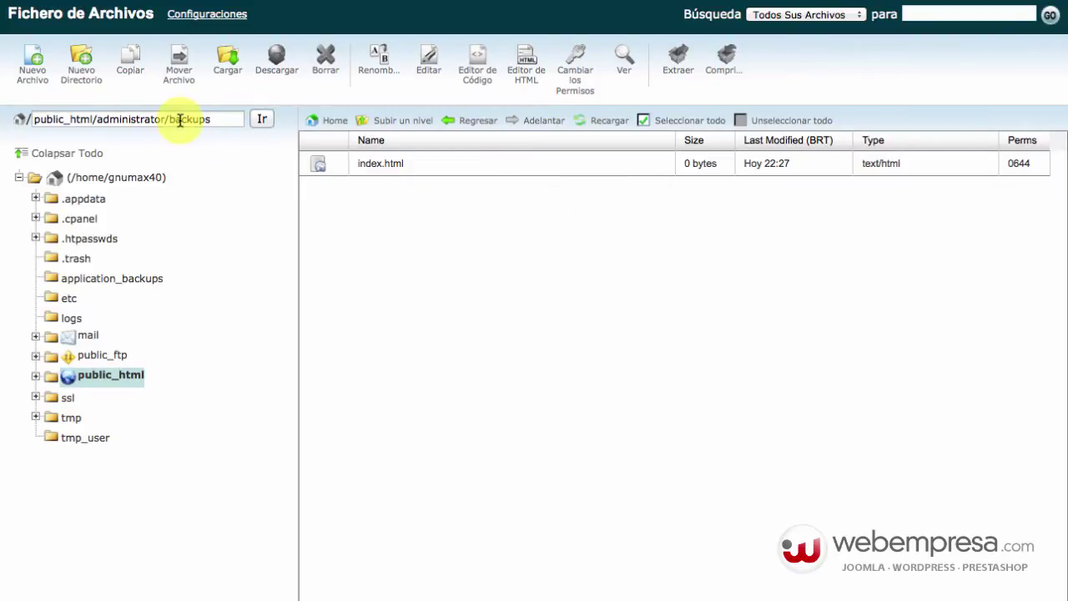
Return to public_html and open the pandora folder to check the moved backup archive.
left_click(399, 123)
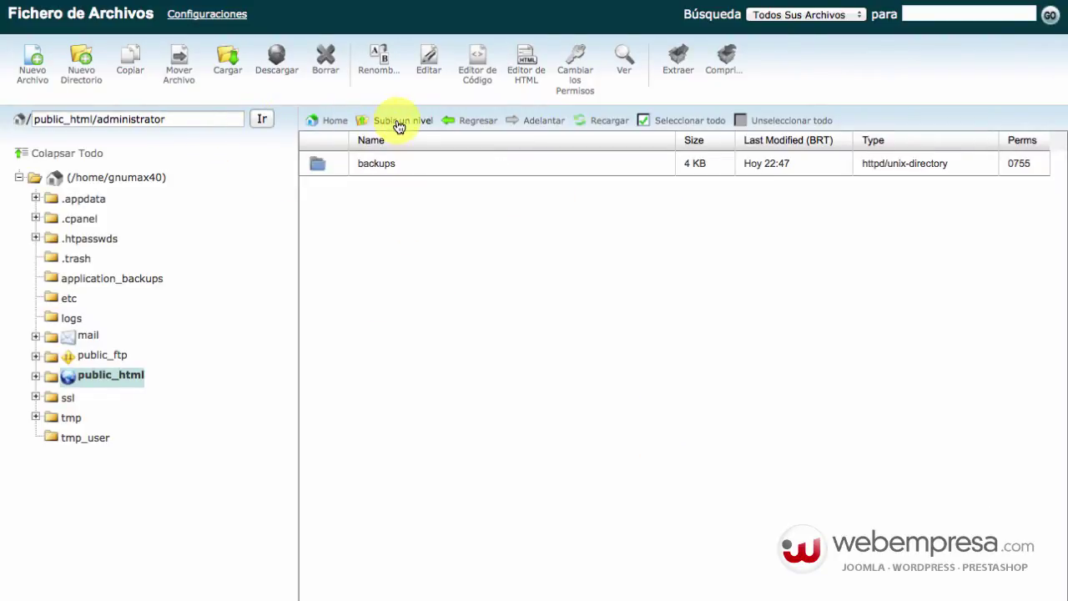
left_click(399, 124)
triple_click(172, 118)
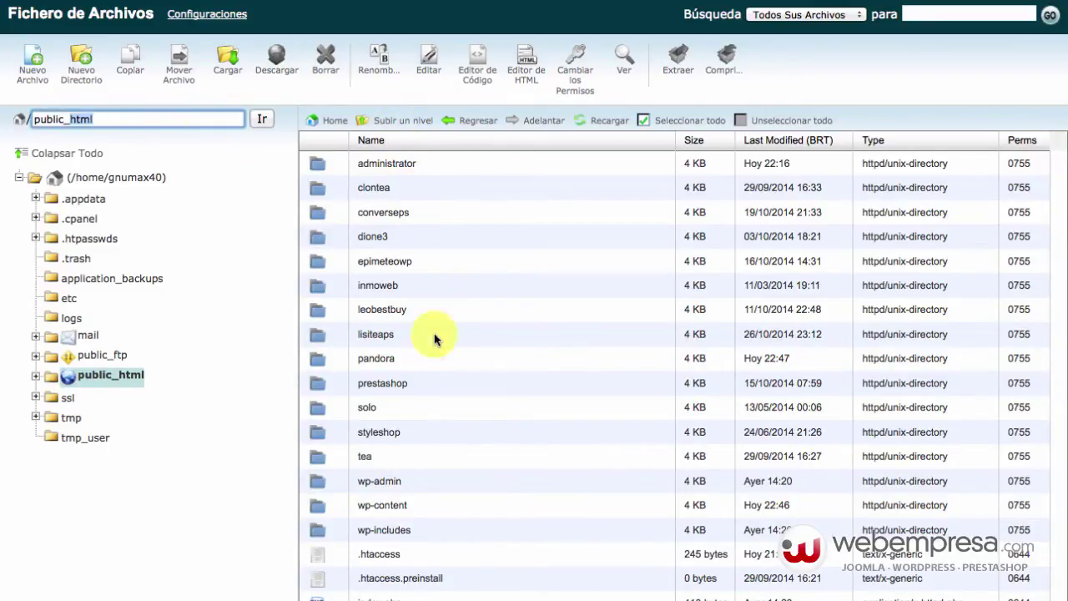
double_click(419, 360)
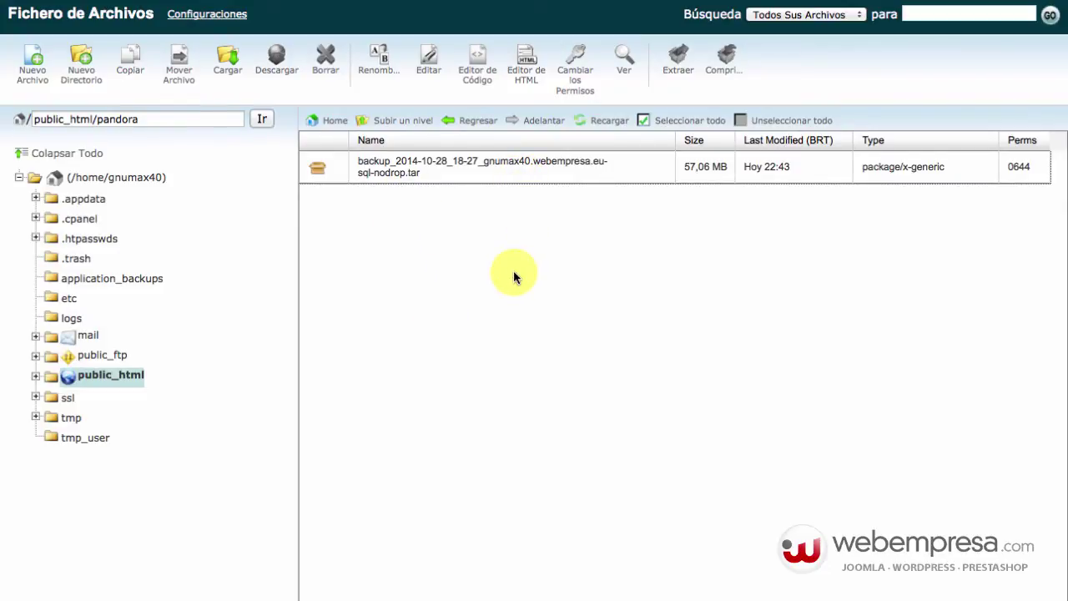
Go back to public_html and open the restore folder inside wp-content/plugins/xcloner-backup-and-restore.
left_click(412, 122)
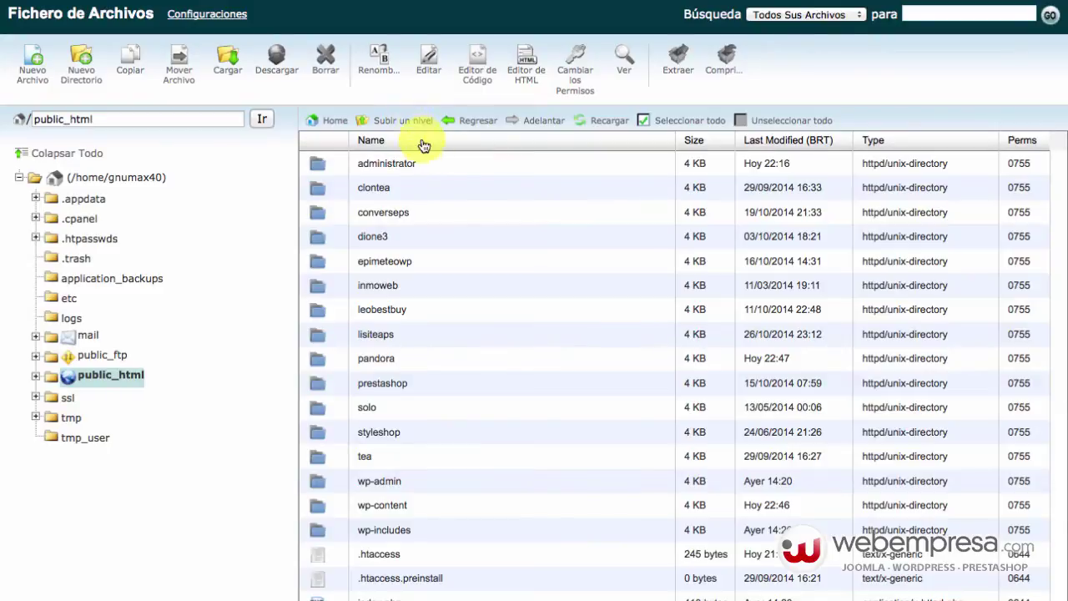
double_click(421, 508)
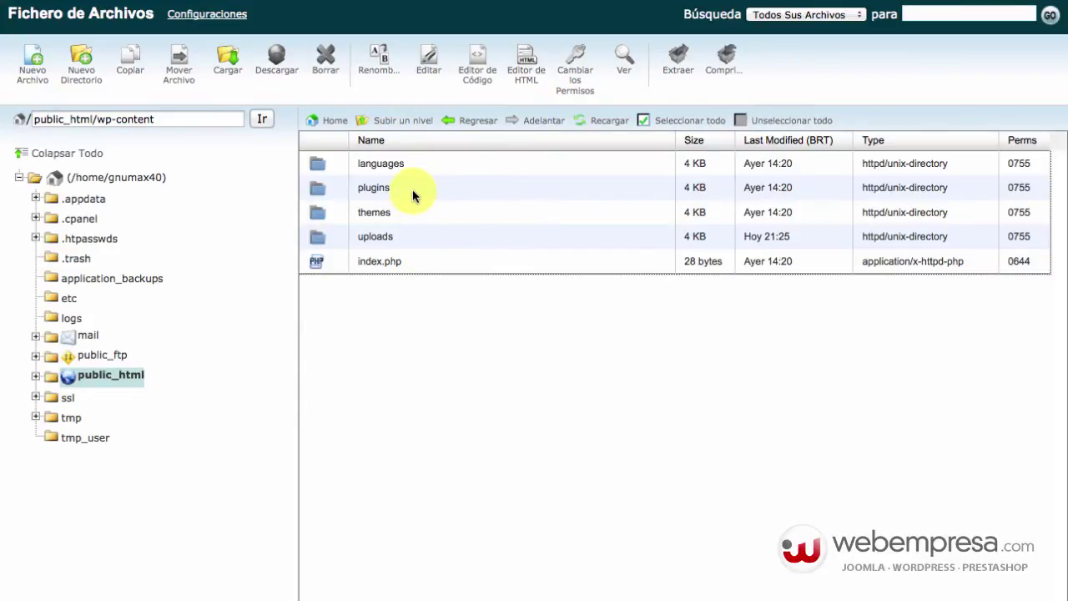
double_click(410, 188)
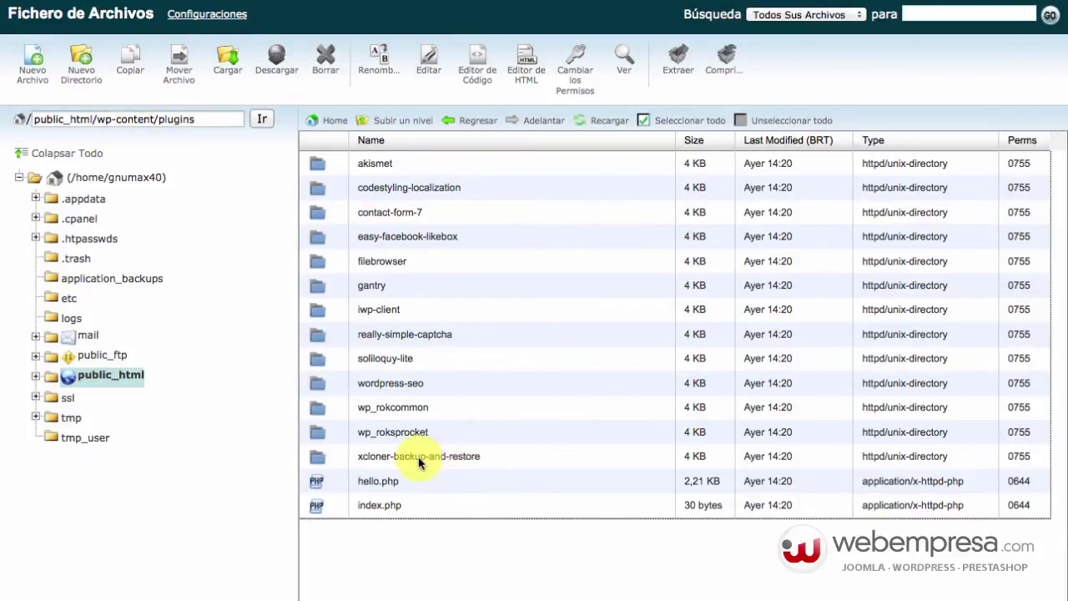
double_click(497, 457)
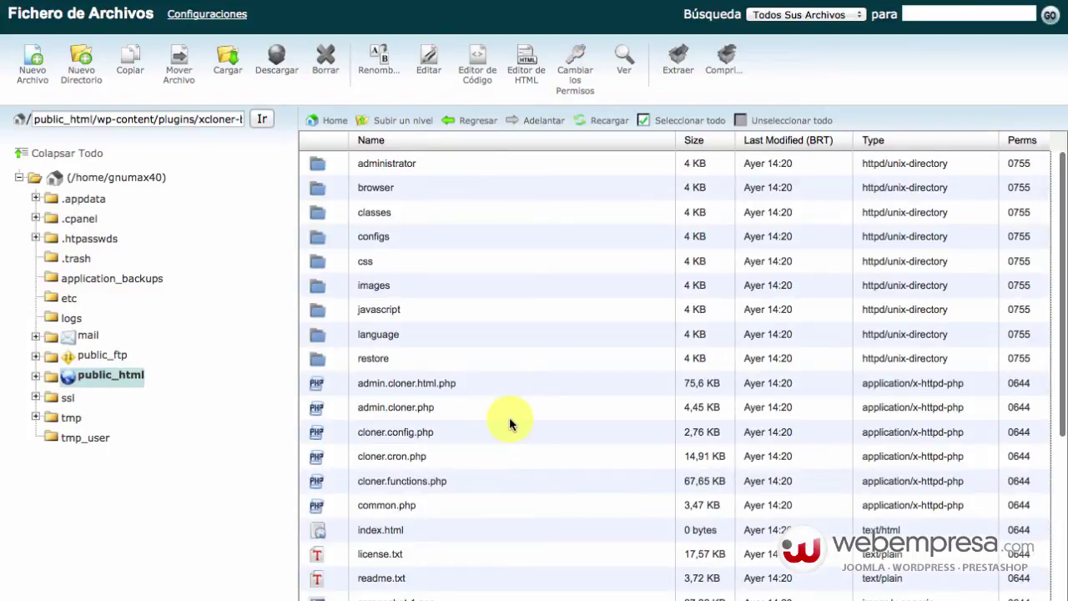
left_click(408, 365)
double_click(408, 365)
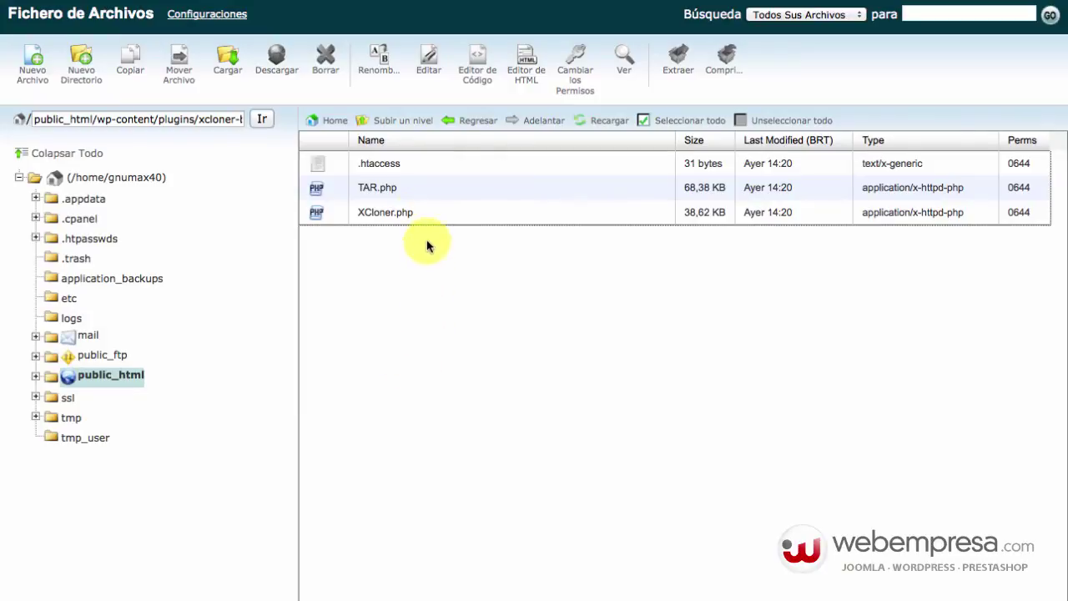
Copy TAR.php and XCloner.php from the plugin's restore folder to /public_html/pandora.
left_click(409, 198)
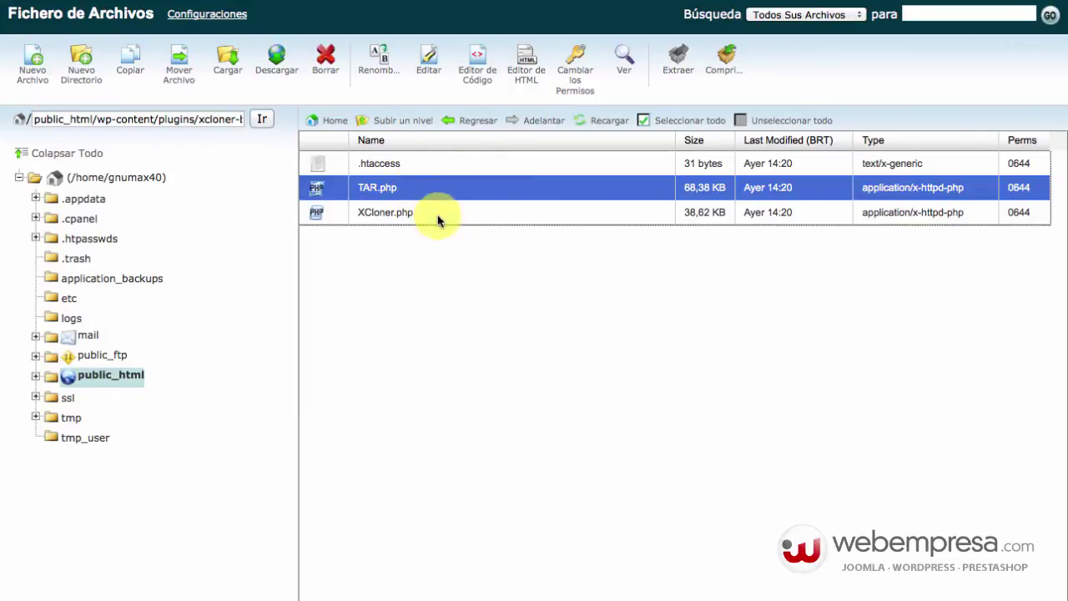
left_click(433, 212, "shift")
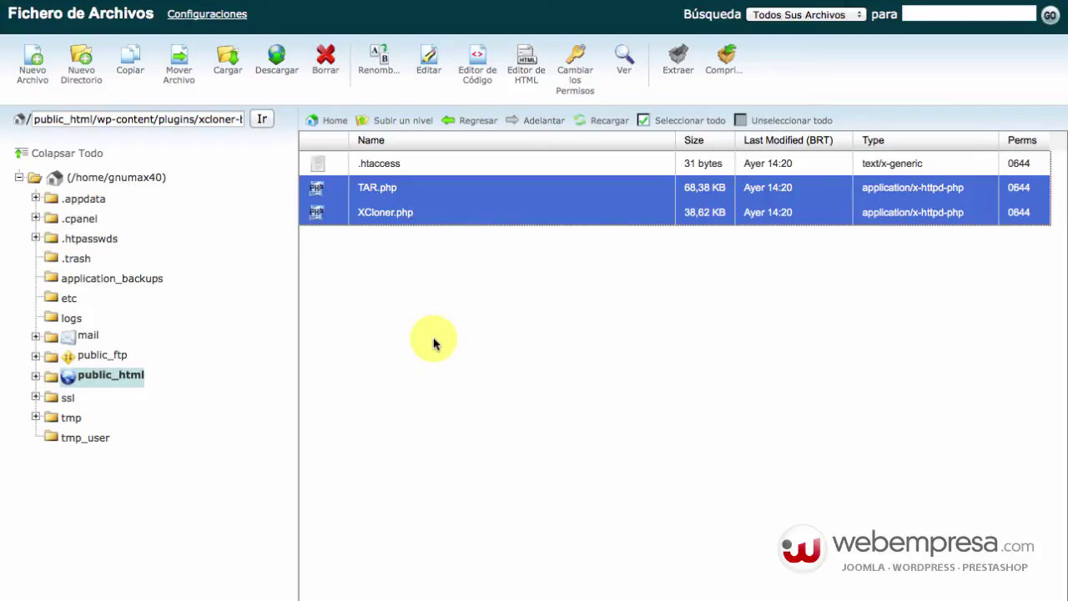
left_click(131, 62)
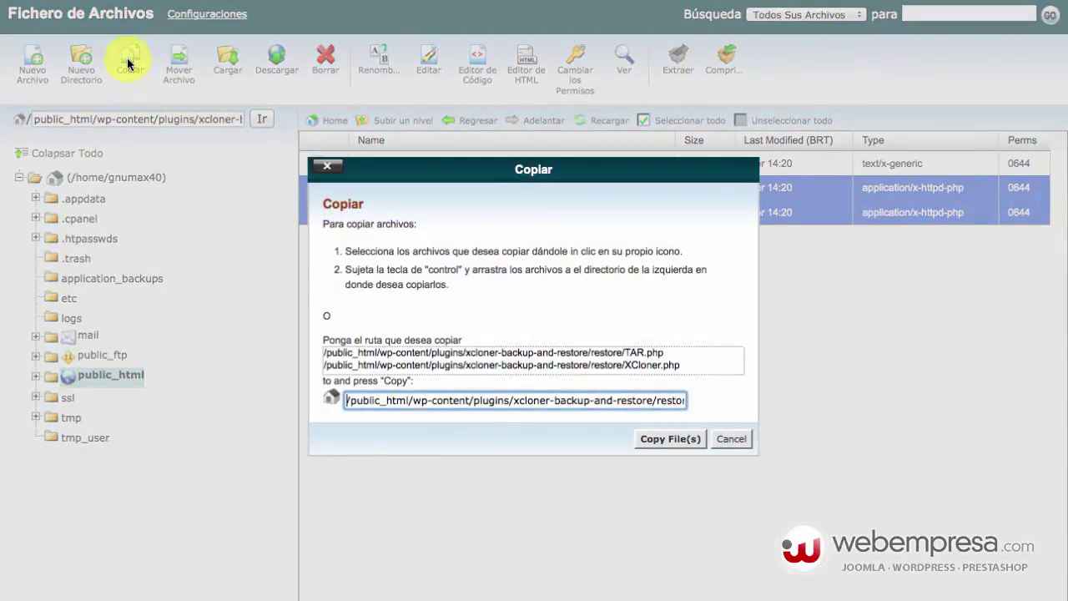
left_click_drag(409, 401, 720, 401)
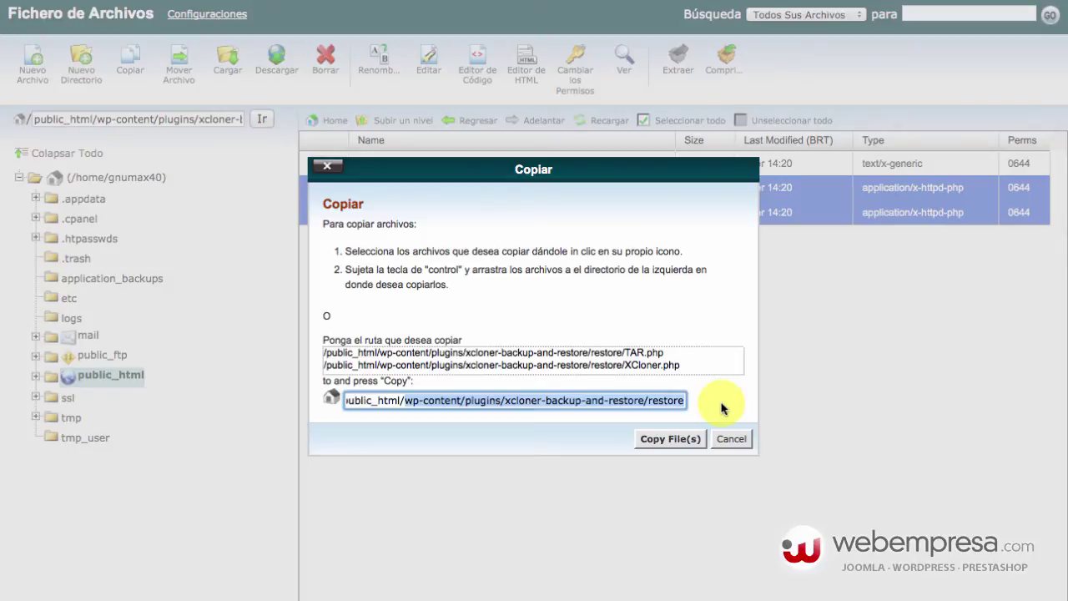
key("BackSpace")
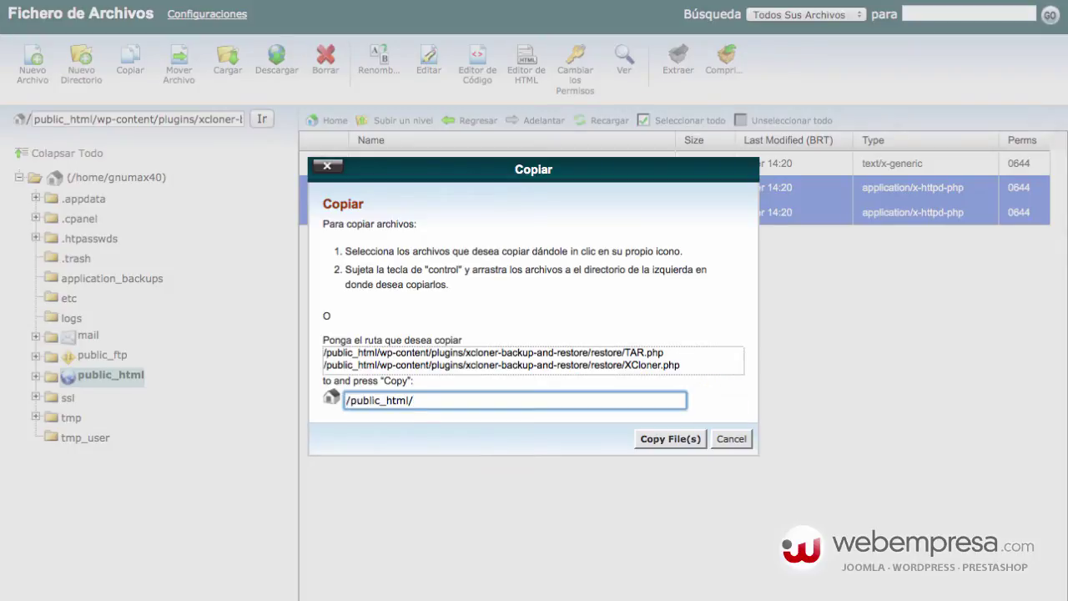
type("pandora")
left_click(626, 354)
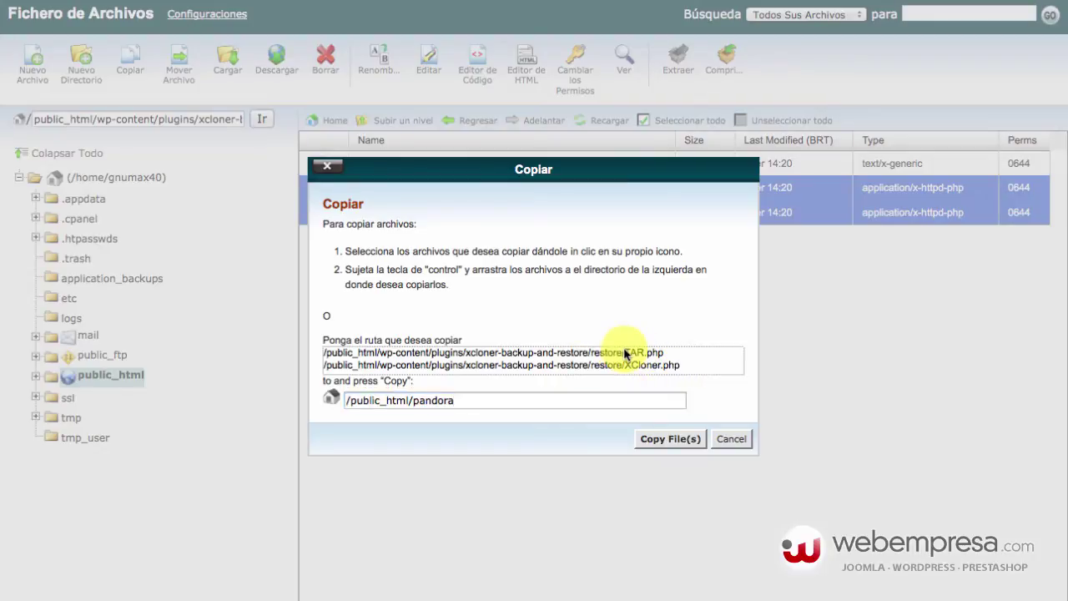
triple_click(626, 354)
triple_click(618, 368)
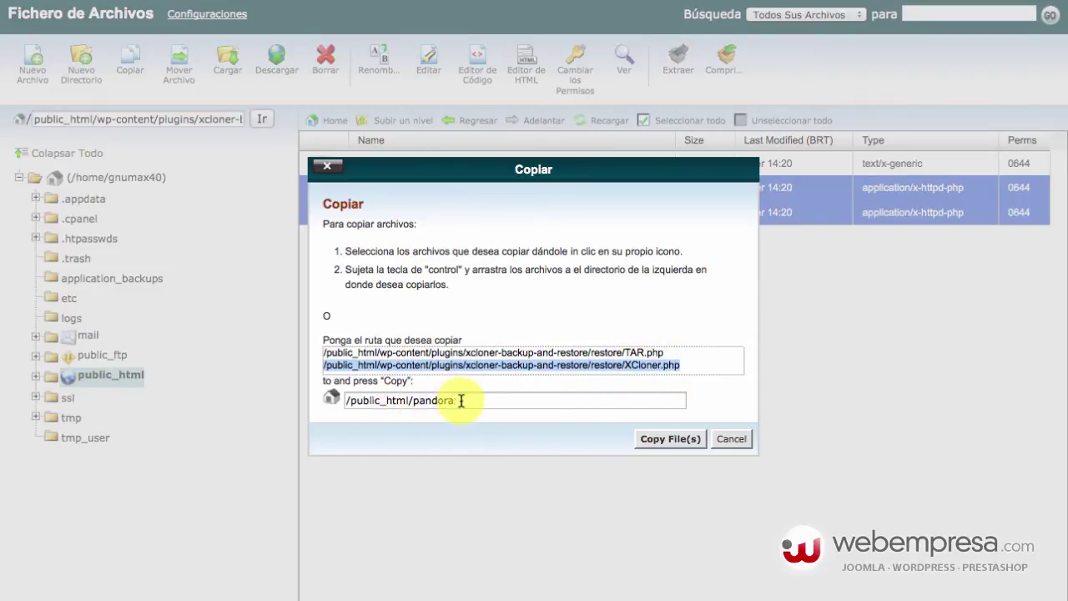
left_click(652, 437)
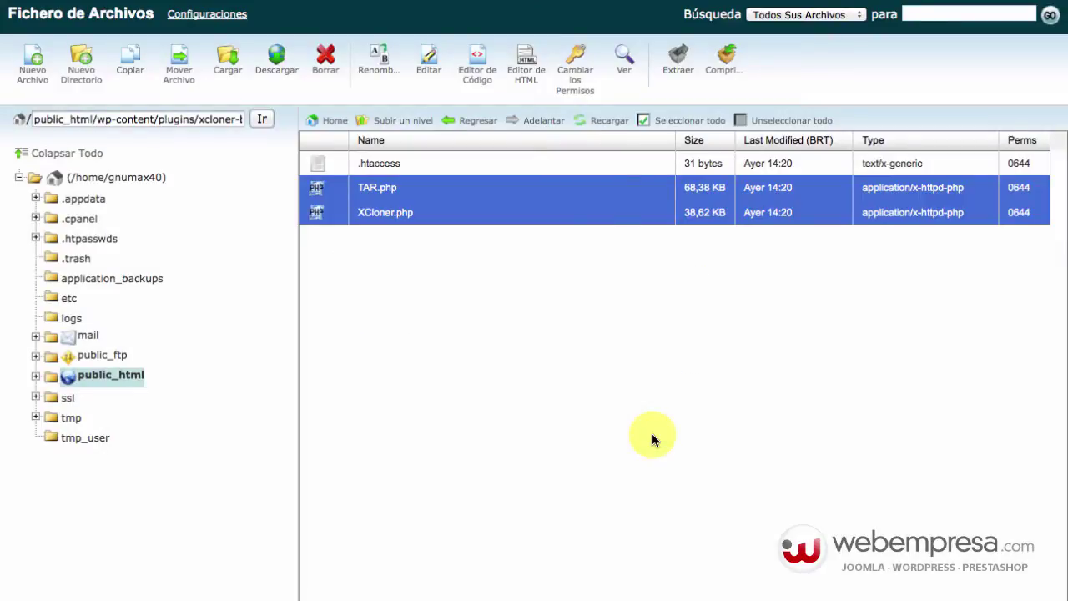
Go to public_html/ and open the pandora folder to check the backup archive, TAR.php and XCloner.php.
triple_click(95, 118)
type("public_html/")
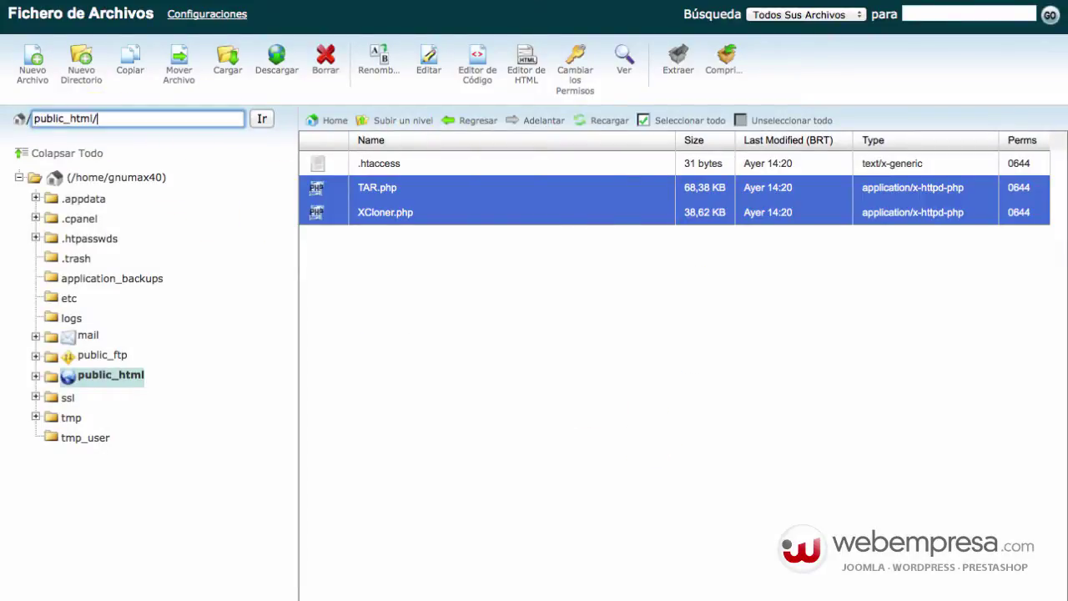
left_click(262, 118)
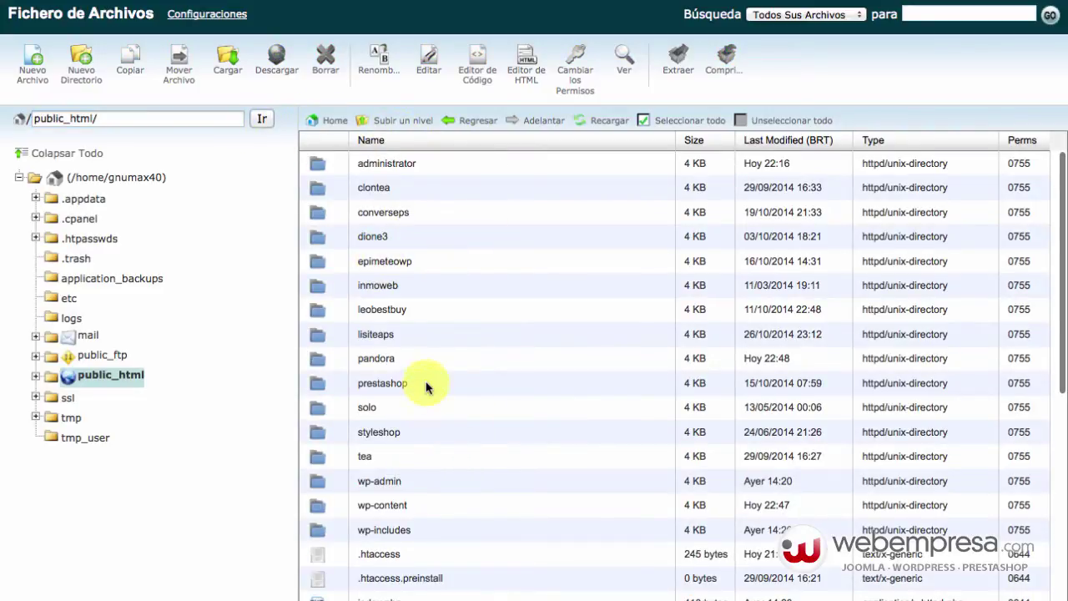
double_click(424, 360)
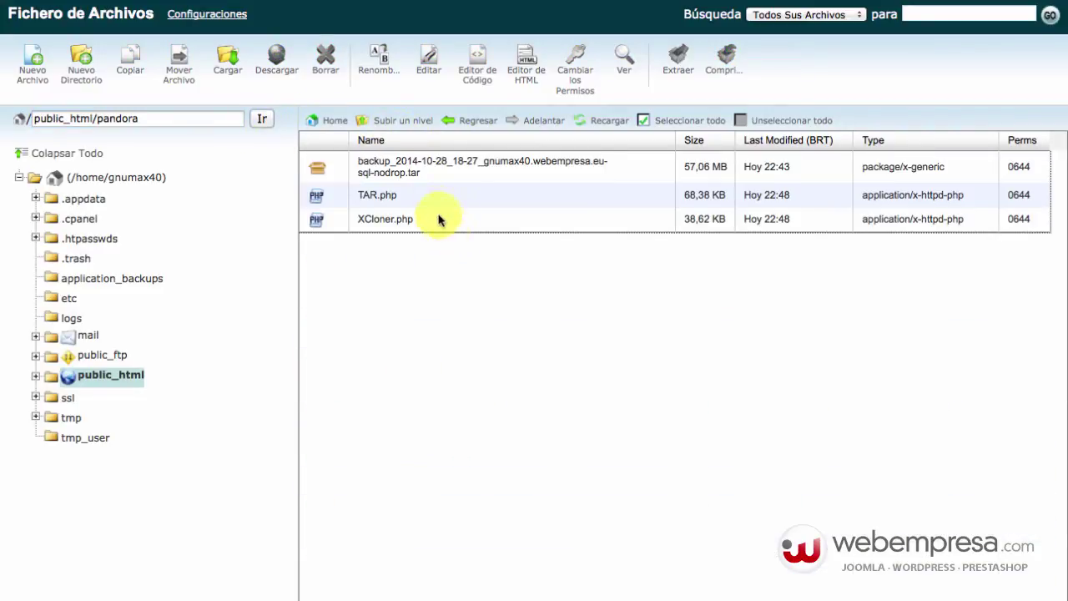
left_click(535, 173)
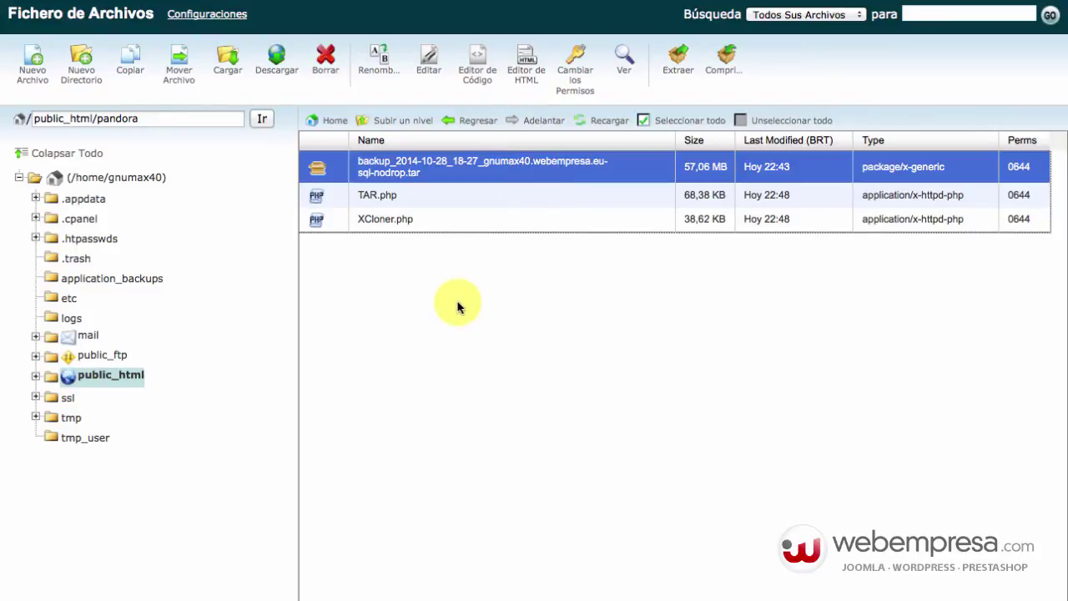
left_click(423, 198)
left_click(432, 221)
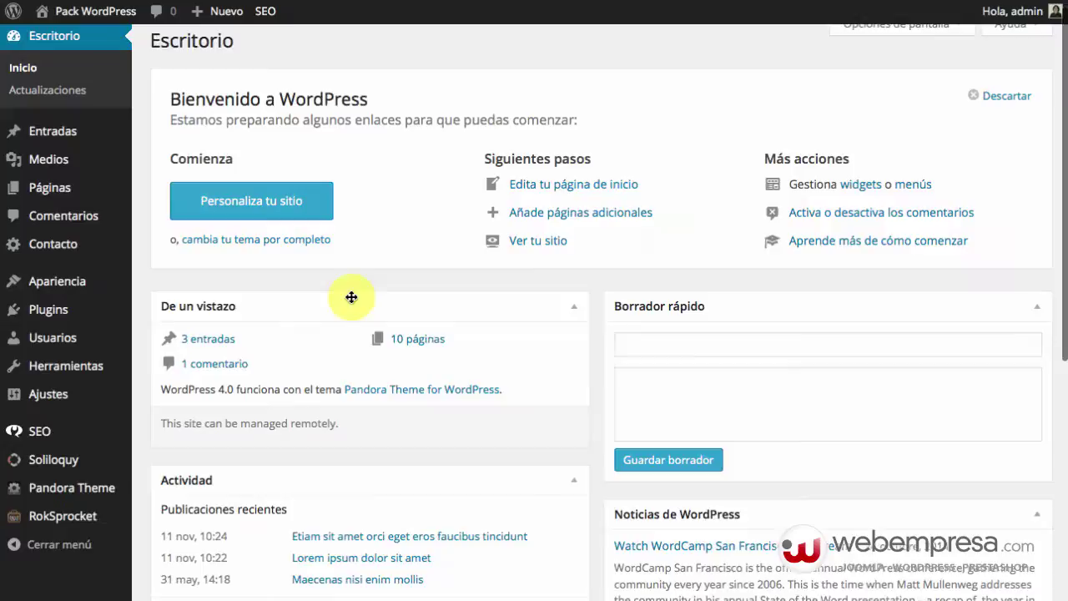
scroll(352, 293, "down", 3)
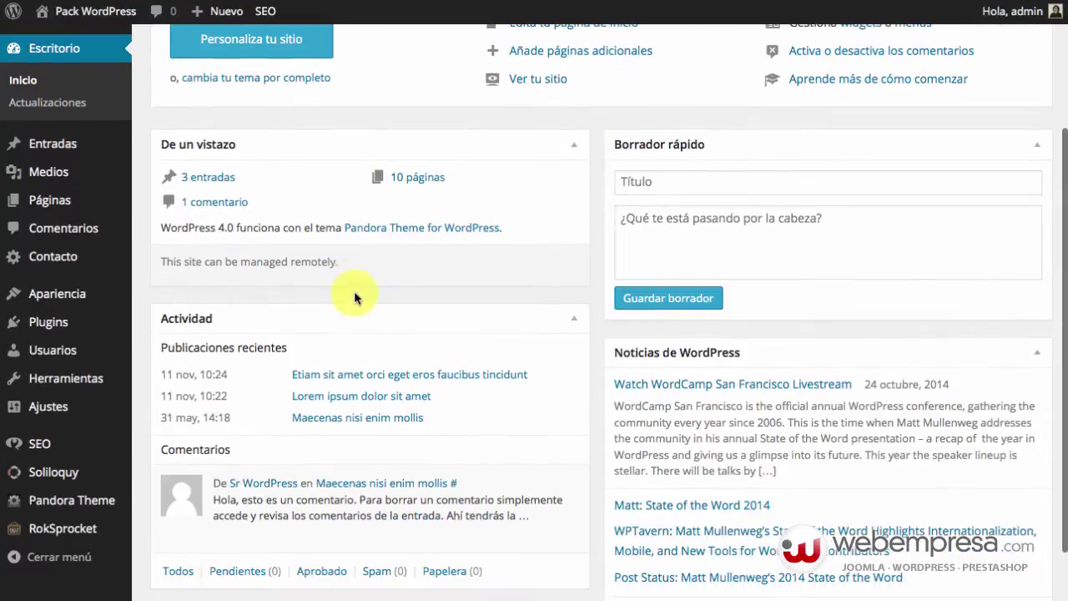
scroll(348, 267, "up", 3)
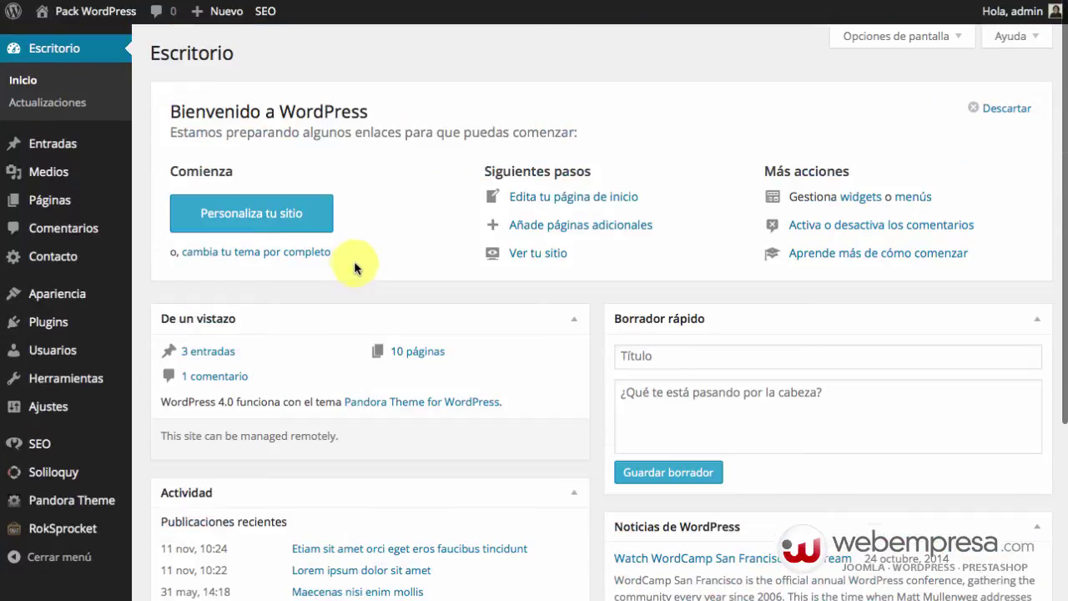
scroll(355, 266, "down", 3)
scroll(358, 264, "up", 3)
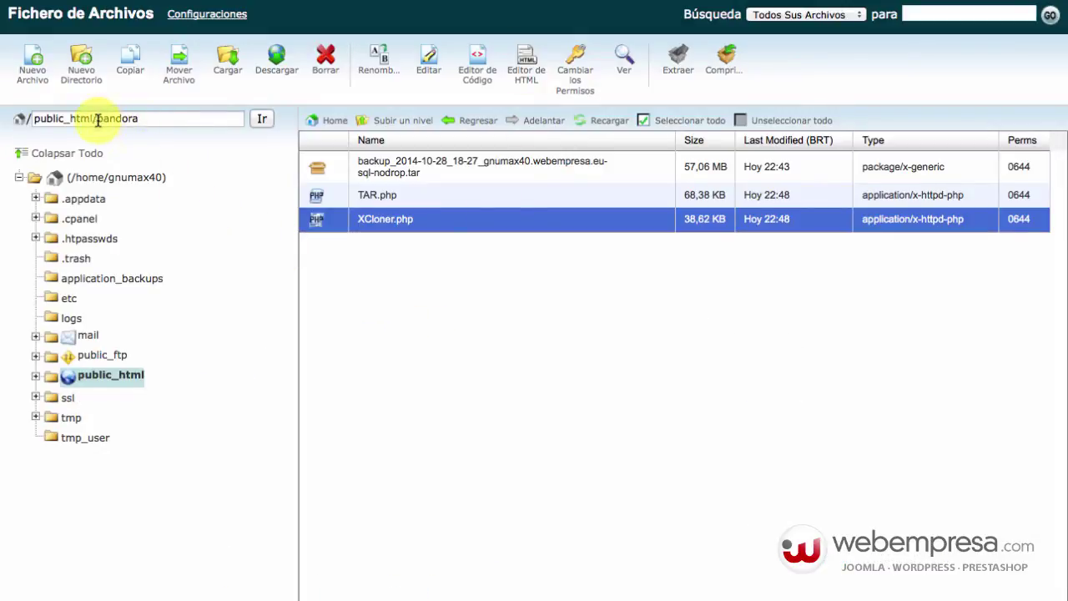
left_click_drag(138, 118, 34, 118)
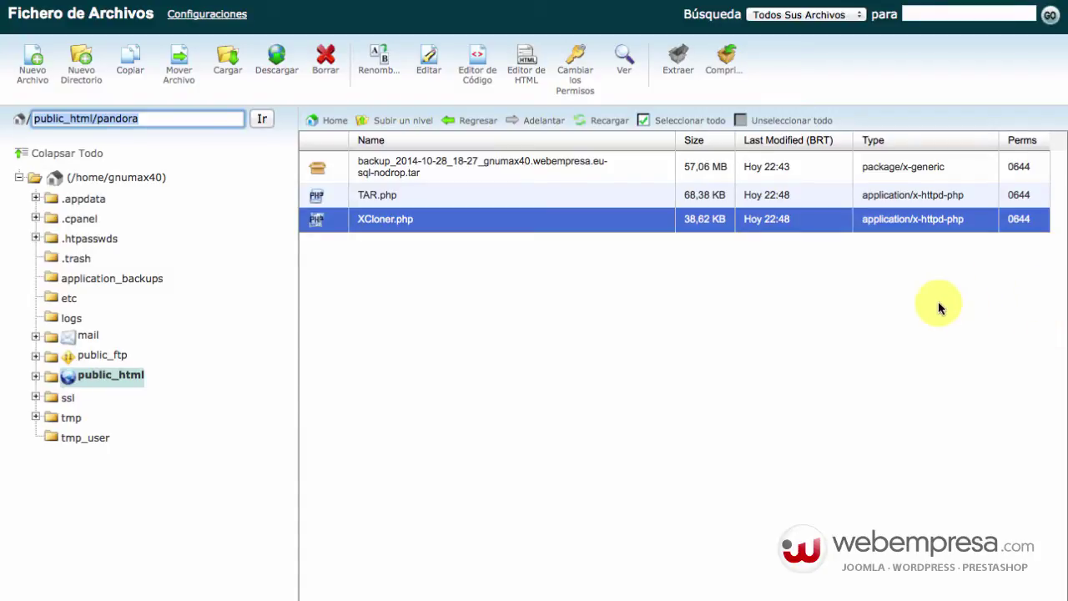
left_click(692, 314)
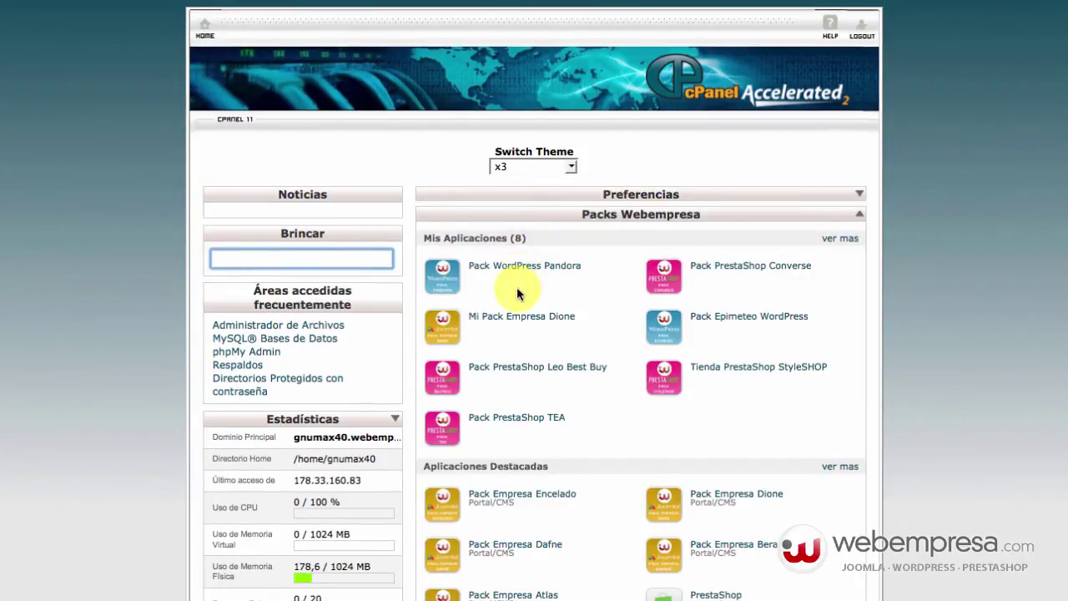
In cPanel's MySQL databases, create a new database named pandora and return to the database management page.
scroll(516, 288, "down", 5)
scroll(517, 294, "down", 5)
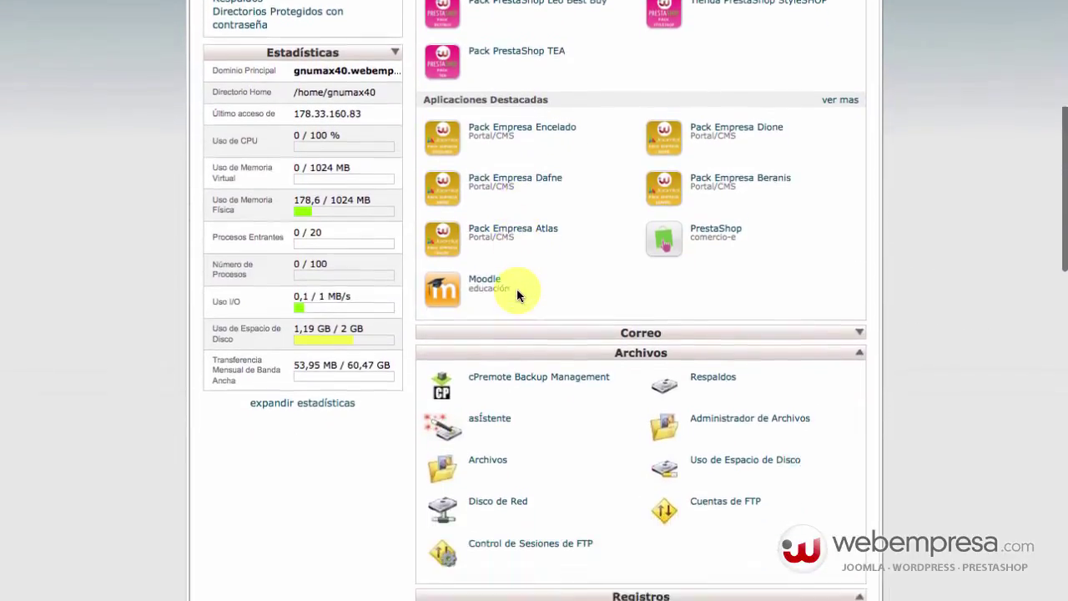
scroll(517, 292, "down", 3)
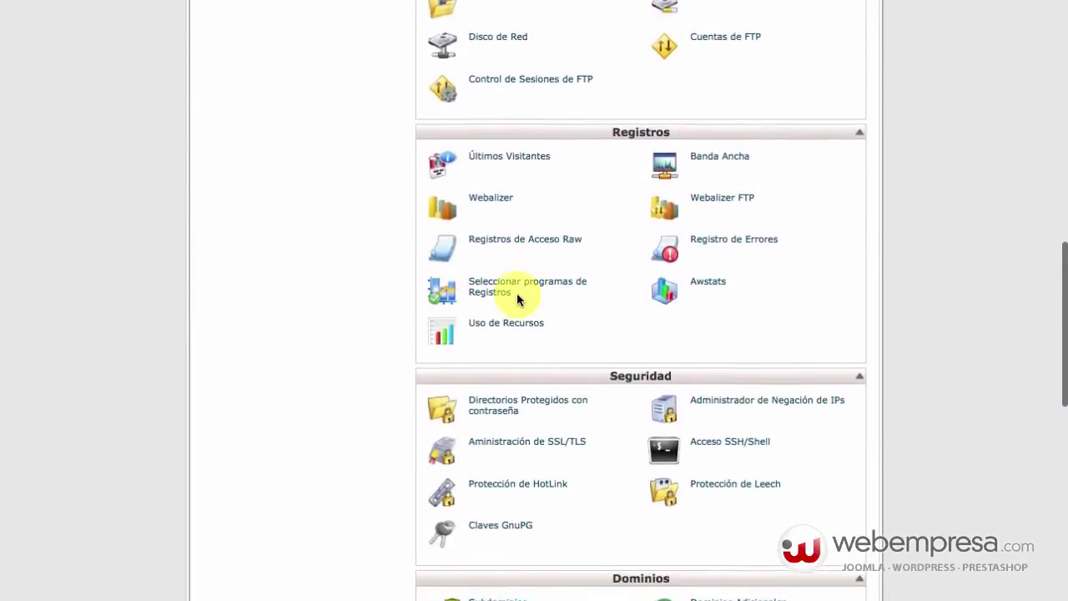
scroll(516, 293, "up", 3)
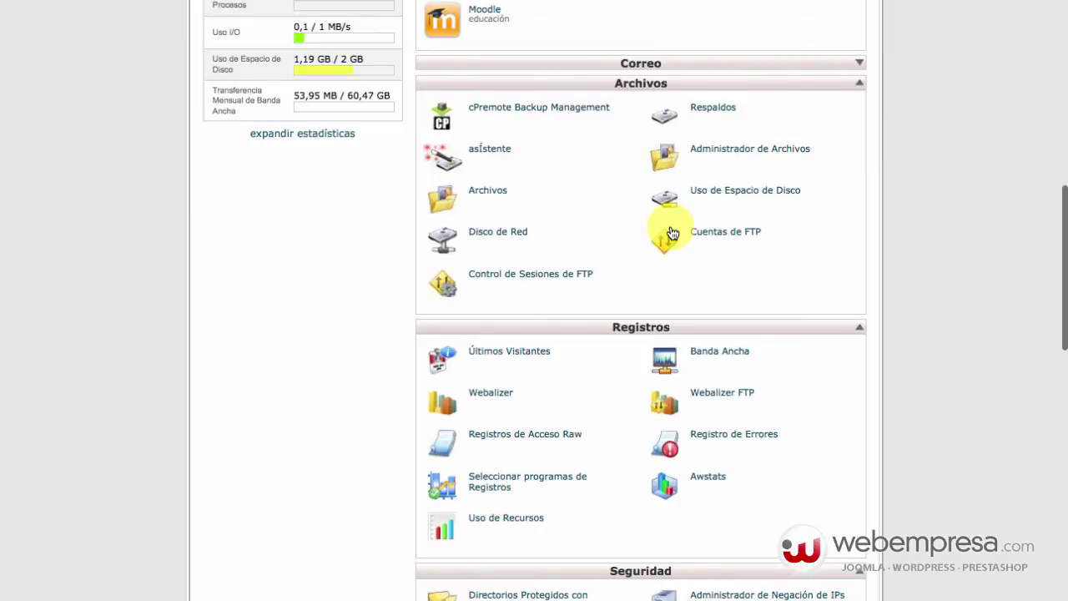
scroll(536, 399, "down", 3)
scroll(535, 397, "down", 5)
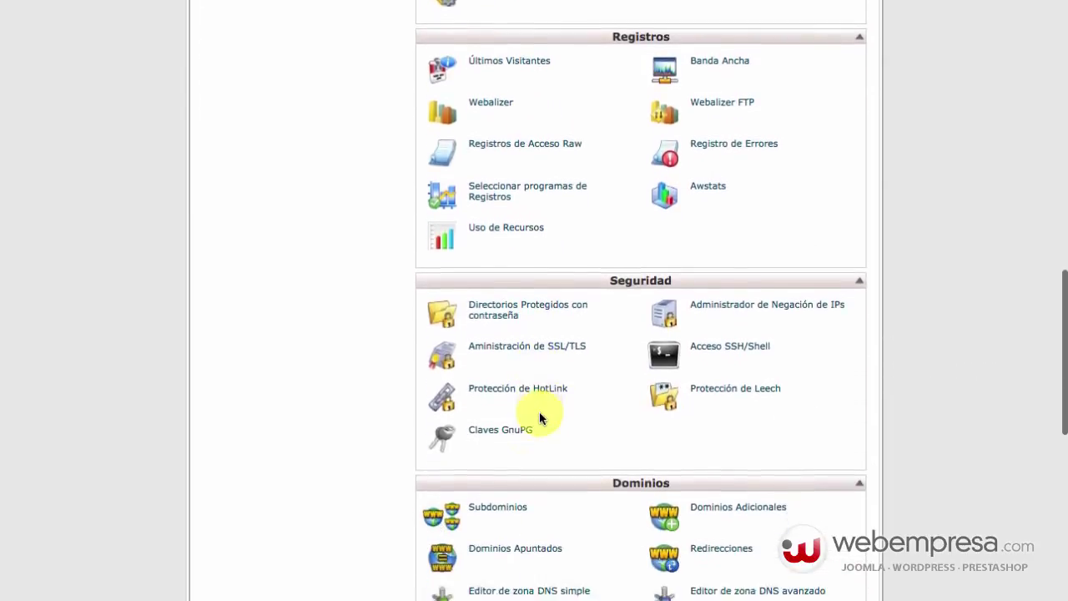
left_click(535, 350)
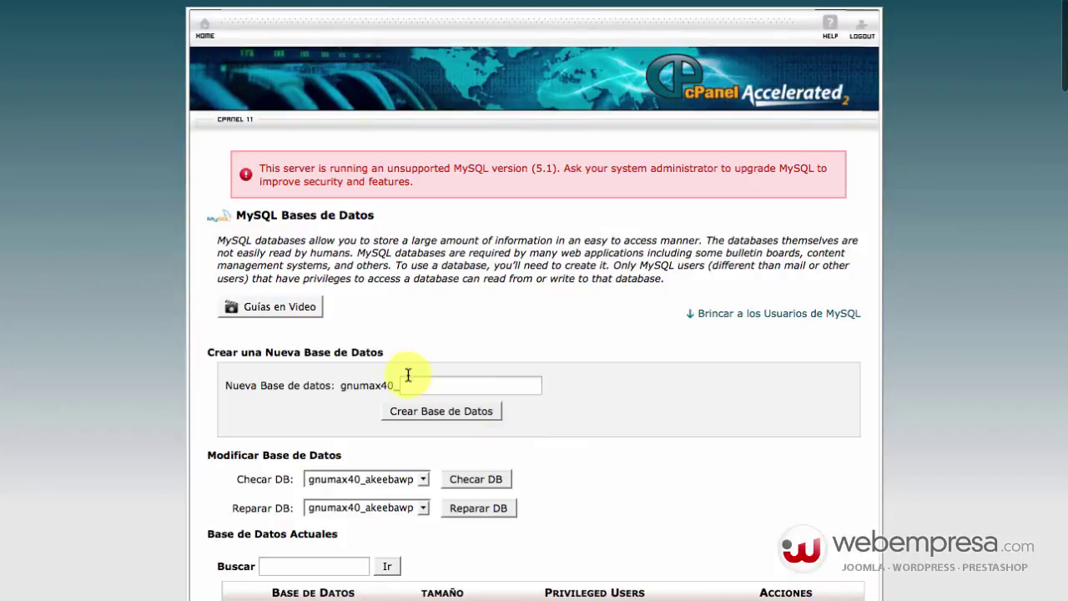
left_click(479, 385)
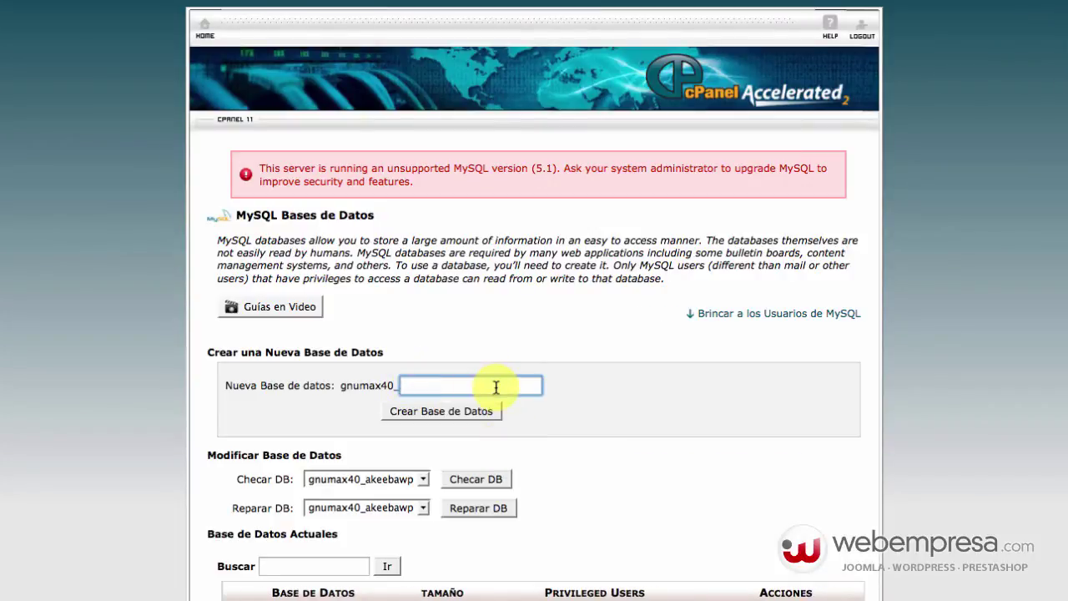
type("pandora")
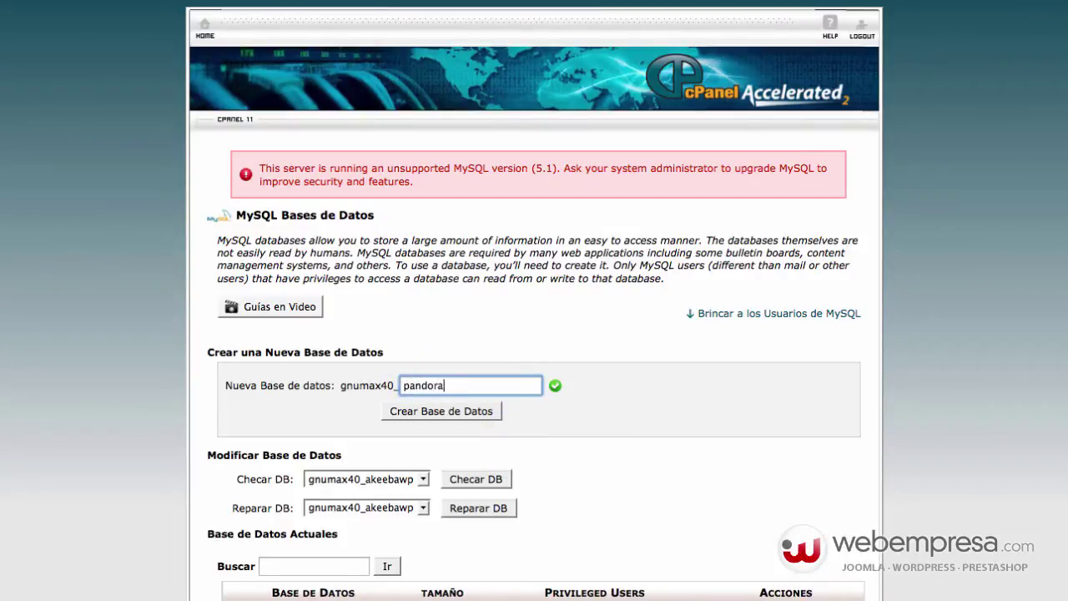
left_click(477, 411)
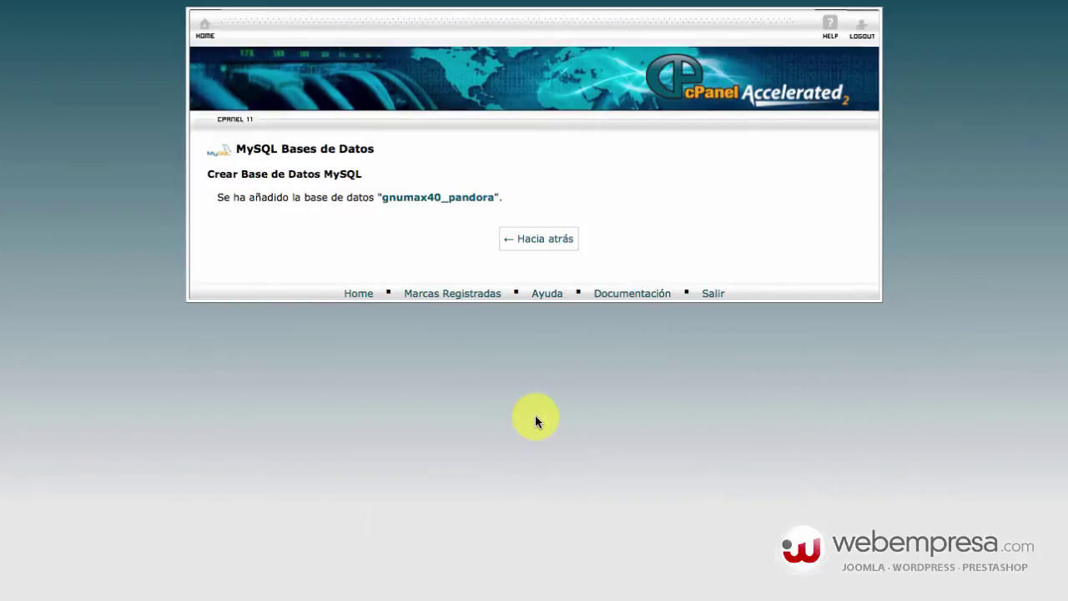
key("alt+Left")
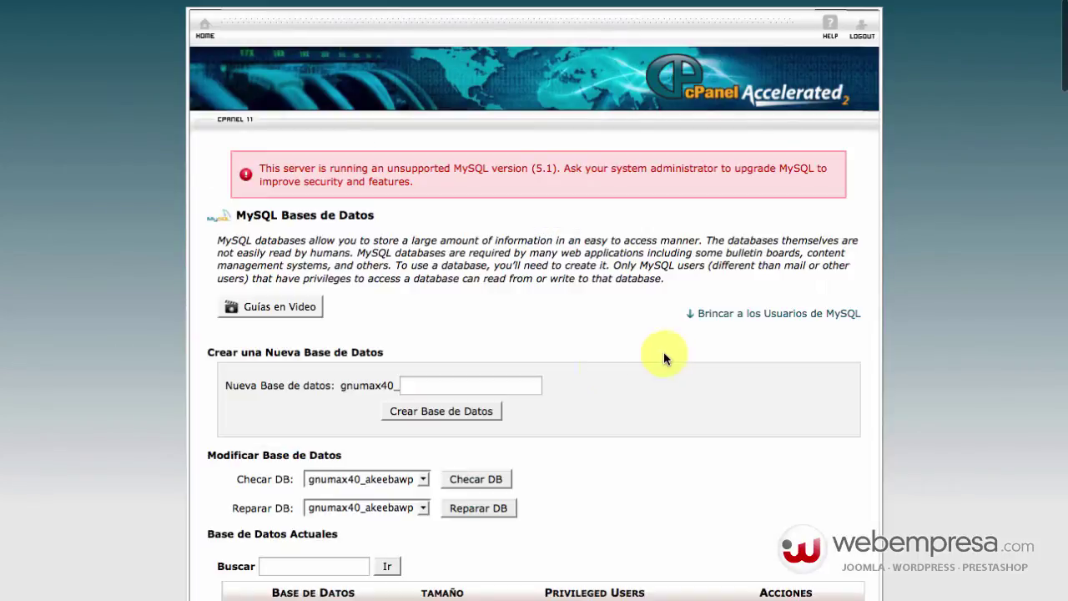
Enter pandora as the username for a new MySQL user.
scroll(663, 353, "down", 5)
scroll(500, 427, "down", 10)
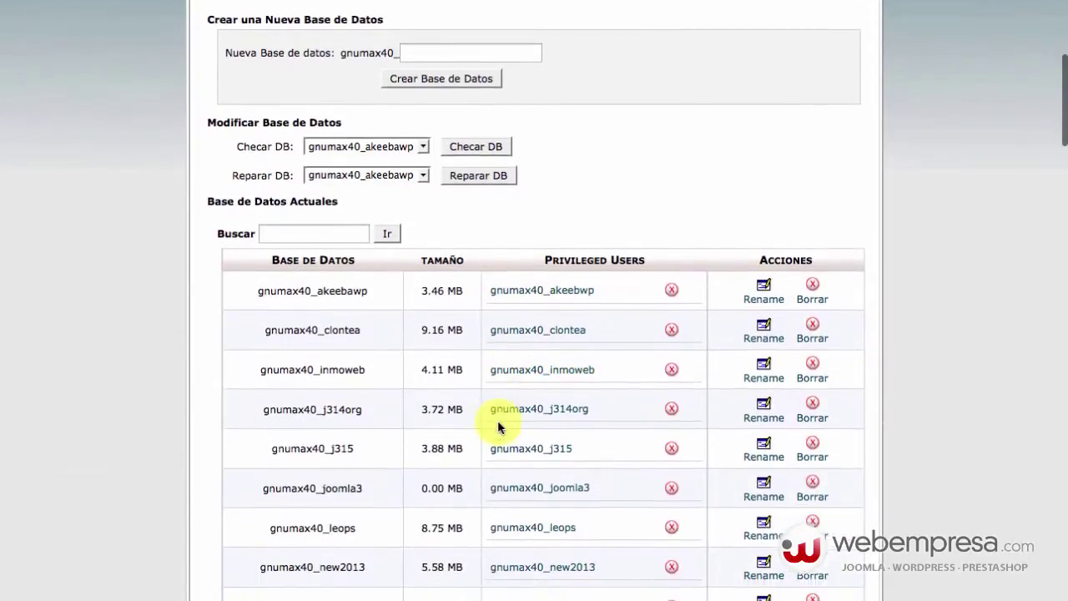
left_click(435, 469)
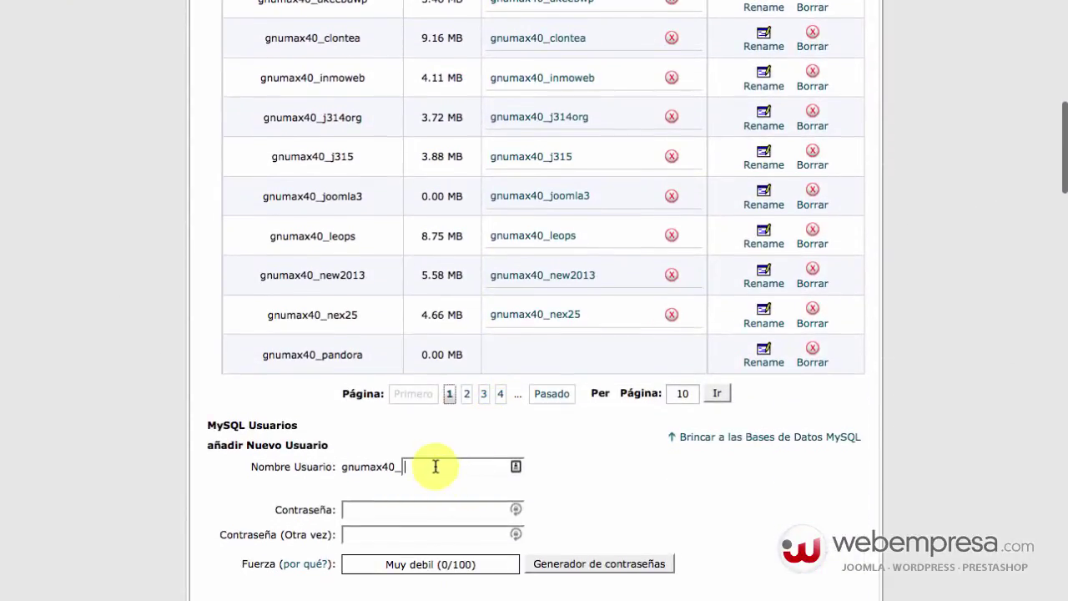
type("pan")
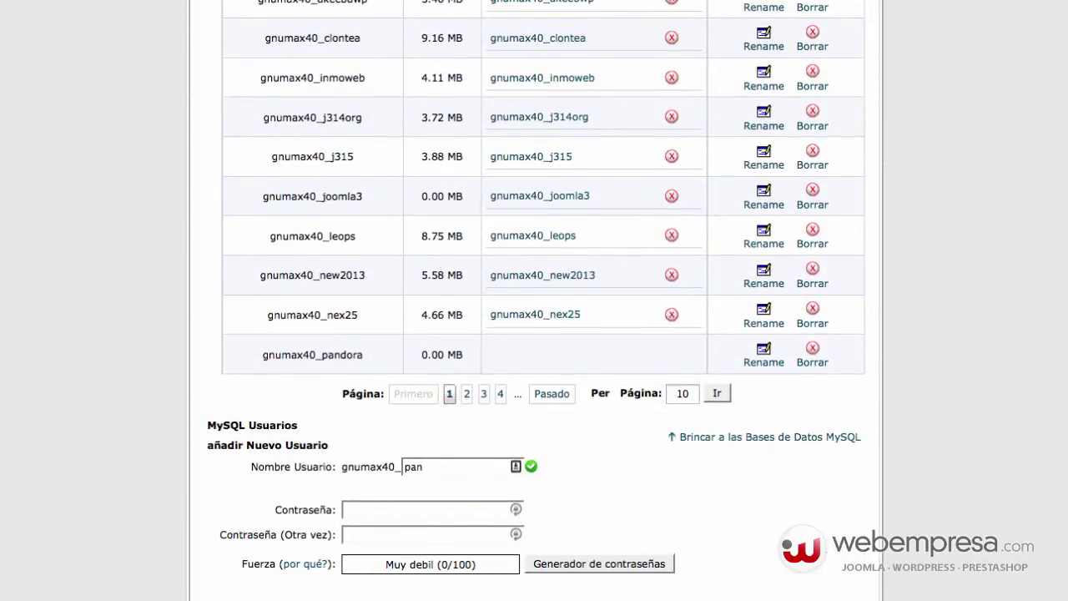
type("dora")
key("Tab")
scroll(444, 513, "up", 1)
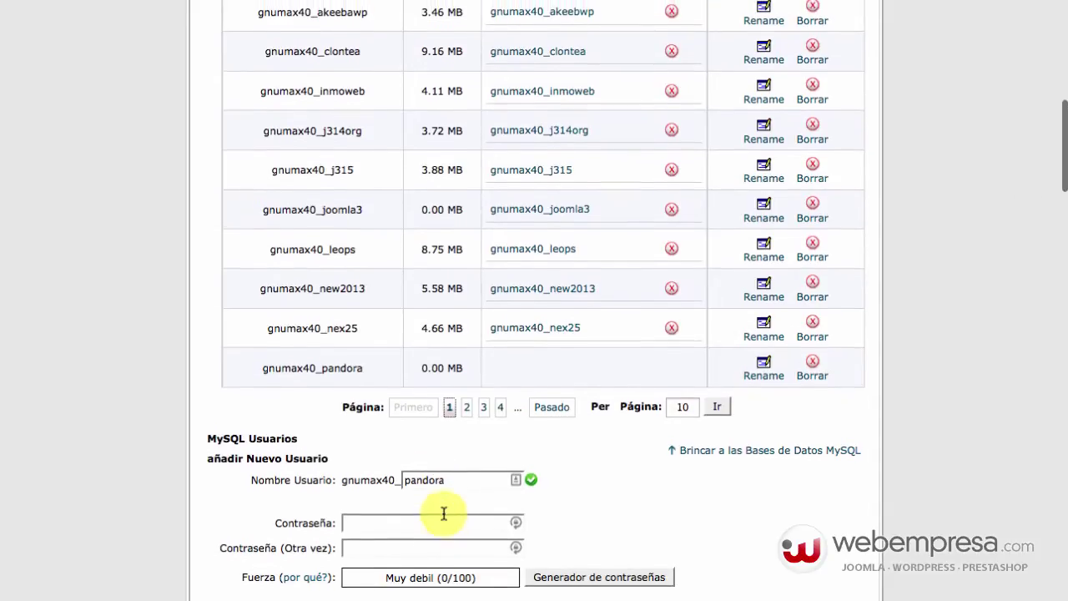
scroll(380, 276, "up", 3)
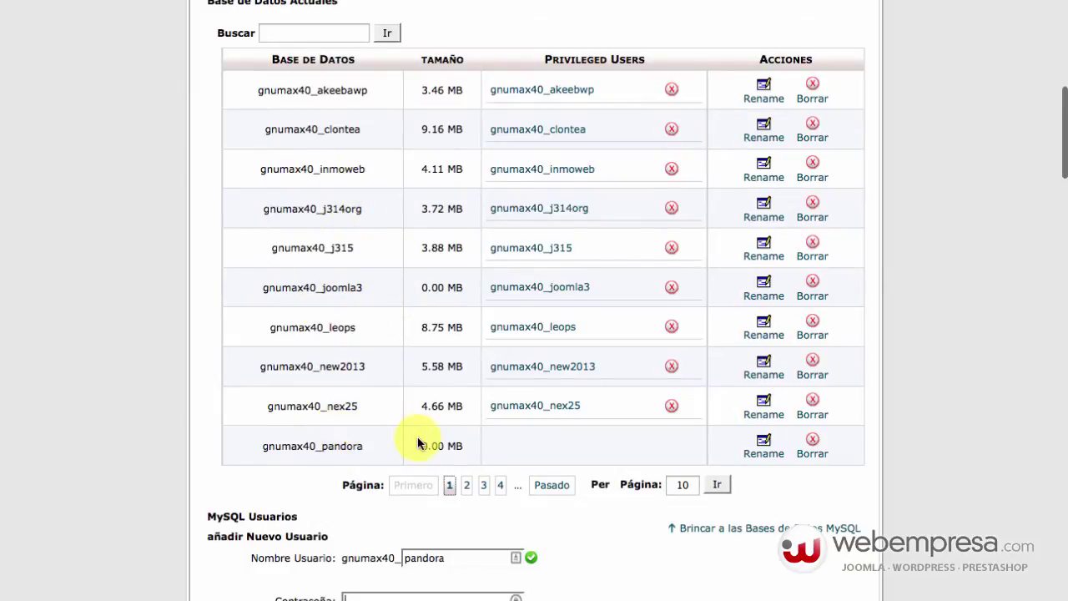
scroll(403, 454, "down", 4)
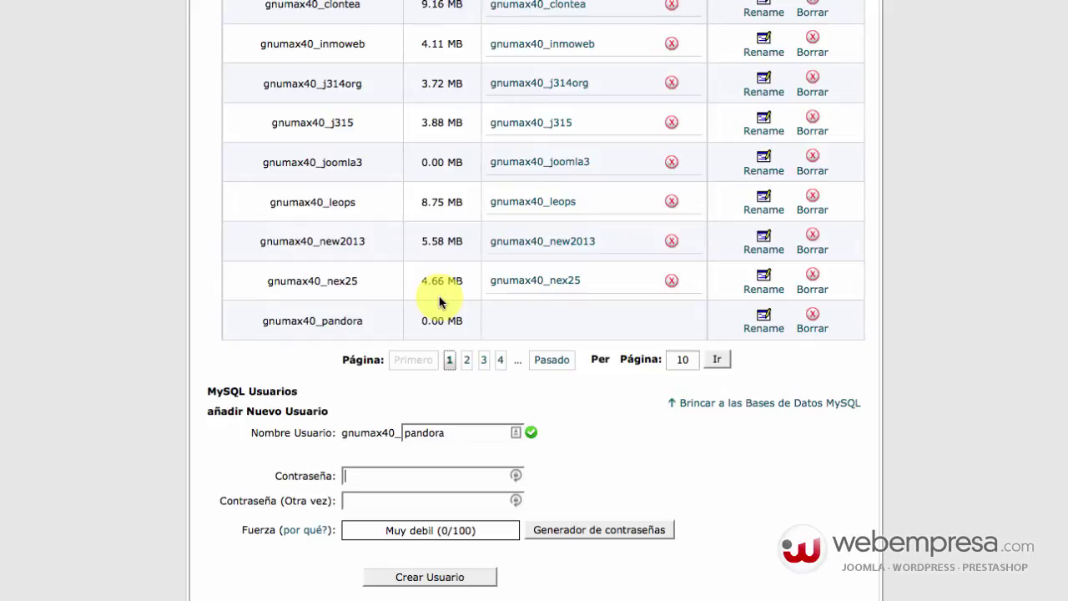
Generate and copy a 12-character password limited to letters and numbers, then create the pandora MySQL user with it and dismiss the password-saving prompt.
left_click(561, 530)
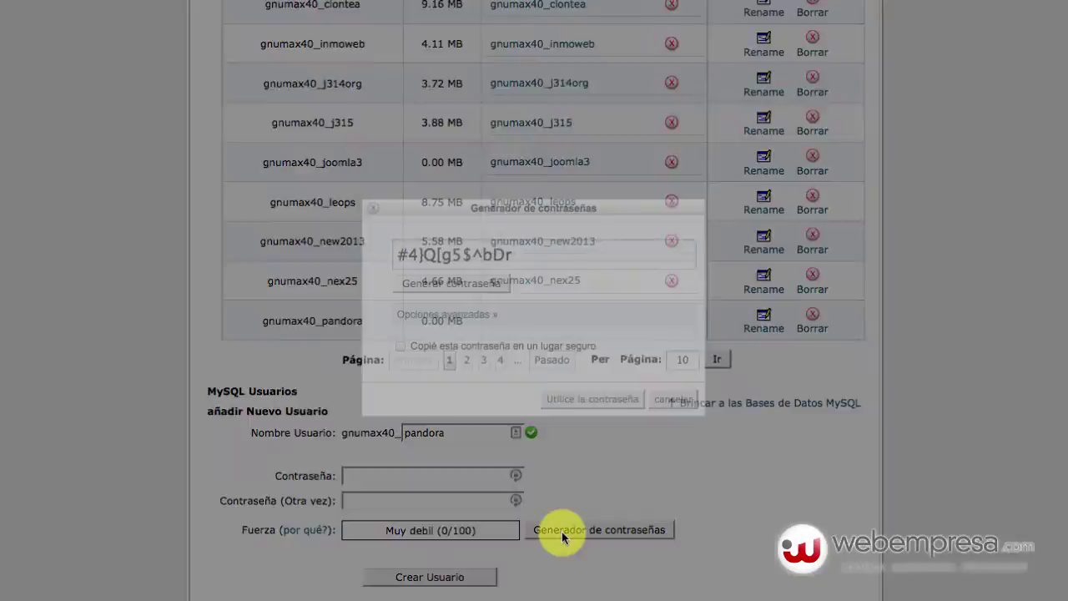
left_click(479, 314)
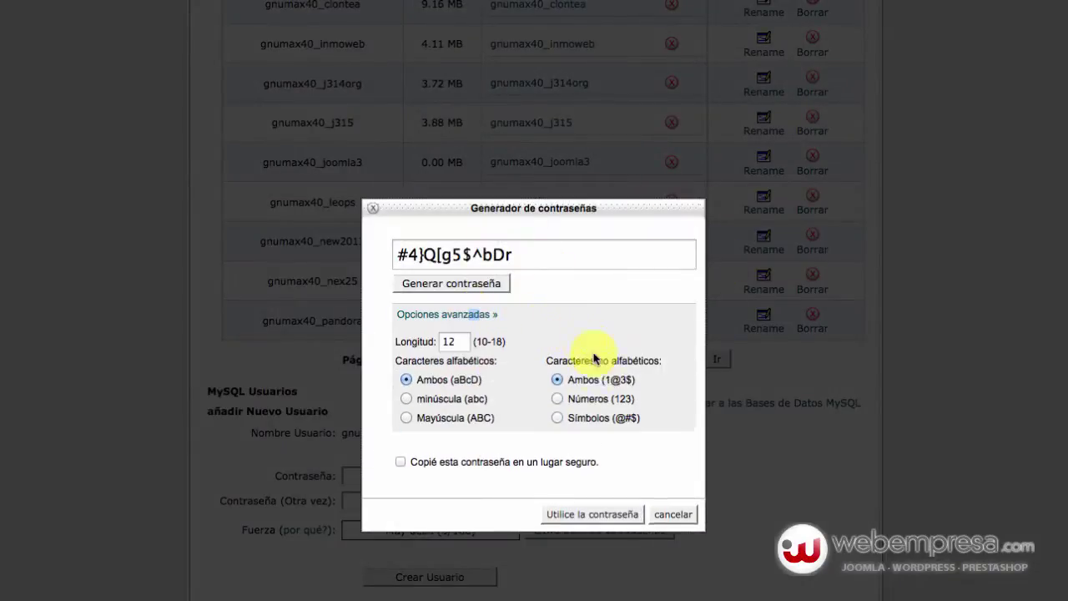
left_click(558, 399)
double_click(469, 254)
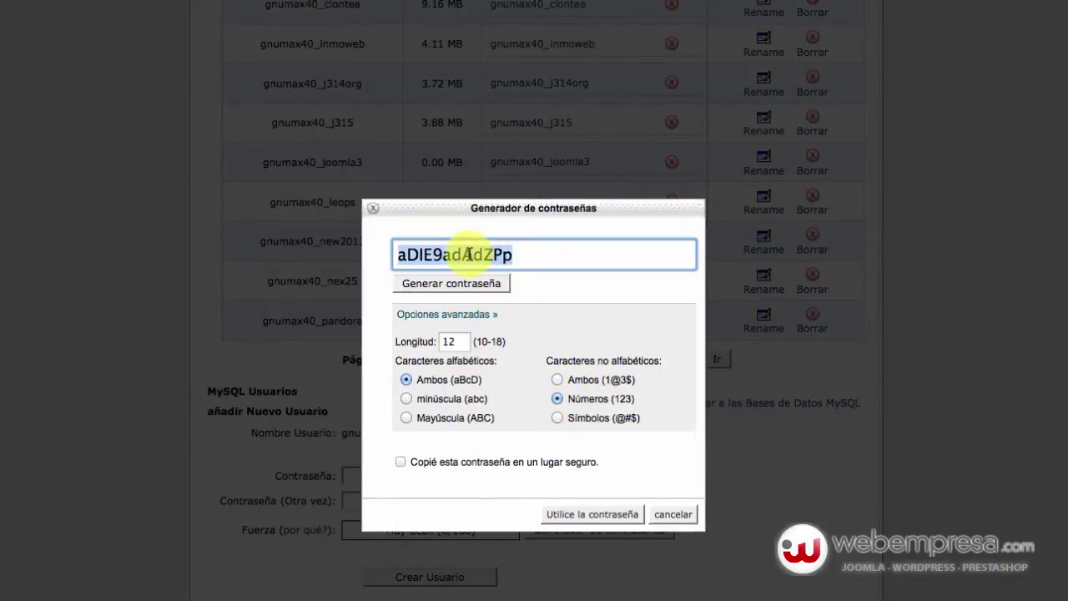
left_click(402, 463)
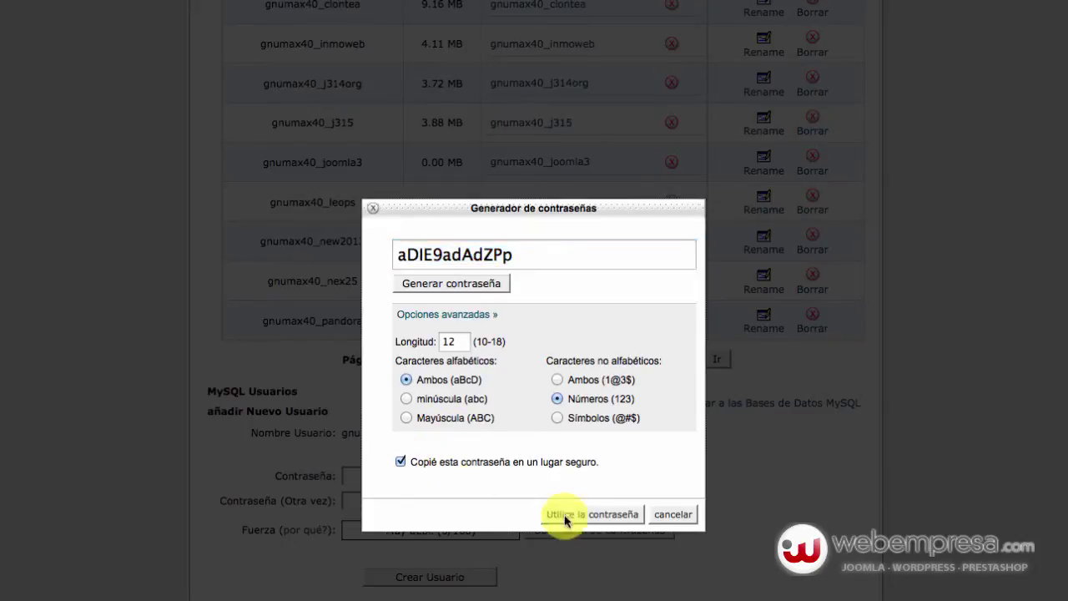
left_click(607, 515)
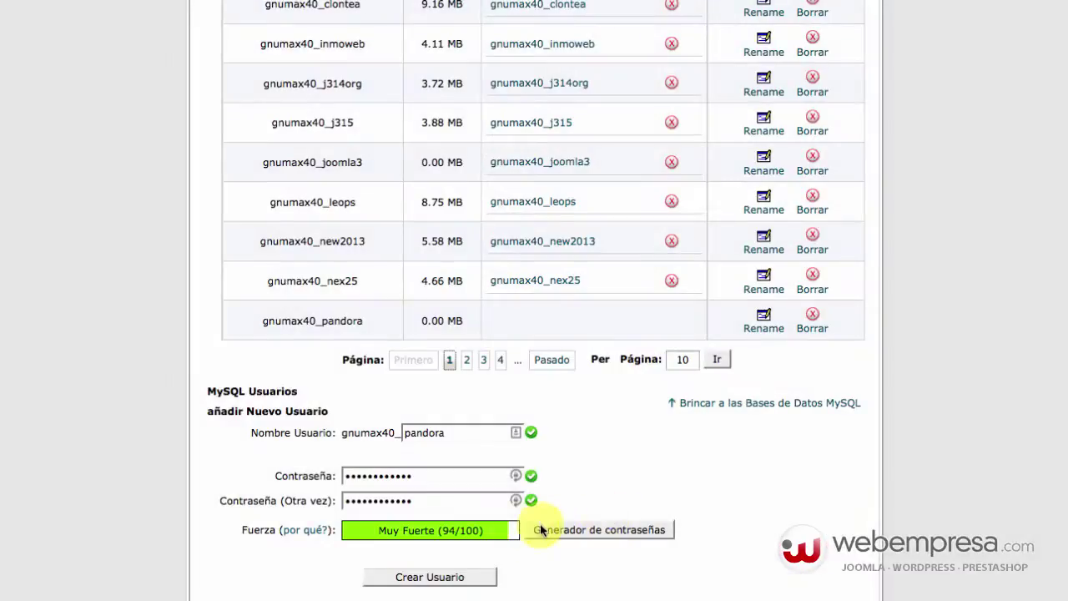
left_click(433, 578)
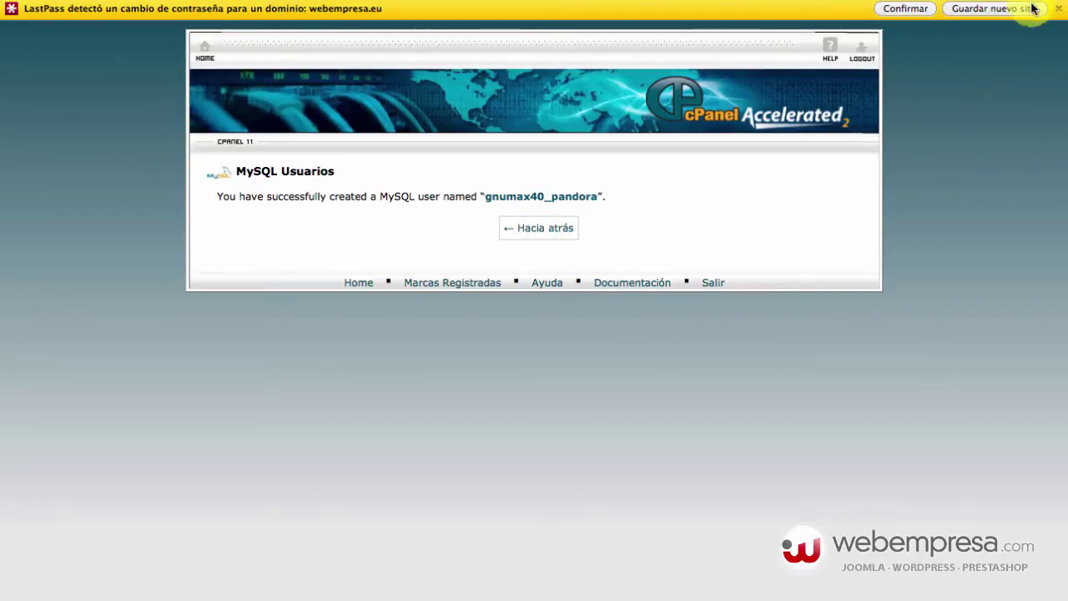
left_click(1058, 8)
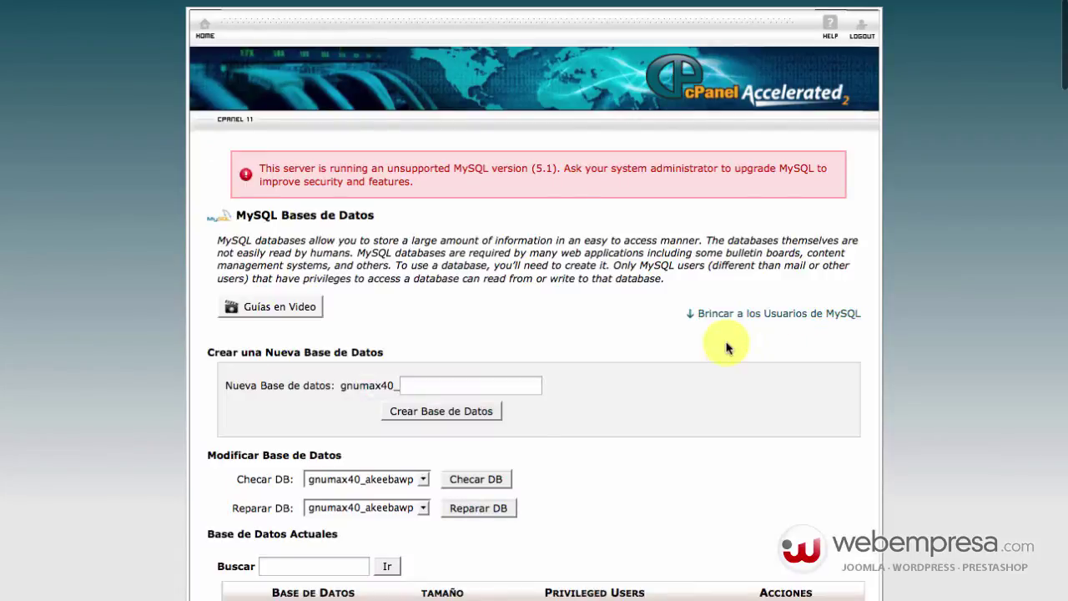
Add the pandora MySQL user to the pandora database.
scroll(727, 353, "down", 5)
scroll(587, 359, "down", 10)
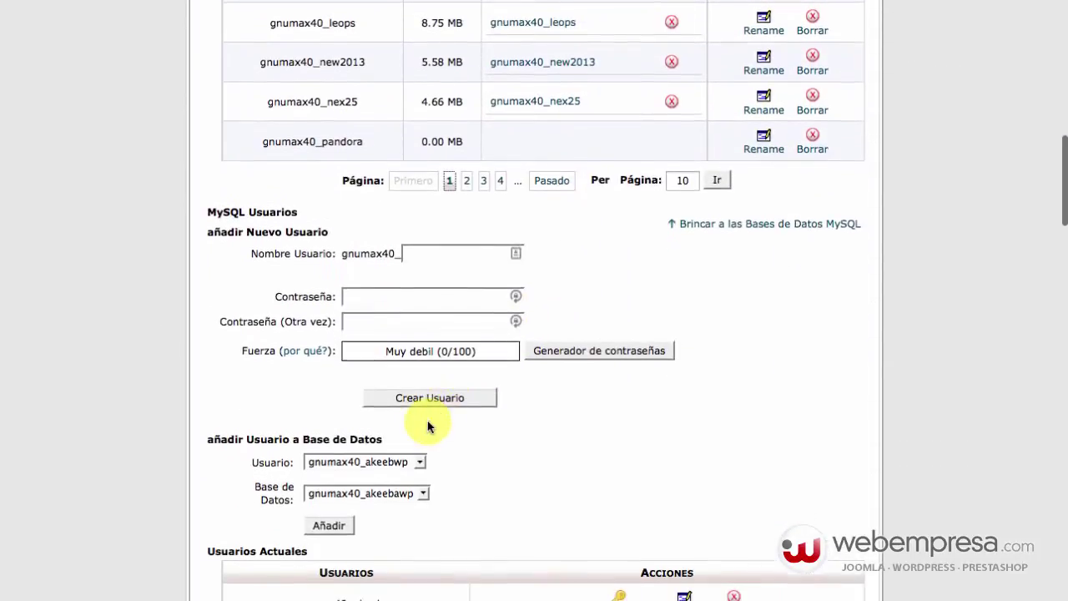
left_click(401, 428)
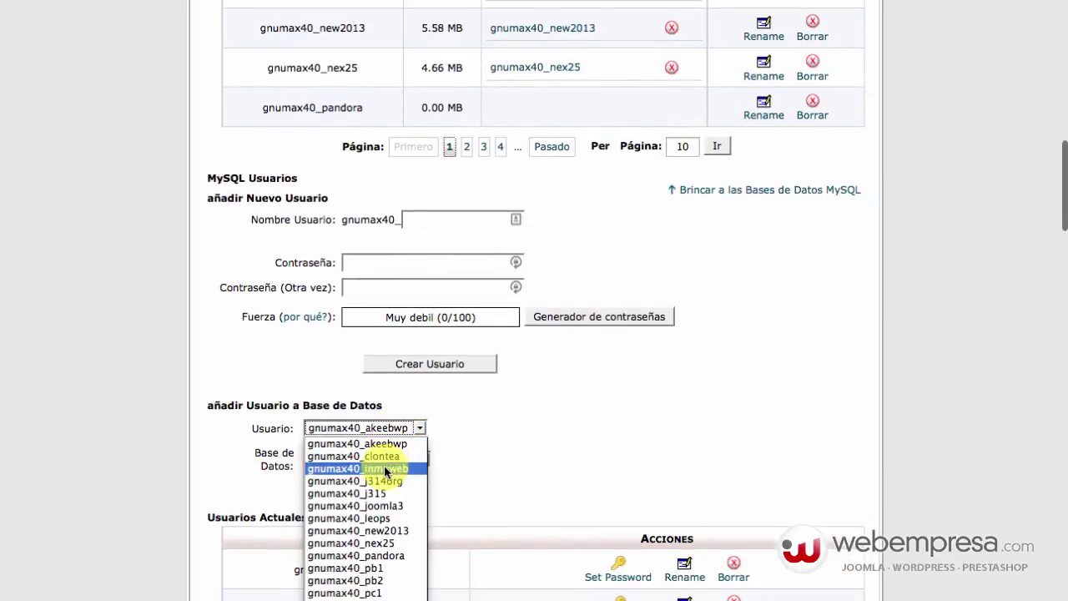
left_click(397, 557)
left_click(398, 459)
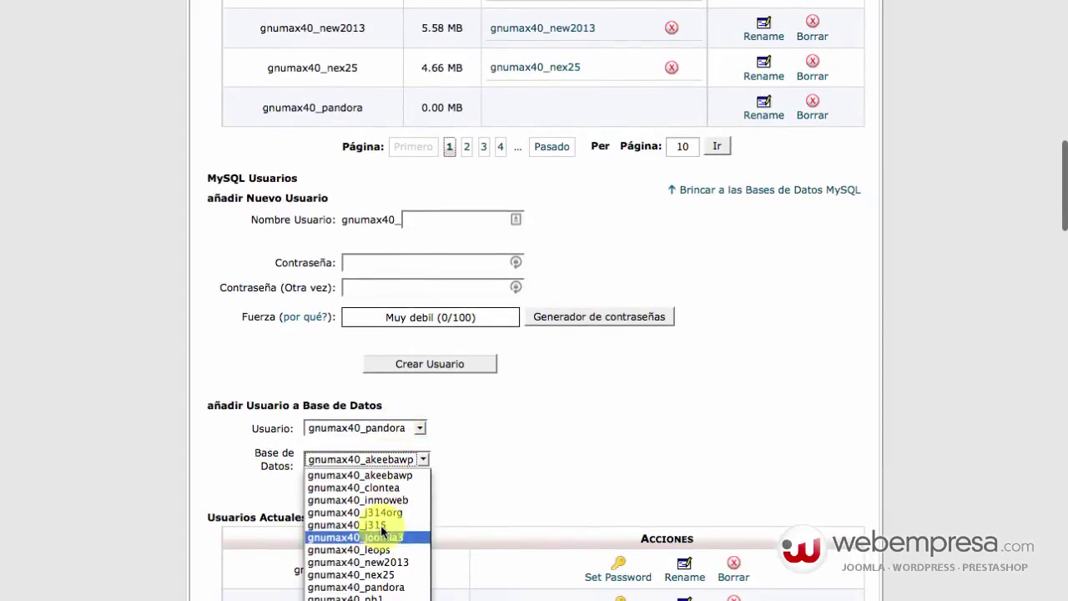
left_click(390, 583)
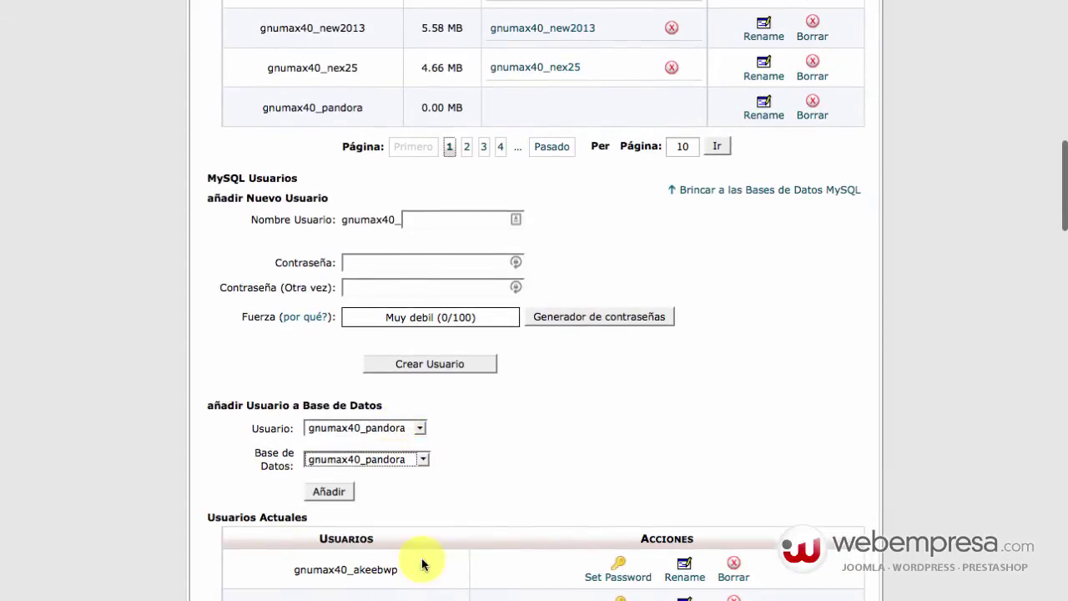
left_click(334, 492)
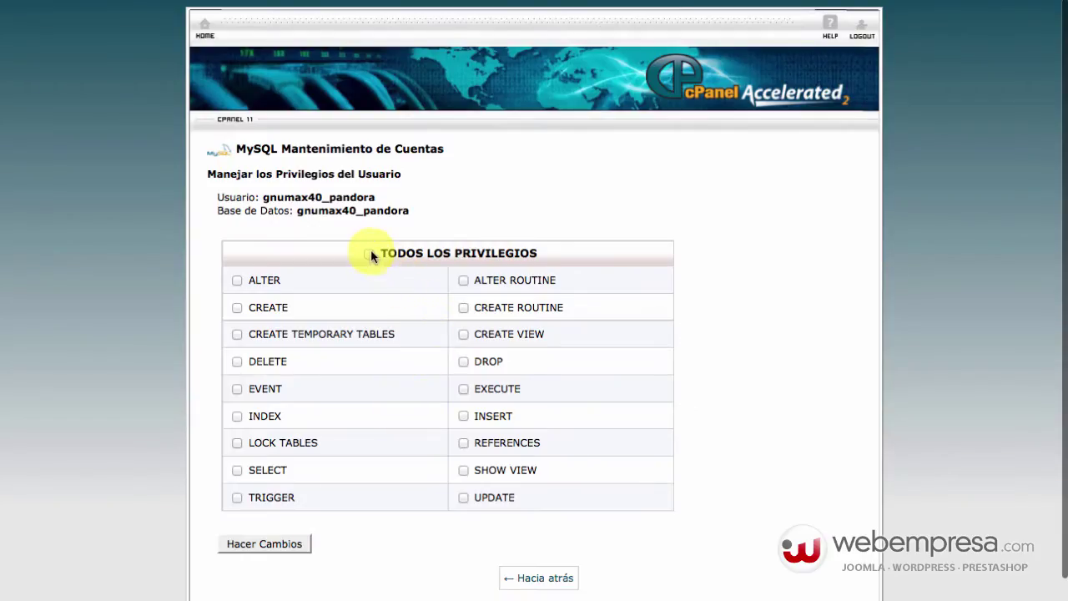
Grant the pandora user all privileges on the database, copy the full database name and apply the changes.
left_click(370, 254)
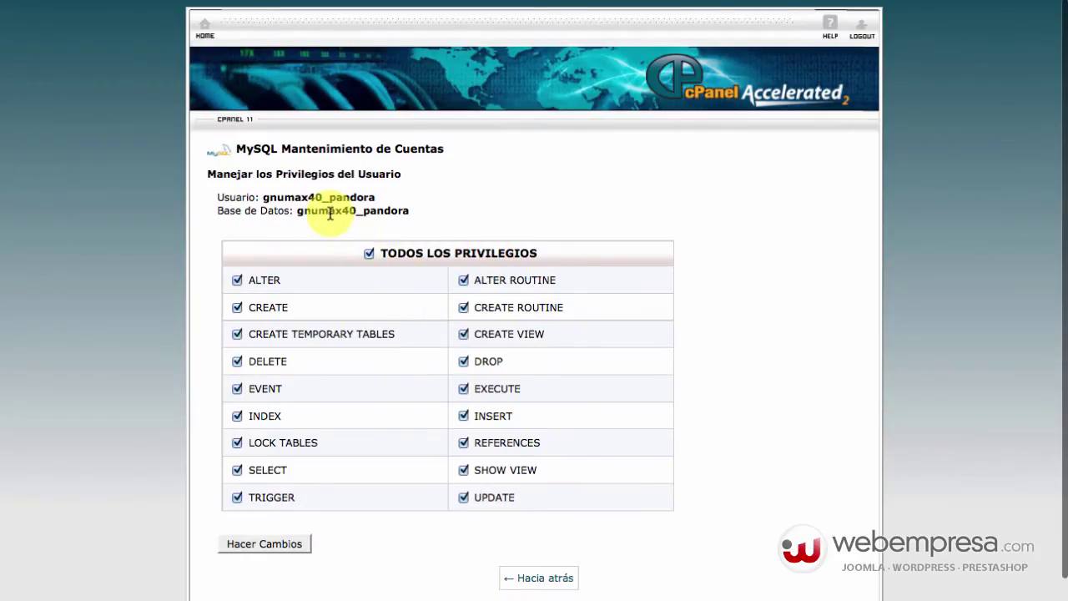
left_click_drag(297, 210, 484, 219)
key("ctrl+c")
left_click(484, 220)
left_click(268, 547)
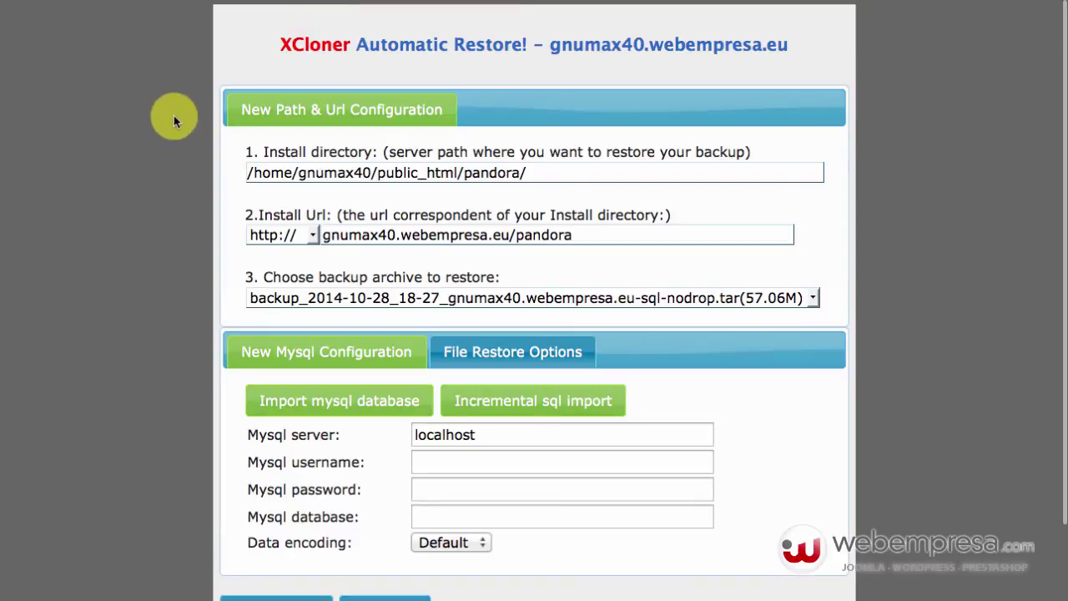
In the XCloner restore form, enter gnumax40_pandora as MySQL username and database, and paste the MySQL password.
scroll(476, 214, "down", 1)
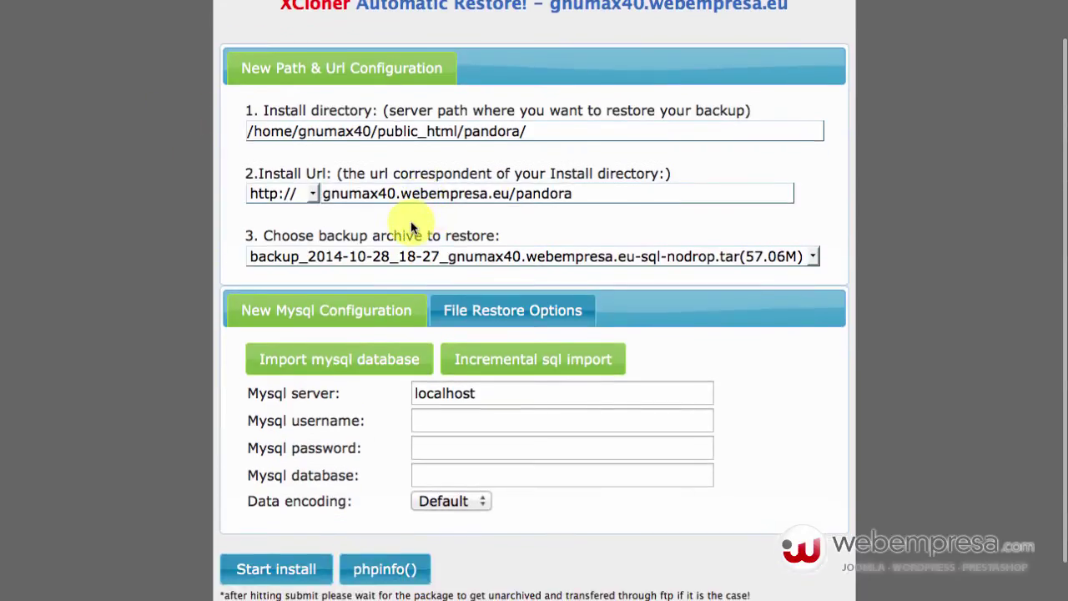
left_click(432, 425)
scroll(434, 426, "down", 1)
key("ctrl+v")
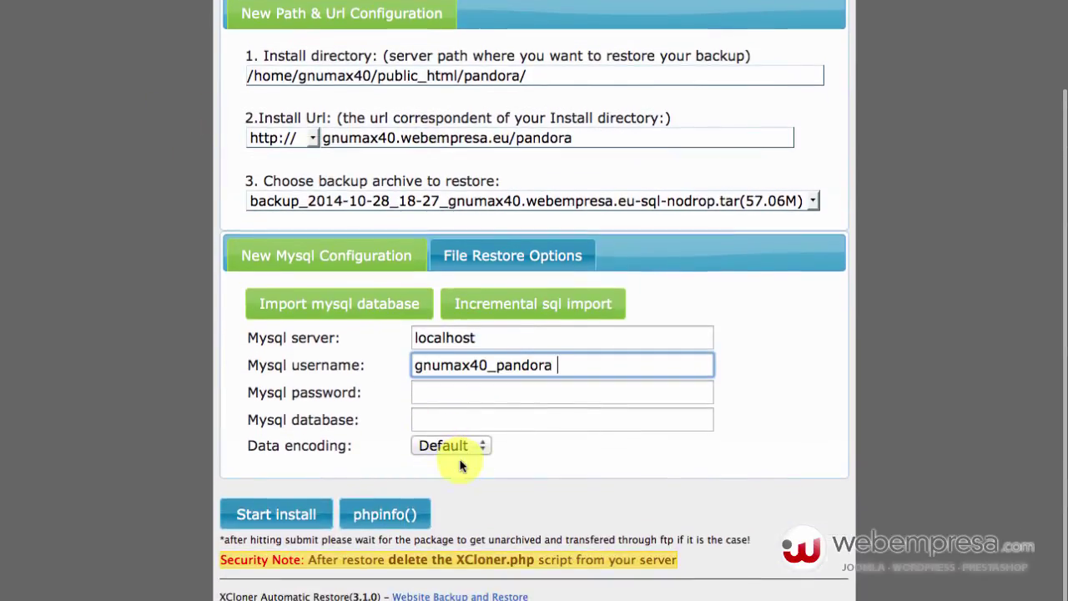
left_click(455, 420)
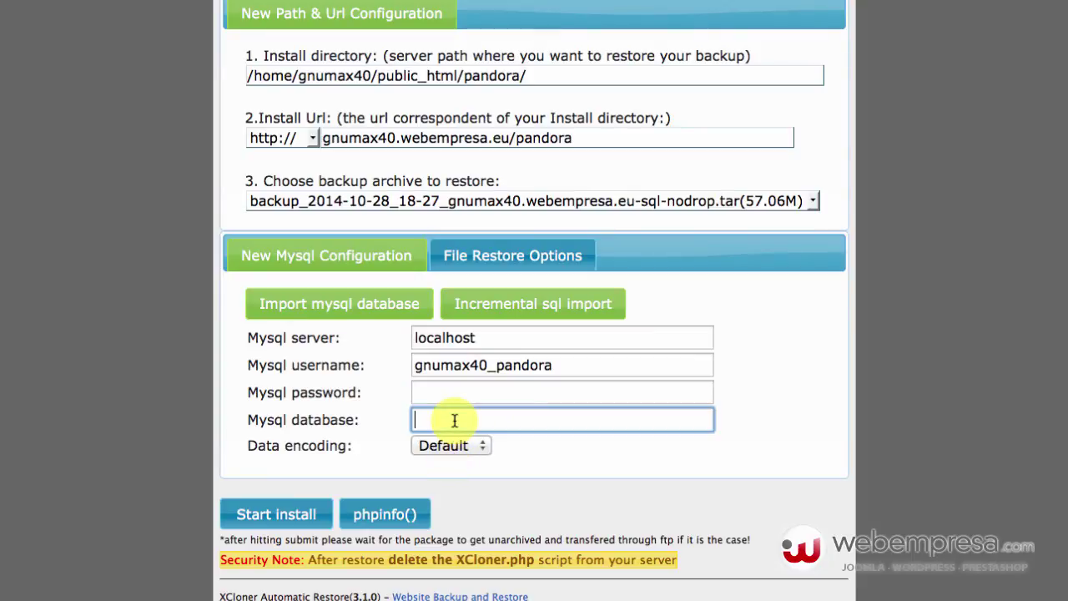
key("ctrl+v")
key("BackSpace")
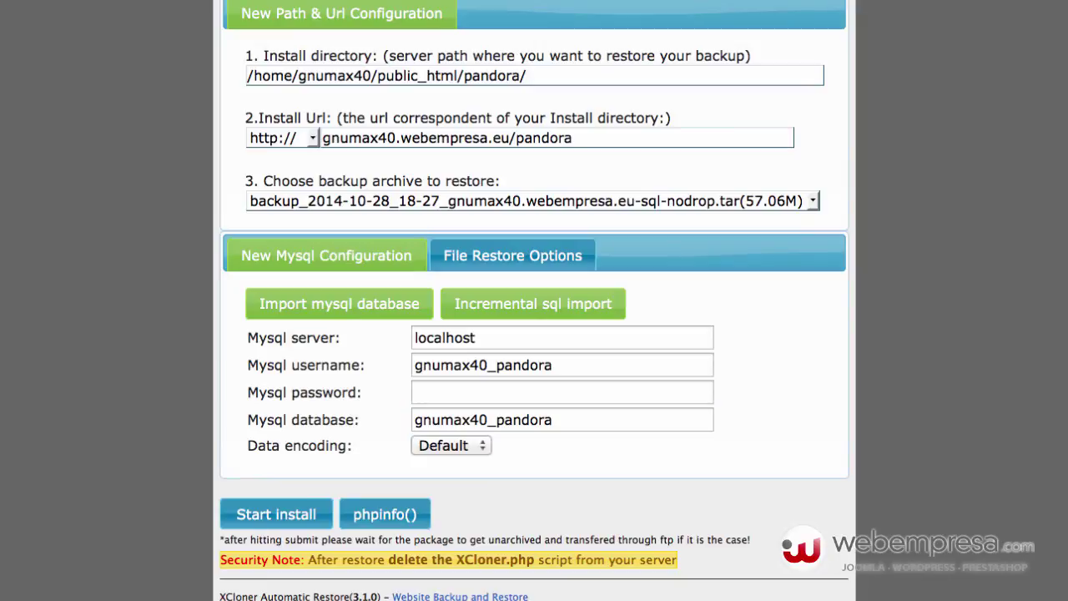
left_click(495, 389)
key("super+v")
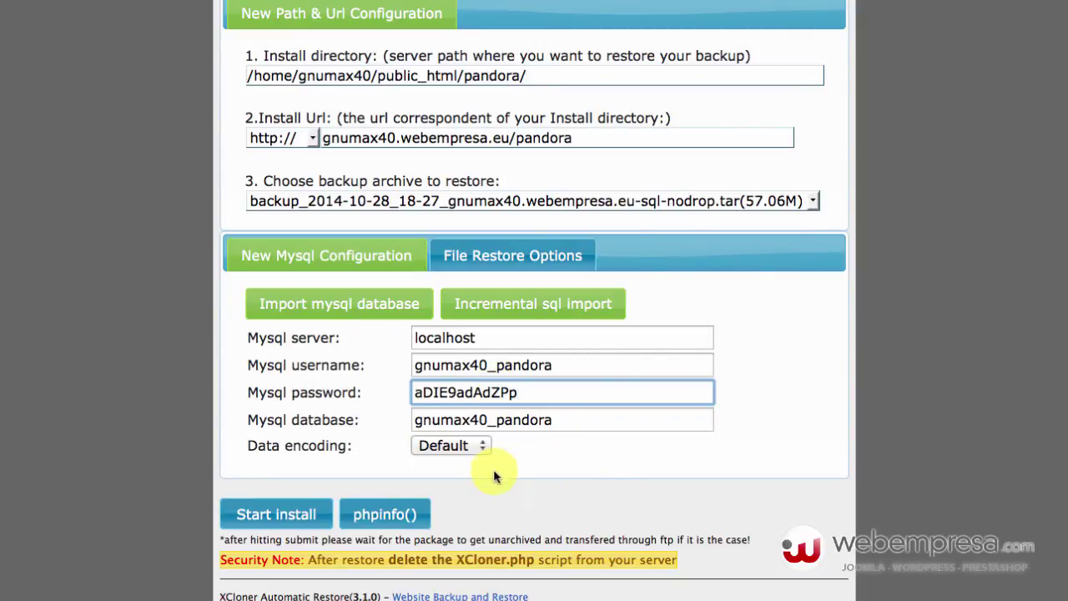
Start the XCloner install, continue with the database import and open the restored site.
left_click(84, 452)
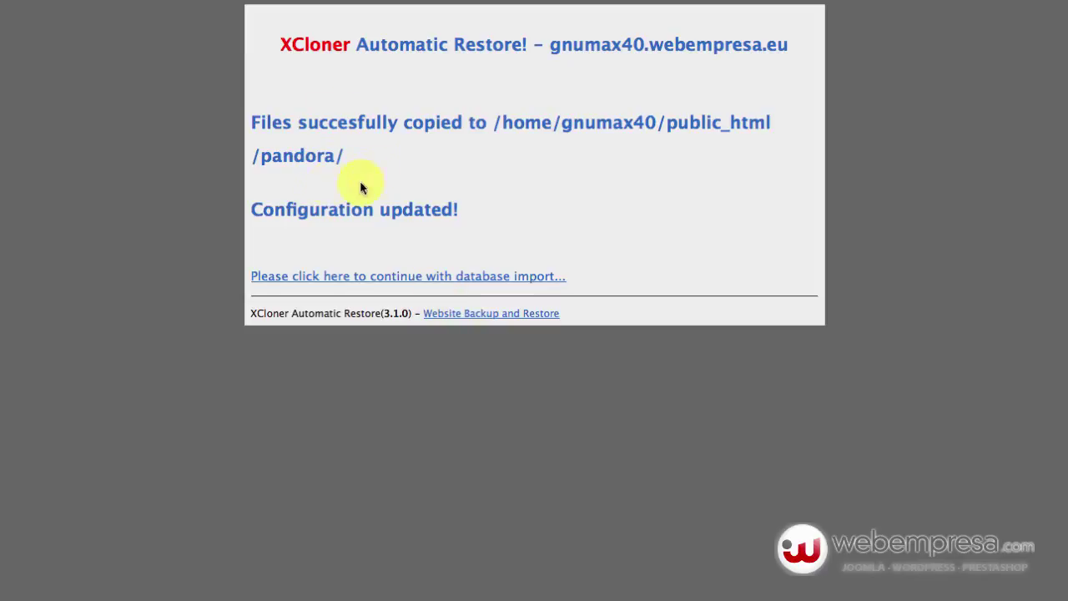
left_click(377, 278)
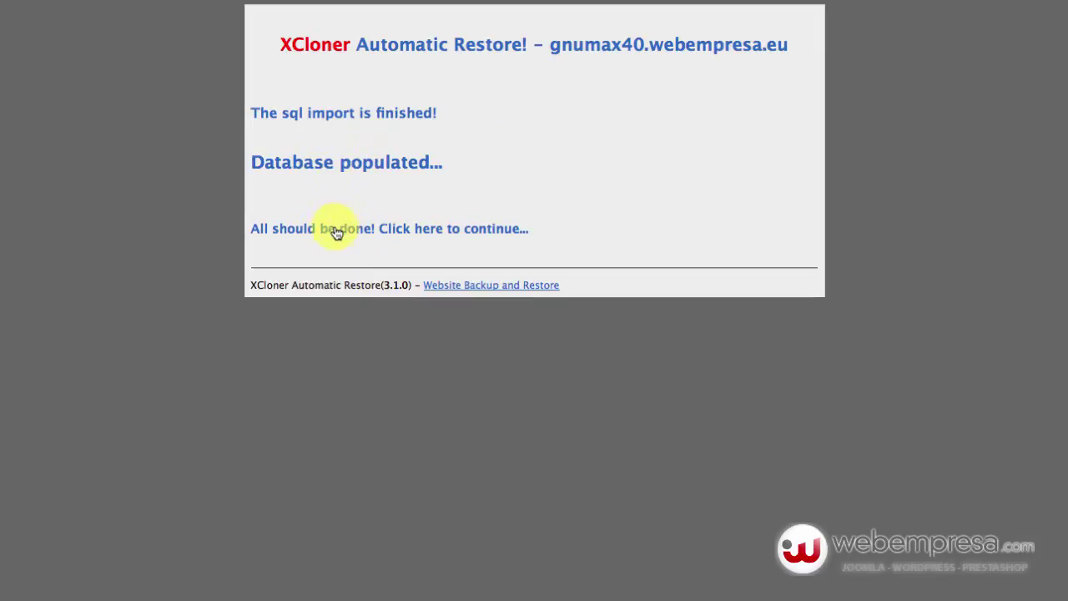
left_click(456, 229)
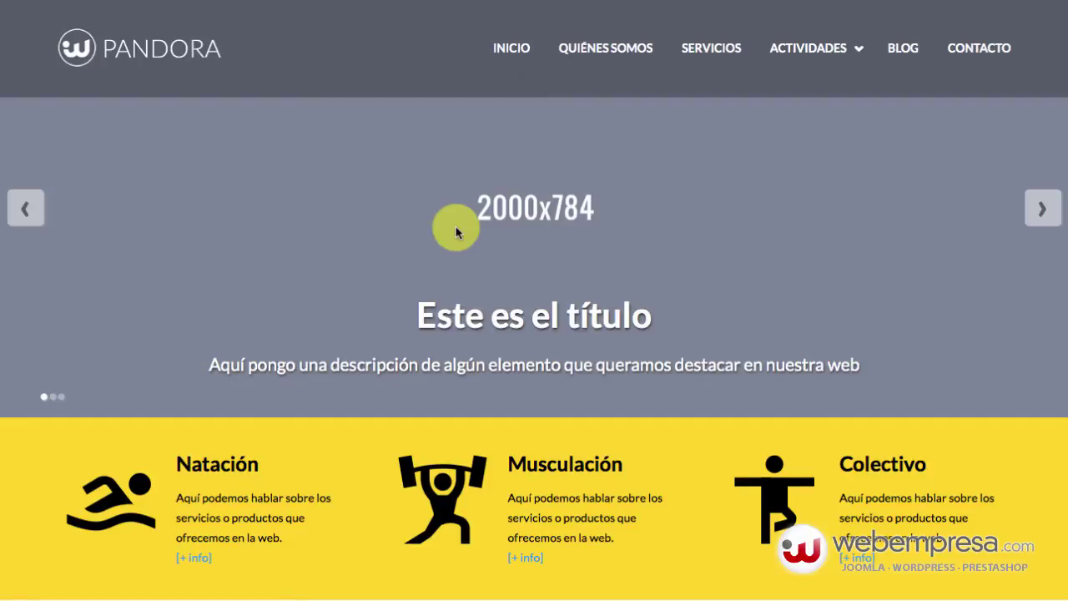
Look through the restored Pandora home page, from the slider and services to the footer, and its navigation menu.
scroll(428, 223, "down", 15)
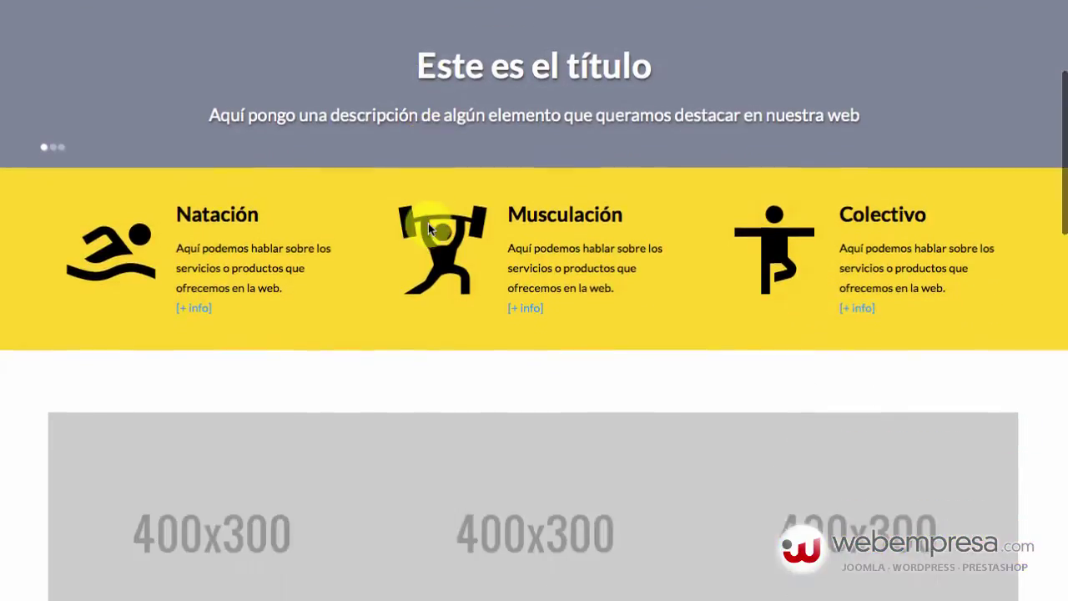
scroll(248, 220, "down", 5)
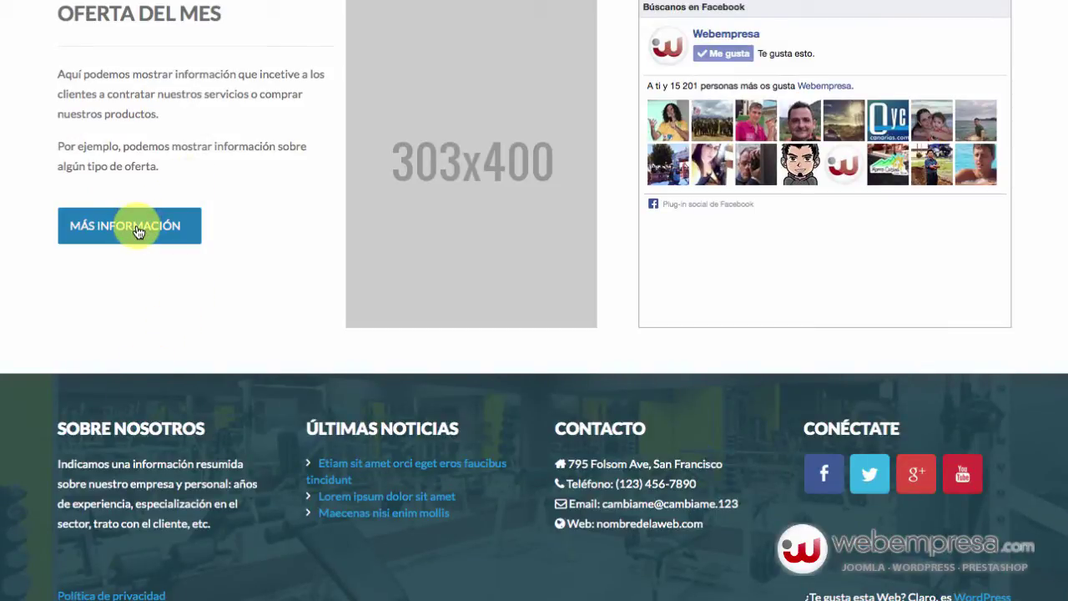
scroll(137, 231, "up", 6)
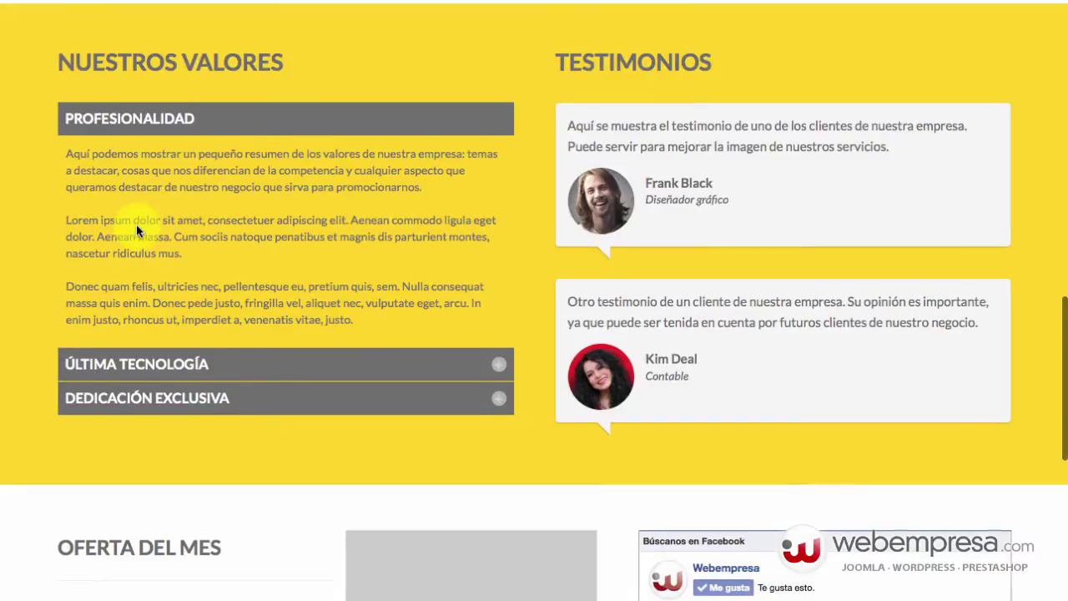
scroll(261, 111, "up", 10)
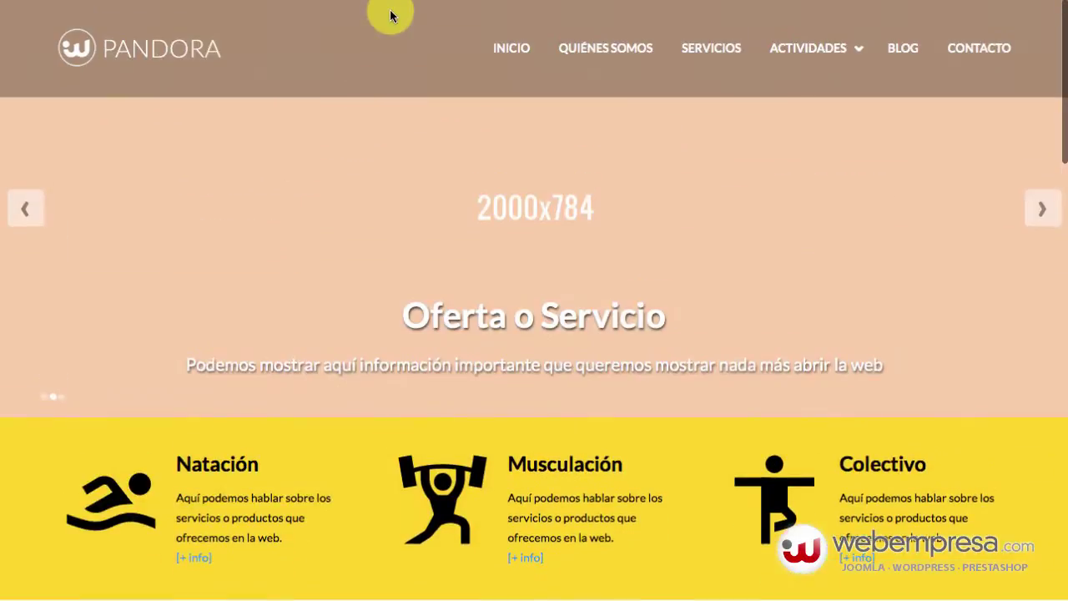
scroll(434, 117, "down", 1)
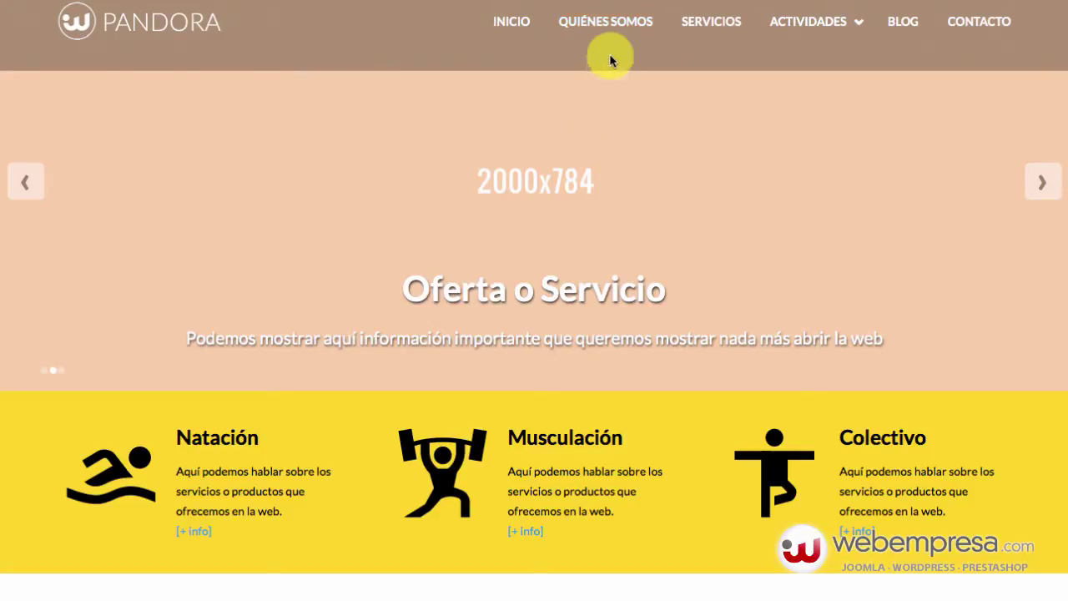
mouse_move(823, 27)
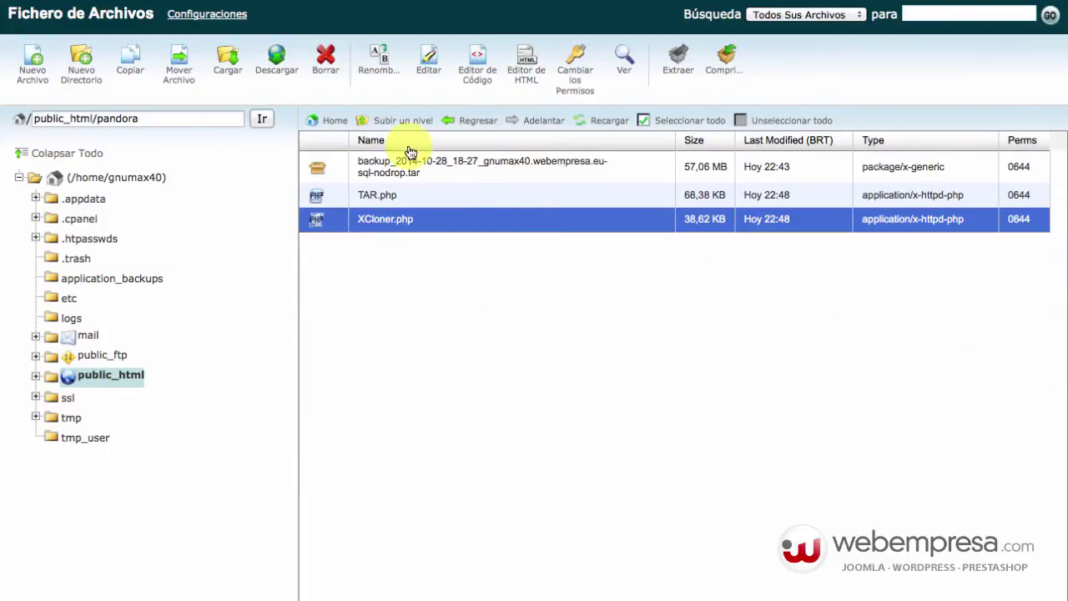
Switch to cPanel's file manager and reload the public_html/pandora folder to see the restored files.
left_click(608, 125)
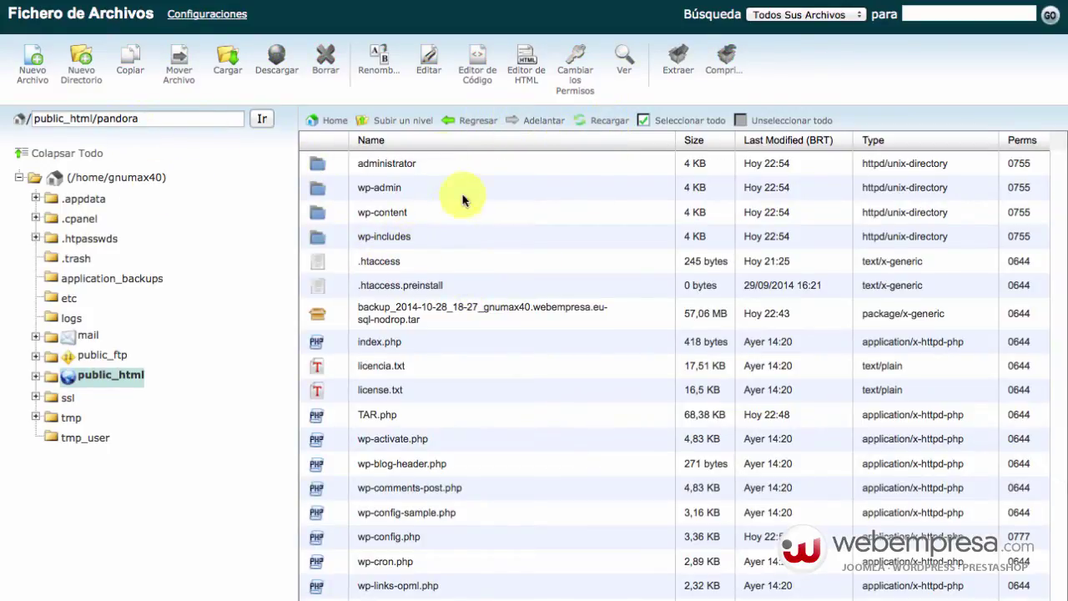
Delete the backup_2014-10-28_18-27_gnumax40.webempresa.eu-sql-nodrop.tar archive from the public_html/pandora folder.
triple_click(126, 119)
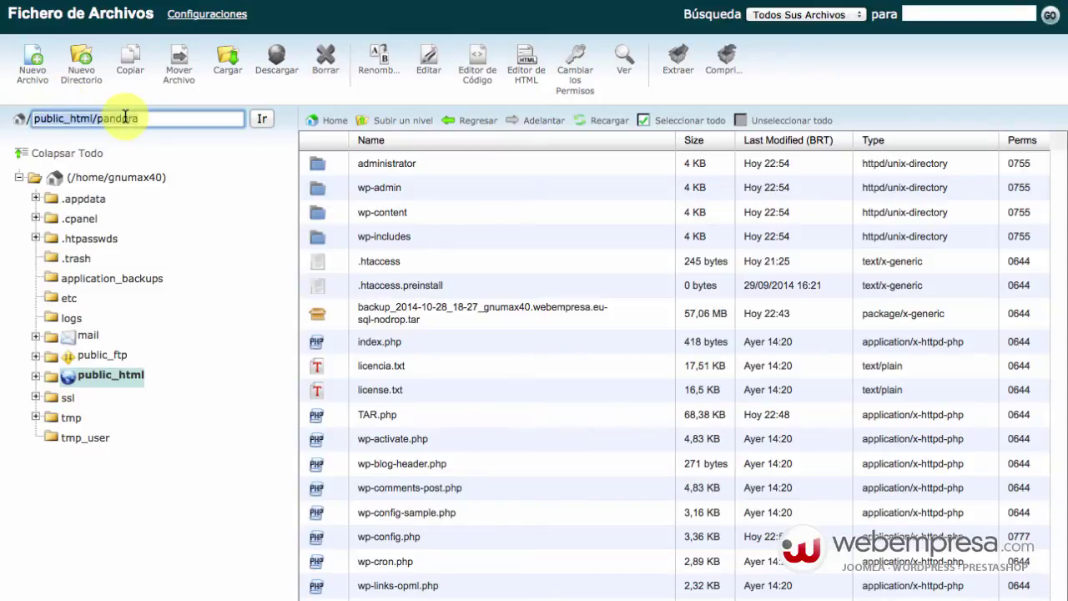
left_click(464, 317)
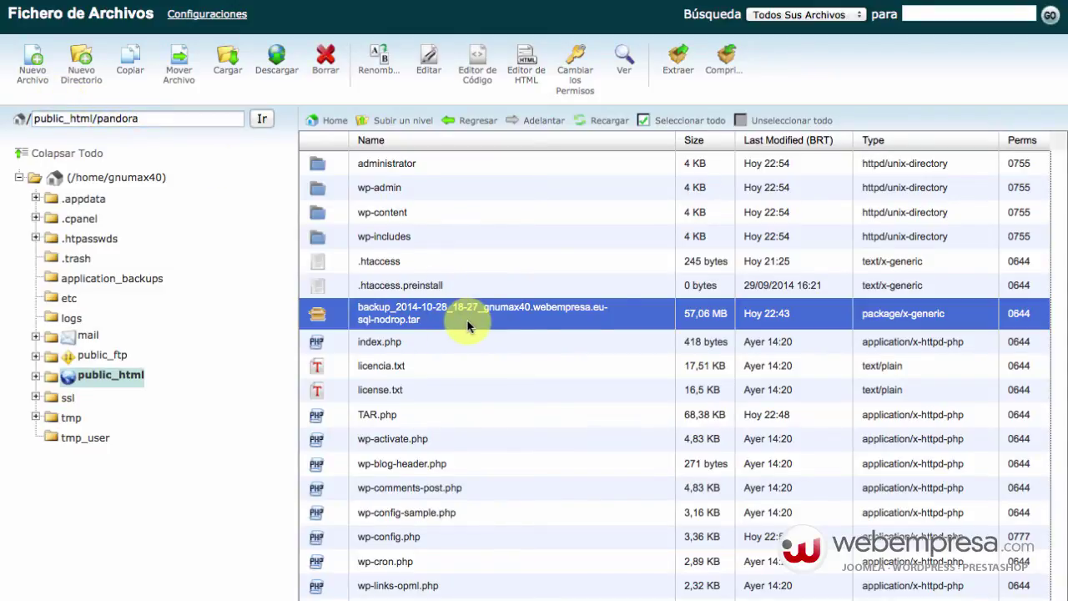
left_click(326, 65)
left_click(649, 361)
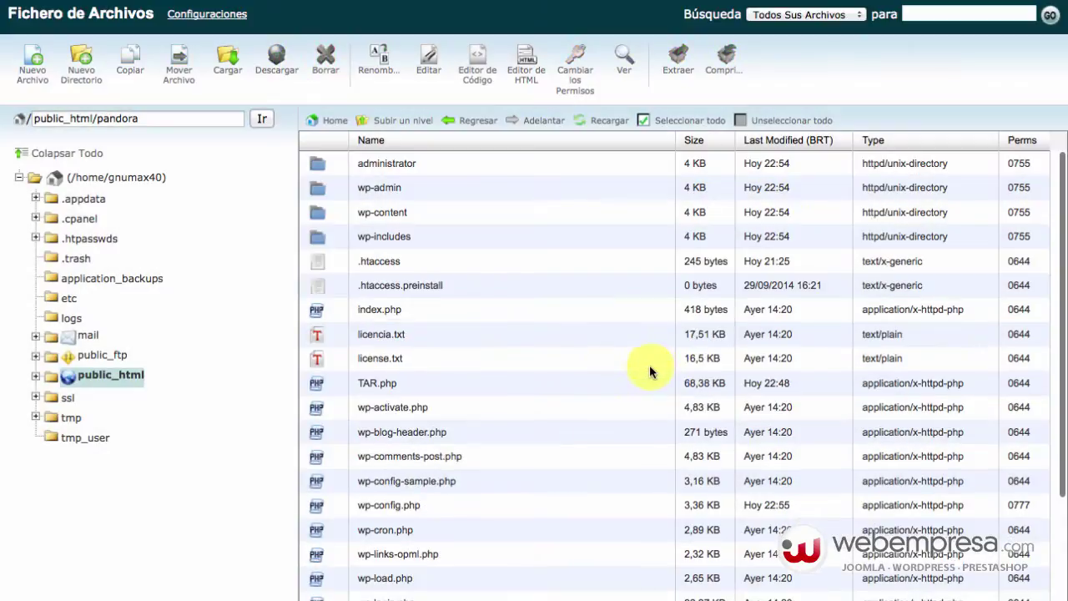
Delete the TAR.php and XCloner.php restore scripts from the pandora folder.
left_click(416, 387)
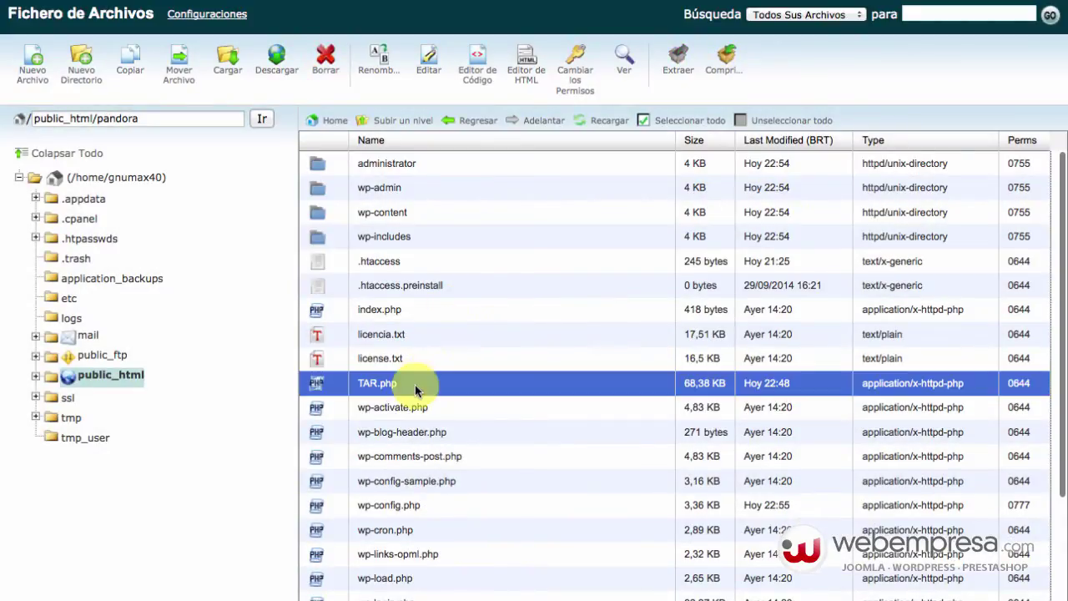
left_click(325, 55)
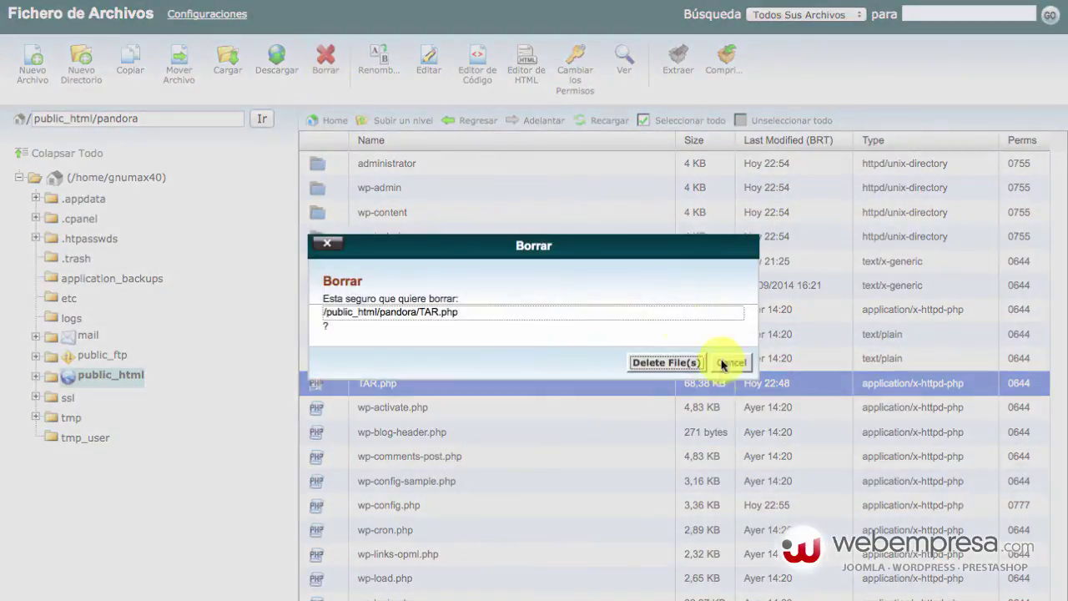
left_click(656, 361)
scroll(489, 551, "down", 2)
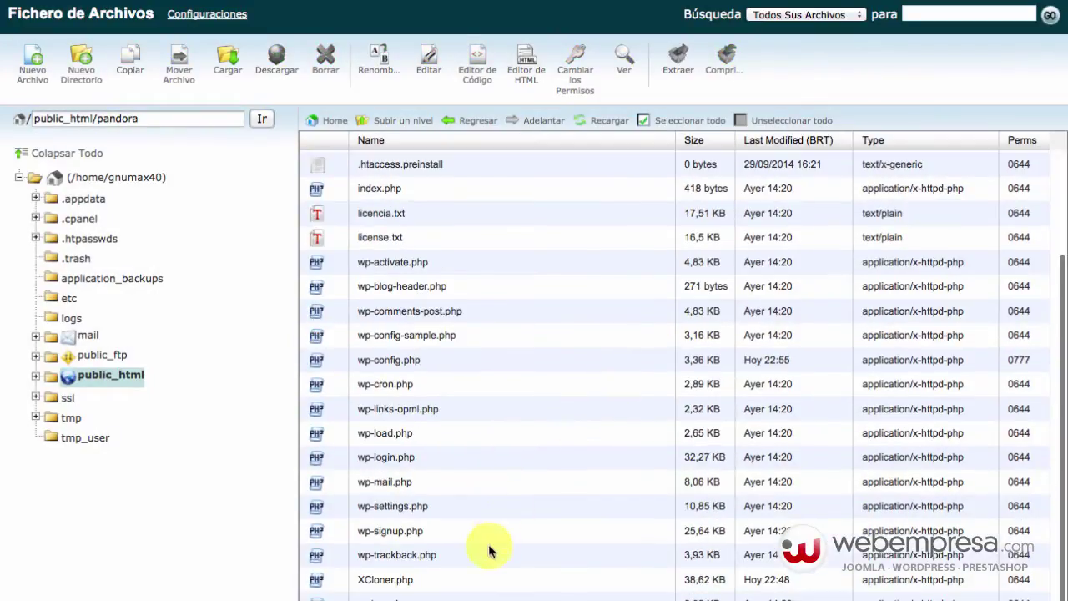
left_click(440, 579)
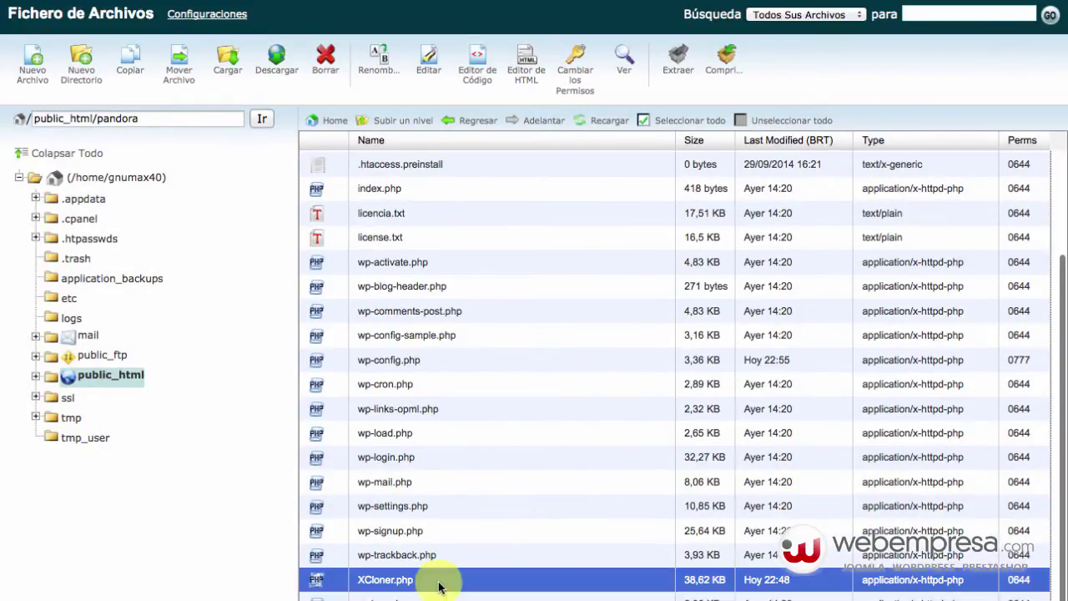
left_click(325, 55)
left_click(647, 362)
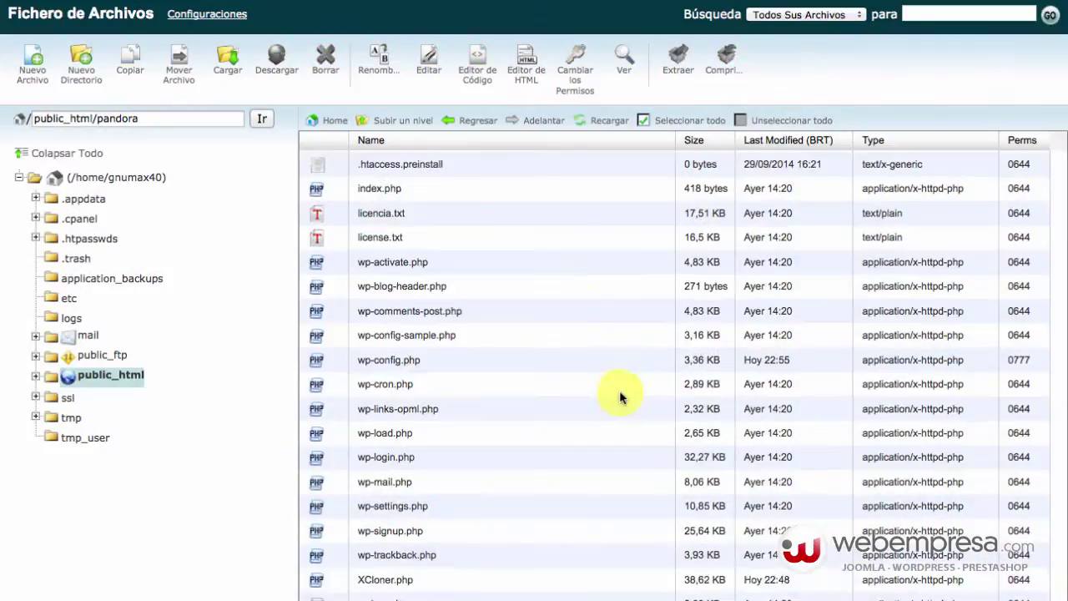
Go up one level from the pandora folder to public_html.
scroll(467, 409, "up", 2)
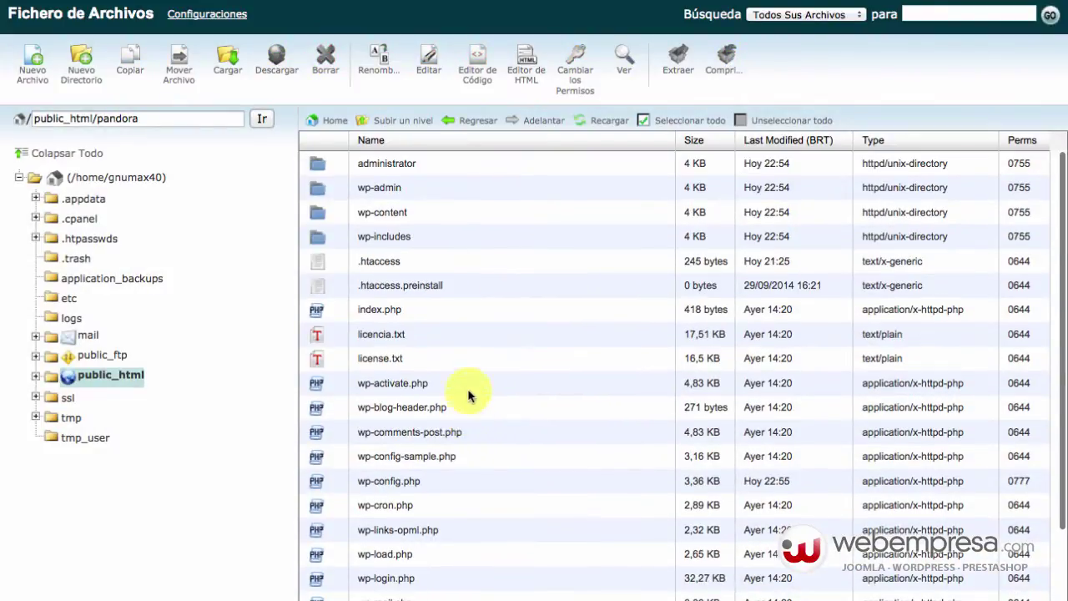
double_click(163, 119)
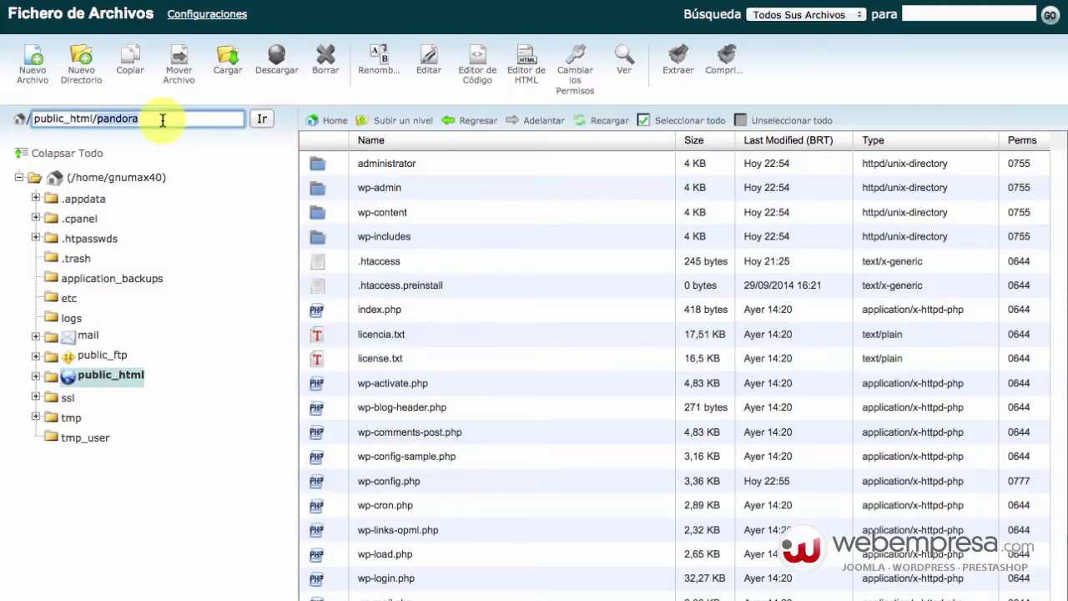
triple_click(163, 119)
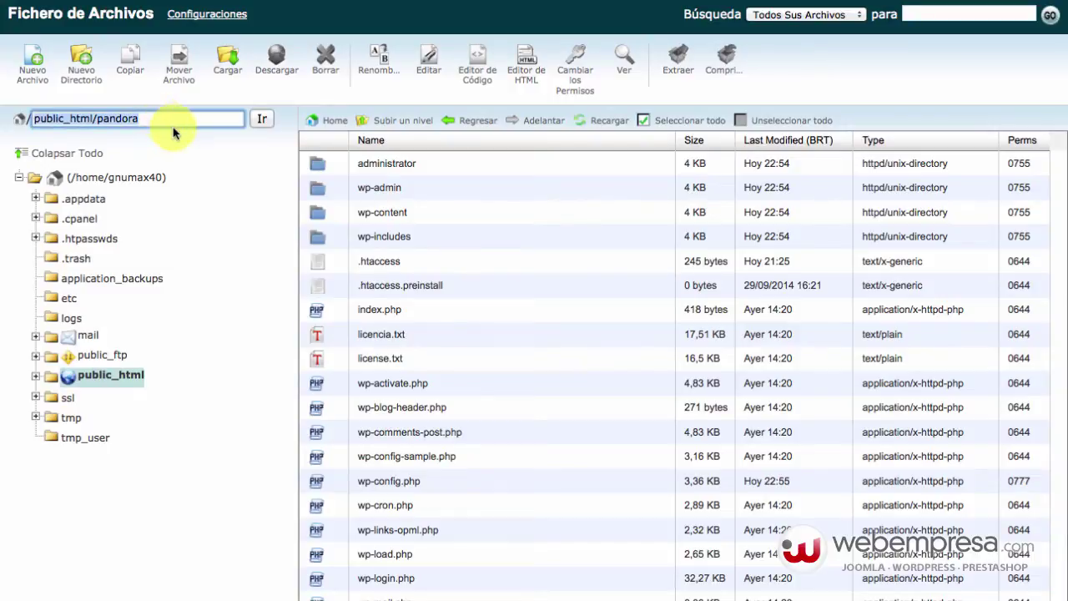
left_click(401, 125)
Select the original WordPress items in public_html from the wp-admin folder through the last file, excluding .htaccess.
scroll(467, 292, "down", 3)
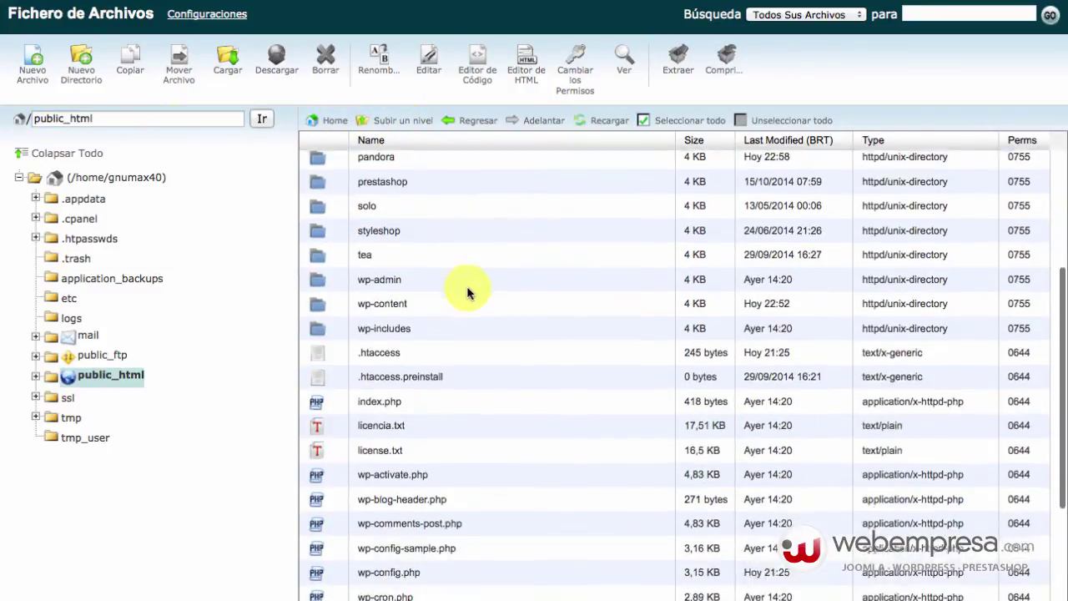
scroll(467, 293, "down", 3)
scroll(453, 334, "up", 5)
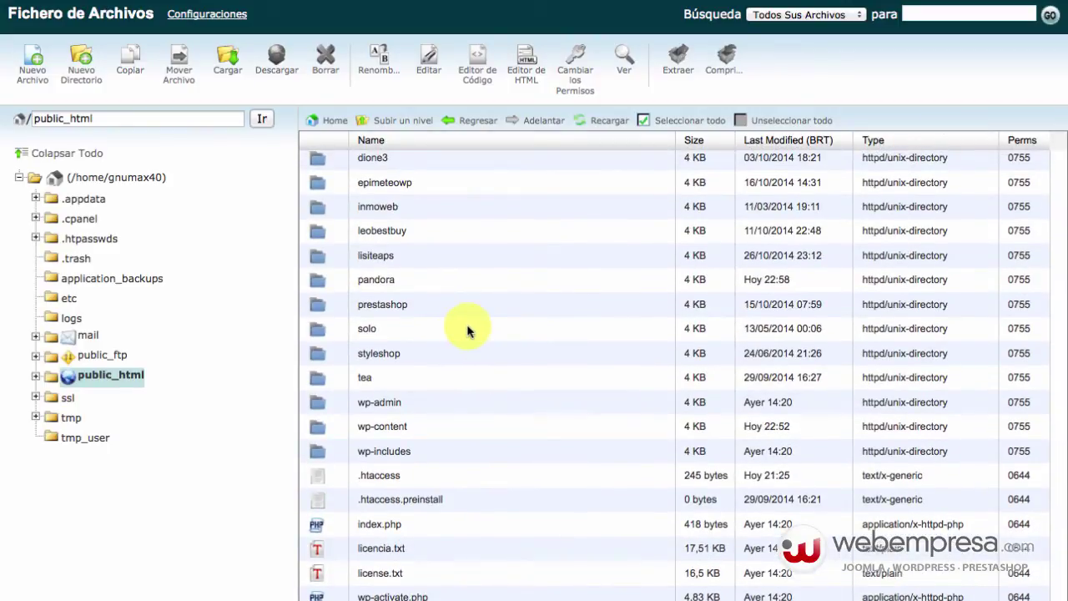
left_click(454, 407)
scroll(447, 442, "down", 4)
scroll(446, 430, "up", 2)
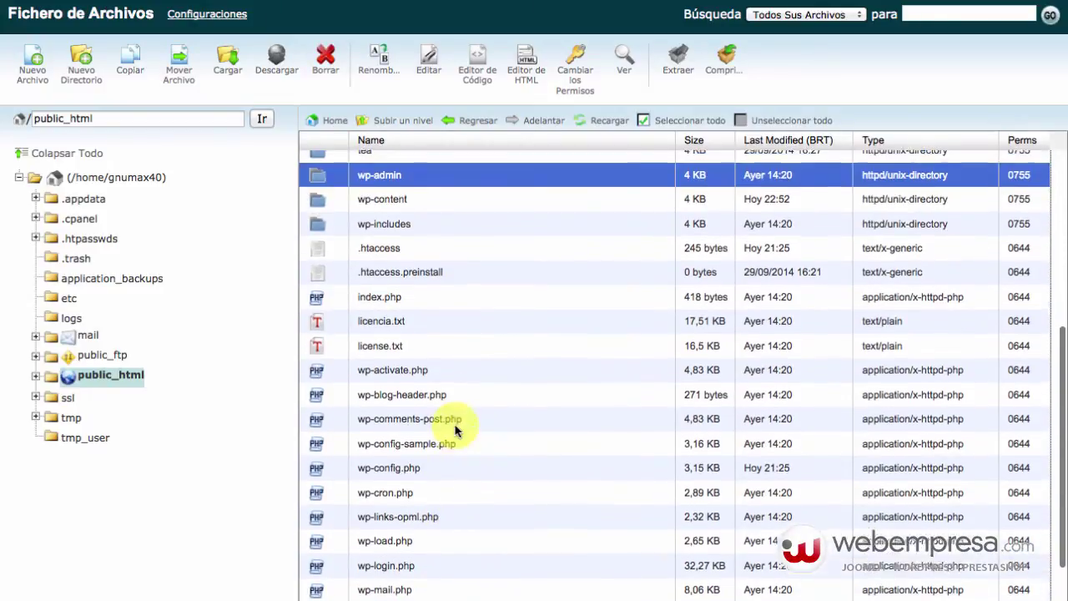
scroll(446, 414, "down", 2)
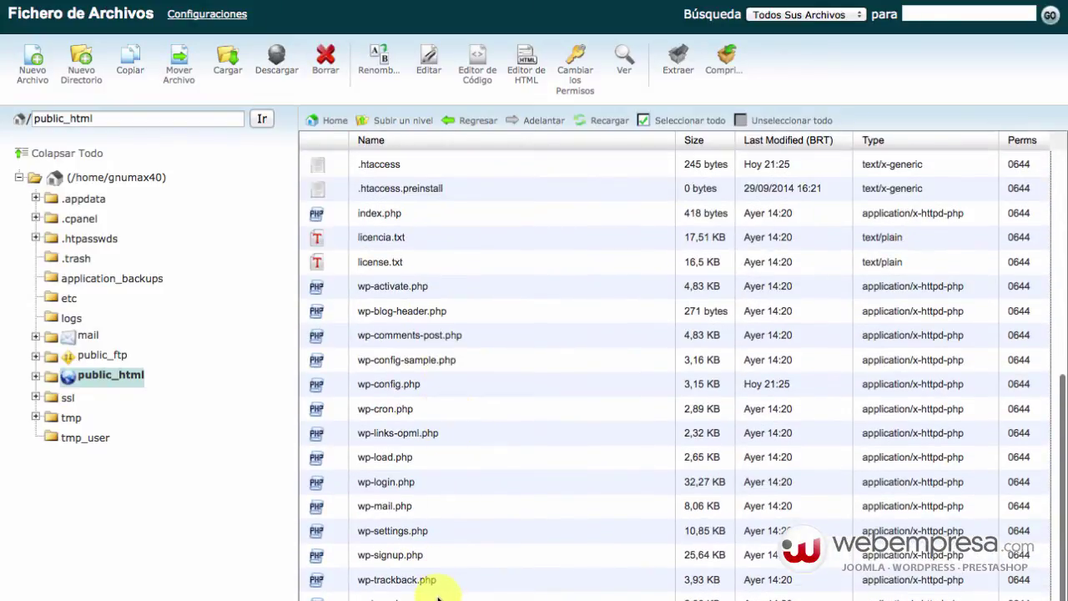
left_click(443, 579, "shift")
scroll(485, 519, "up", 1)
scroll(485, 517, "up", 3)
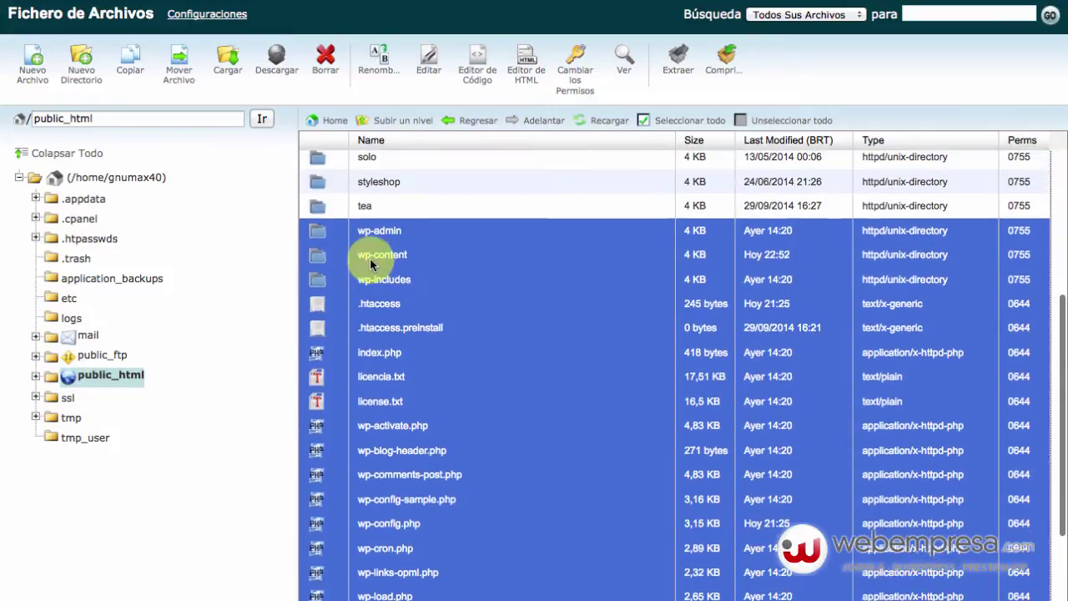
left_click(420, 307, "super")
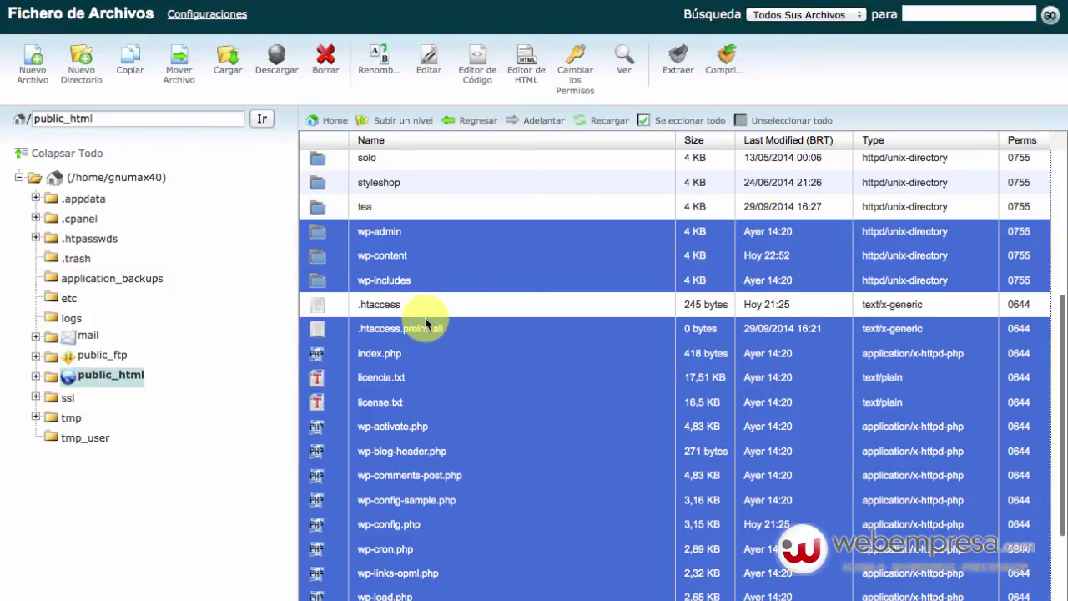
scroll(437, 315, "down", 1)
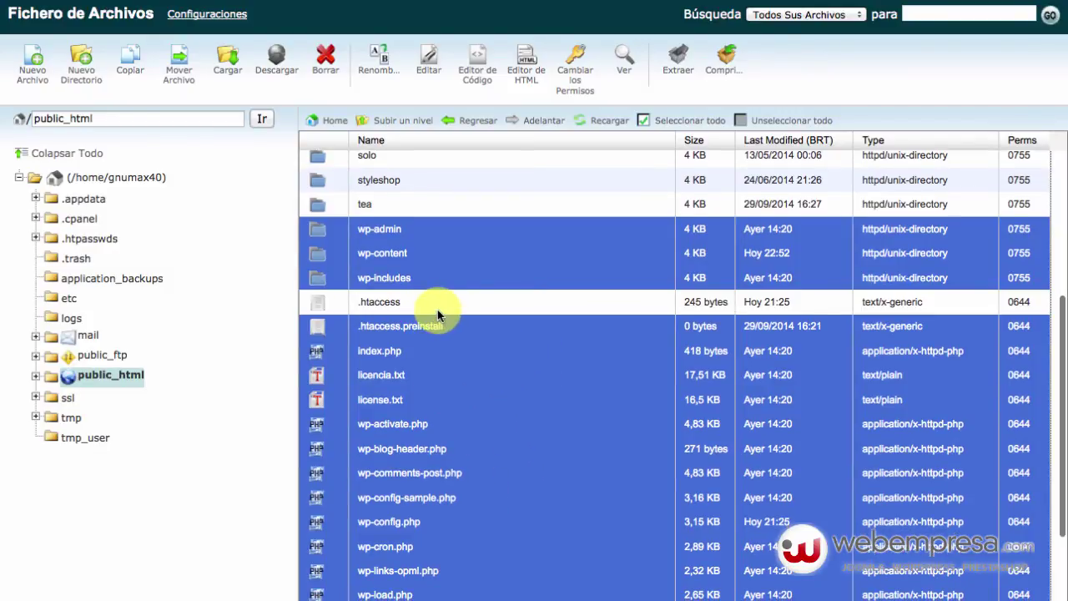
Switch to the cPanel home page and open Packs Webempresa to list the installed applications.
scroll(437, 313, "up", 10)
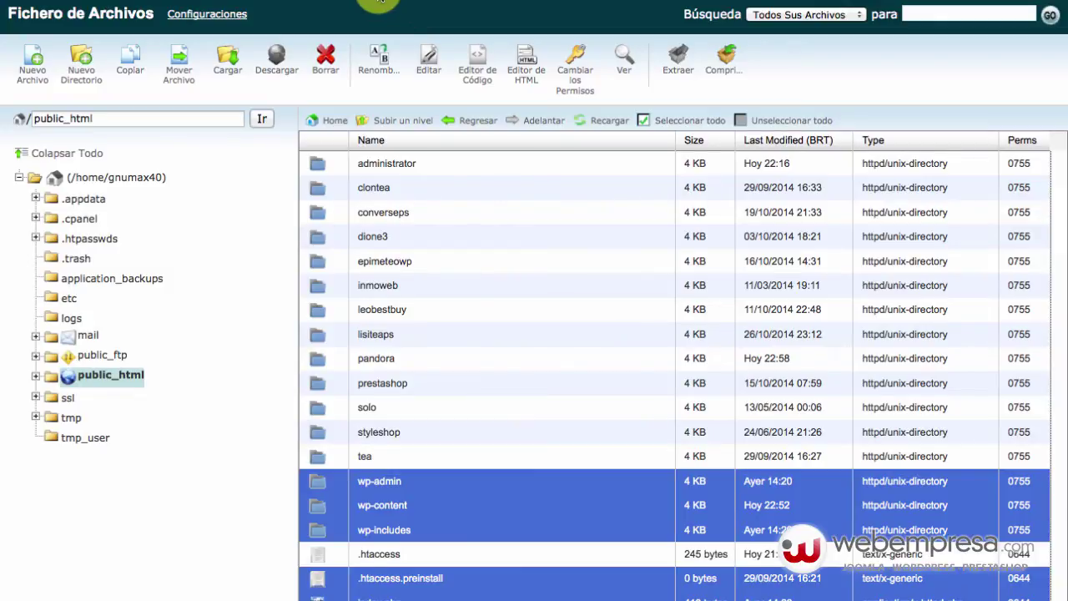
scroll(459, 467, "down", 1)
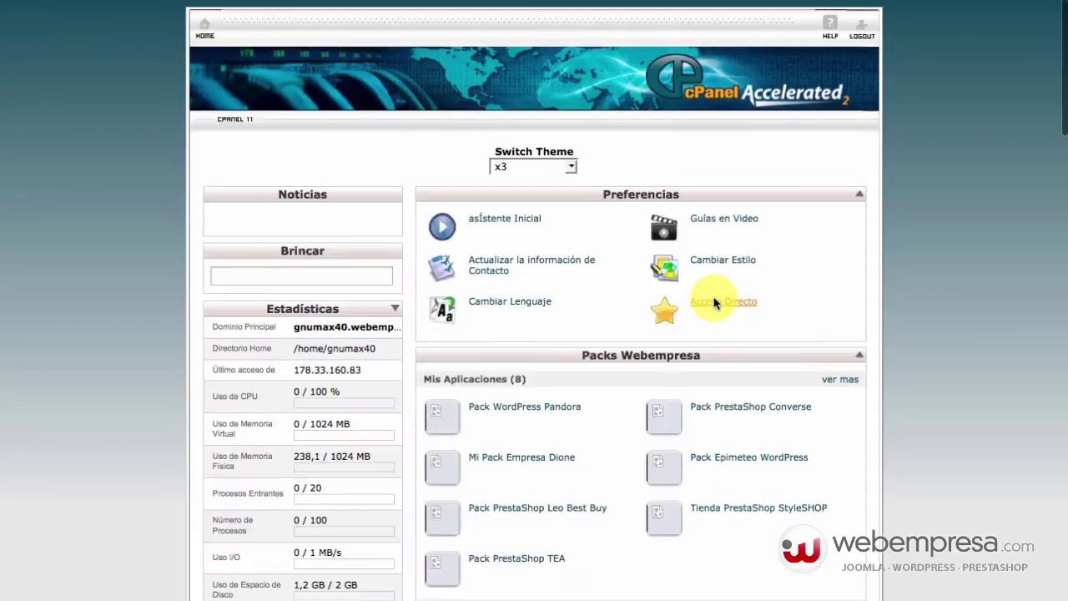
scroll(713, 303, "down", 8)
scroll(714, 303, "down", 10)
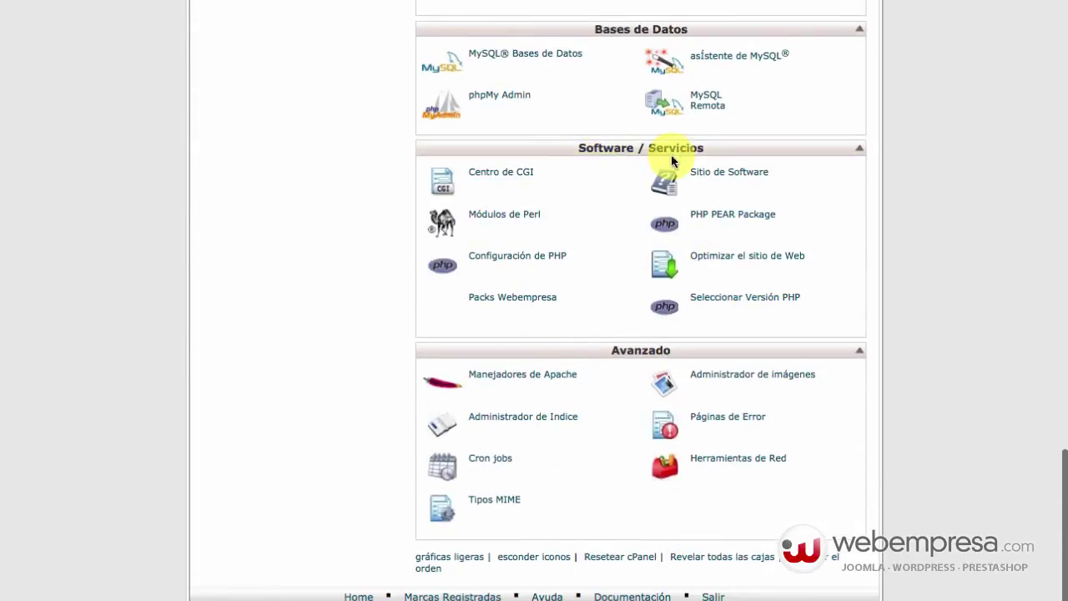
left_click(596, 313)
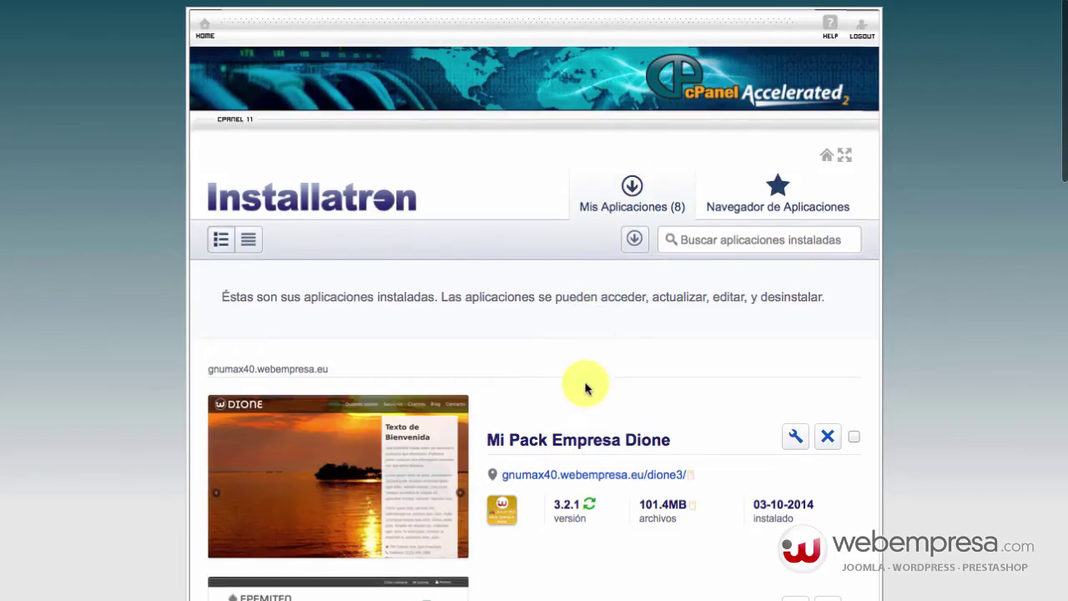
Find Pack WordPress Pandora among Installatron's installed applications and mark its entry as selected.
scroll(586, 388, "down", 8)
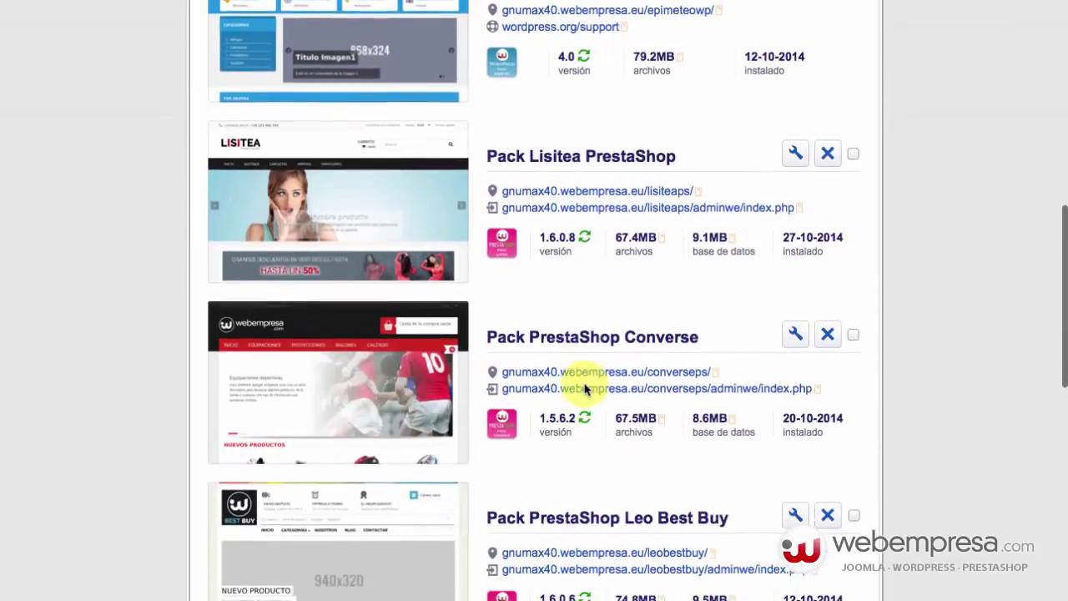
scroll(586, 388, "down", 5)
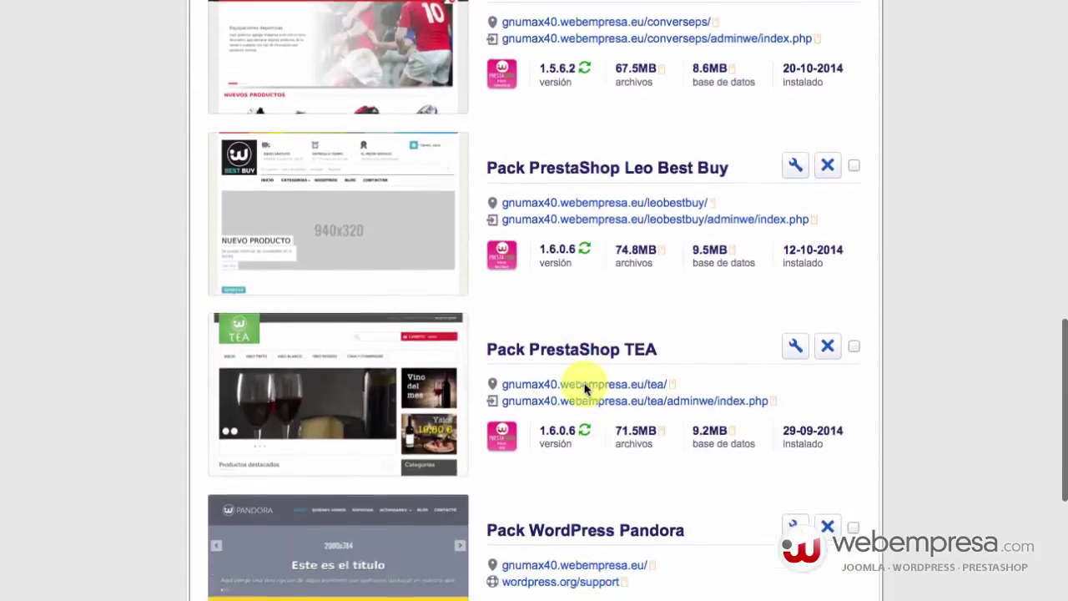
scroll(587, 384, "down", 2)
scroll(575, 406, "down", 1)
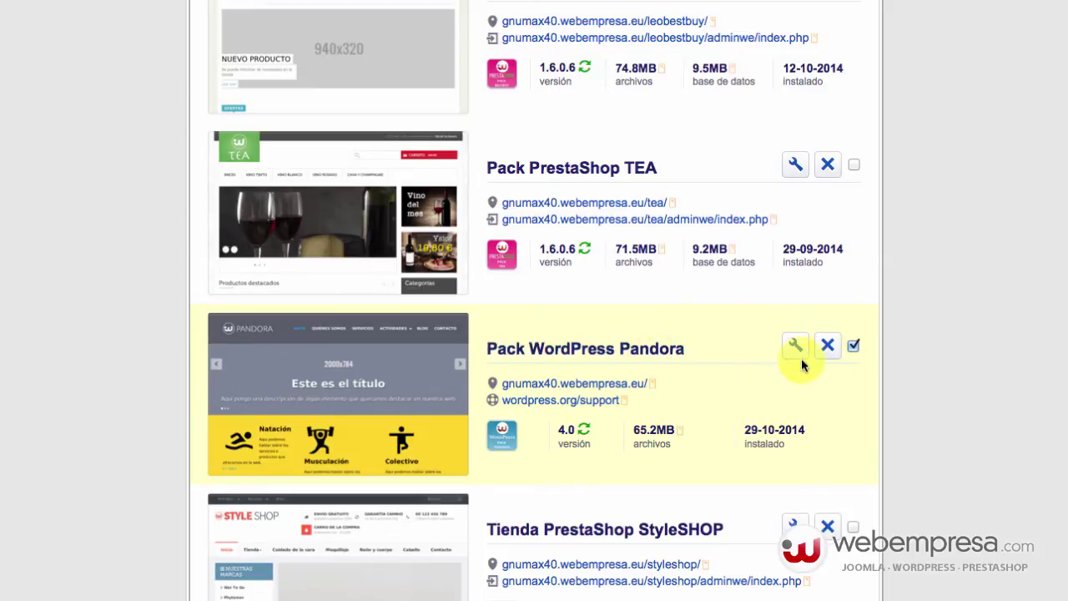
scroll(776, 361, "up", 5)
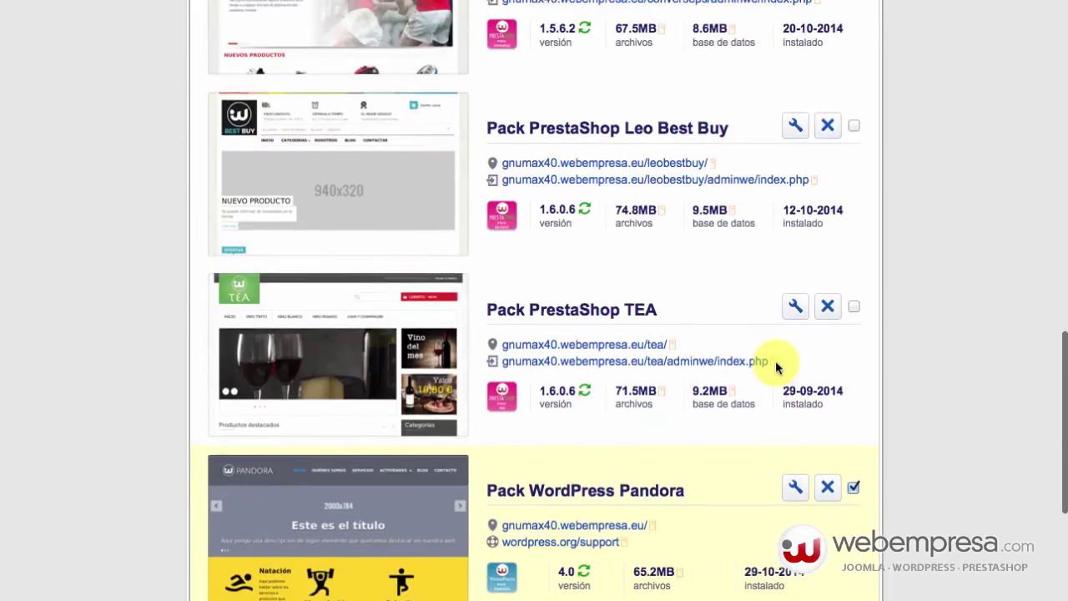
scroll(775, 369, "down", 6)
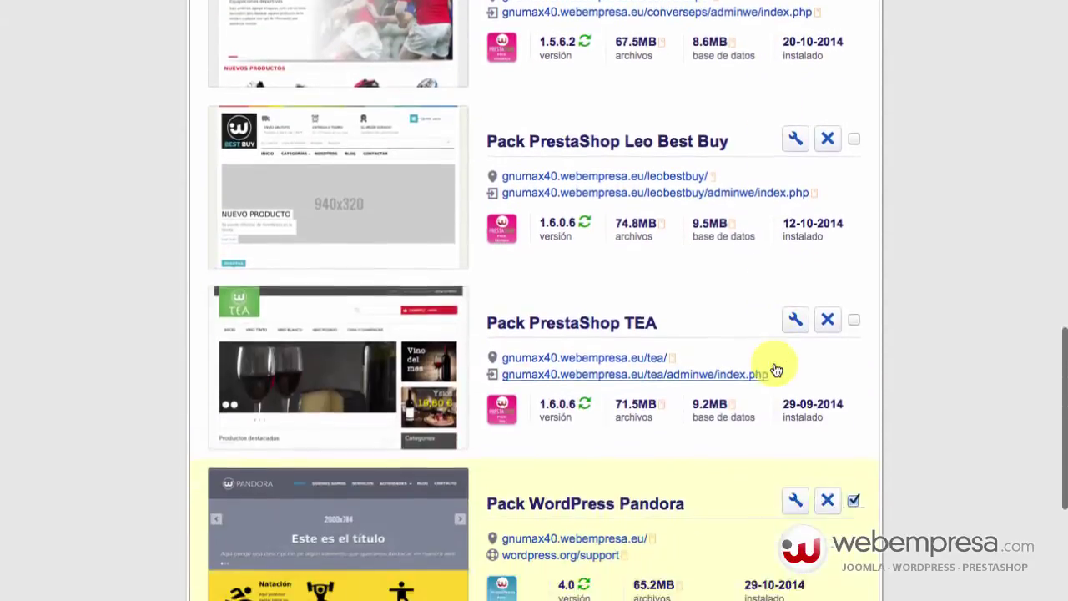
scroll(516, 306, "up", 10)
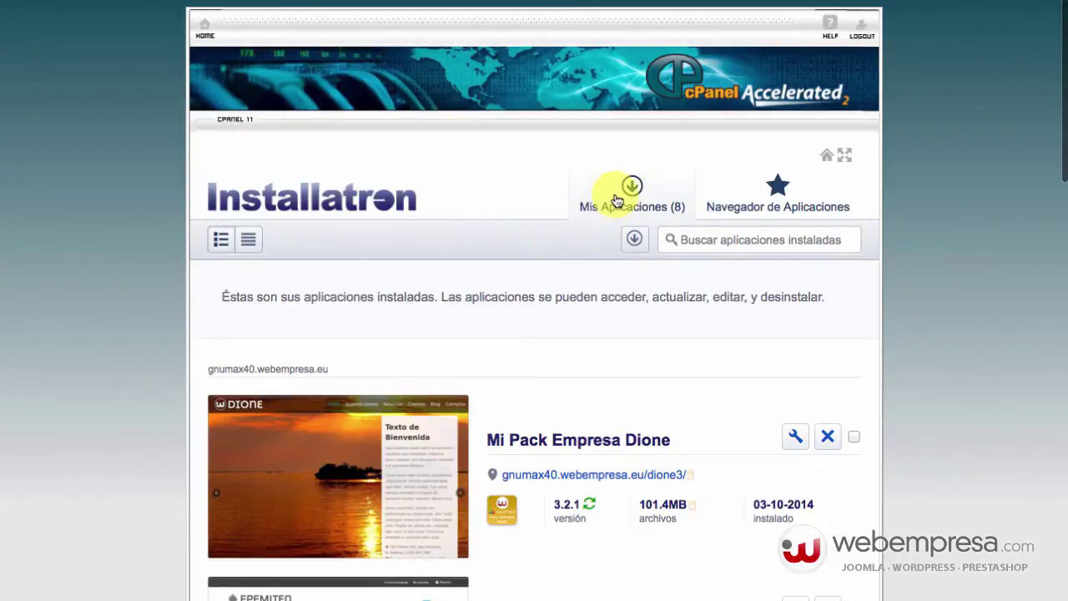
scroll(573, 275, "down", 3)
scroll(573, 275, "down", 12)
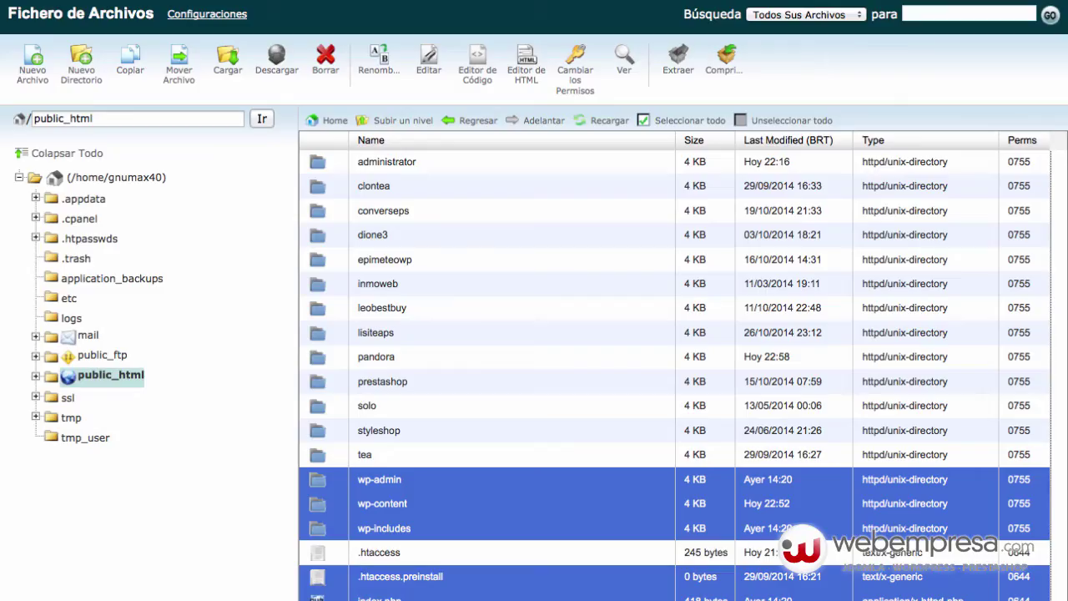
Switch back to the file manager and add the administrator folder to the selected WordPress items in public_html.
scroll(311, 354, "down", 3)
scroll(311, 355, "down", 3)
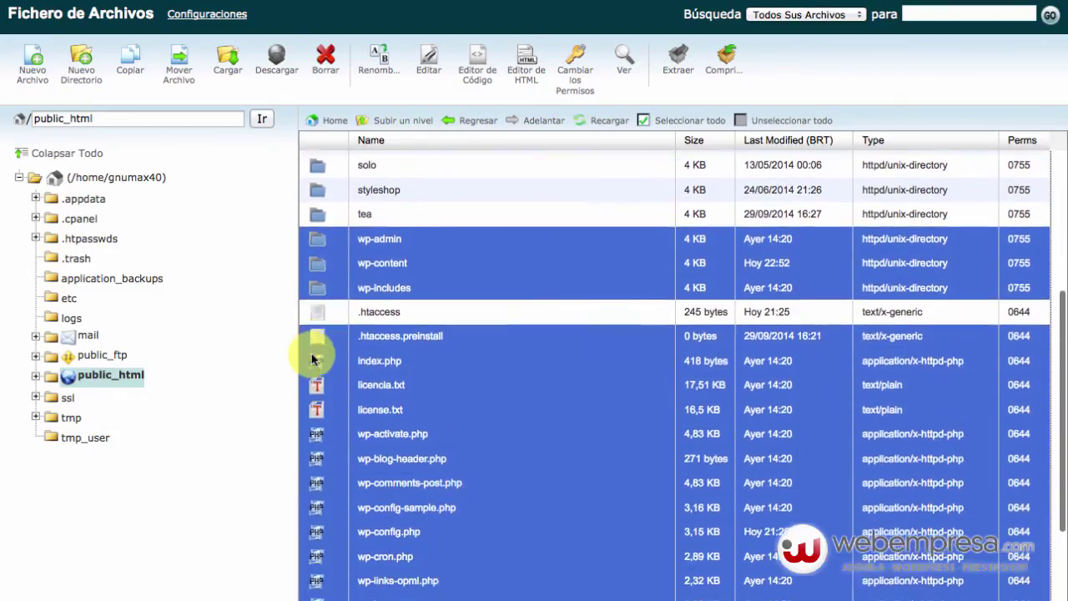
scroll(512, 376, "up", 6)
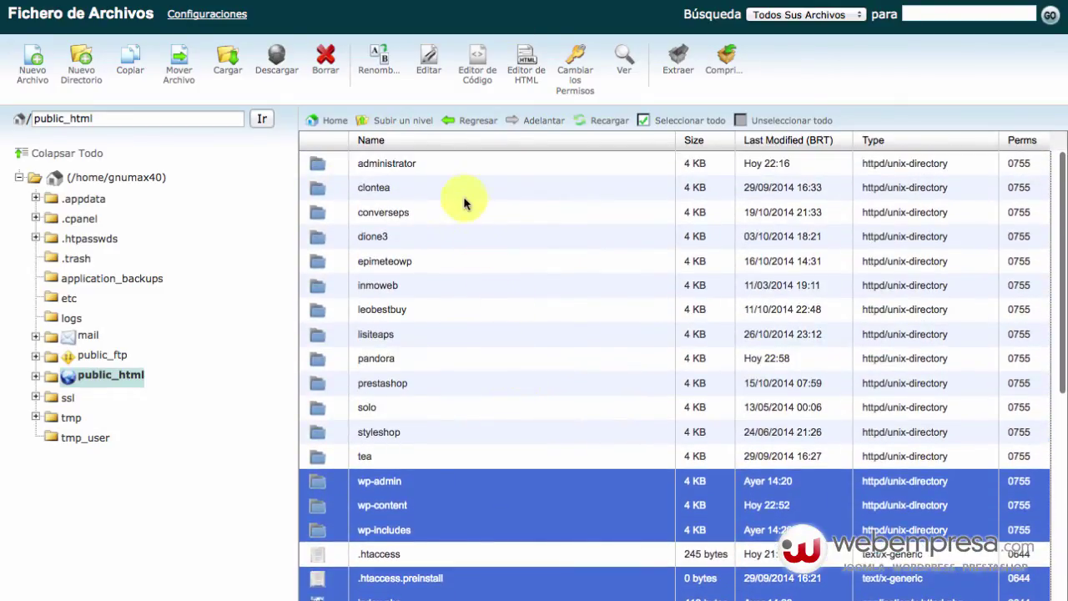
left_click(448, 165)
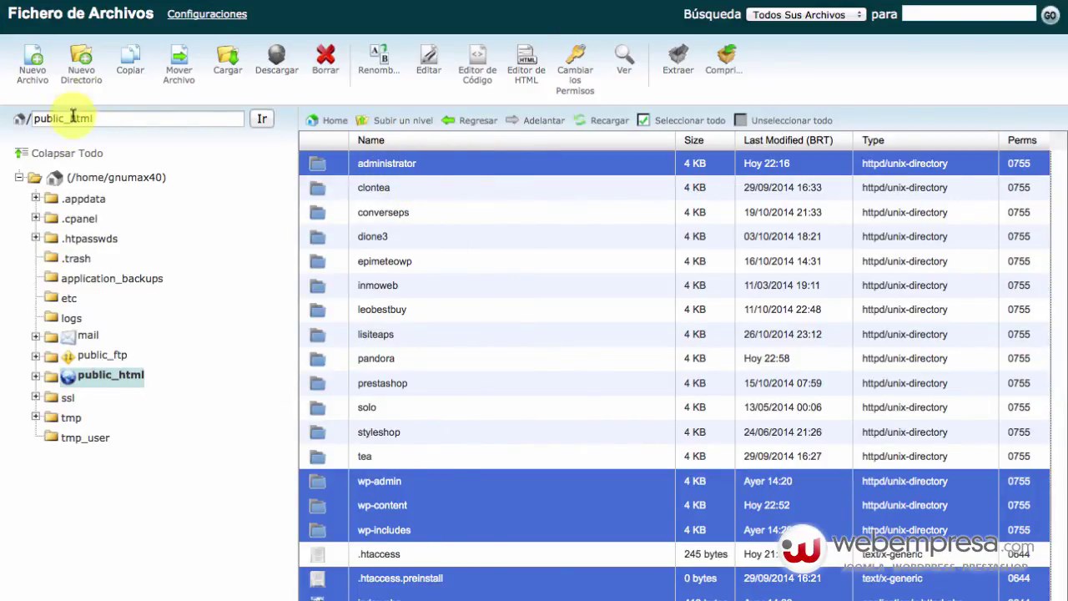
scroll(550, 323, "down", 3)
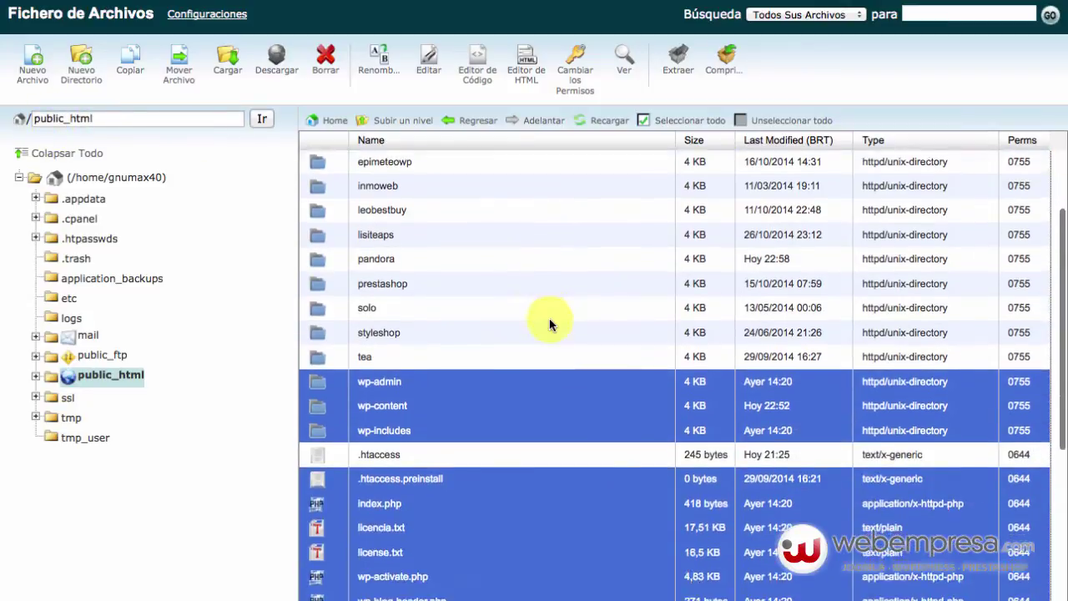
scroll(550, 324, "down", 5)
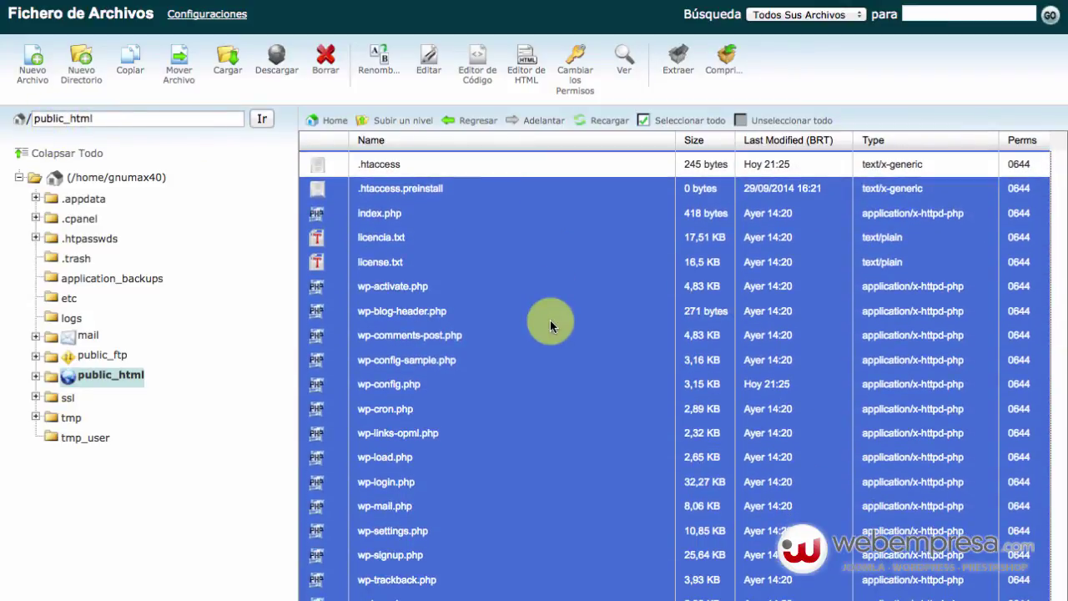
scroll(550, 324, "up", 3)
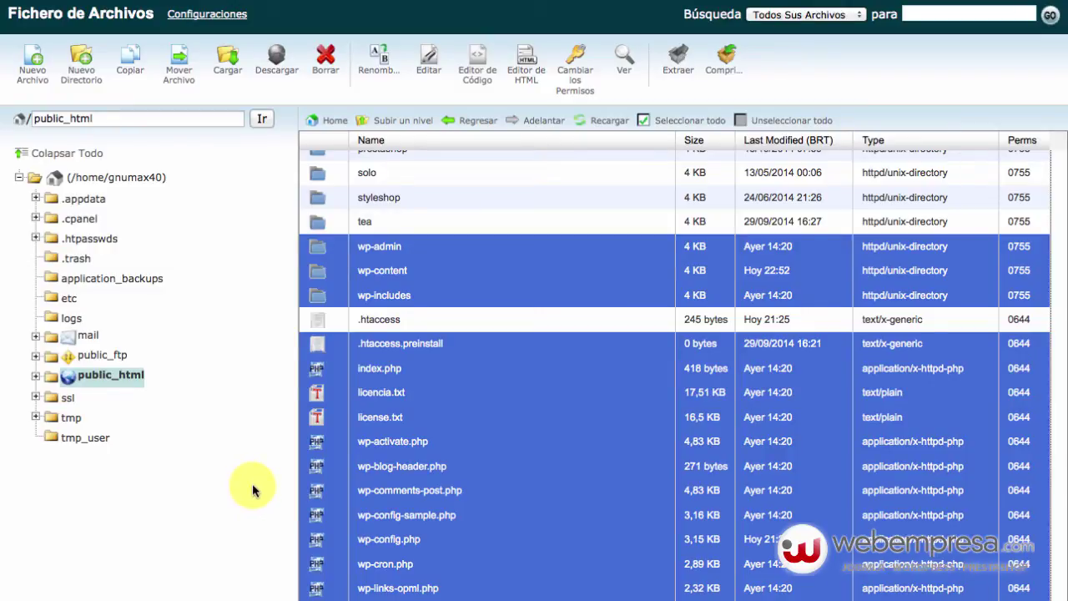
Open wp-config.php from public_html in the code editor with utf-8 encoding and check the DB_NAME and DB_USER values.
left_click(446, 541)
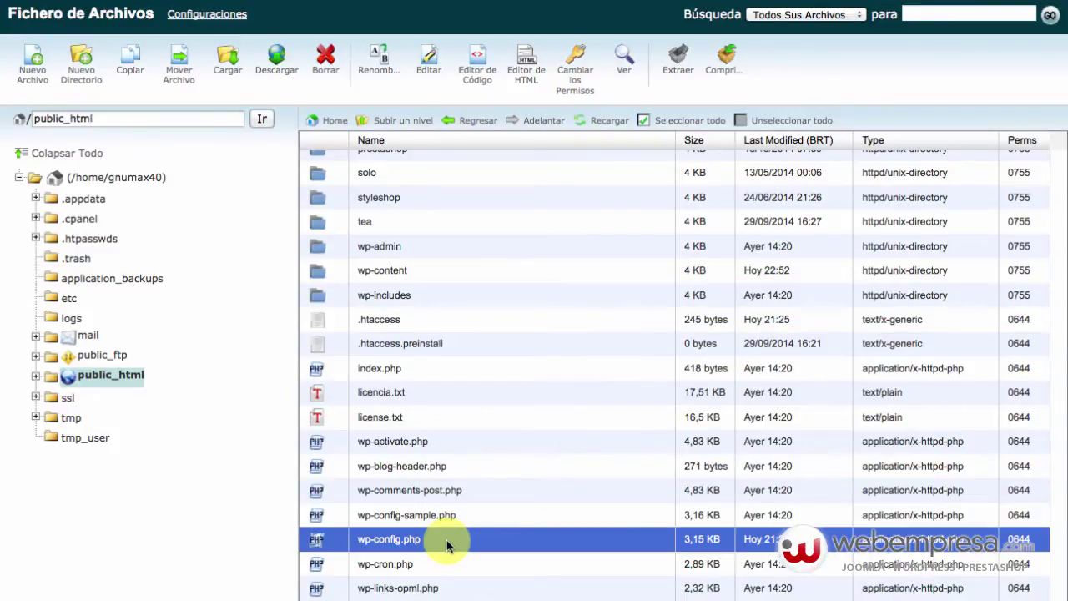
right_click(447, 540)
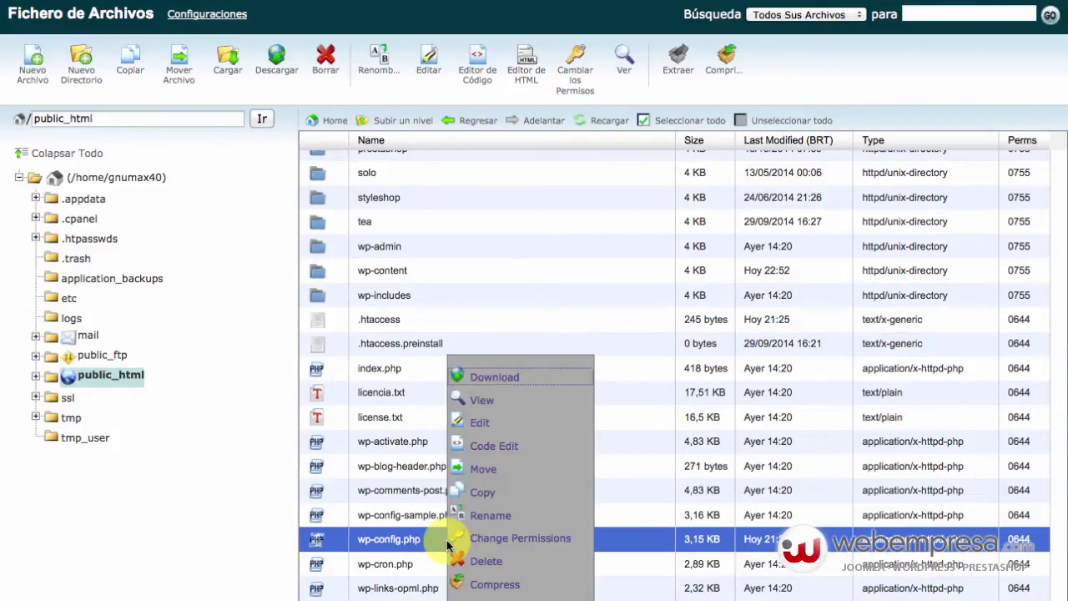
left_click(511, 451)
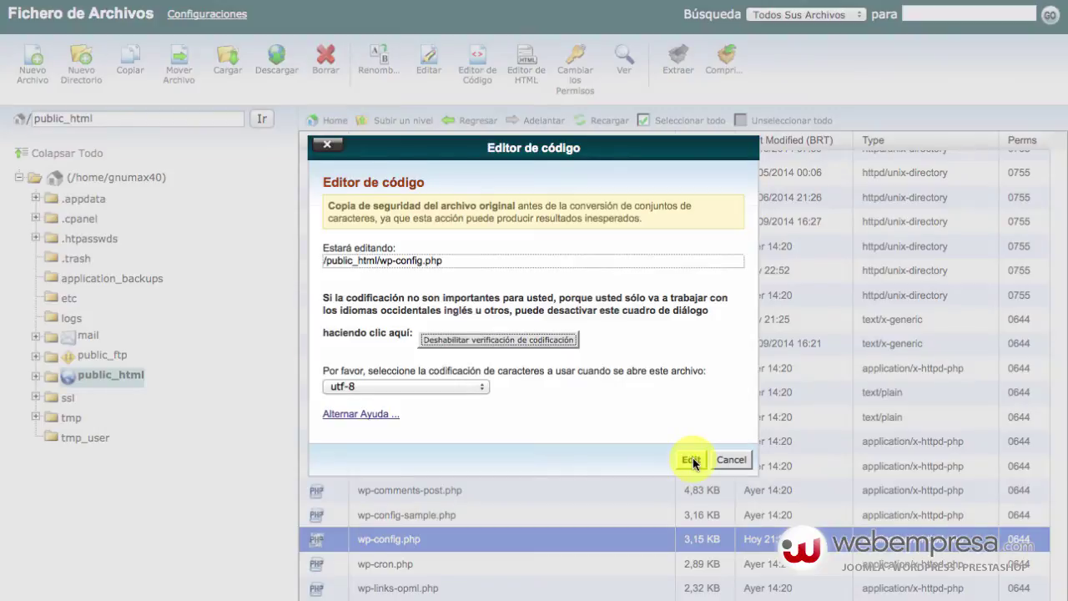
left_click(692, 460)
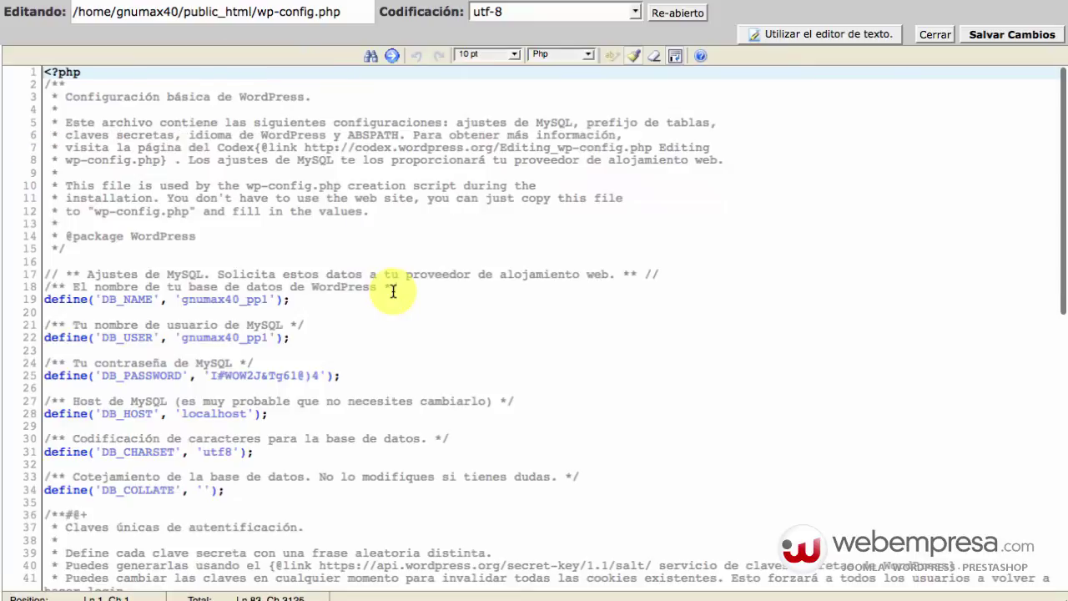
double_click(255, 299)
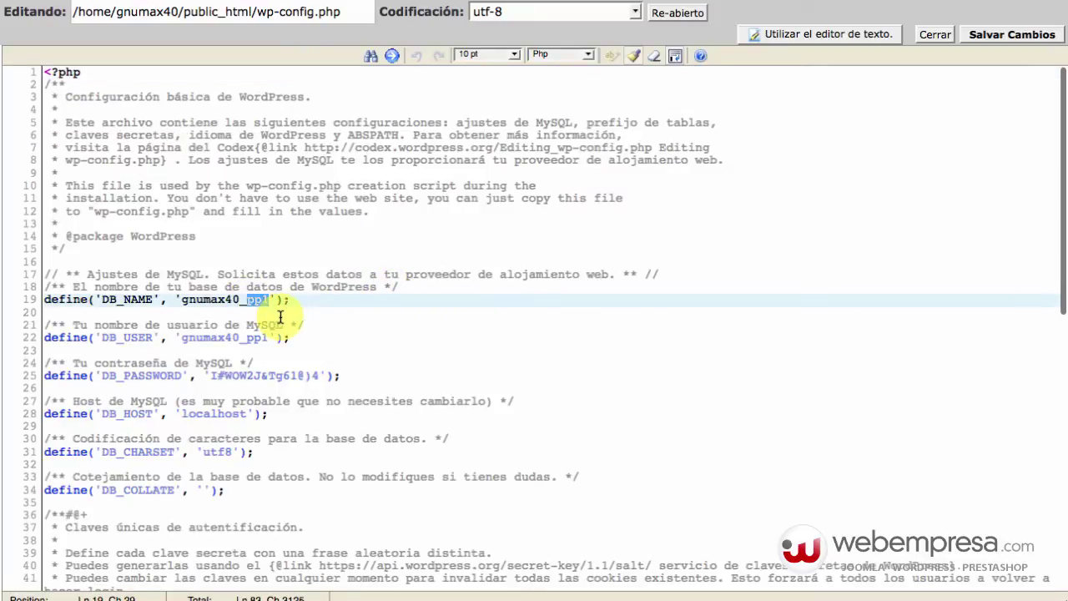
double_click(256, 337)
left_click(344, 339)
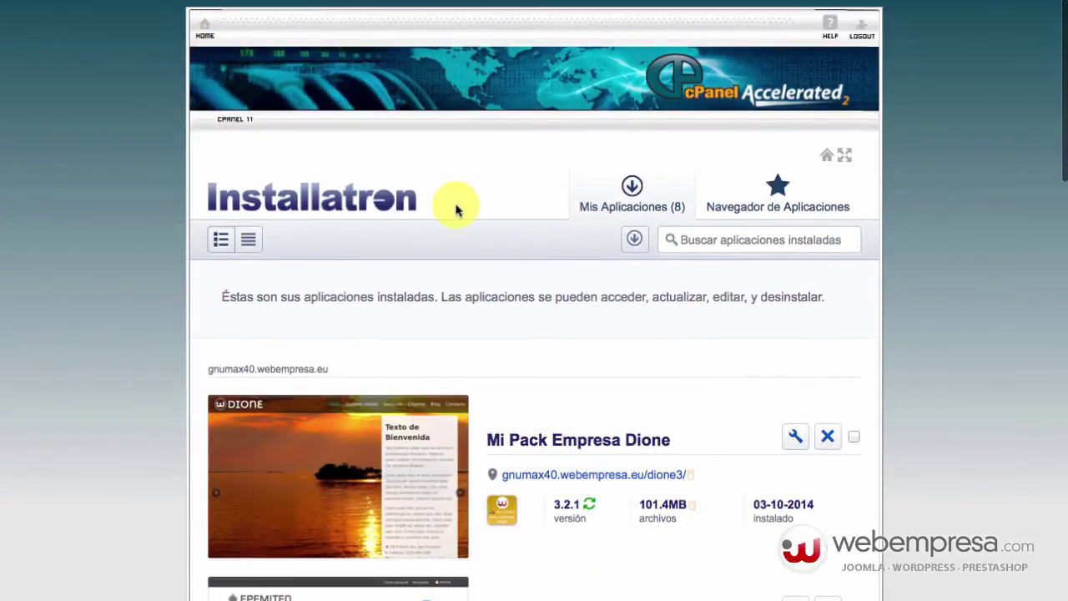
Open the MySQL databases management page of the hosting account.
scroll(595, 327, "down", 8)
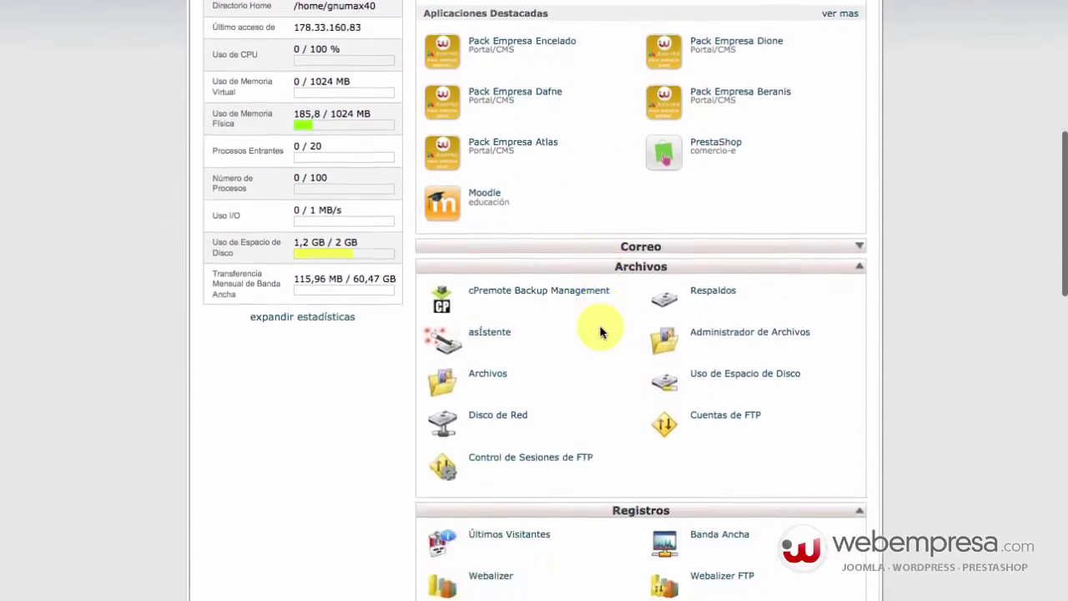
scroll(600, 332, "down", 8)
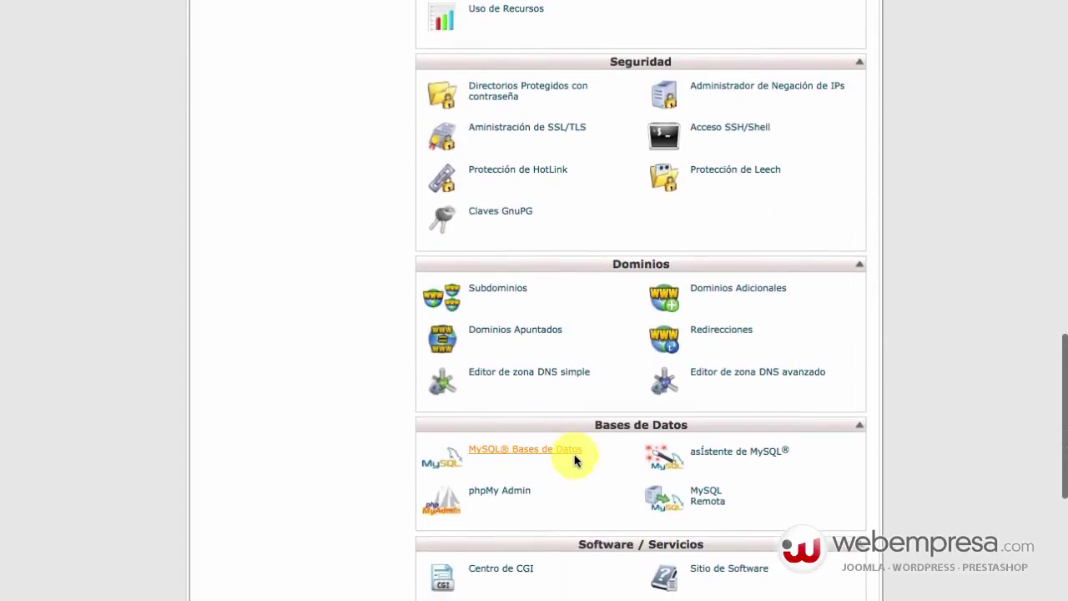
left_click(574, 458)
Set the list of current MySQL databases to show 100 entries per page.
scroll(577, 458, "down", 10)
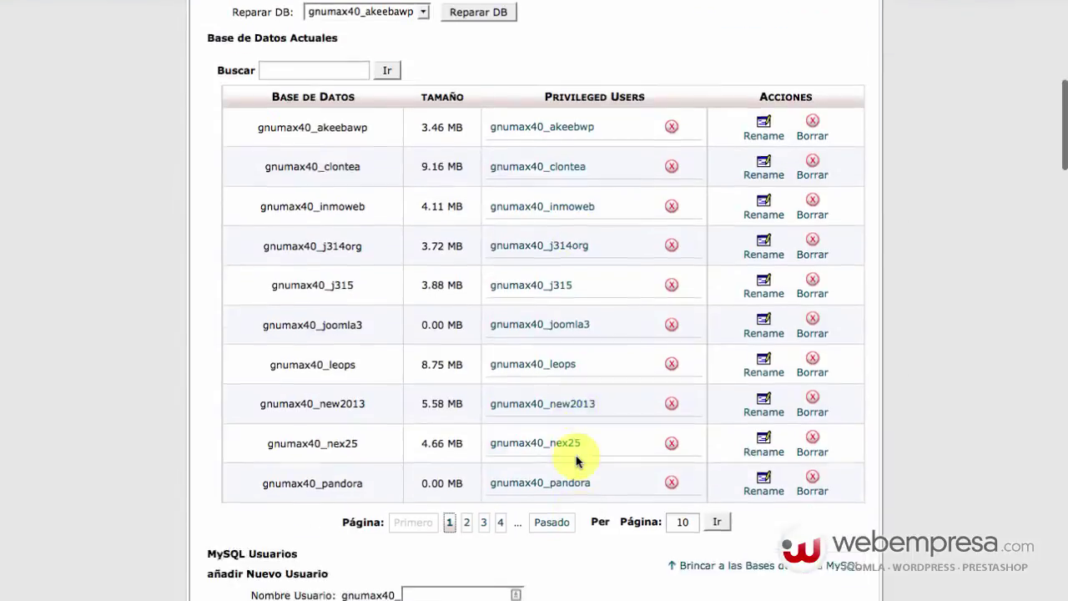
scroll(574, 458, "down", 4)
scroll(571, 453, "up", 2)
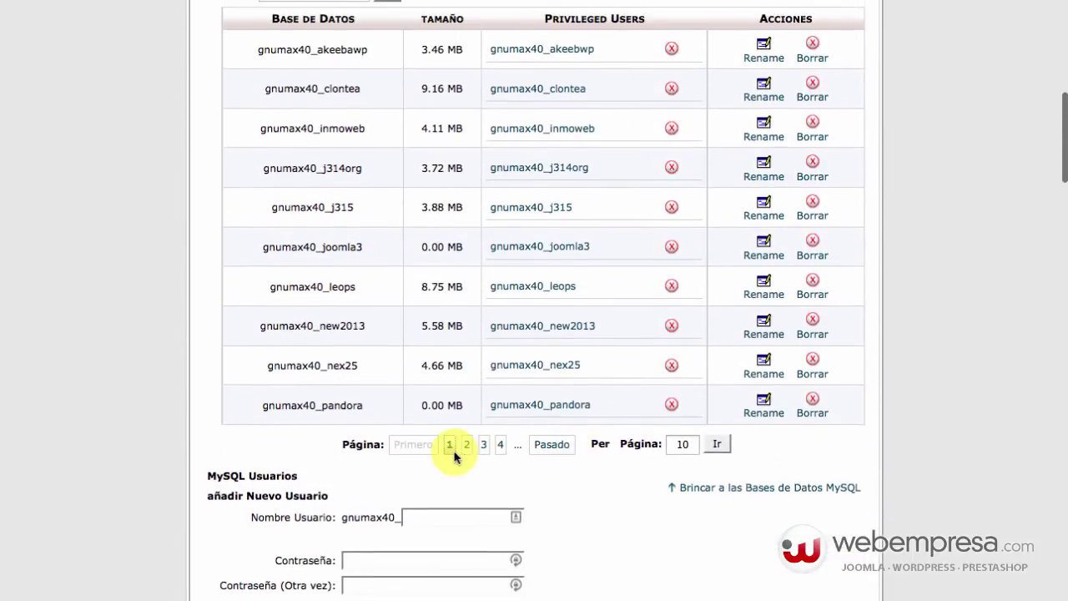
scroll(652, 456, "up", 2)
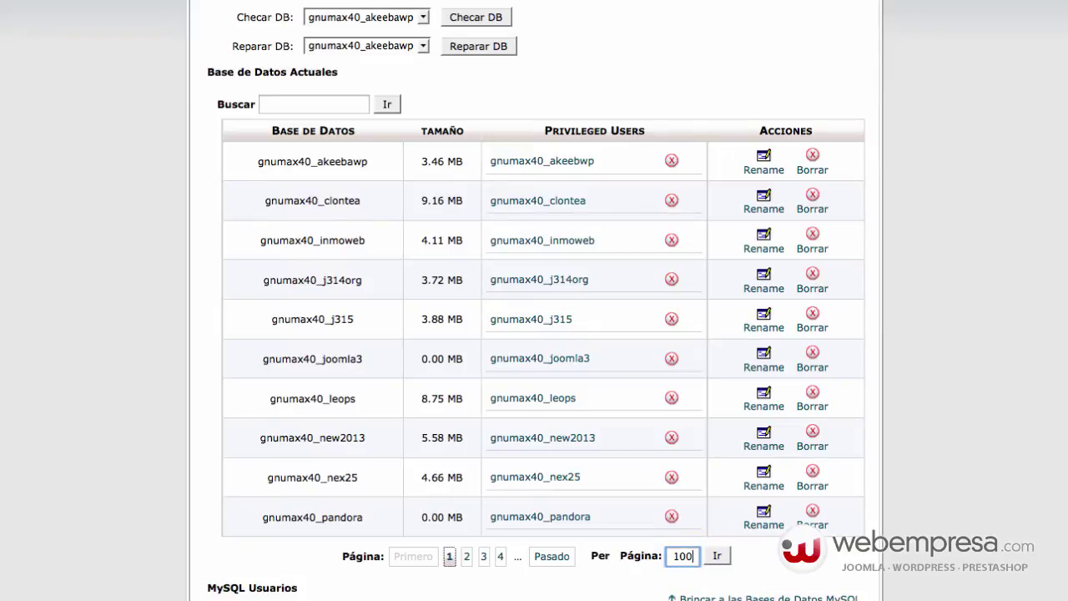
scroll(709, 555, "up", 8)
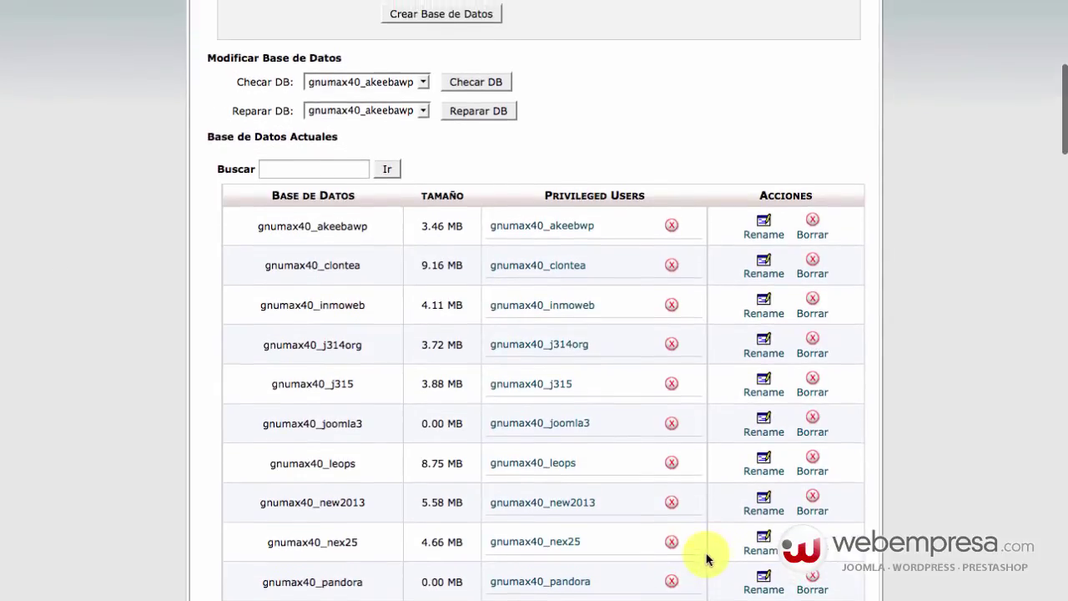
Delete the MySQL user gnumax40_pp1 from the current users list and confirm the removal.
scroll(251, 467, "down", 20)
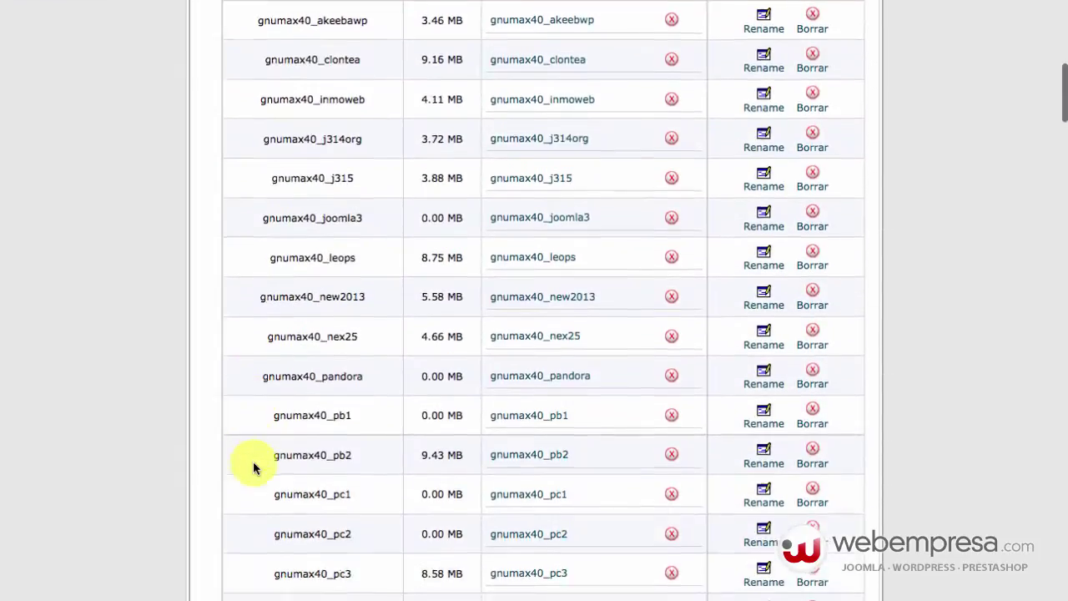
scroll(253, 460, "down", 12)
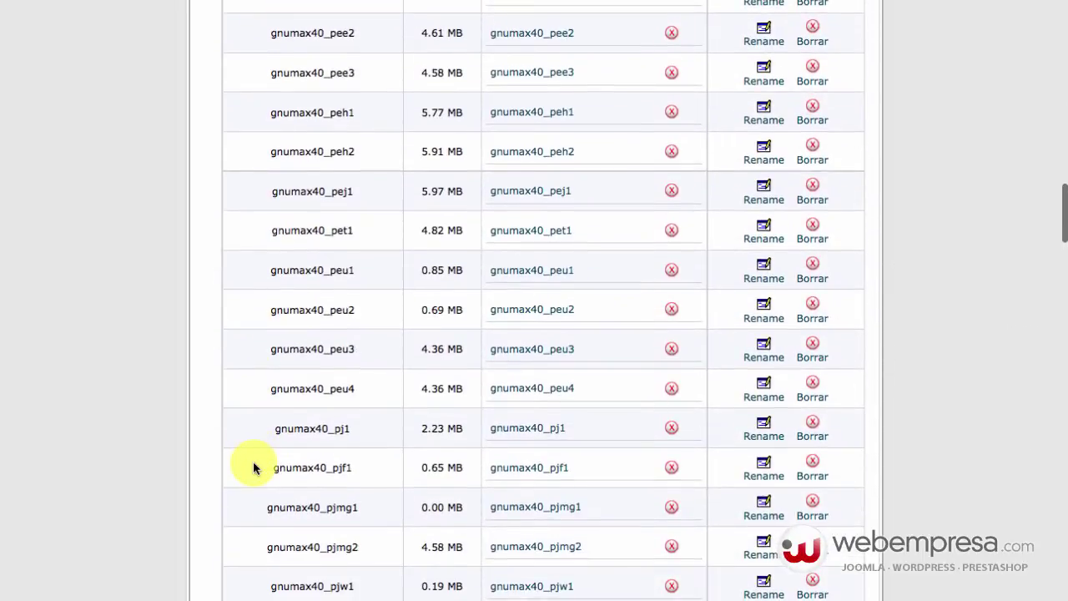
scroll(252, 461, "down", 14)
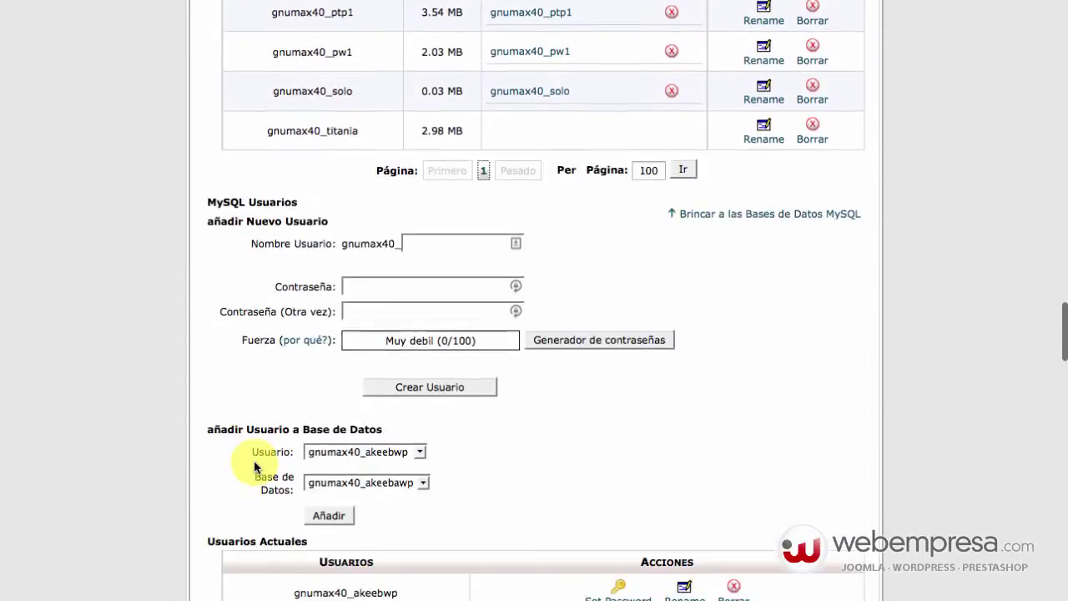
scroll(255, 467, "down", 5)
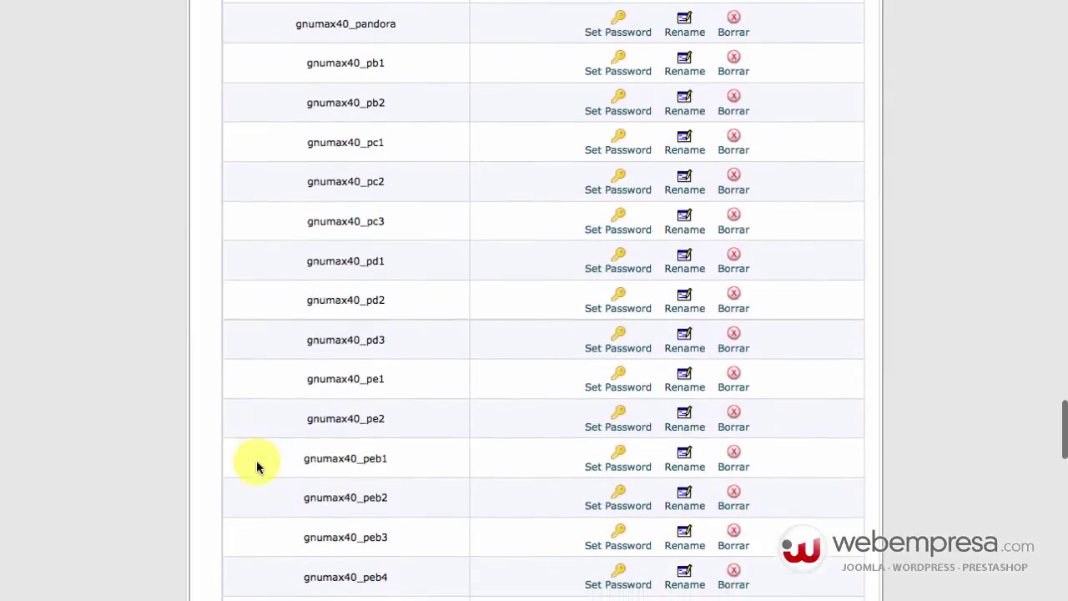
scroll(396, 313, "down", 8)
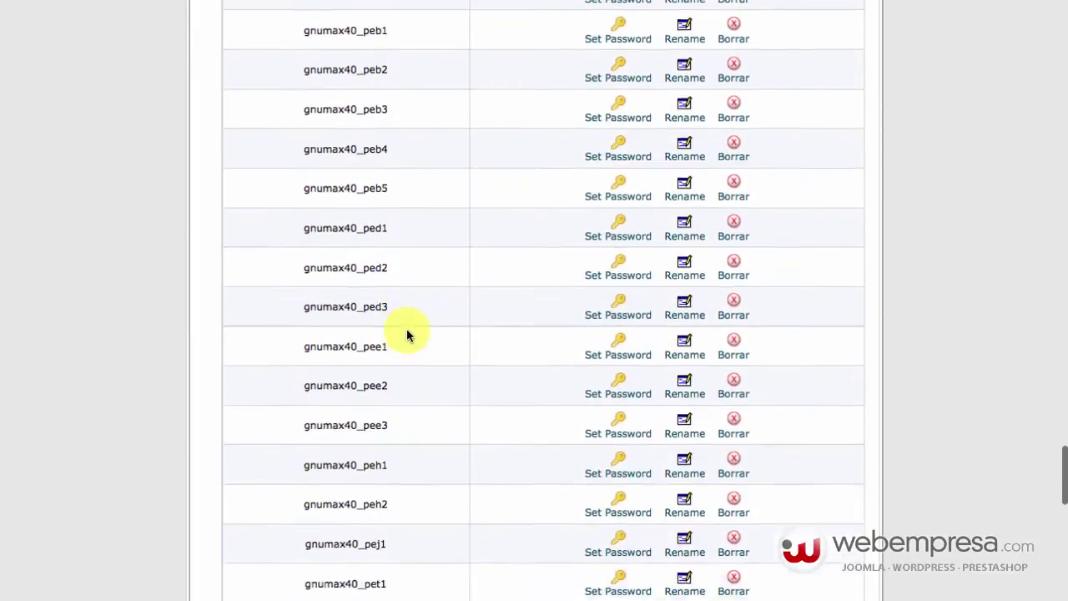
scroll(416, 368, "down", 10)
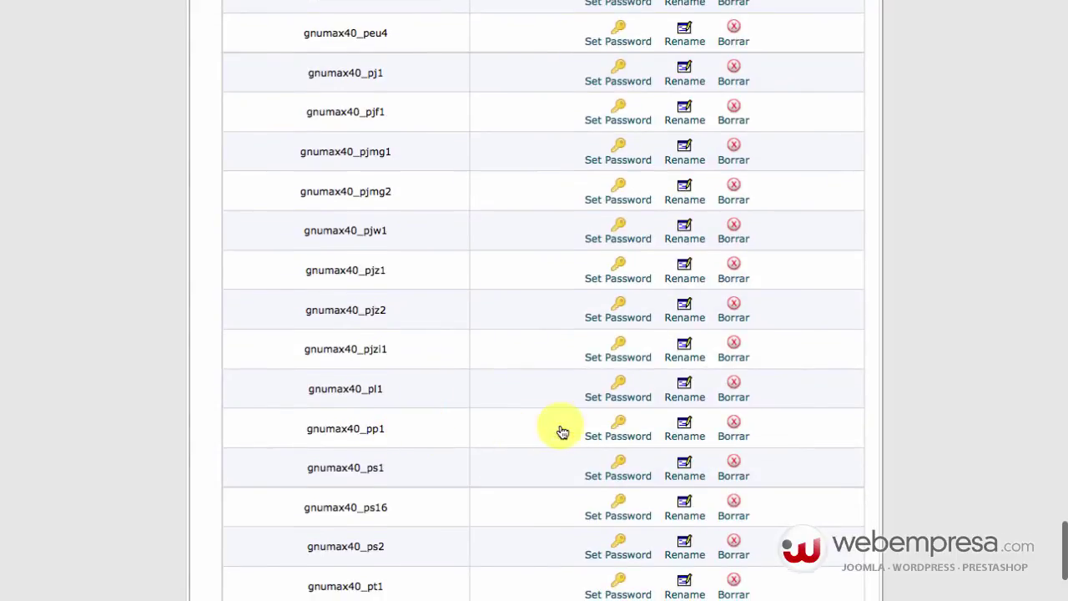
left_click(733, 435)
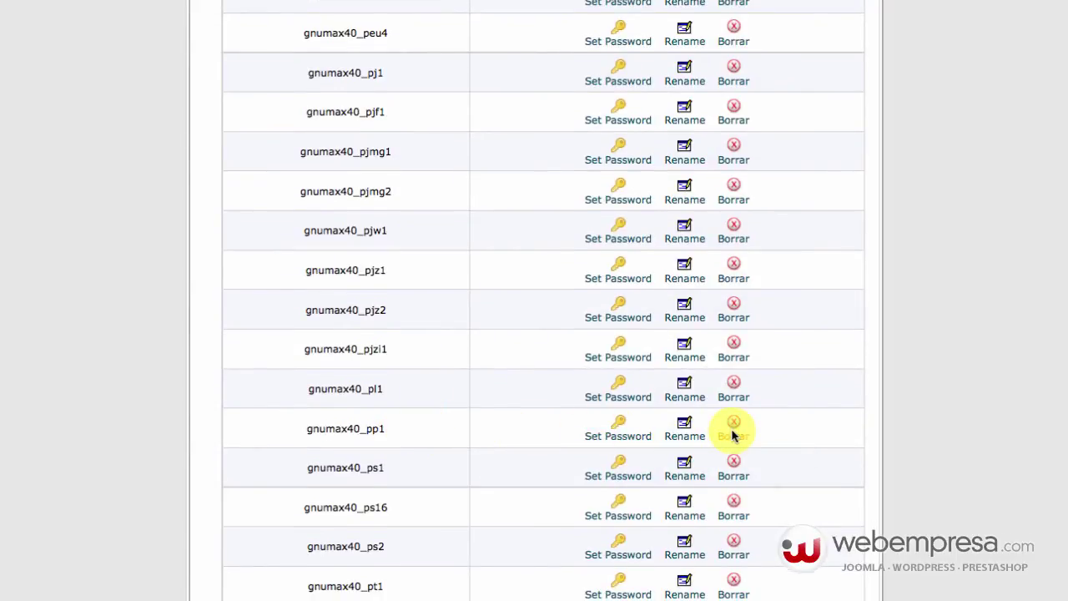
left_click(242, 225)
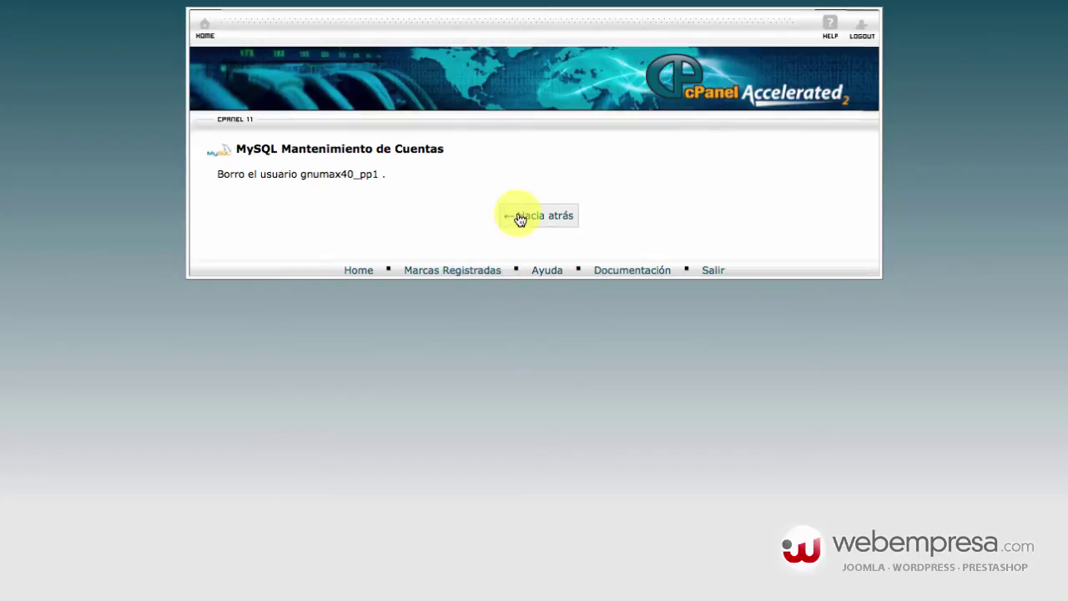
Return to the MySQL databases page and set its database list to 100 entries per page.
key("alt+Left")
scroll(663, 420, "down", 3)
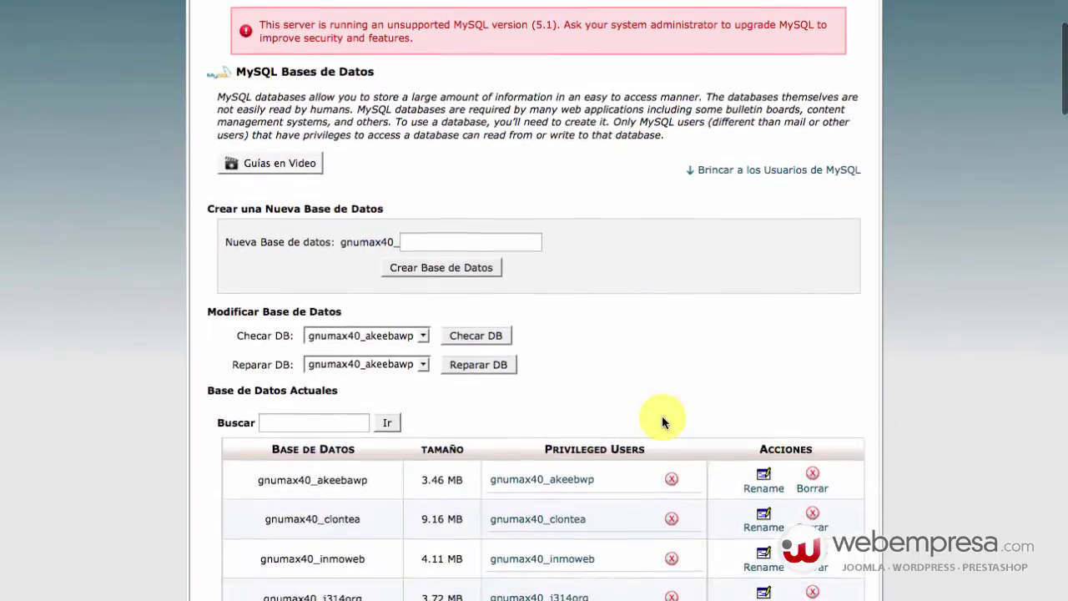
scroll(709, 428, "down", 10)
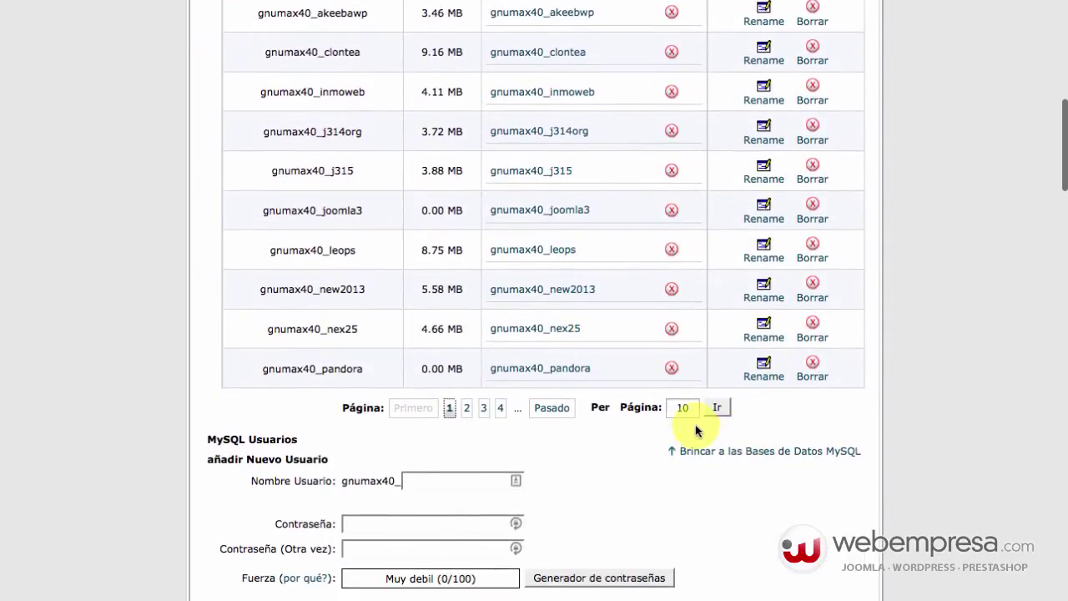
double_click(686, 406)
type("100")
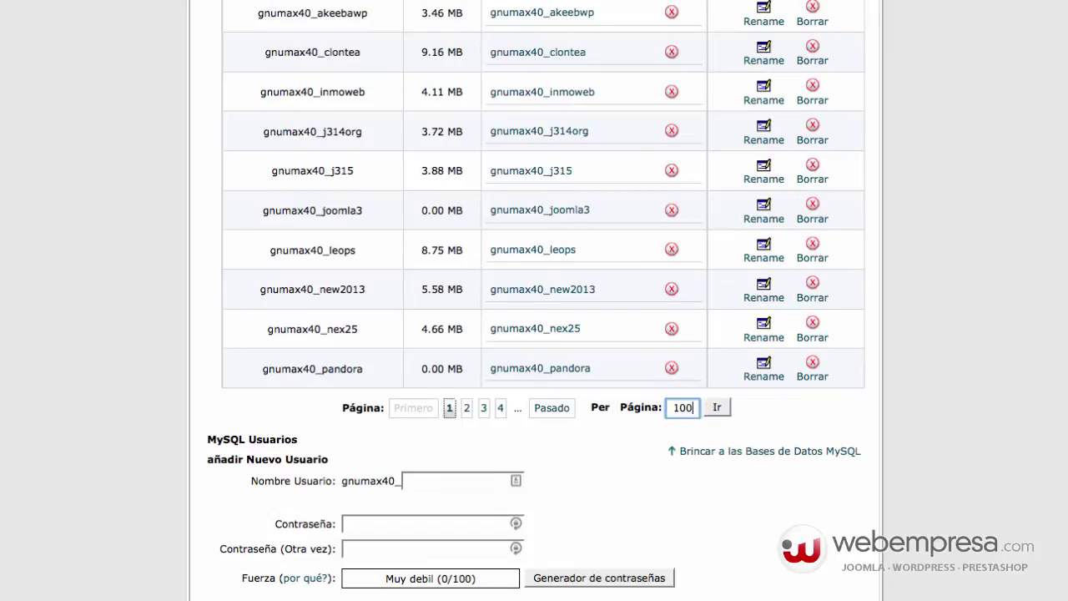
key("Return")
Delete the gnumax40_pp1 database from the list of current databases.
scroll(553, 389, "down", 20)
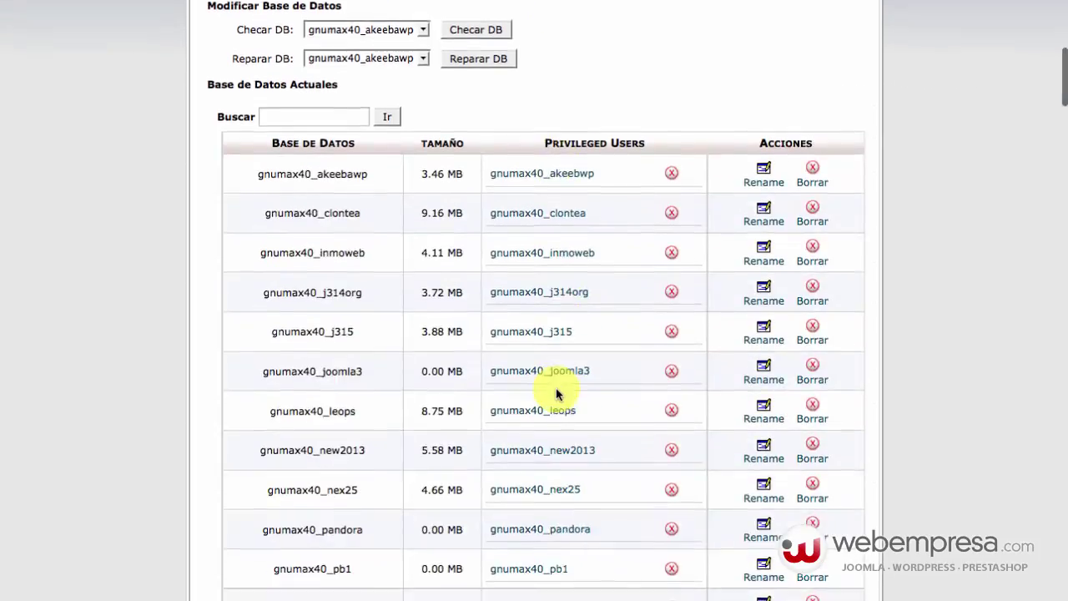
scroll(557, 395, "down", 15)
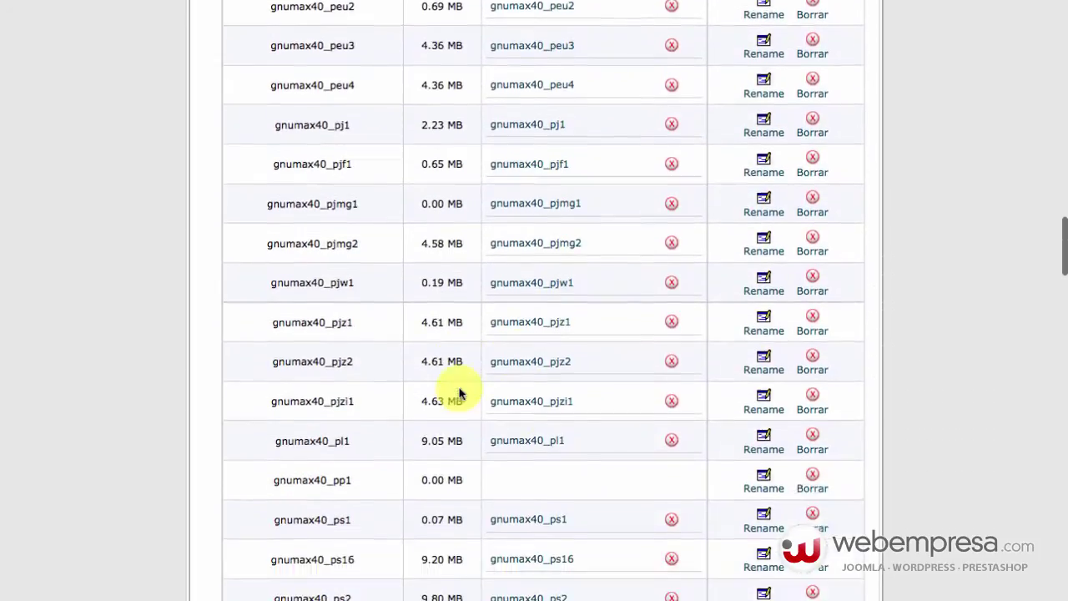
scroll(455, 394, "down", 1)
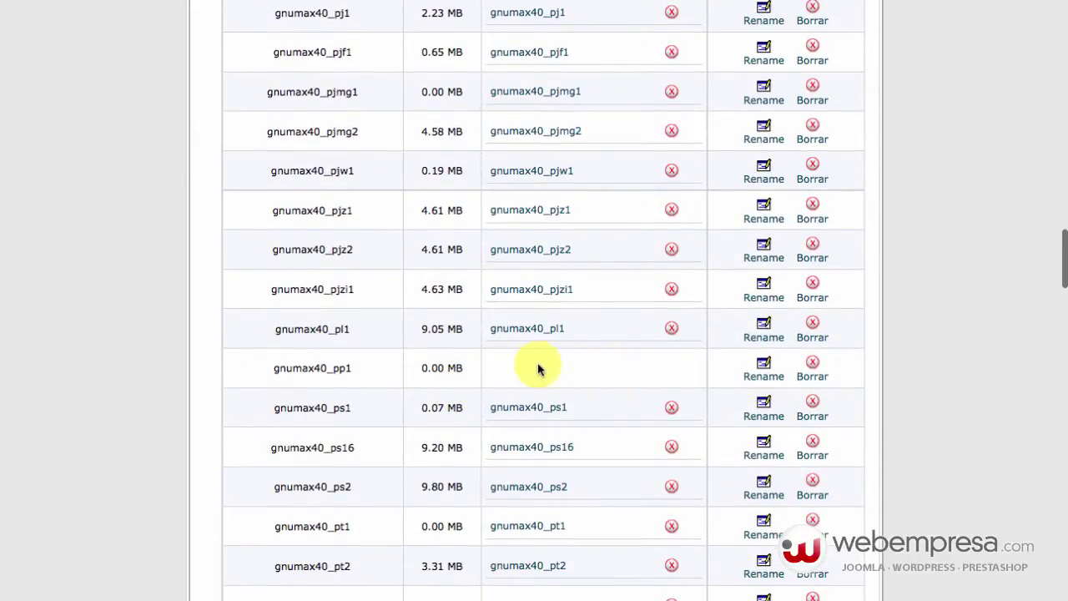
left_click(816, 375)
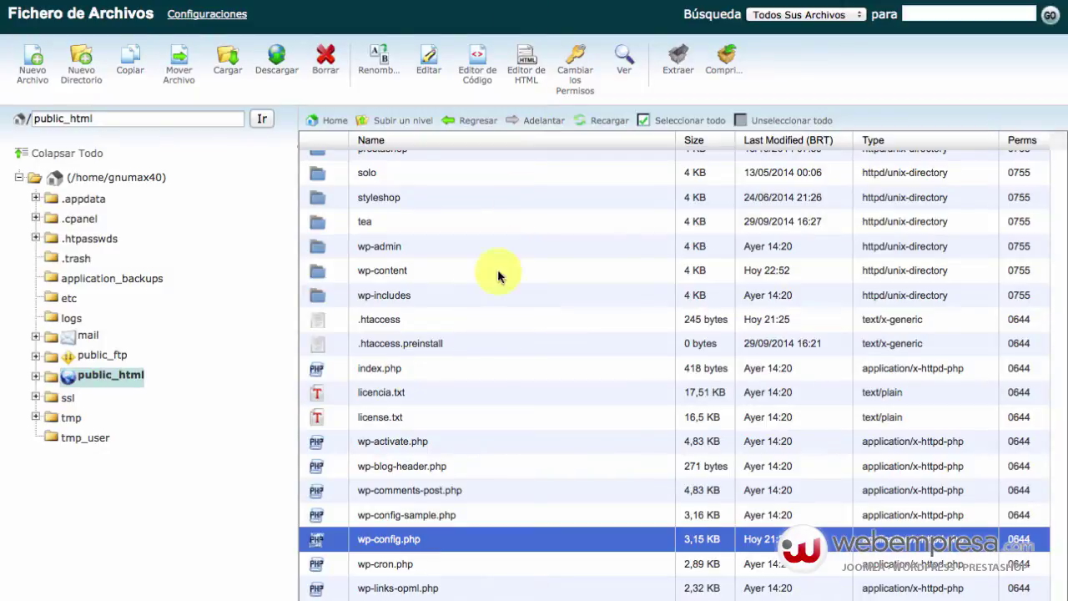
Load the site at gnumax40.webempresa.eu/pandora and look through its home page.
scroll(317, 406, "down", 3)
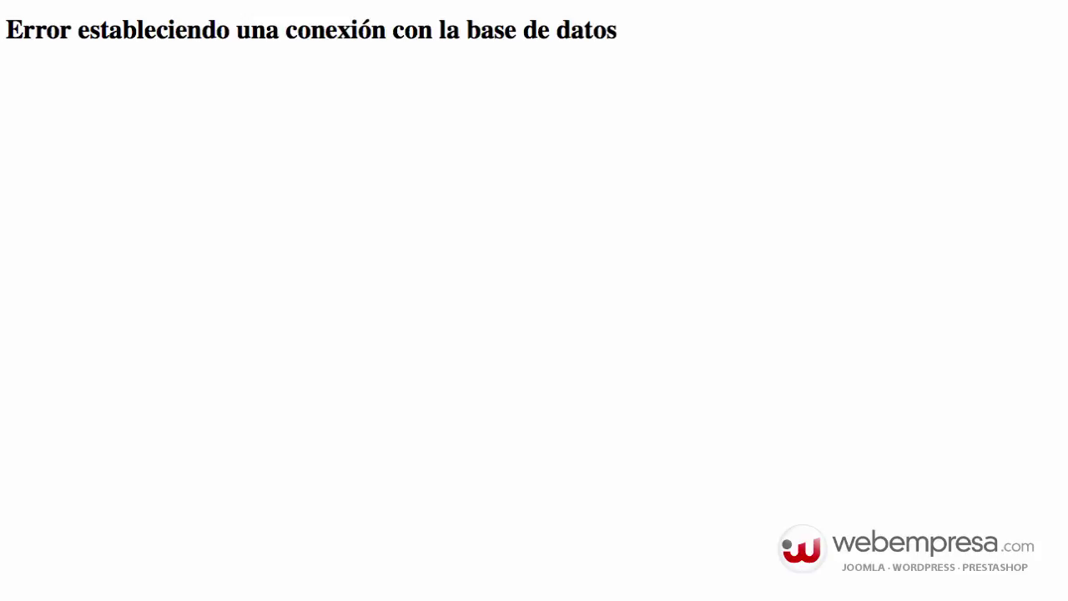
type("pando")
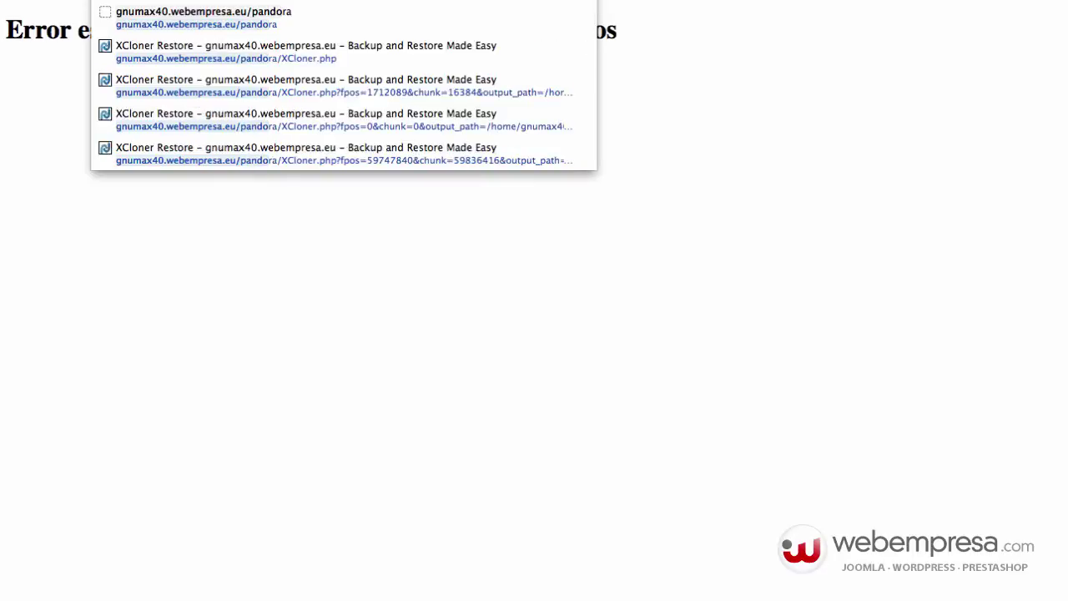
key("Return")
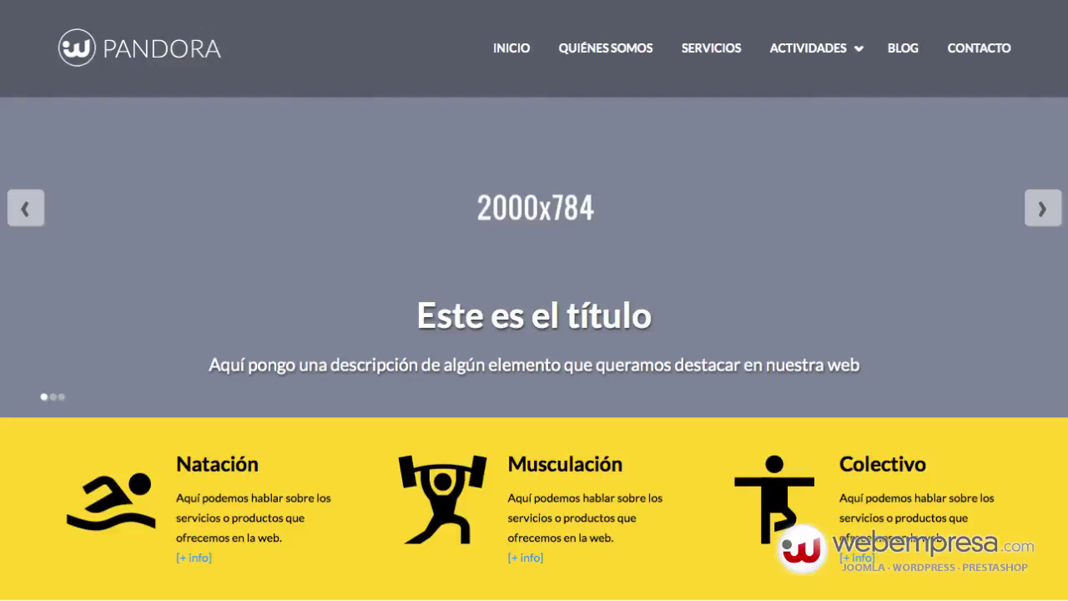
scroll(422, 246, "down", 10)
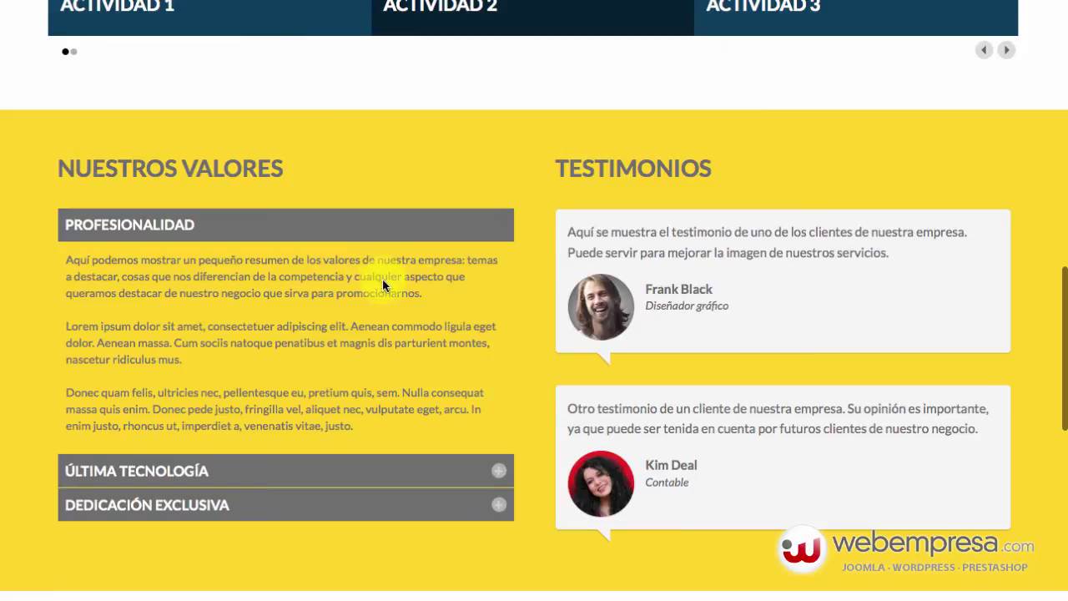
scroll(382, 300, "down", 5)
scroll(383, 305, "up", 15)
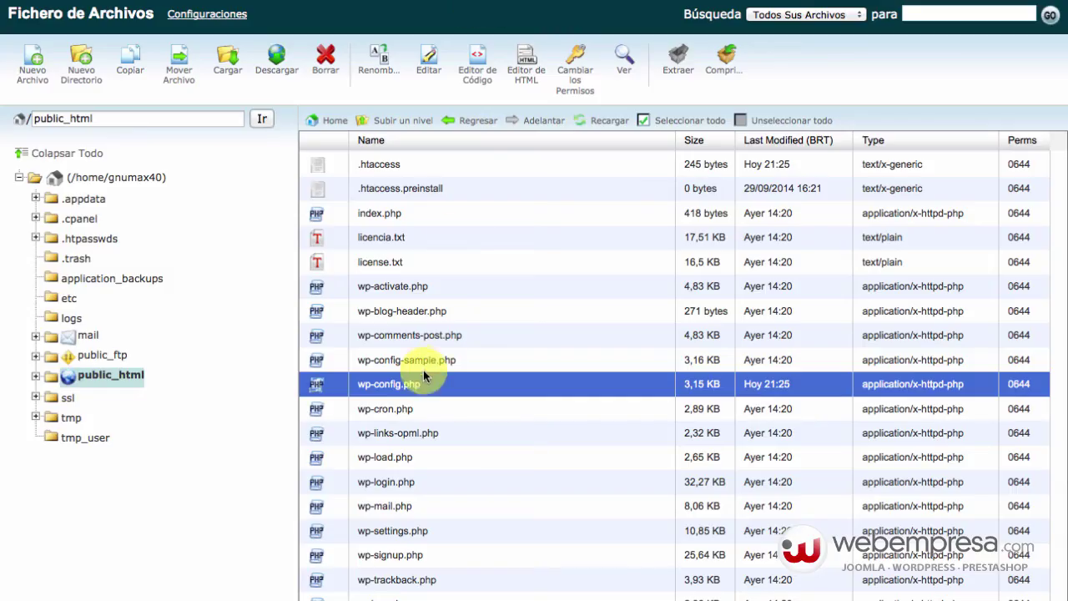
scroll(410, 291, "up", 5)
scroll(434, 339, "down", 2)
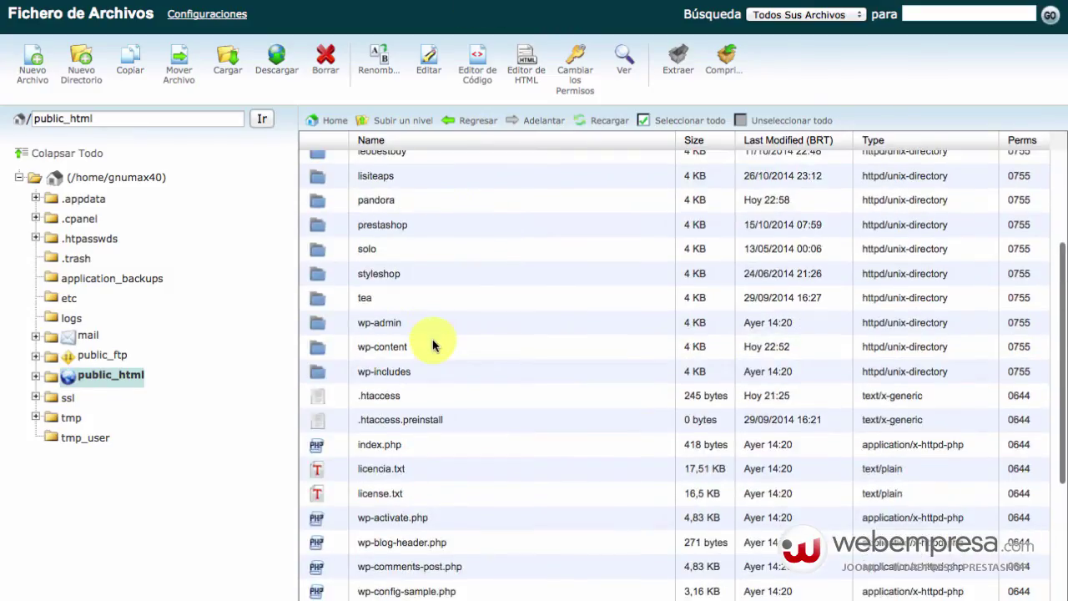
scroll(433, 345, "down", 5)
left_click(437, 293)
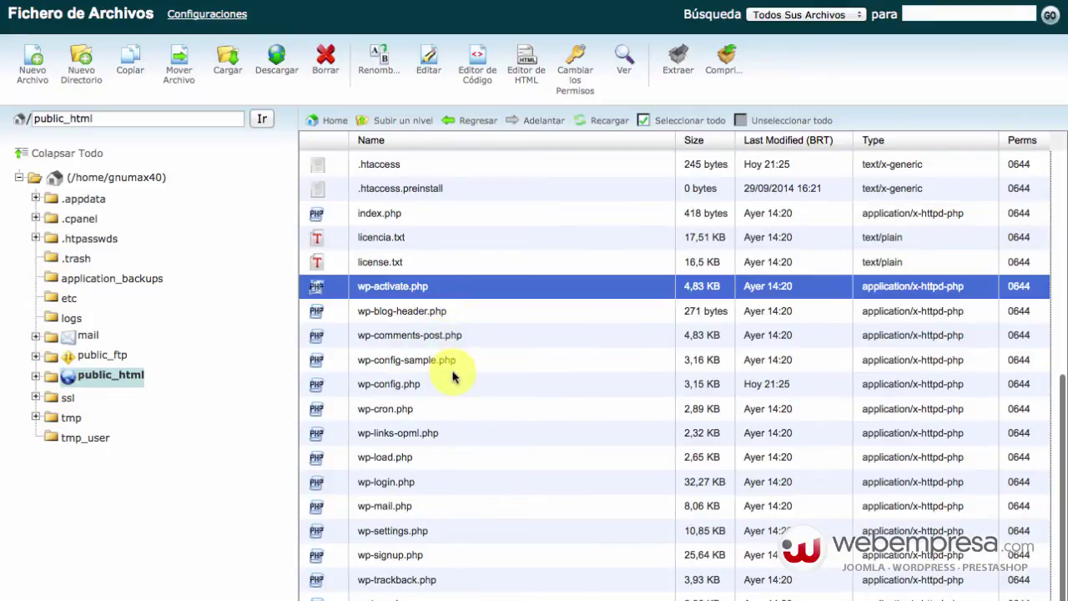
Delete the administrator folder and everything from wp-admin through the last WordPress file in public_html, except .htaccess.
scroll(448, 534, "up", 4)
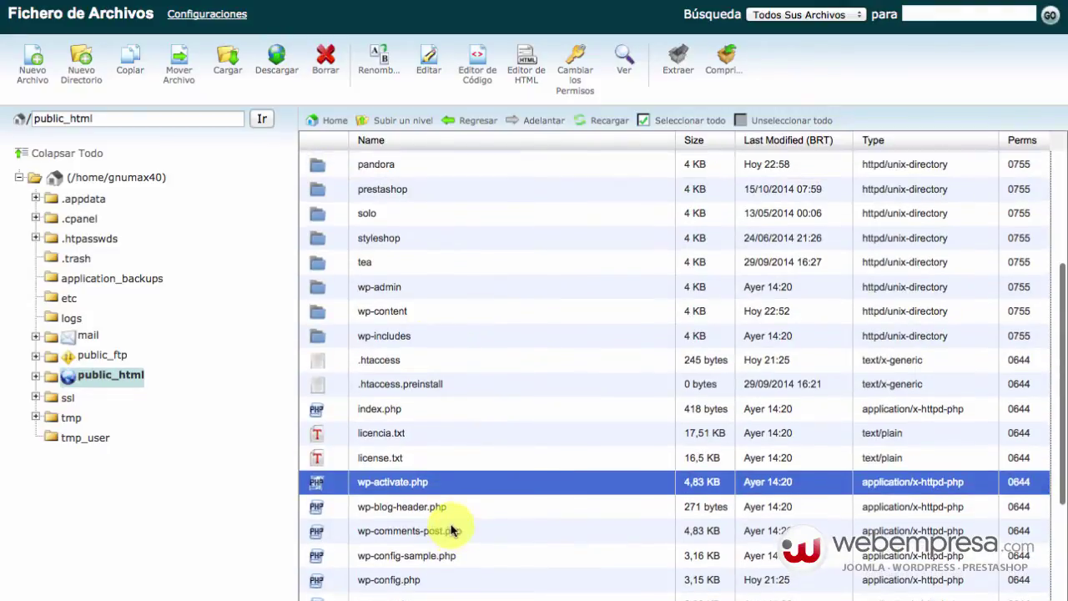
left_click(421, 291)
scroll(452, 357, "down", 4)
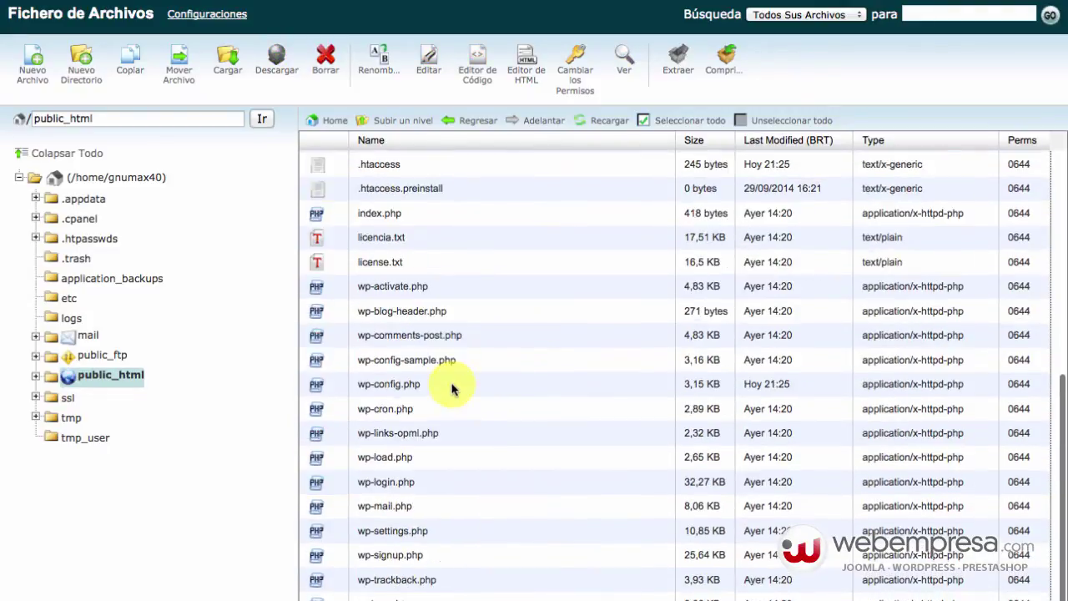
left_click(417, 594, "shift")
scroll(460, 508, "up", 3)
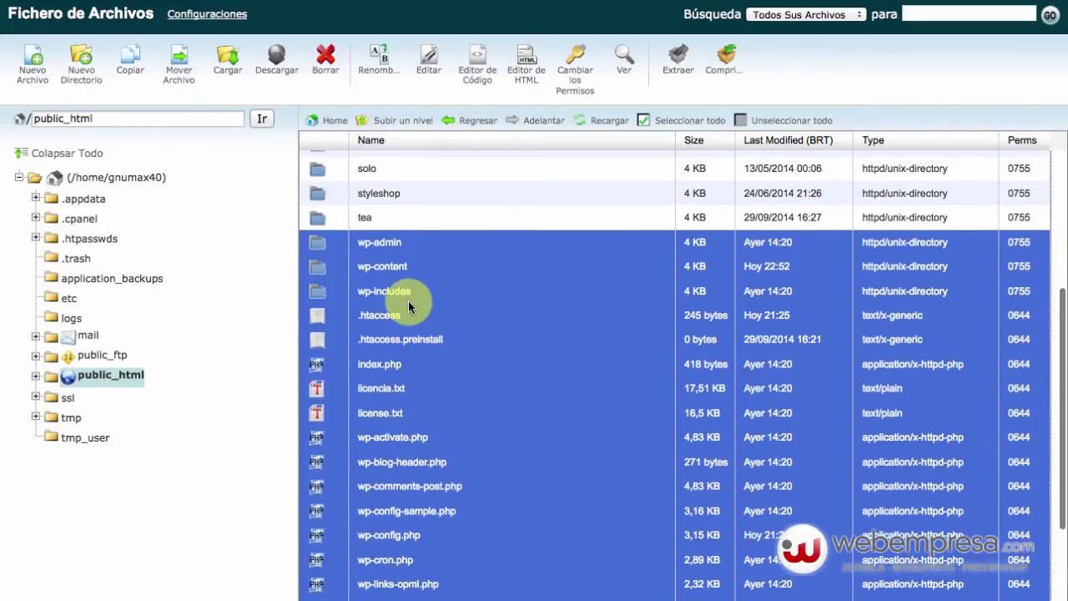
left_click(412, 314, "super")
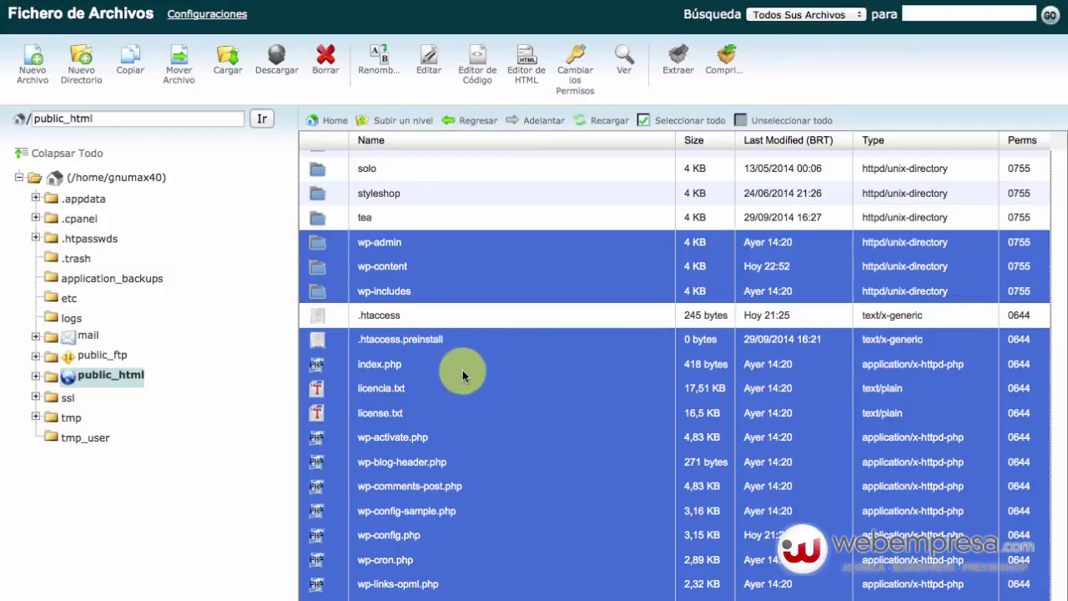
scroll(461, 378, "up", 5)
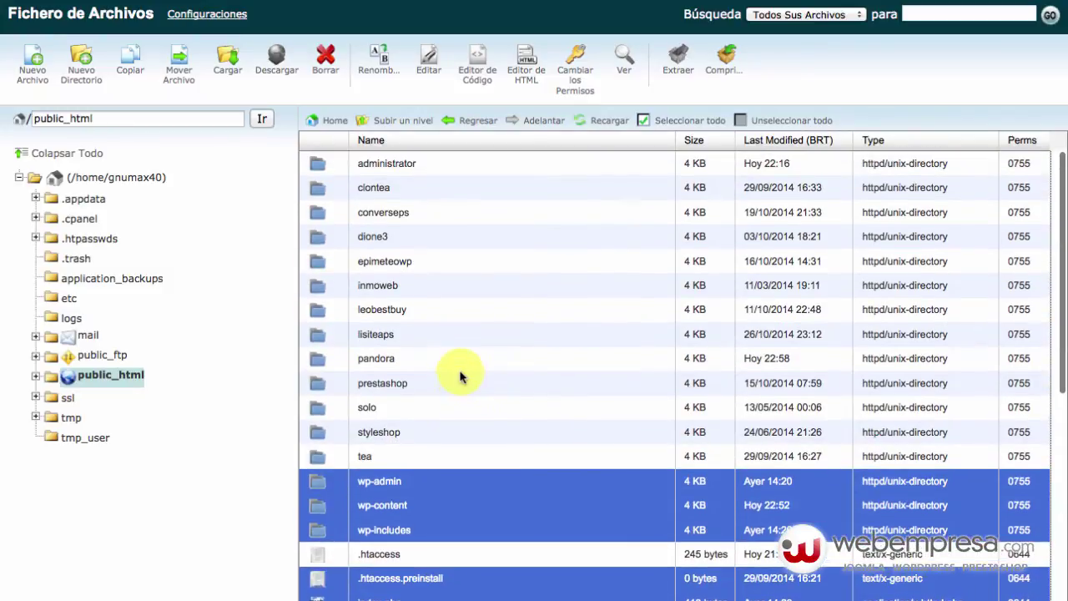
left_click(434, 164, "super")
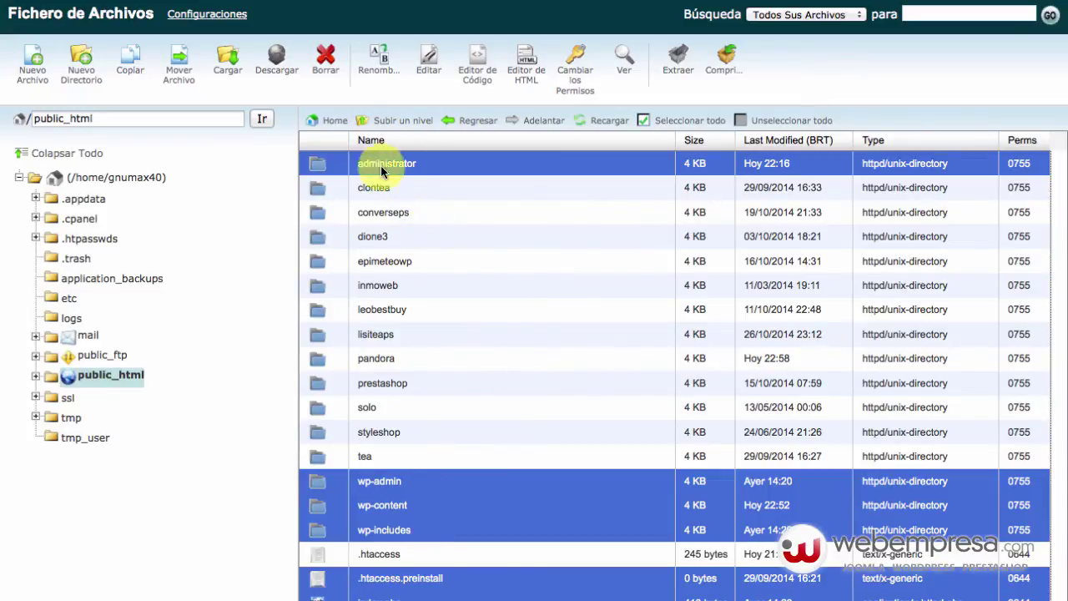
left_click(324, 57)
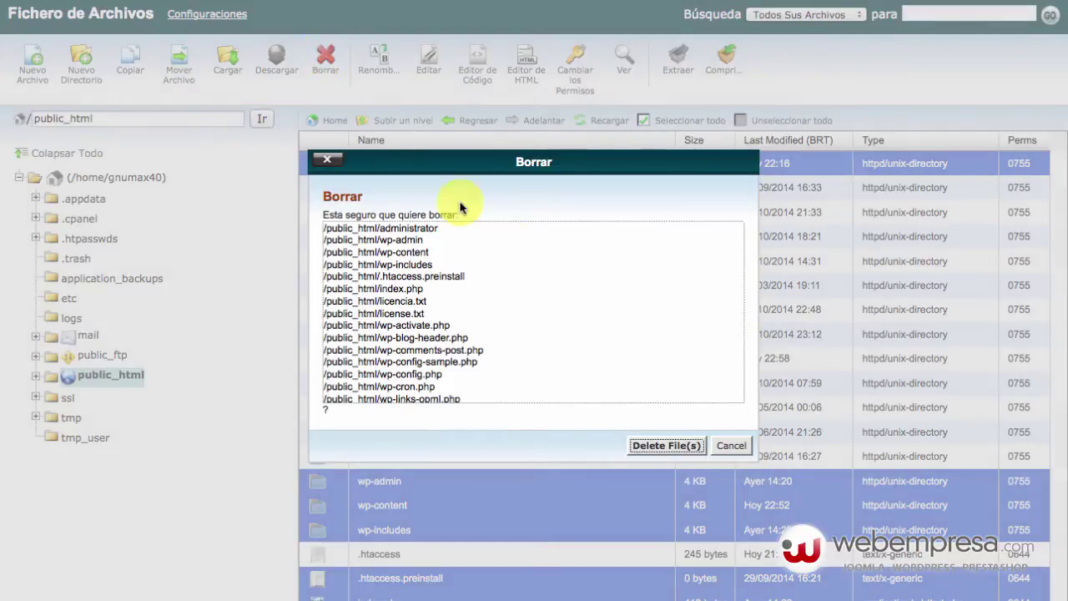
scroll(550, 307, "down", 5)
left_click(658, 443)
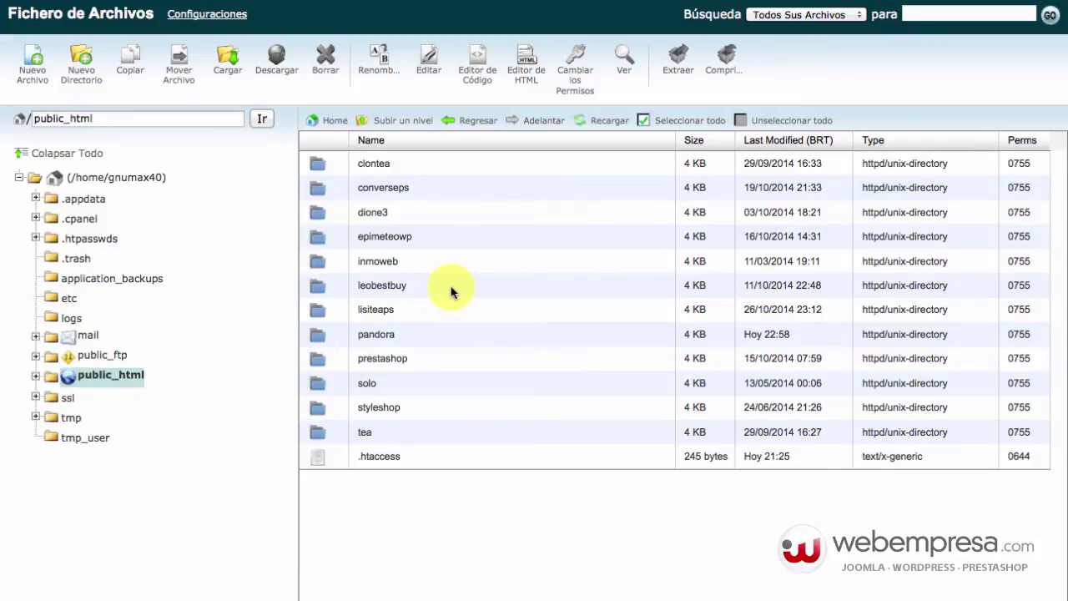
Check the remaining .htaccess file in public_html and look through the contents of the pandora folder.
left_click(409, 462)
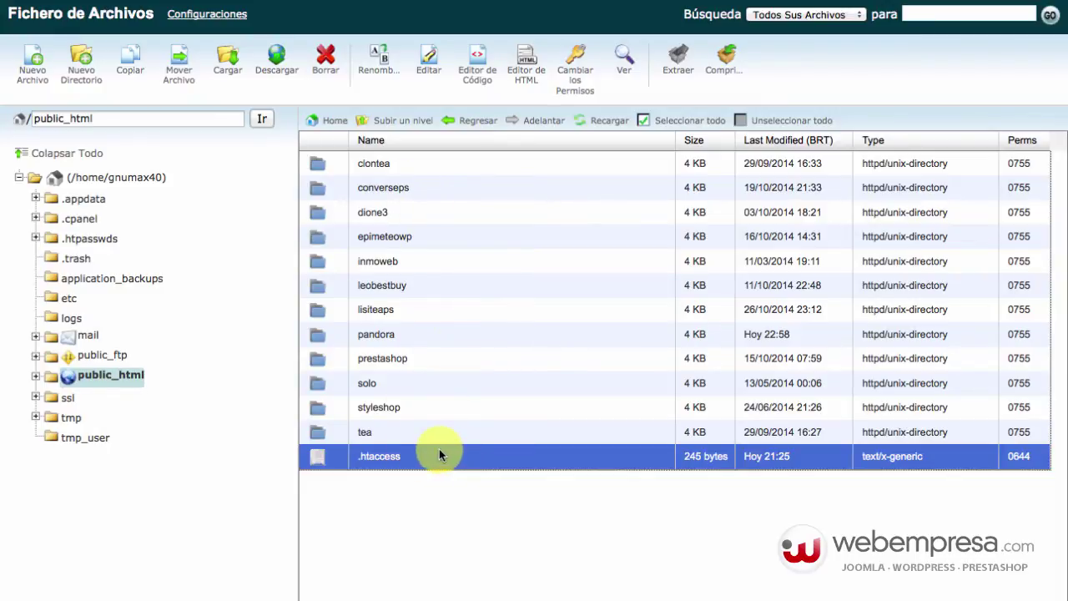
left_click(409, 334)
double_click(410, 334)
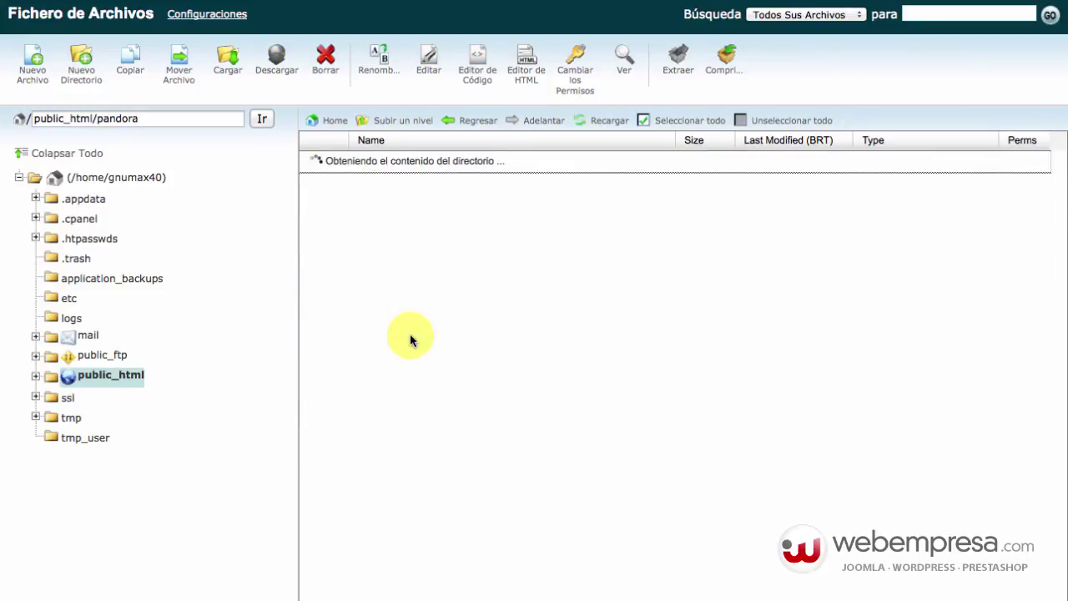
scroll(421, 238, "down", 3)
scroll(455, 259, "up", 2)
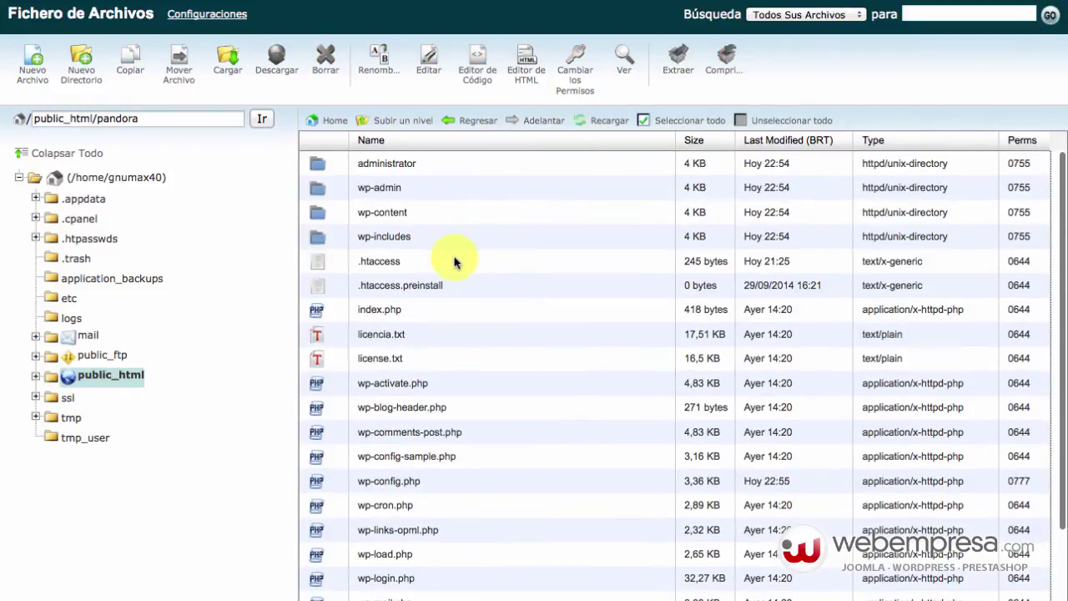
left_click(403, 122)
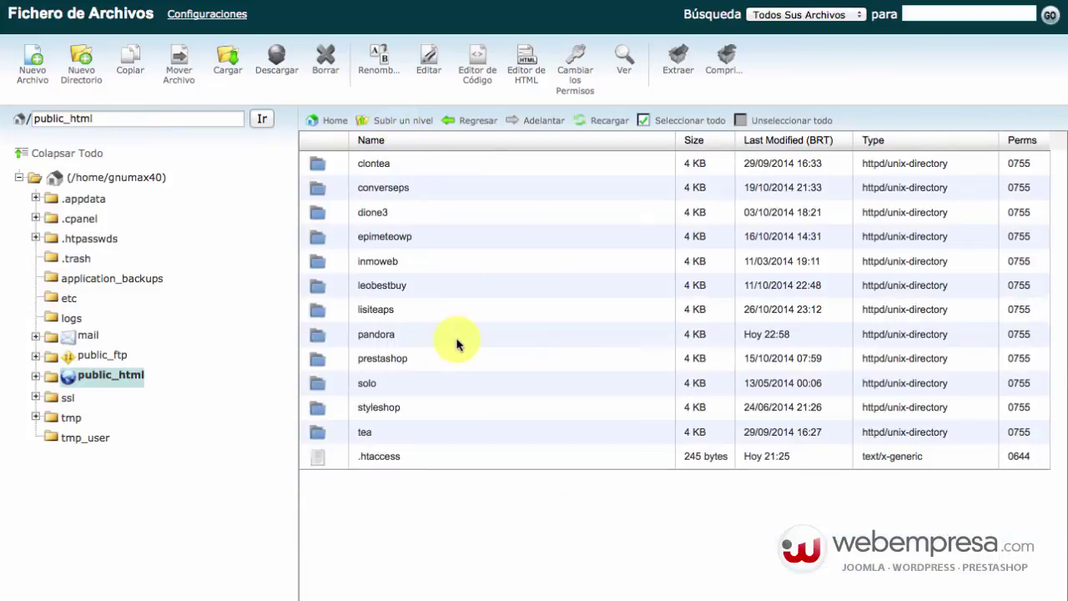
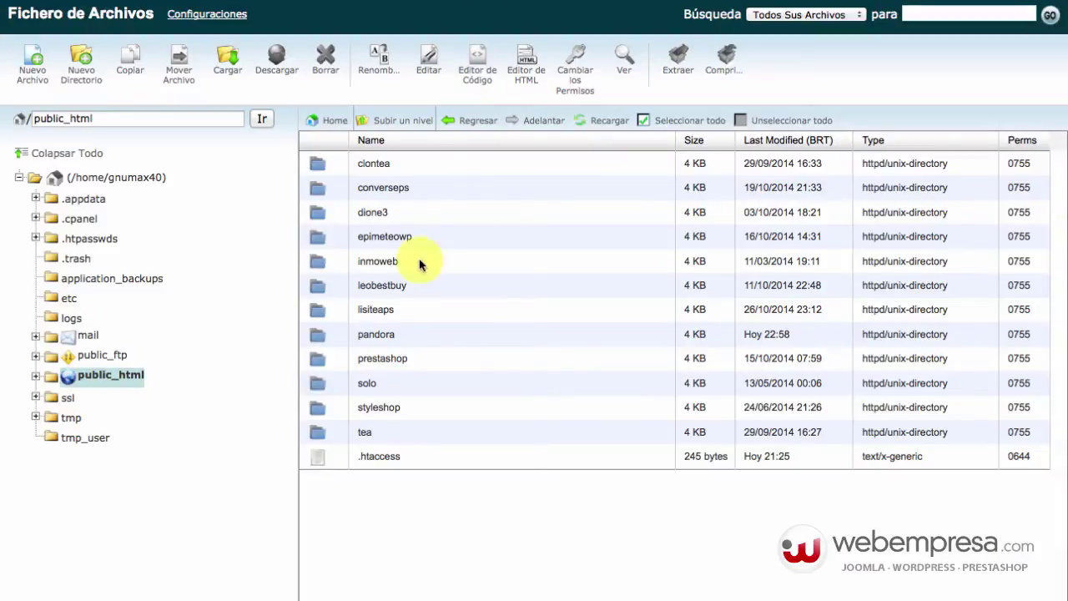
double_click(421, 337)
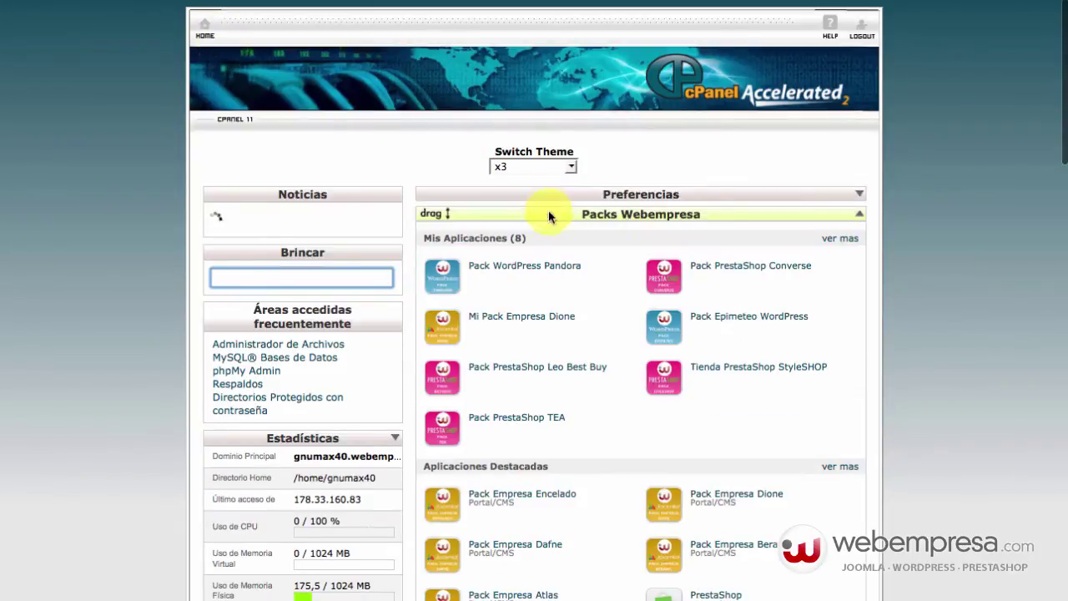
Go to Packs Webempresa from the cPanel home page and open the Pack WordPress Pandora entry for editing.
scroll(539, 318, "down", 10)
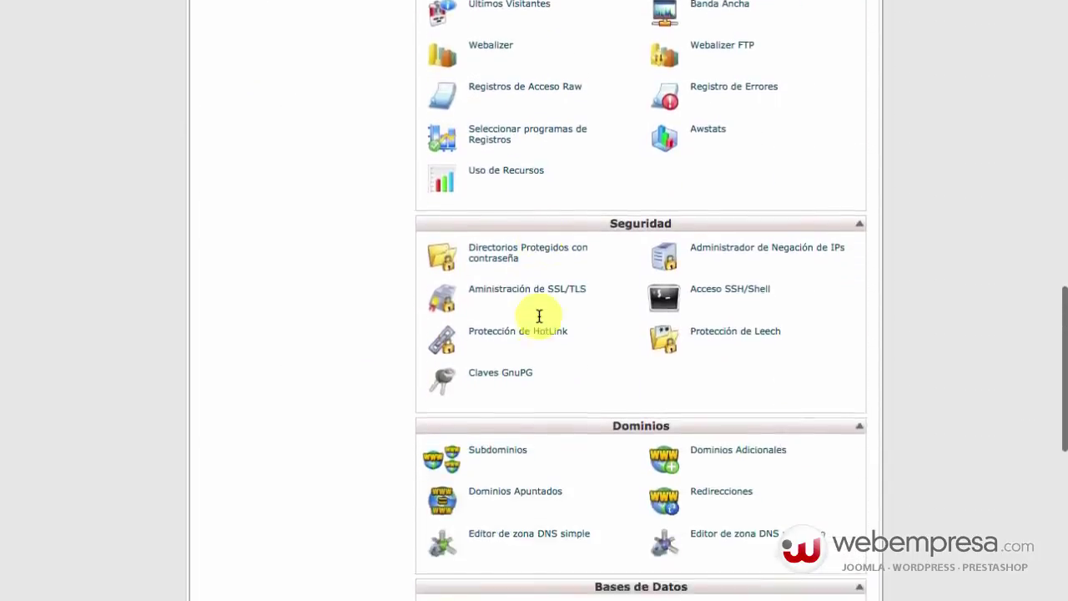
scroll(539, 317, "down", 5)
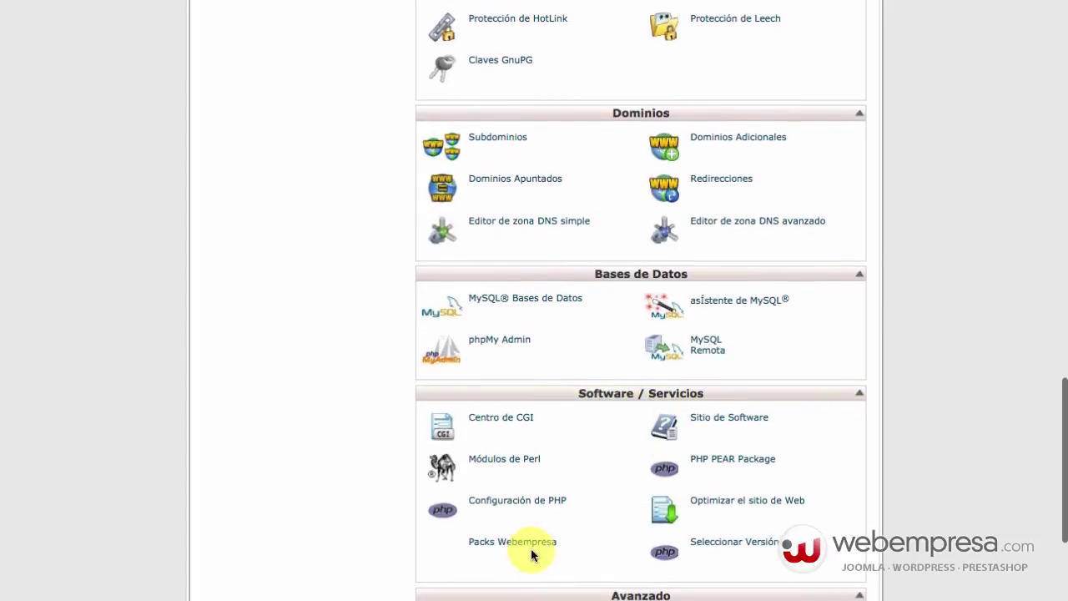
left_click(458, 544)
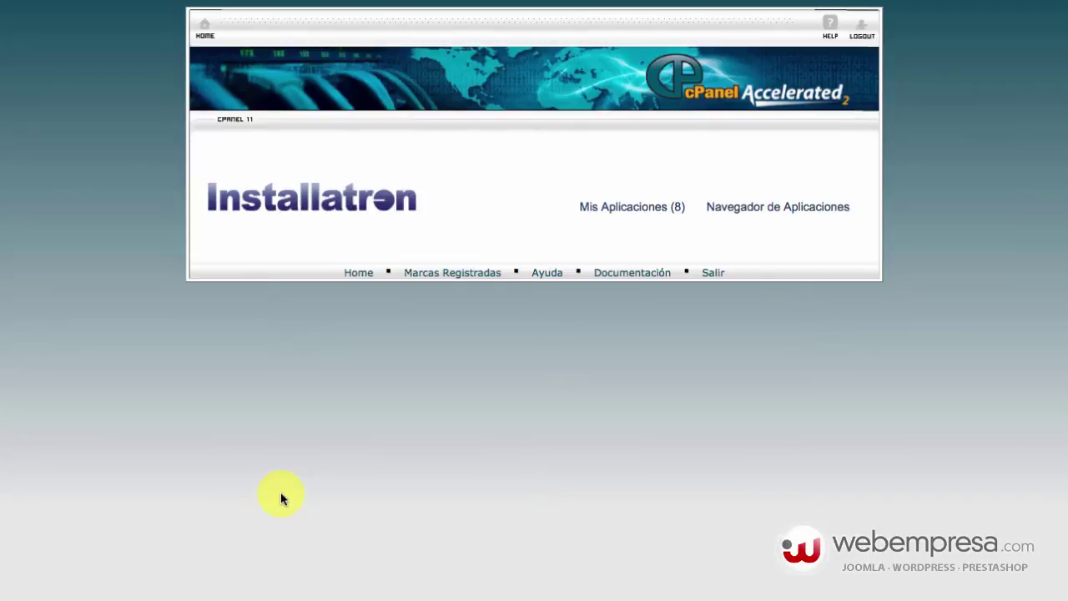
scroll(555, 447, "down", 7)
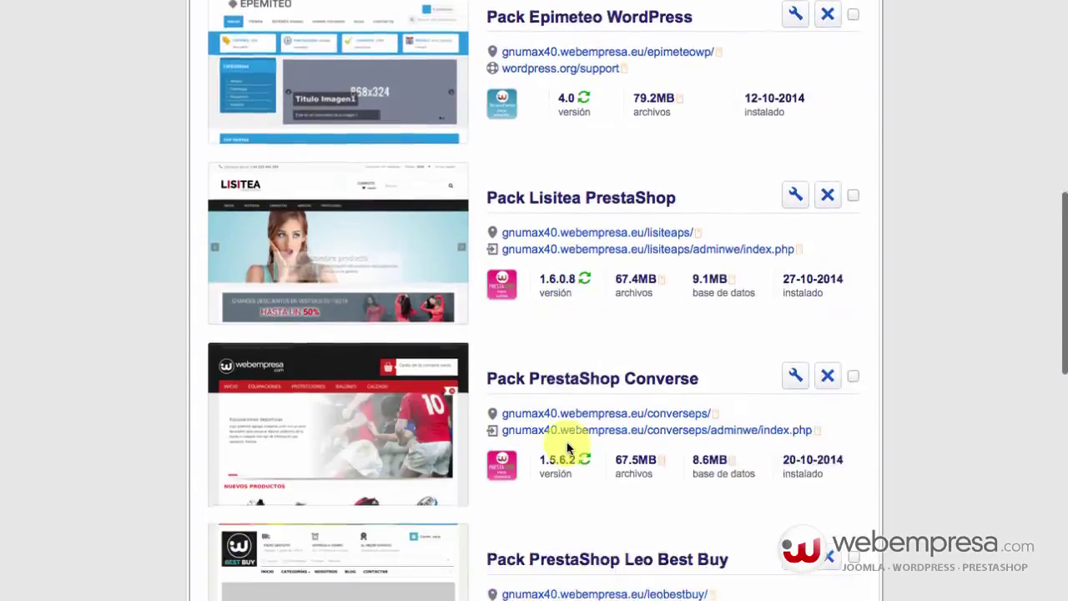
scroll(568, 448, "down", 9)
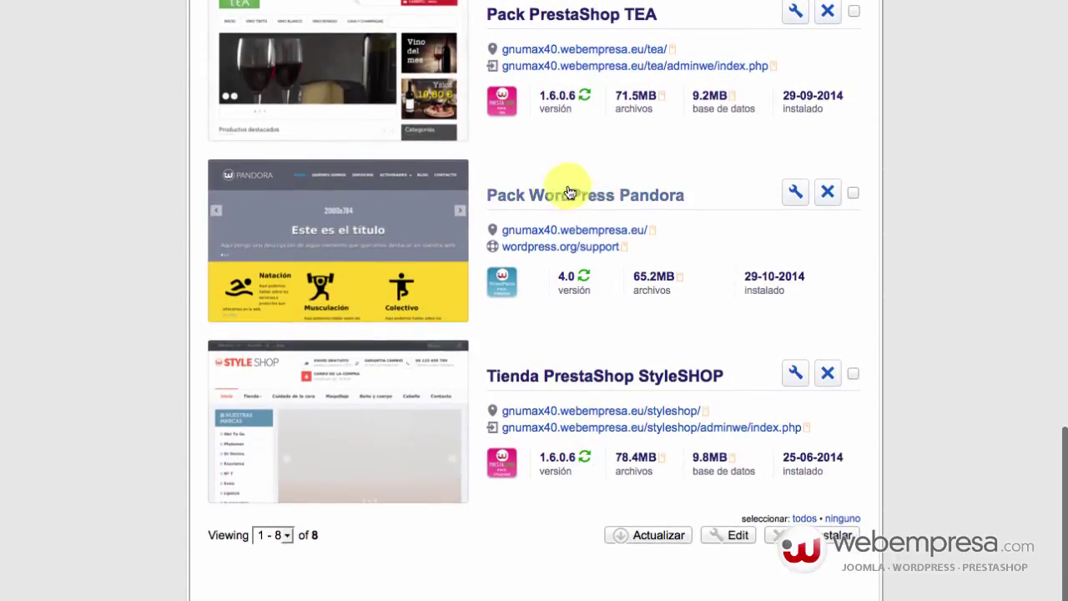
left_click(854, 193)
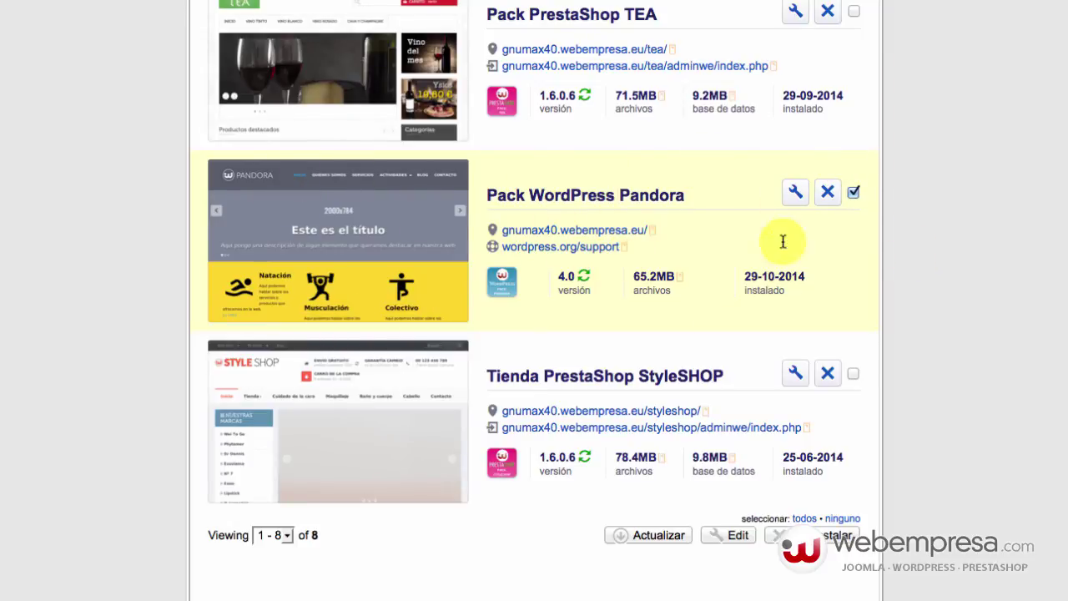
left_click(794, 195)
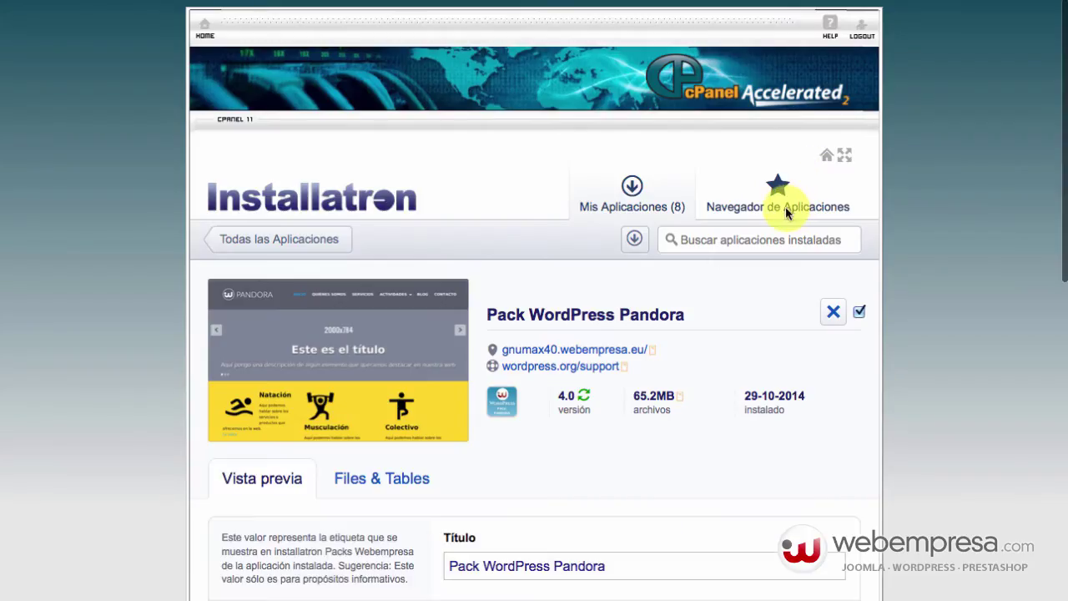
Examine the Pack WordPress Pandora overview settings, its database details and its associated files and tables.
scroll(727, 406, "down", 5)
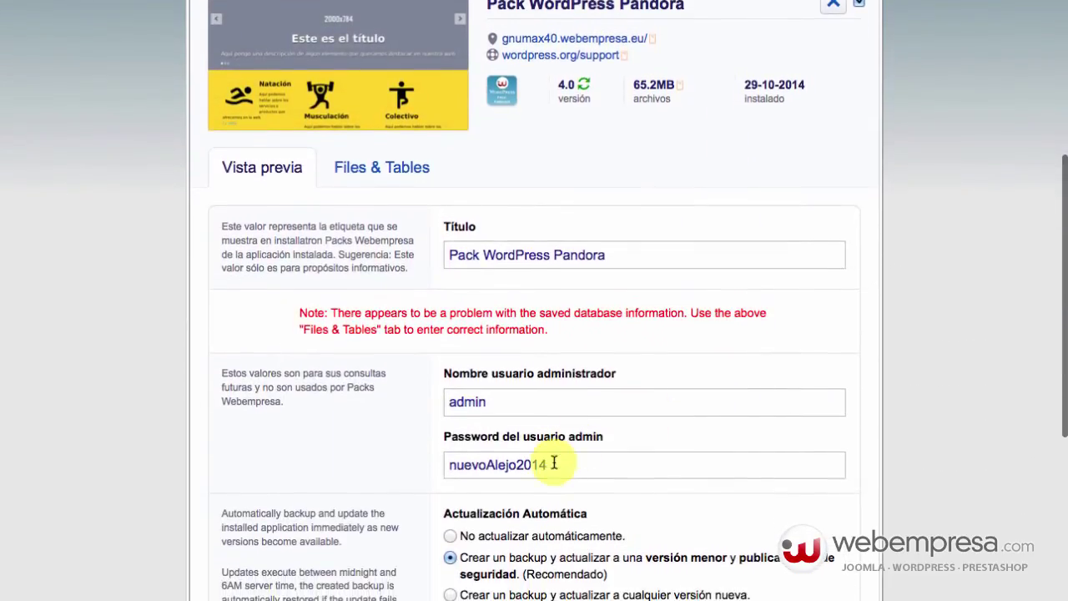
scroll(547, 470, "down", 5)
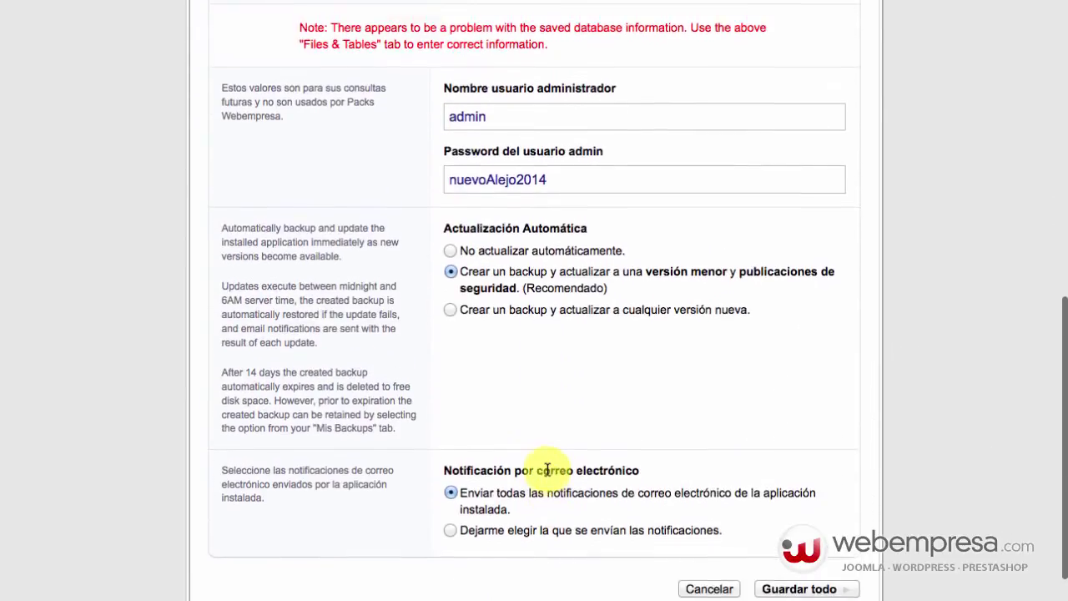
scroll(546, 469, "up", 4)
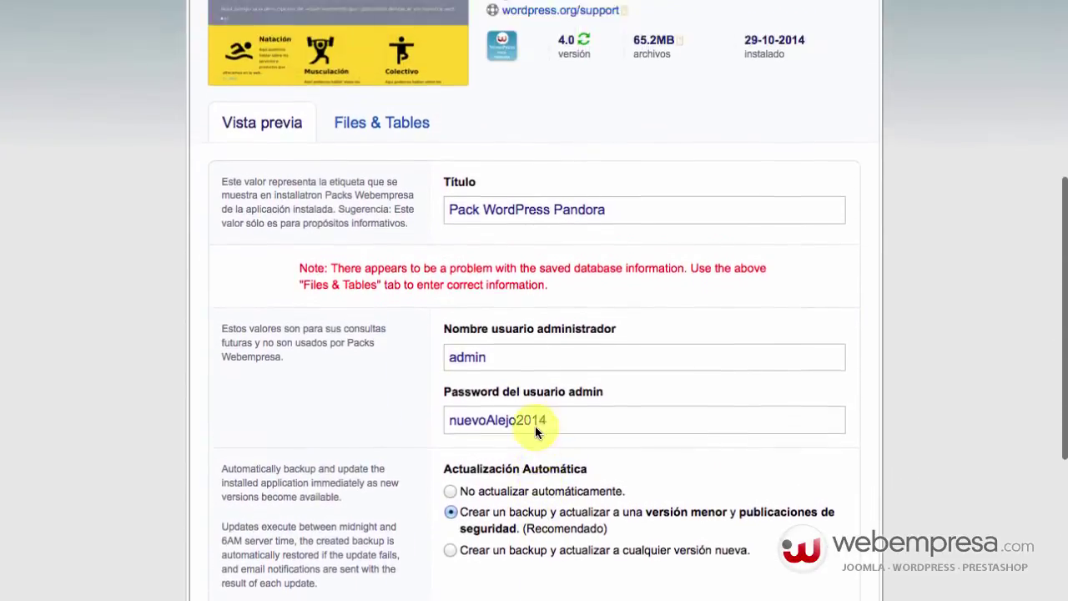
scroll(537, 432, "up", 2)
left_click(390, 241)
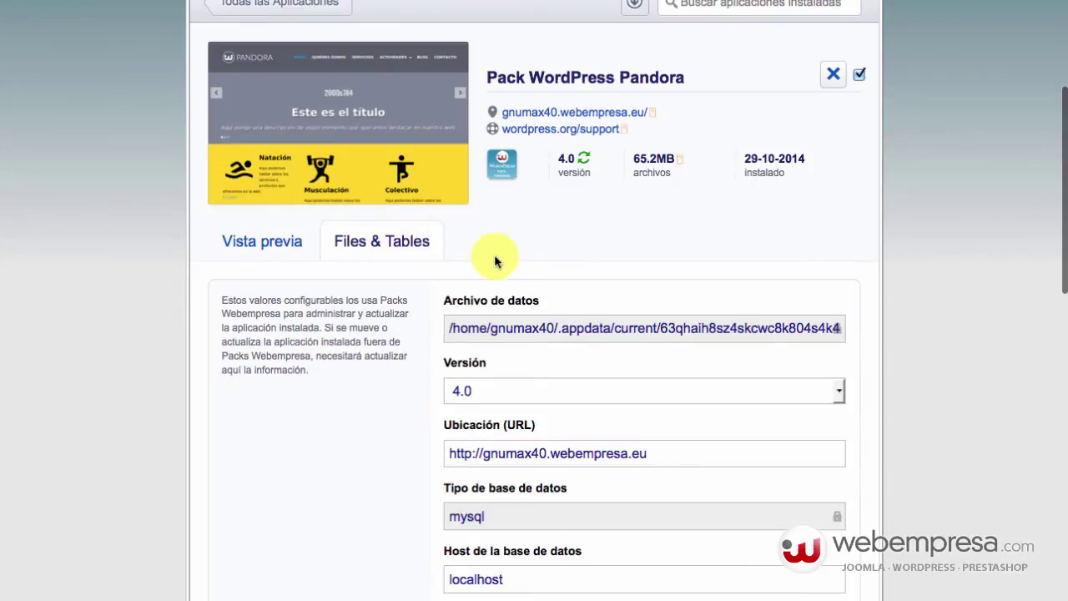
scroll(534, 421, "down", 5)
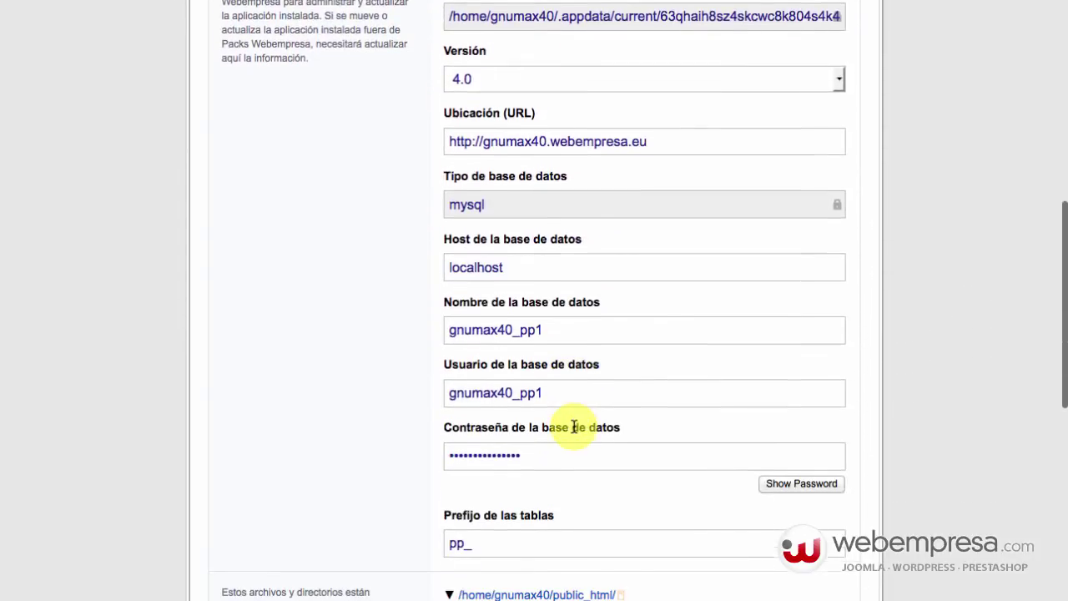
scroll(574, 427, "down", 8)
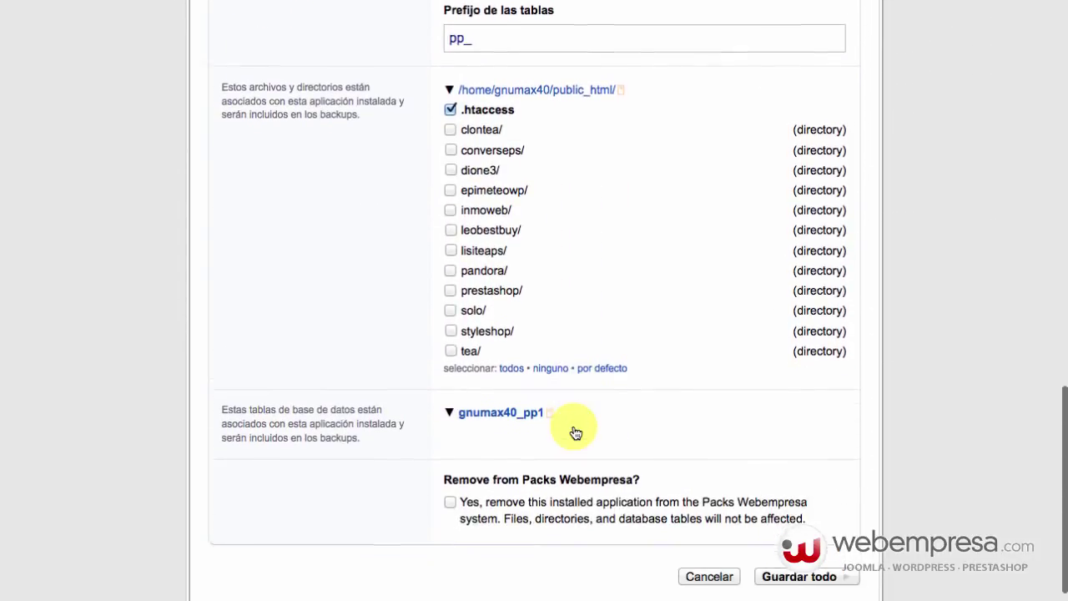
scroll(575, 431, "up", 9)
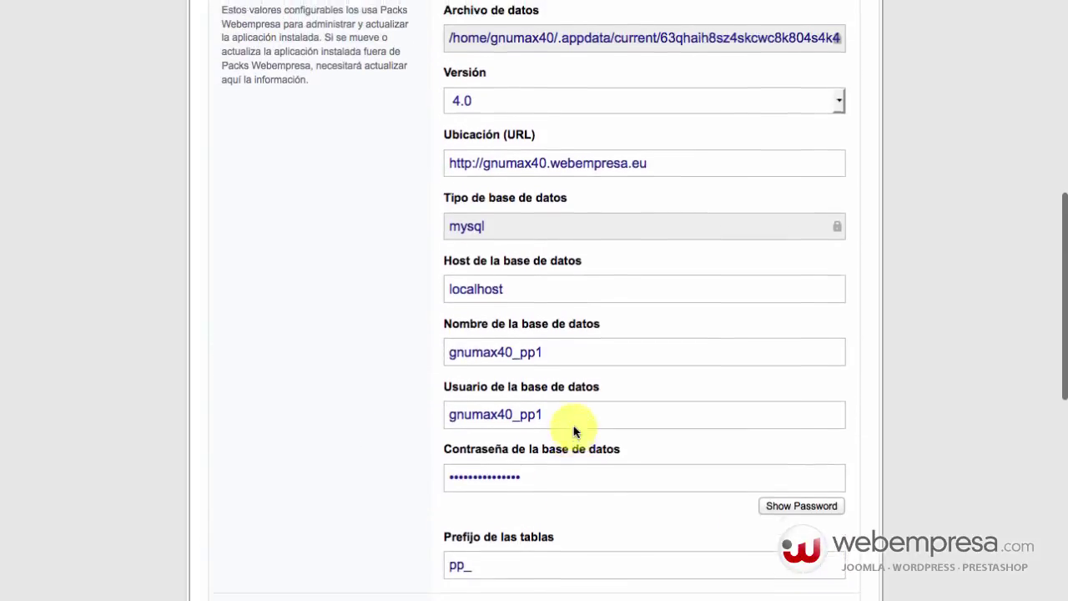
scroll(574, 431, "up", 2)
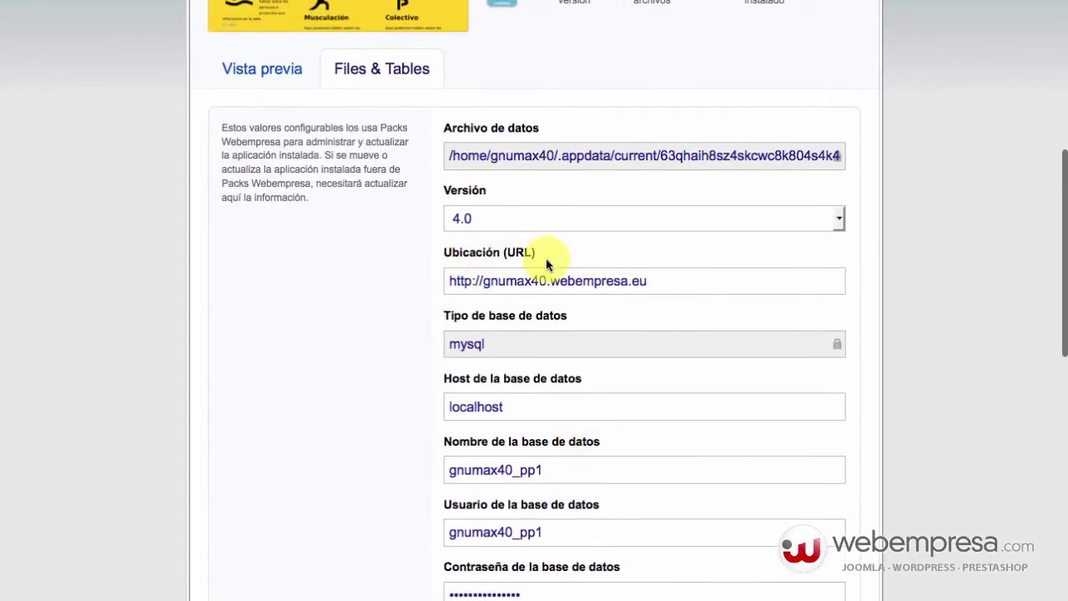
left_click(663, 279)
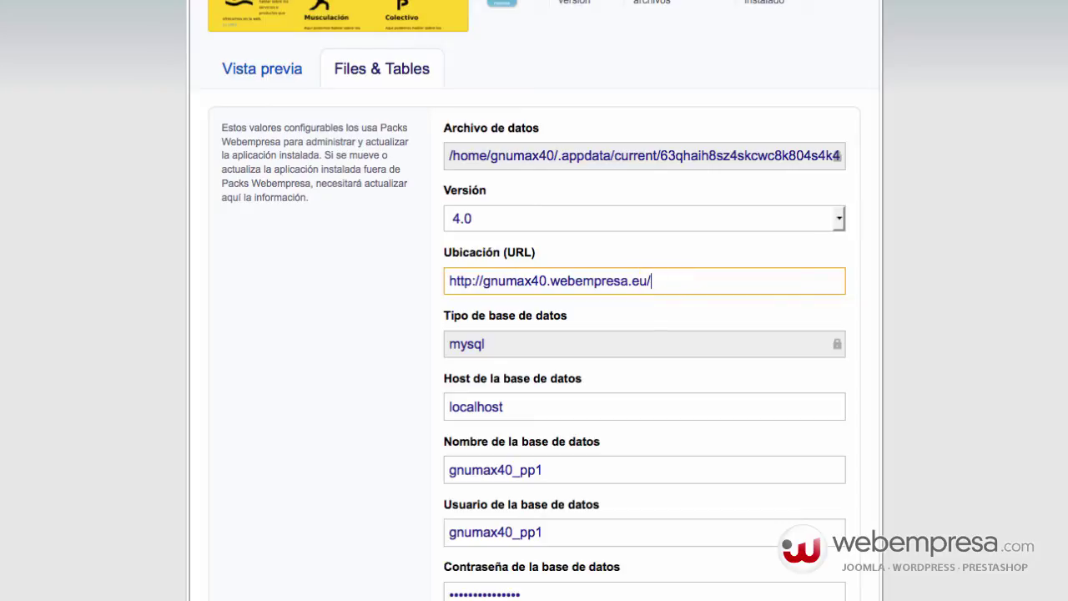
type("/pandora")
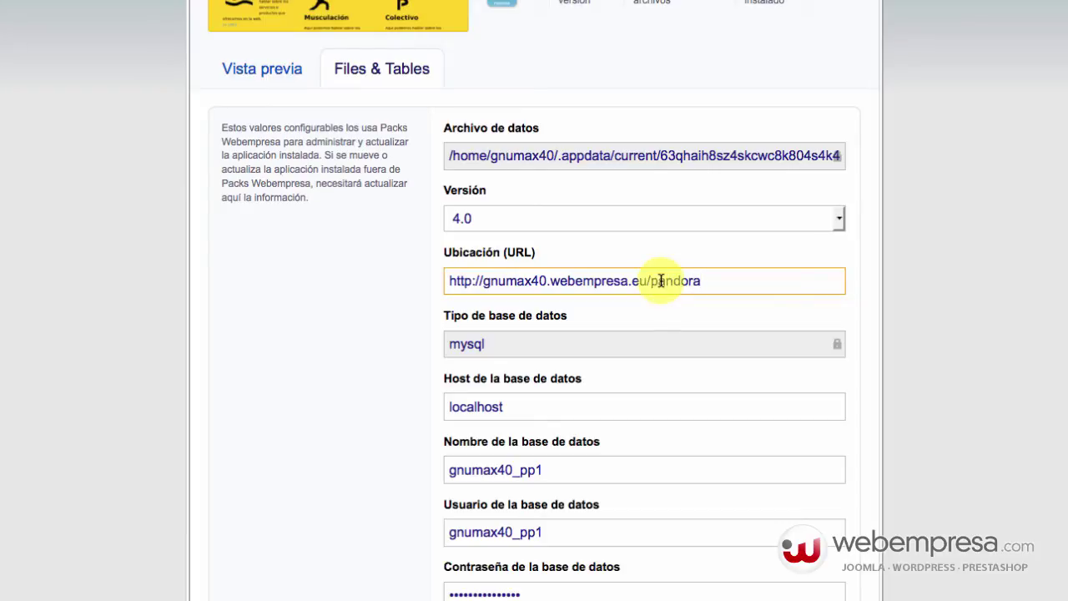
scroll(667, 434, "down", 10)
scroll(680, 469, "down", 3)
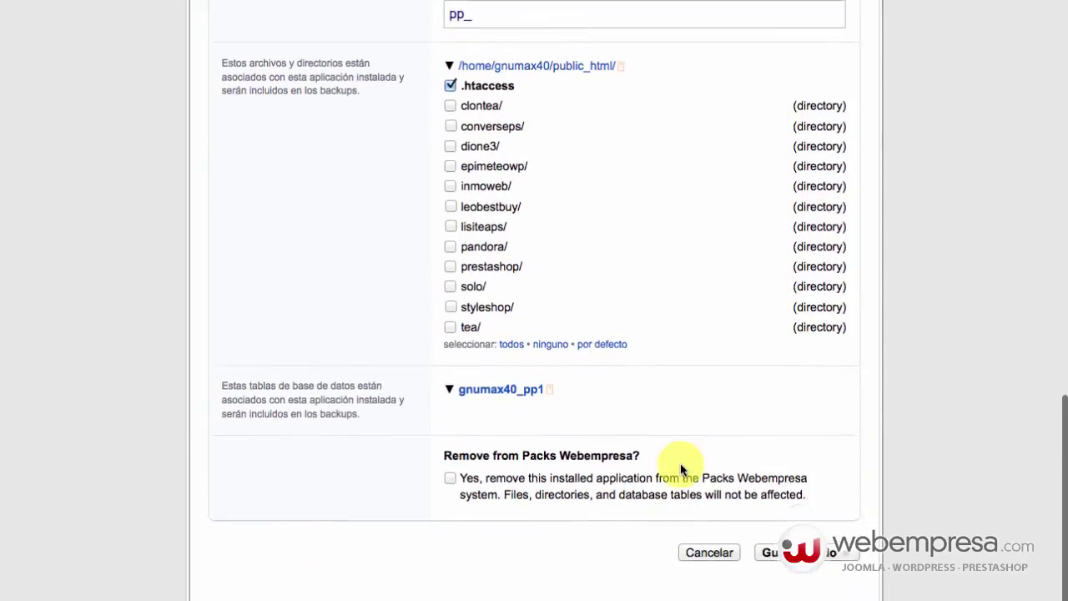
left_click(774, 535)
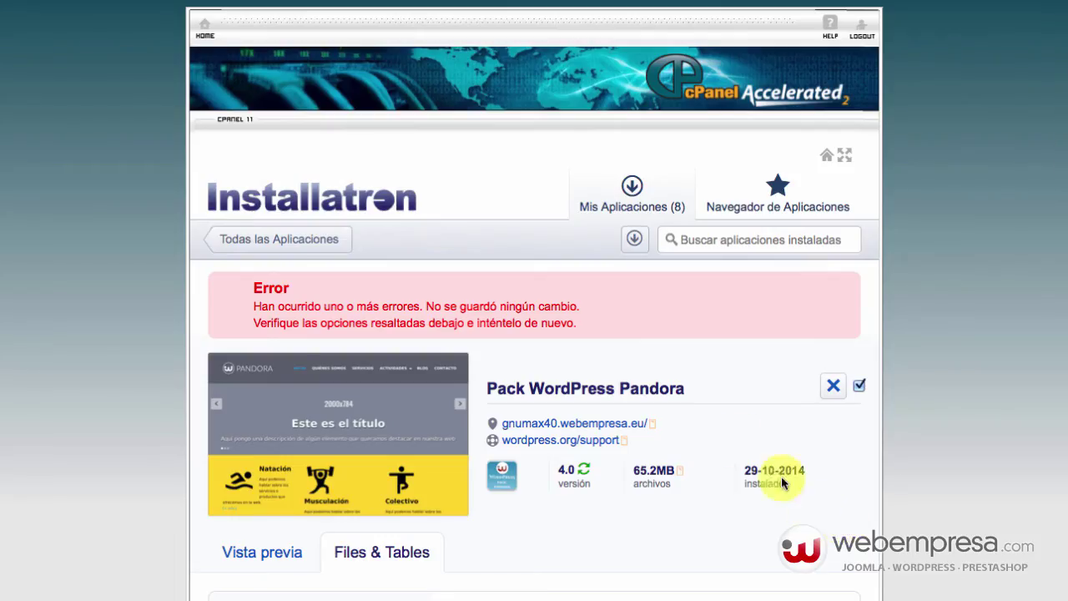
Examine the validation note under the pack's location URL and highlight its text.
scroll(582, 355, "down", 3)
scroll(582, 354, "down", 4)
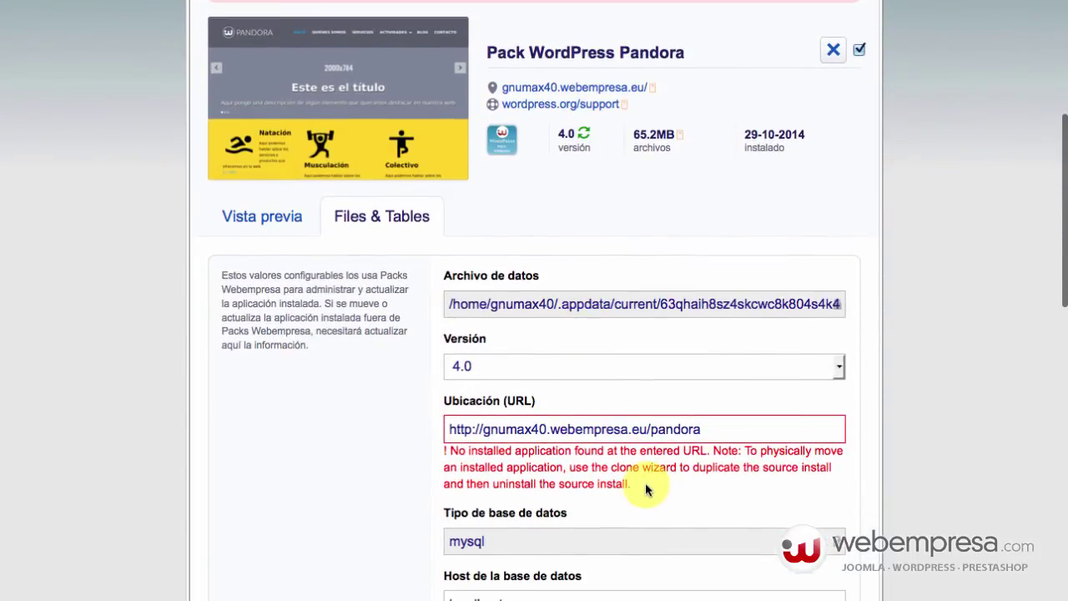
left_click_drag(634, 484, 436, 431)
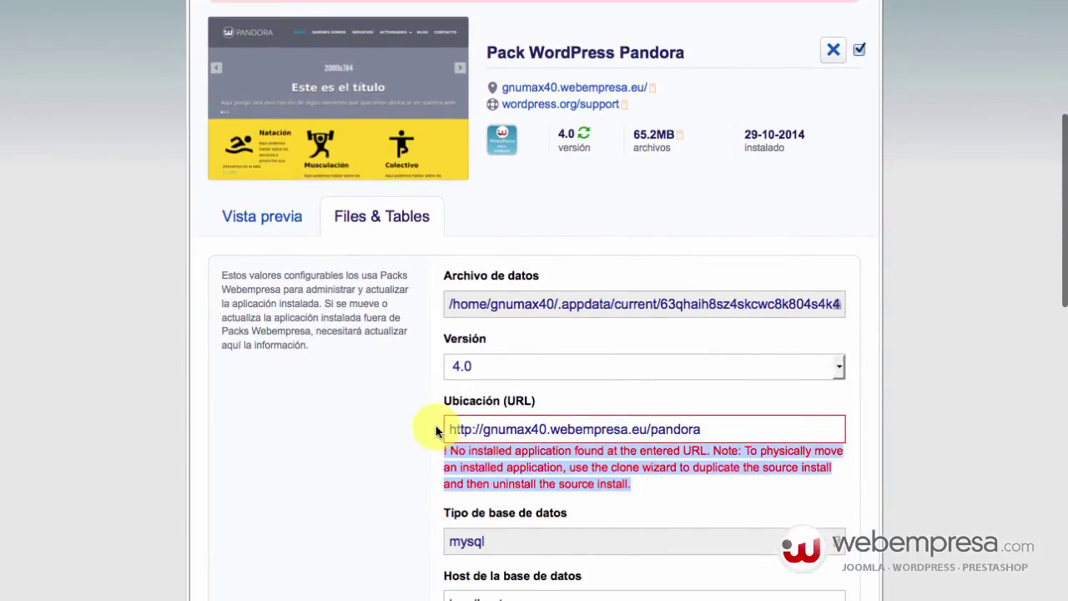
Examine the save error and the validation note under the location URL of the Pack WordPress Pandora entry.
left_click(378, 494)
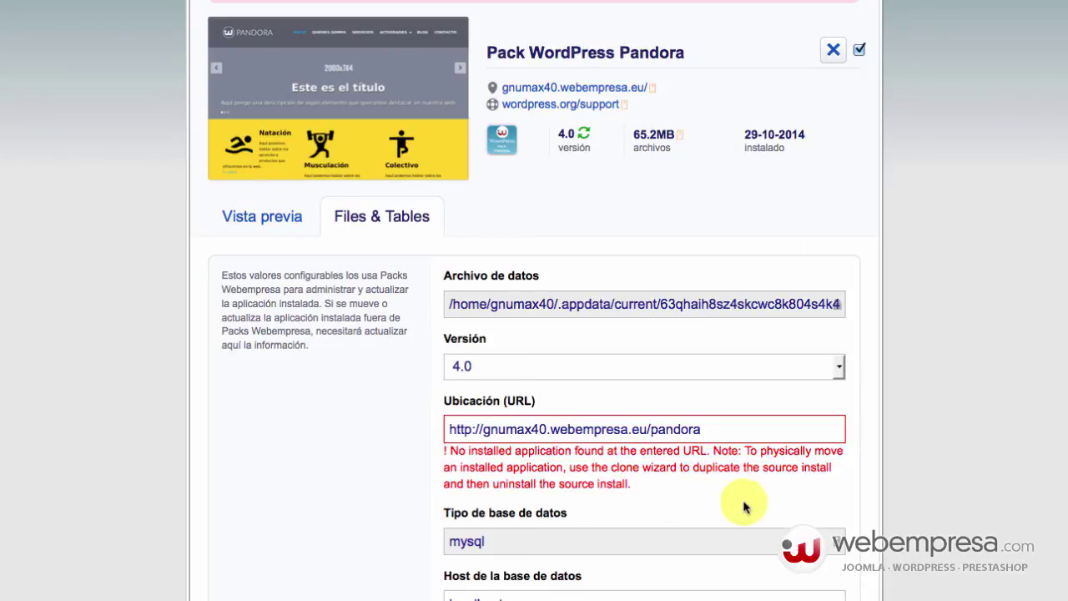
left_click_drag(683, 497, 389, 441)
scroll(389, 441, "up", 1)
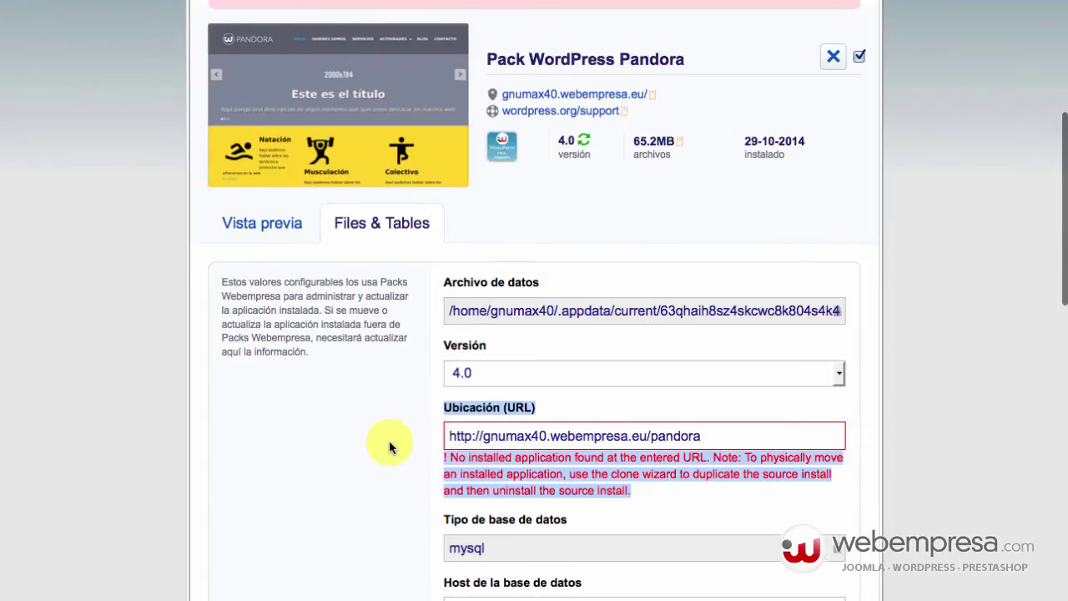
left_click(701, 509)
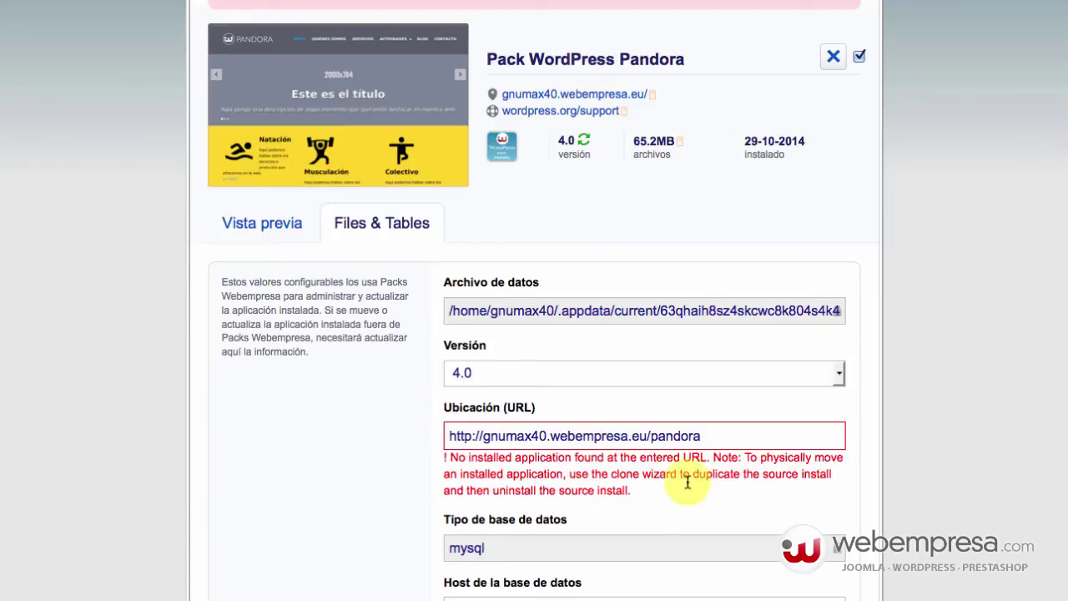
scroll(567, 387, "up", 5)
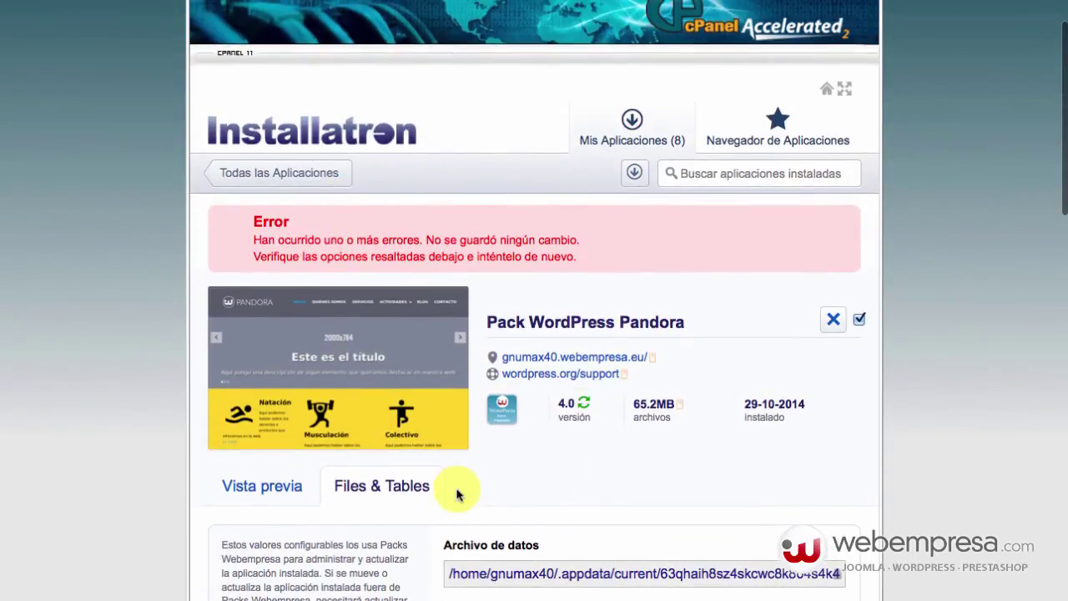
scroll(459, 489, "down", 8)
scroll(338, 373, "up", 6)
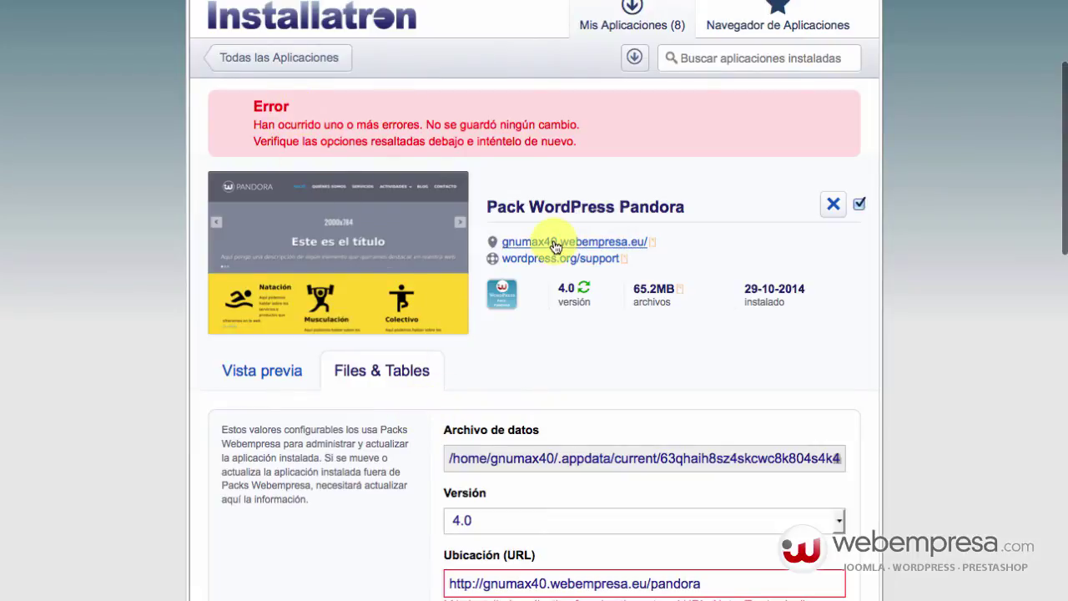
scroll(506, 381, "down", 5)
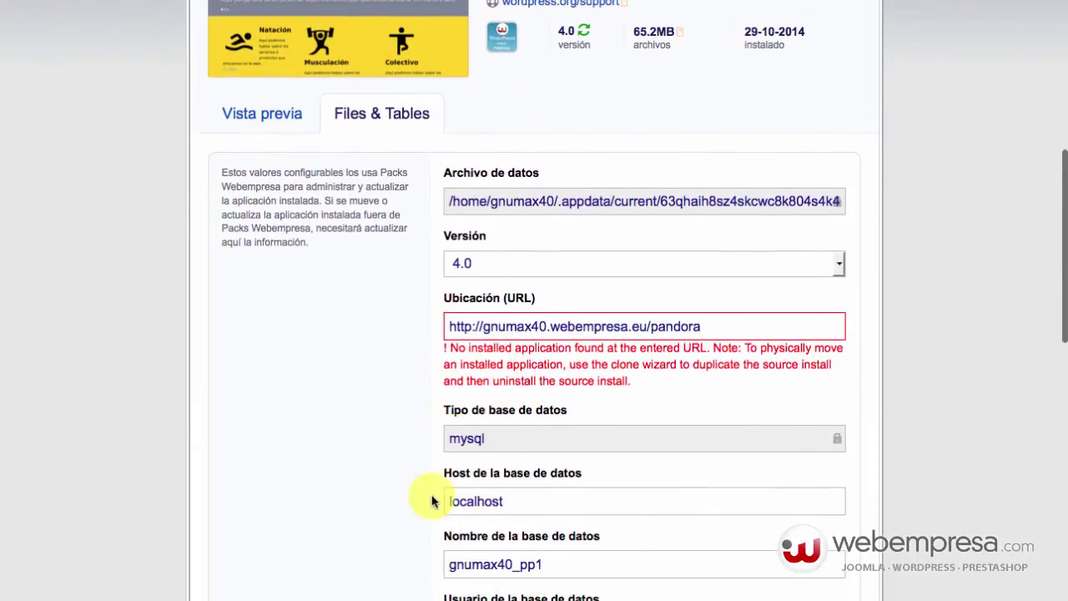
scroll(463, 555, "down", 1)
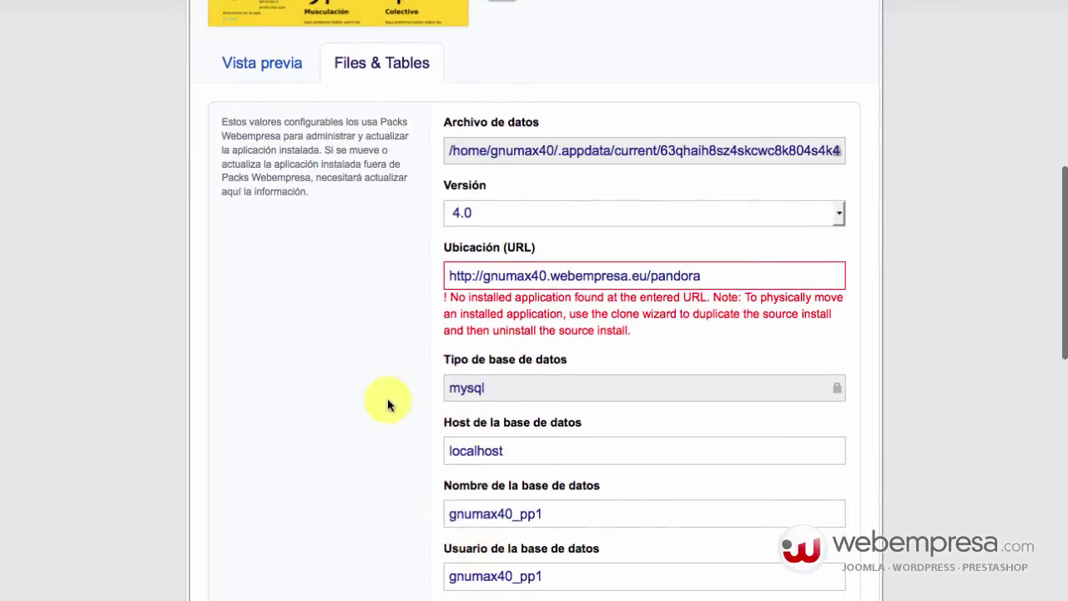
scroll(391, 405, "down", 1)
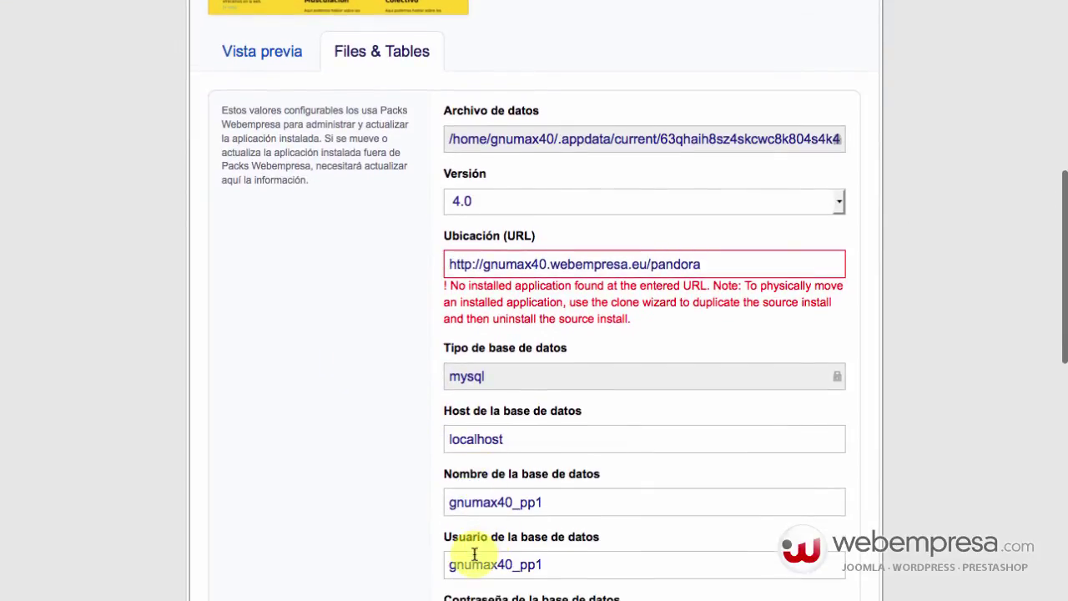
Review the pack's database details, table prefix and the files and directories associated under public_html.
scroll(447, 491, "down", 10)
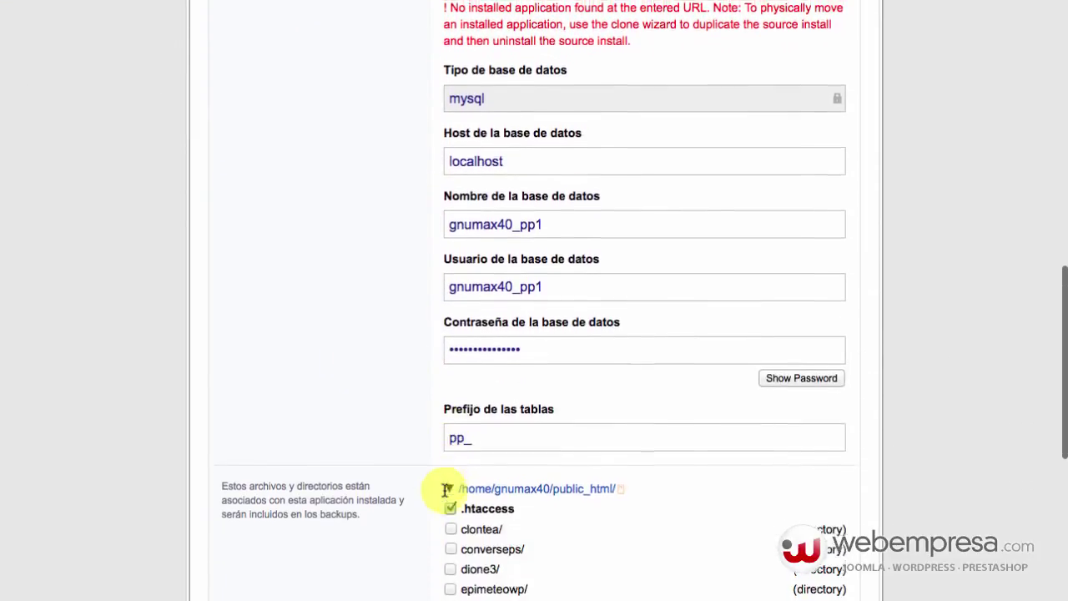
scroll(443, 495, "down", 3)
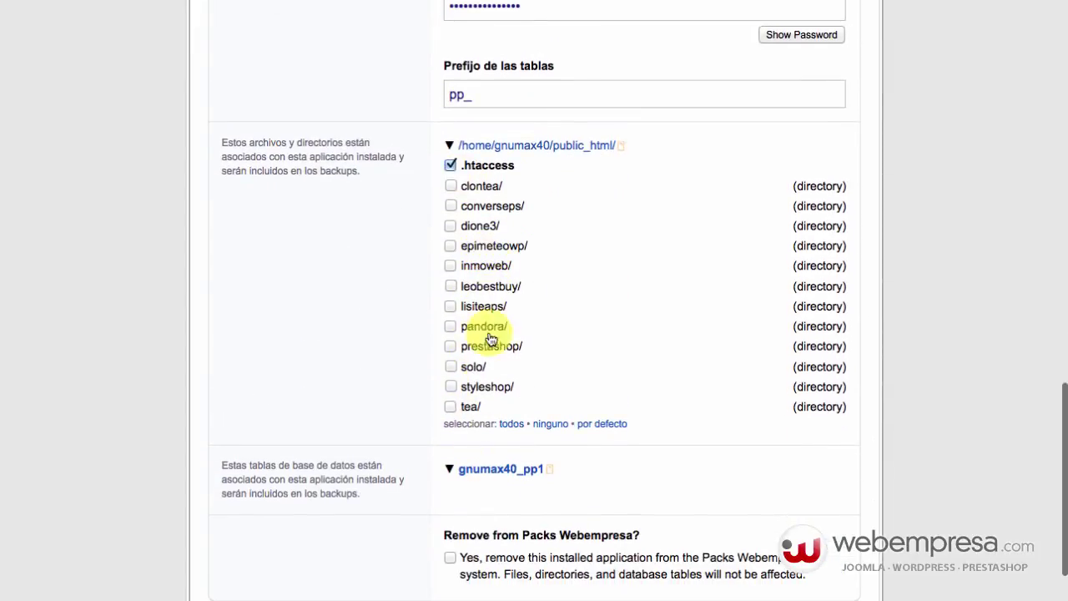
scroll(441, 439, "down", 2)
scroll(441, 436, "up", 9)
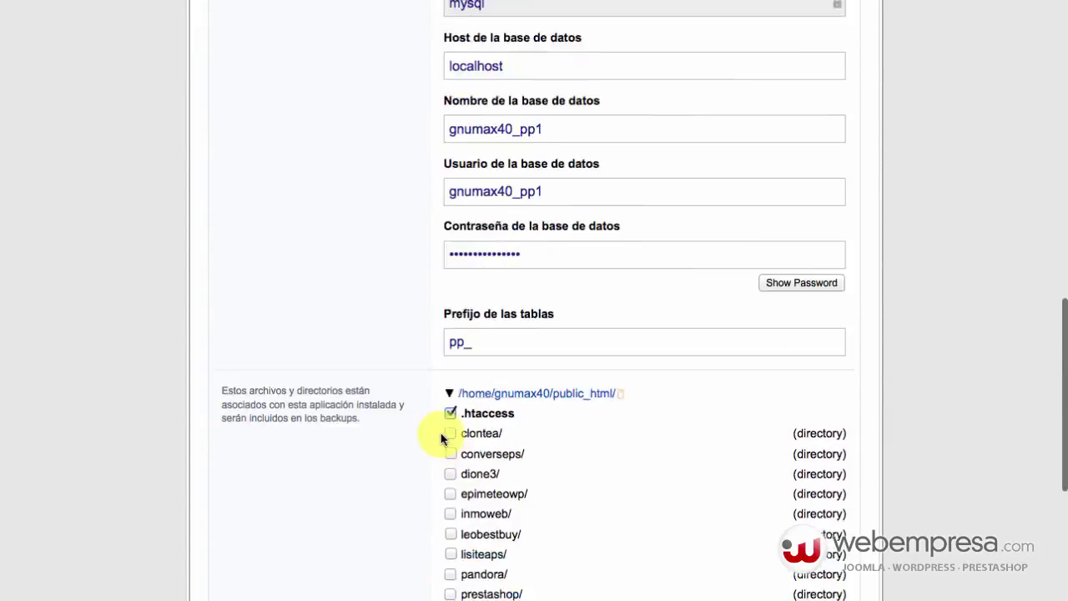
scroll(439, 434, "down", 7)
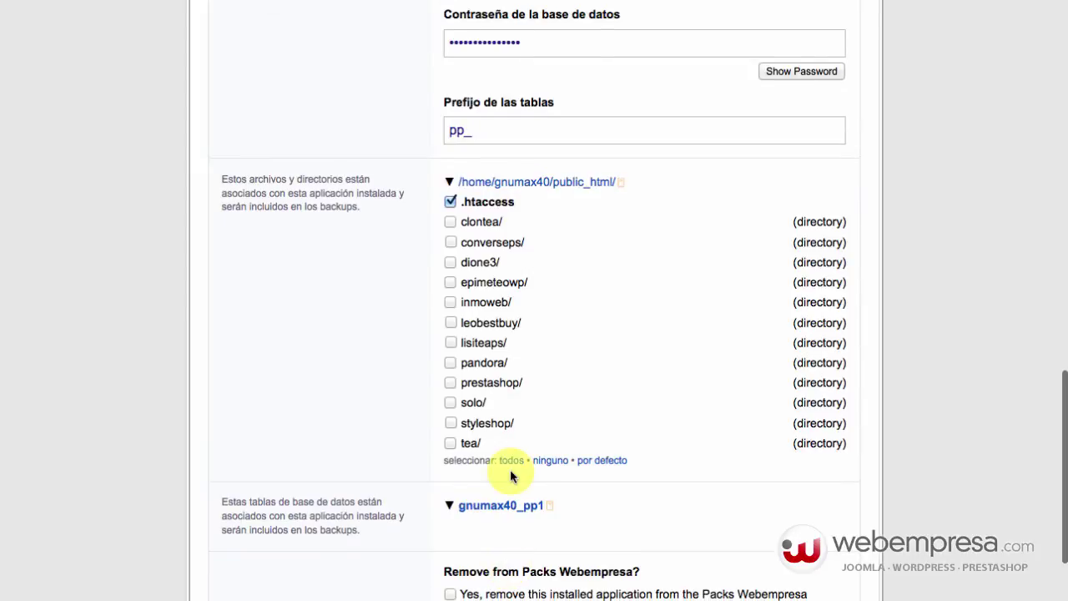
scroll(506, 473, "up", 9)
scroll(510, 470, "up", 1)
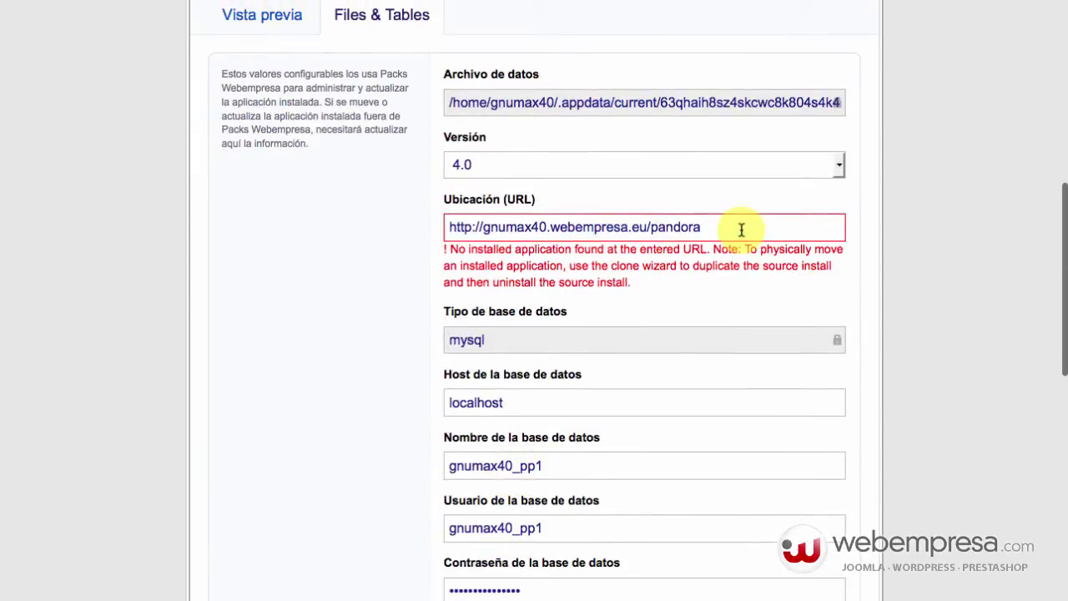
Highlight the location URL and its validation note, and recheck the pack's settings.
left_click_drag(659, 284, 440, 201)
left_click(708, 302)
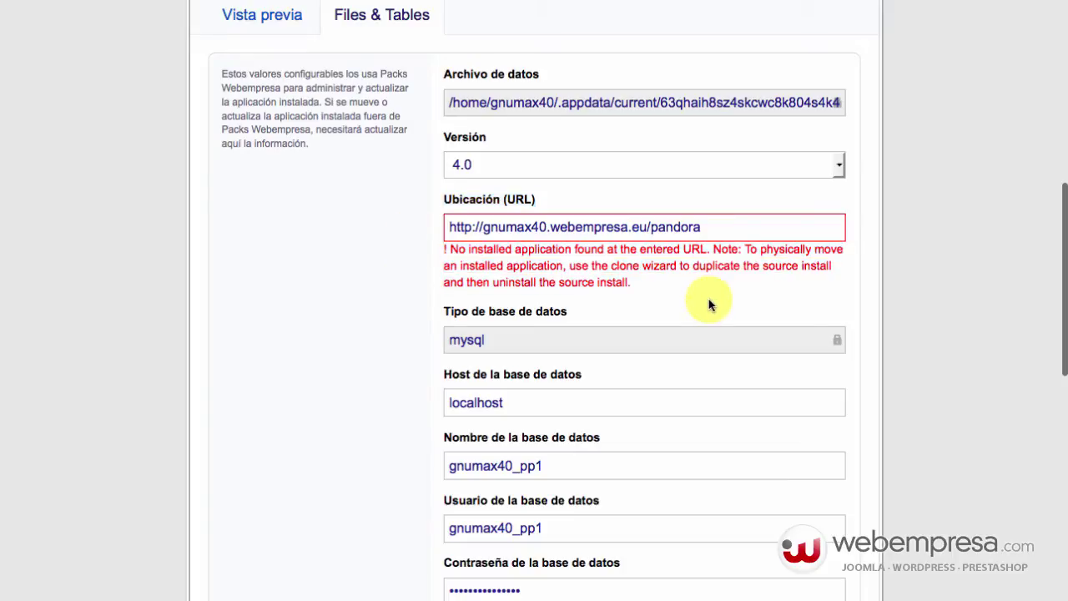
left_click_drag(632, 289, 445, 203)
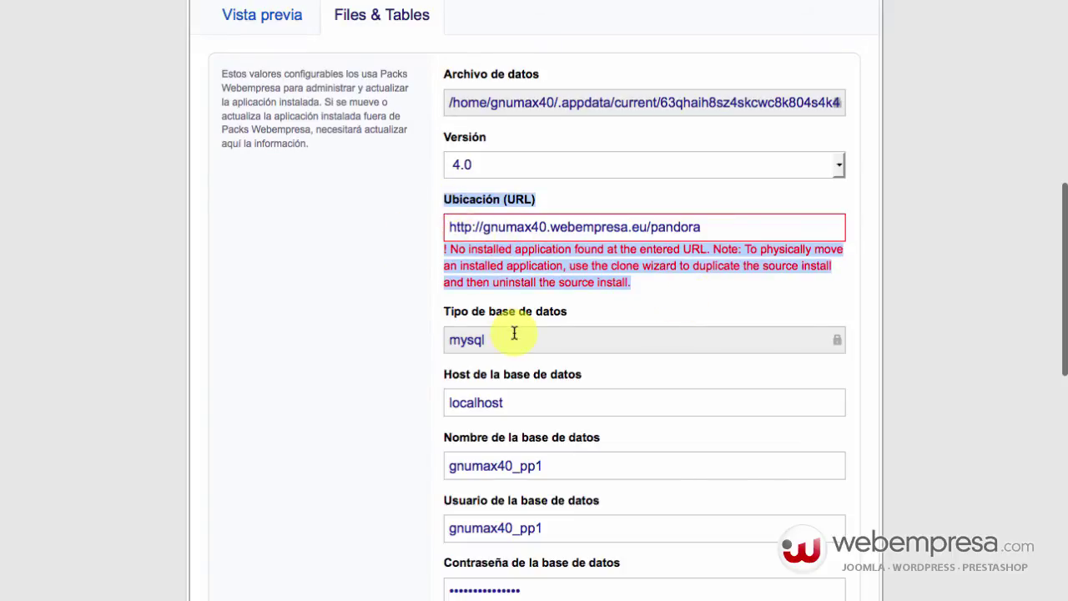
triple_click(573, 227)
left_click(704, 317)
scroll(673, 303, "down", 2)
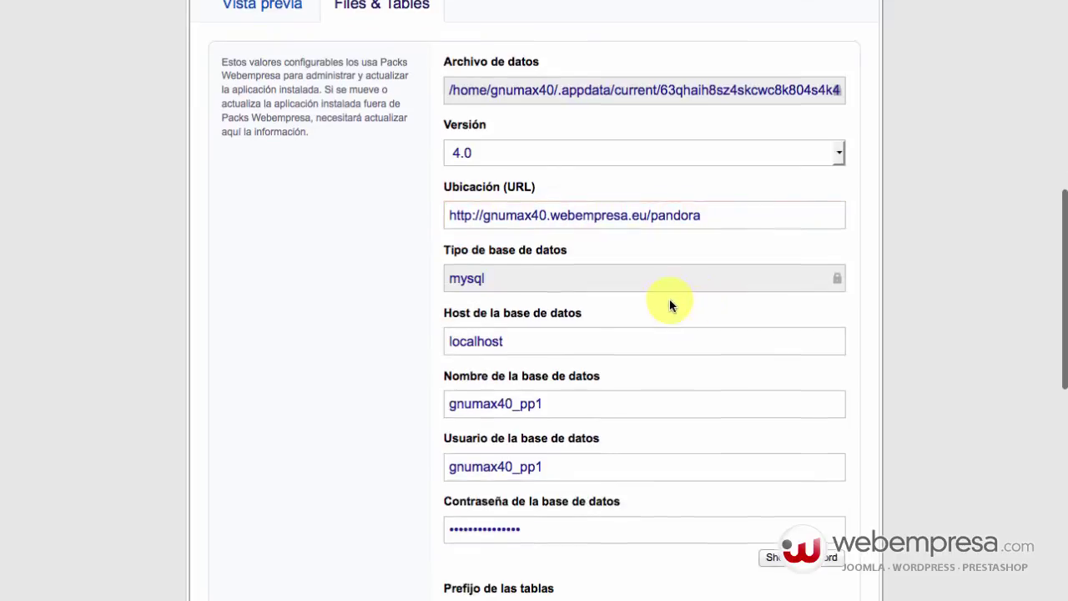
scroll(633, 289, "up", 5)
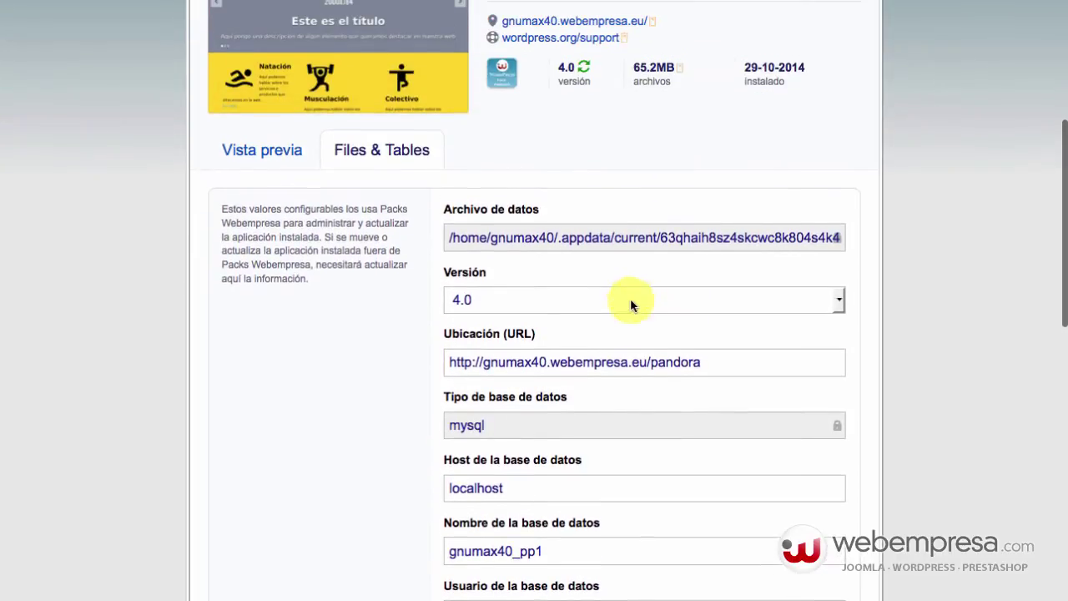
Leave the pack's settings without saving and return to the cPanel home page.
left_click(727, 366)
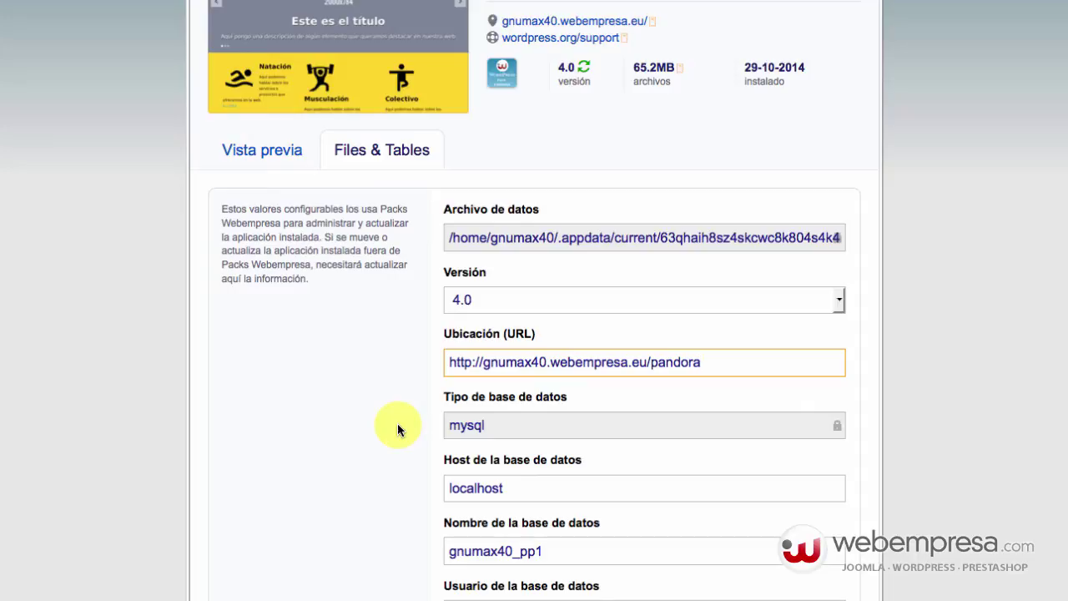
scroll(389, 284, "up", 5)
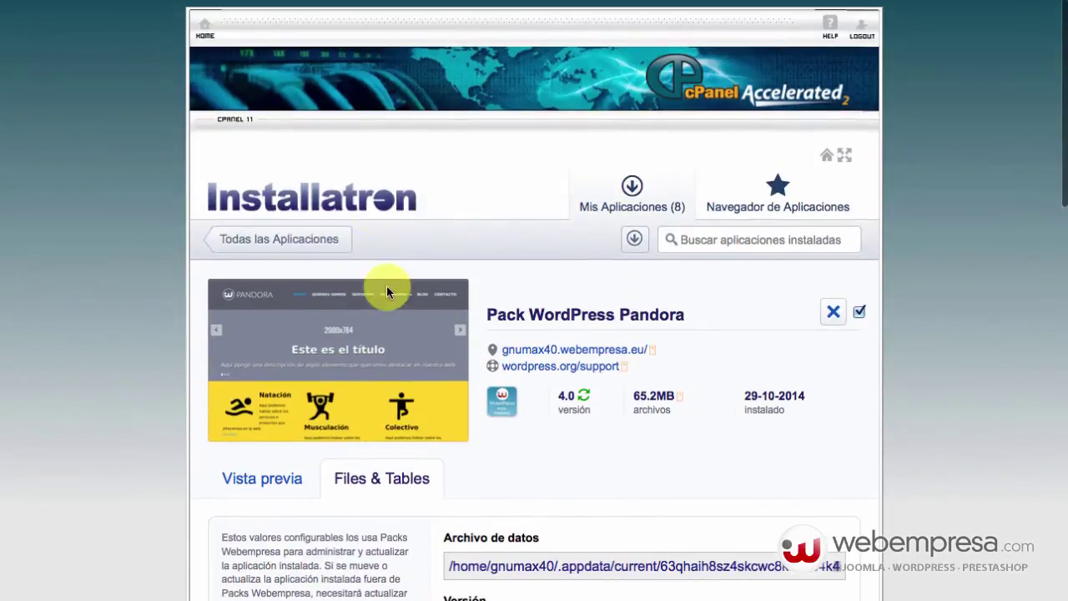
left_click(205, 31)
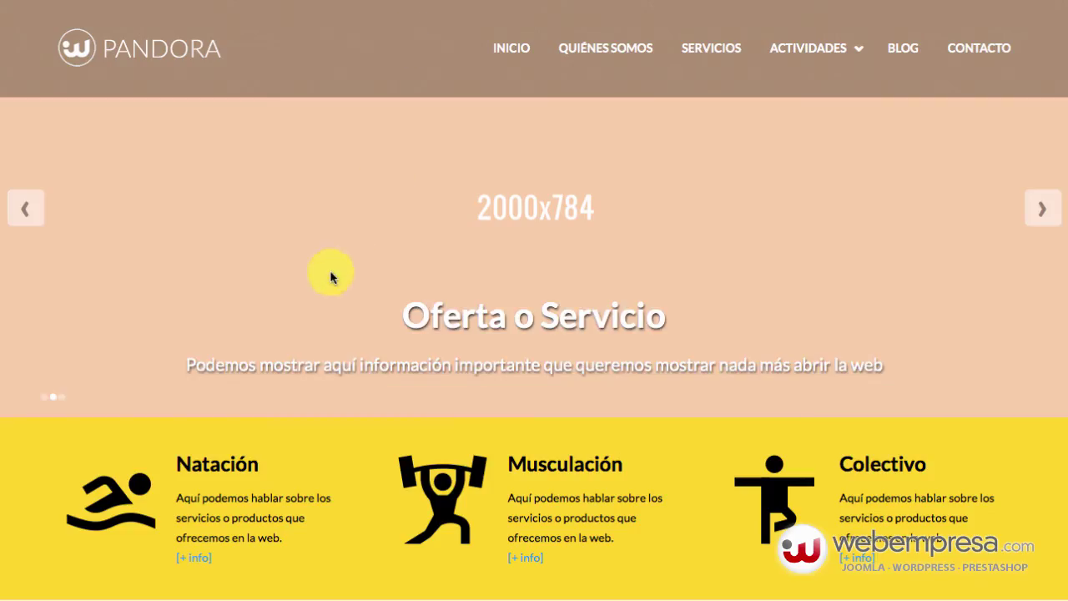
Look over the Pandora site's front page, from the slider down to the activities section.
scroll(312, 262, "down", 5)
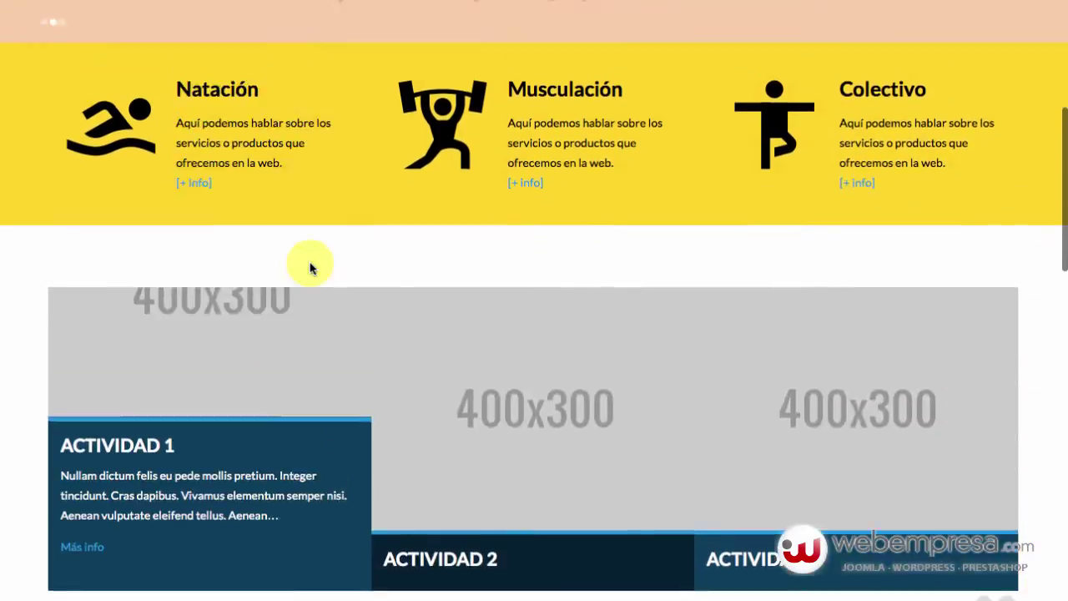
scroll(312, 262, "up", 5)
scroll(596, 493, "down", 3)
scroll(592, 493, "up", 3)
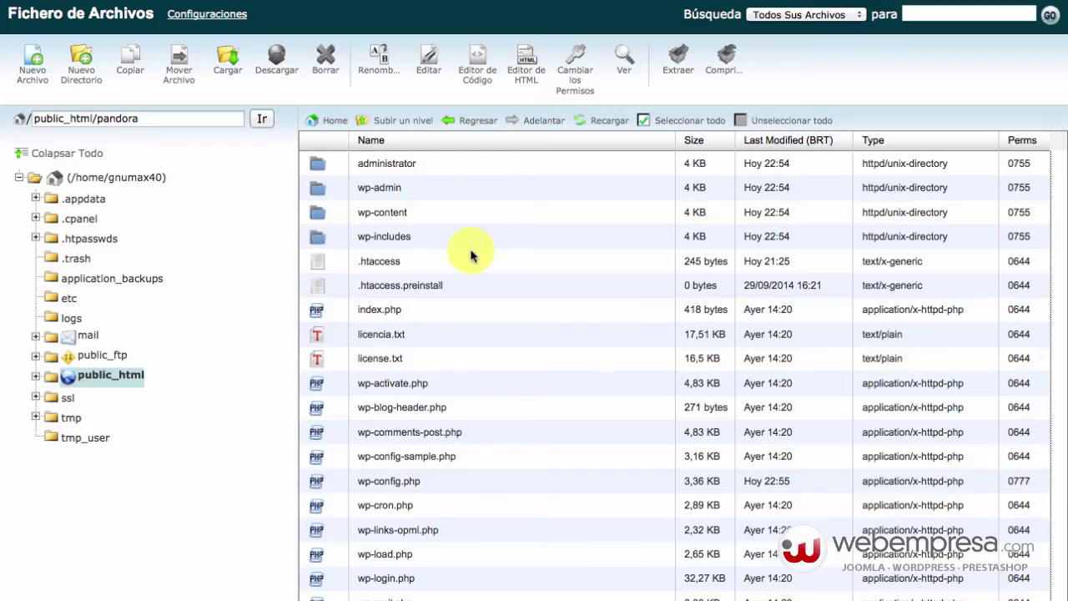
Go up from the pandora folder to public_html and open its .htaccess file in the code editor.
left_click(410, 124)
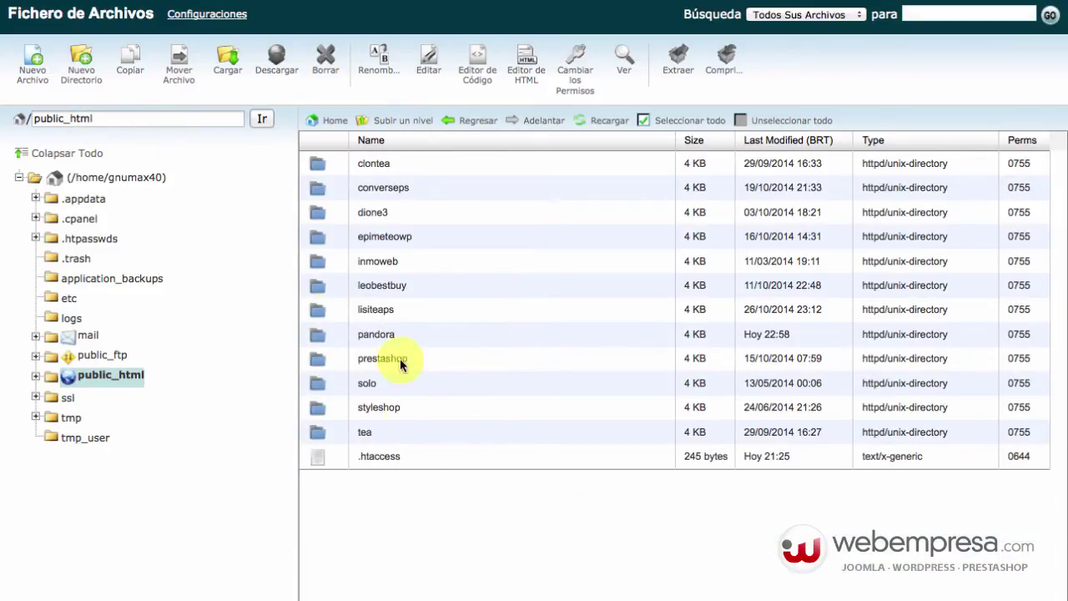
right_click(391, 457)
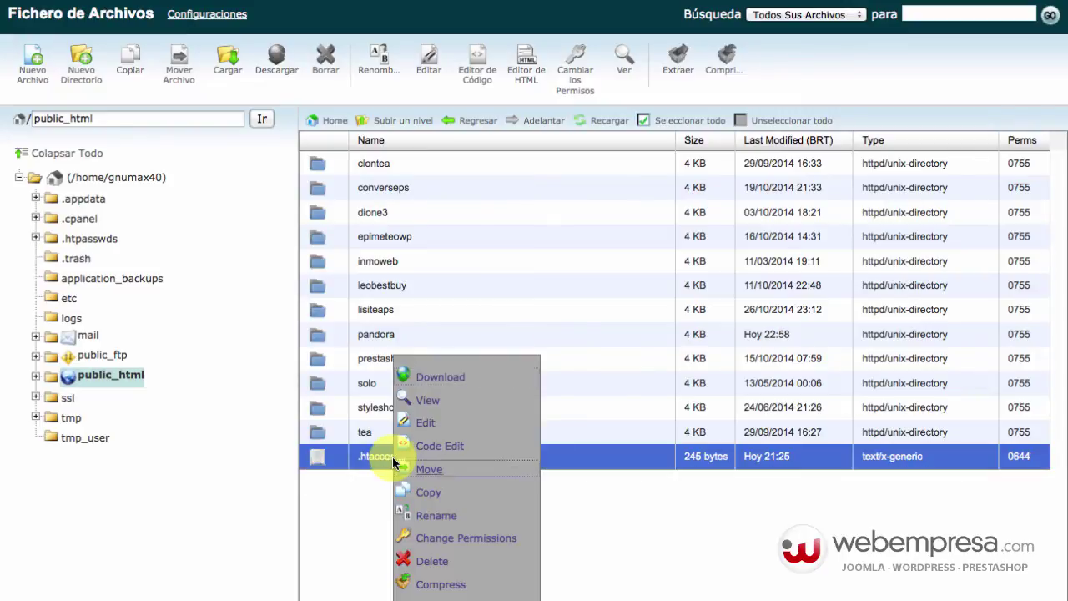
left_click(447, 450)
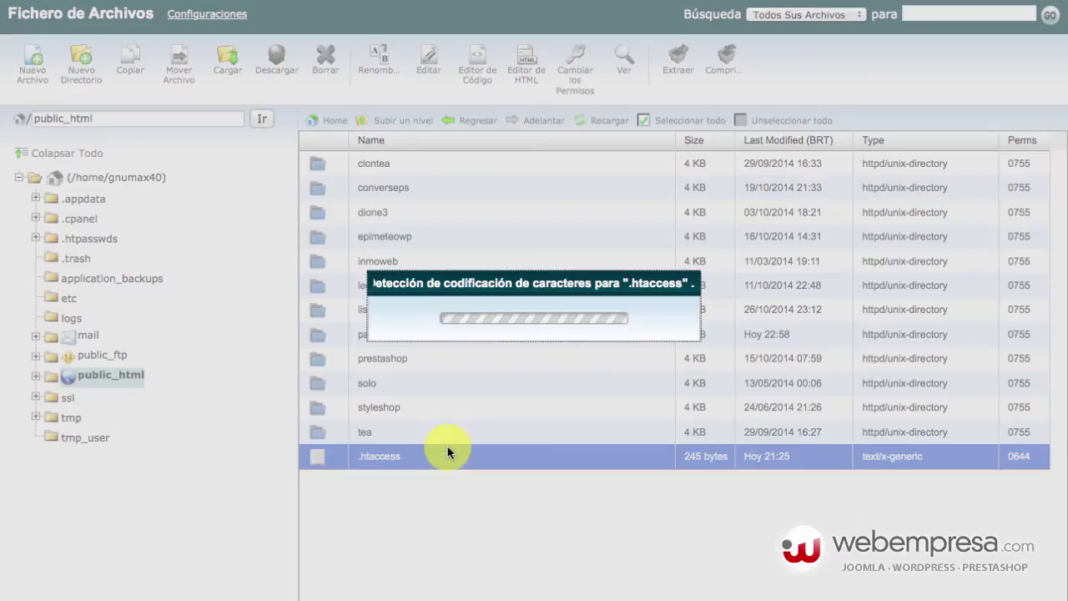
left_click(691, 459)
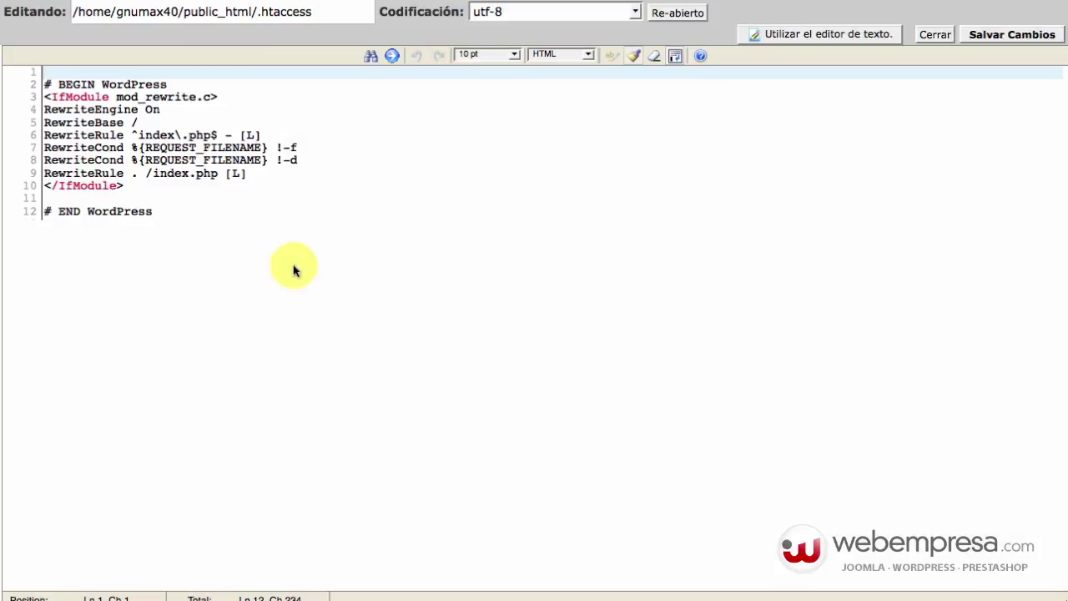
Delete the mod_rewrite block and the extra blank line between the BEGIN WordPress and END WordPress comments.
left_click_drag(130, 192, 9, 95)
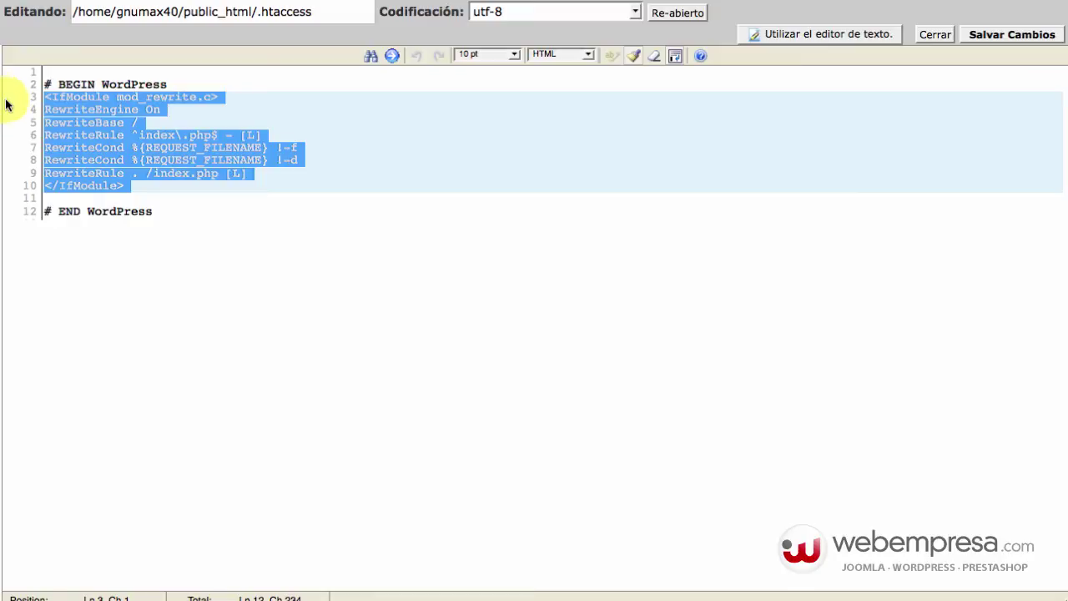
key("Delete")
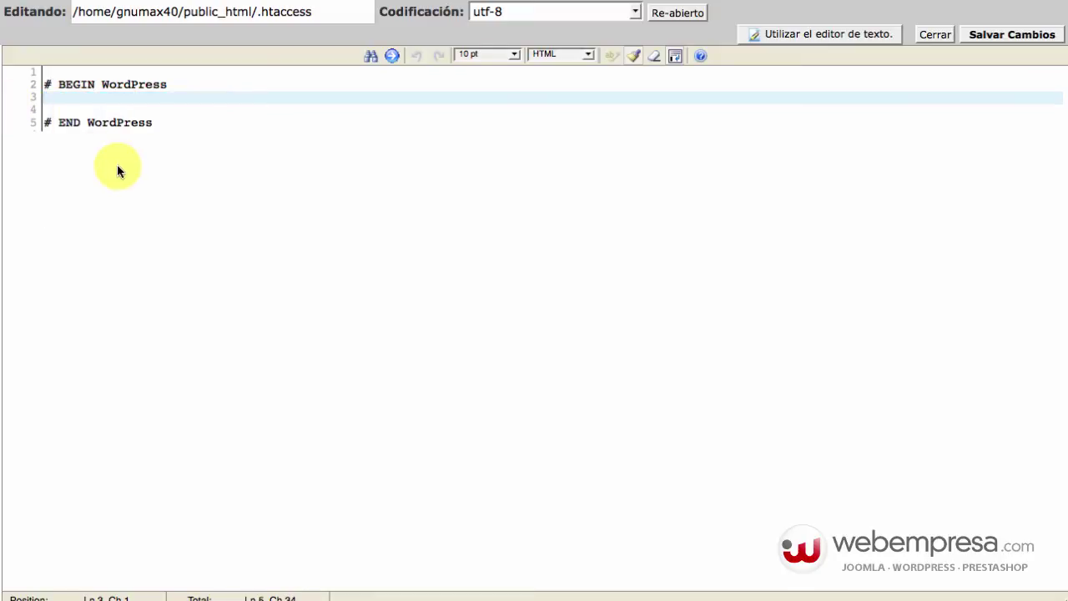
key("Delete")
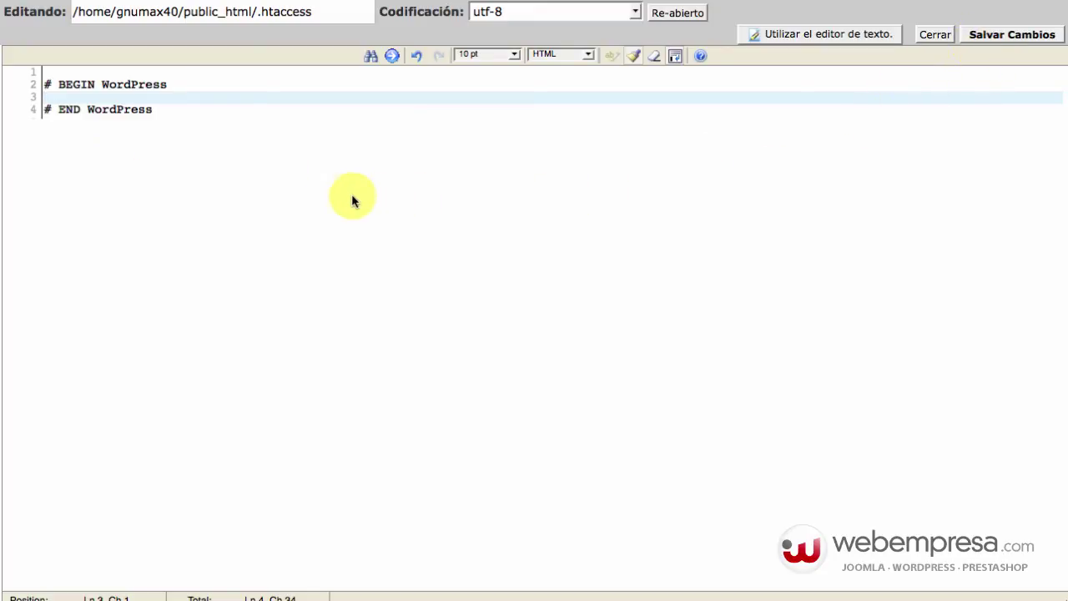
Insert the RewriteEngine redirect rules with the tu_dominio.com and subdirectorio placeholders above the BEGIN WordPress comment.
left_click(159, 73)
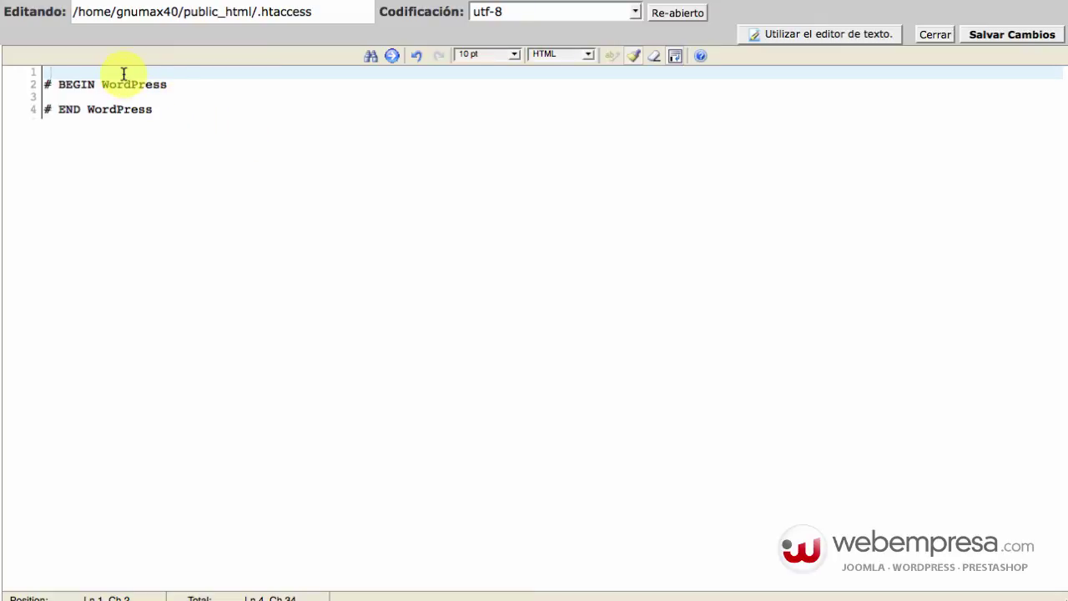
type("RewriteEngine on RewriteCond %{HTTP_HOST} ^(www.)?tu_dominio.com$ RewriteCond %{REQUEST_URI} !^/subdirectorio/ RewriteCond %{REQUEST_FILENAME} !-f RewriteCond %{REQUEST_FILENAME} !-d RewriteRule ^(.*)$ /subdirectorio/$1 RewriteCond %{HTTP_HOST} ^(www.)?tu_dominio.com$ RewriteRule ^(/)?$ subdirectorio/index.php [L]")
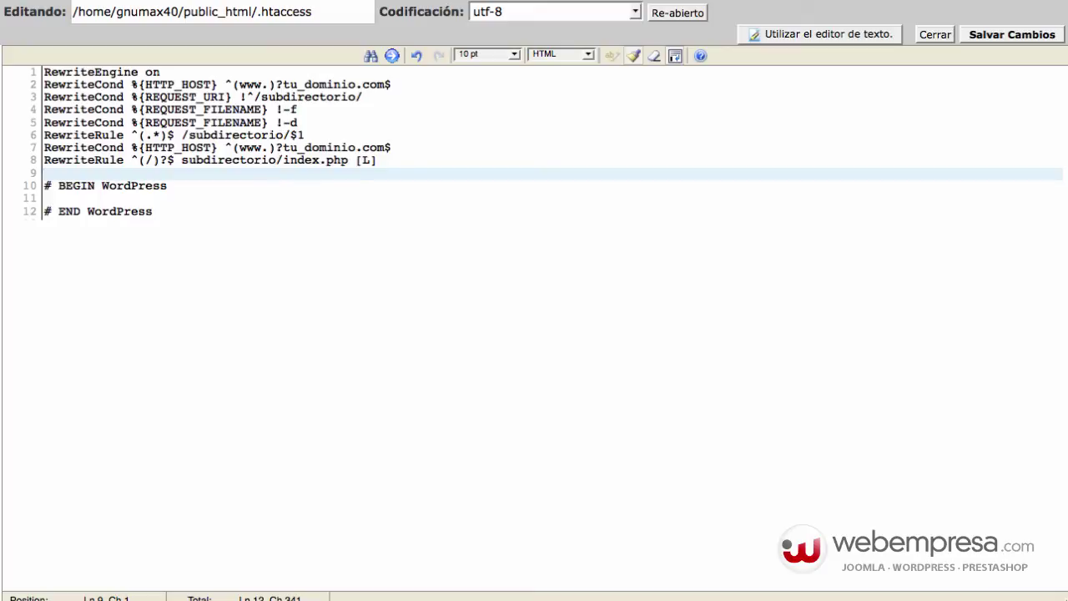
left_click(197, 276)
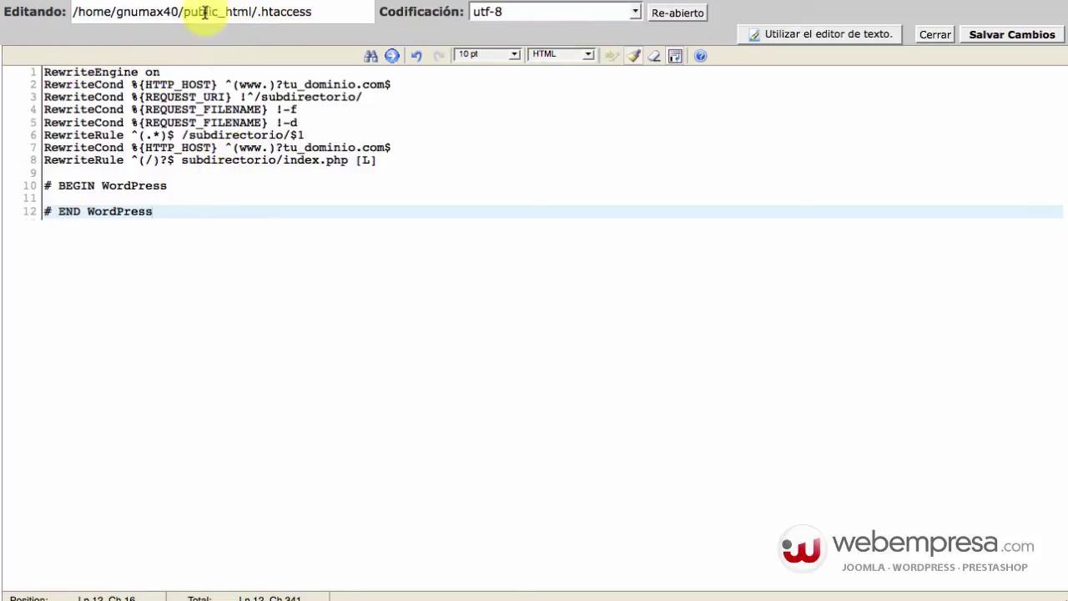
Replace the subdirectorio placeholder with pandora in the REQUEST_URI rewrite condition.
left_click_drag(185, 11, 253, 12)
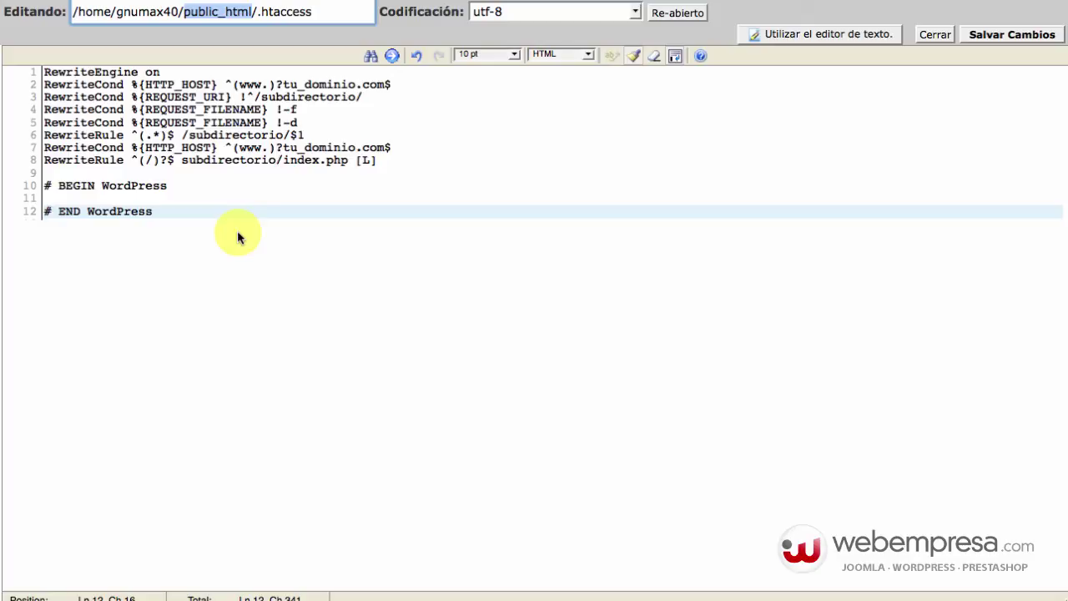
left_click(286, 84)
left_click_drag(286, 84, 378, 84)
double_click(281, 97)
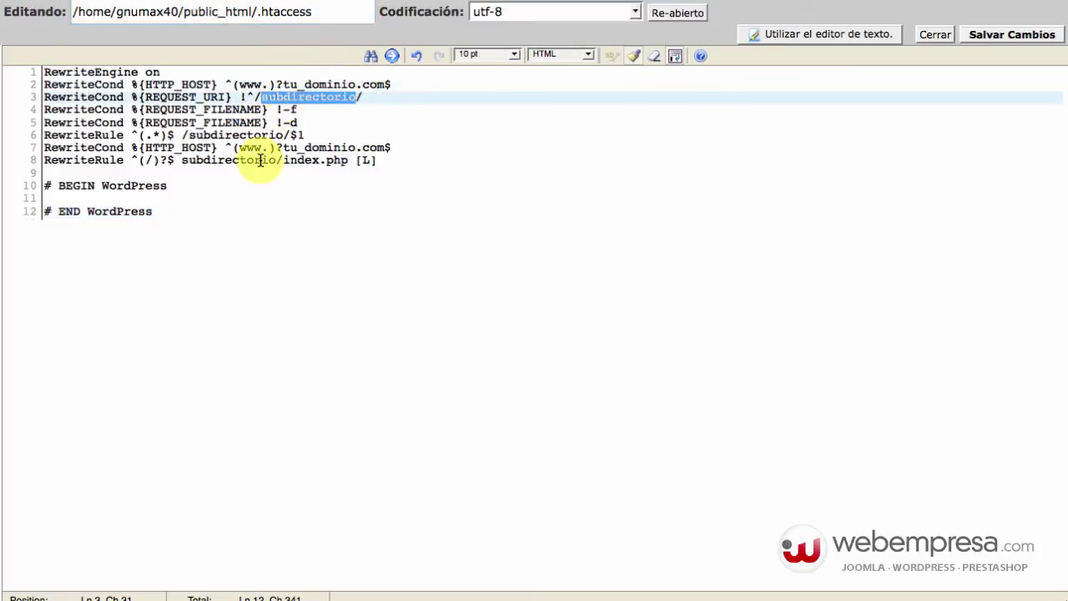
type("pan")
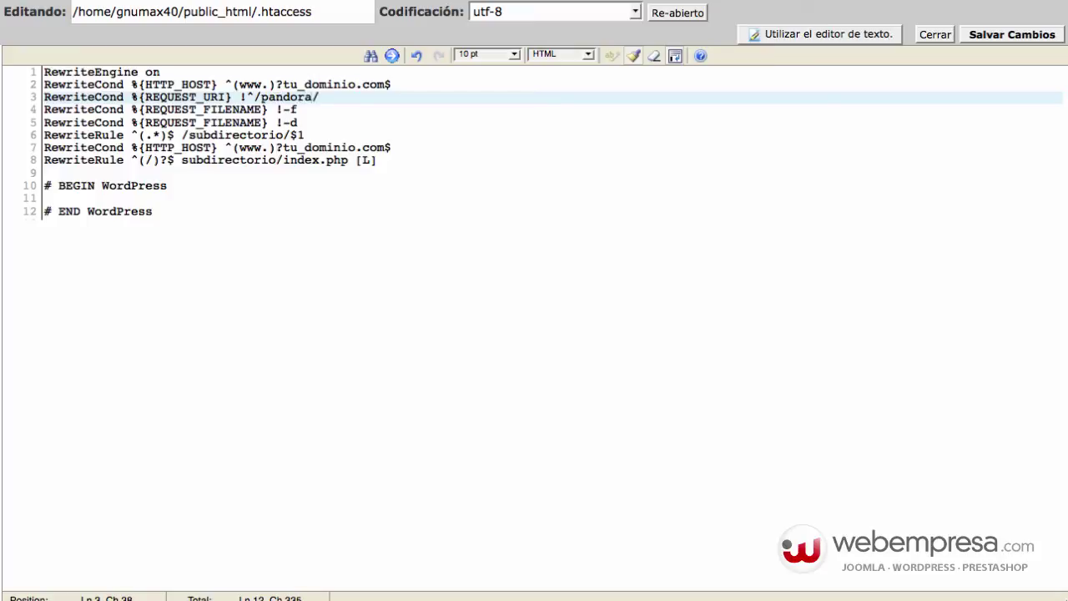
Replace the subdirectorio placeholder with pandora in both RewriteRule lines of the root .htaccess file.
double_click(242, 160)
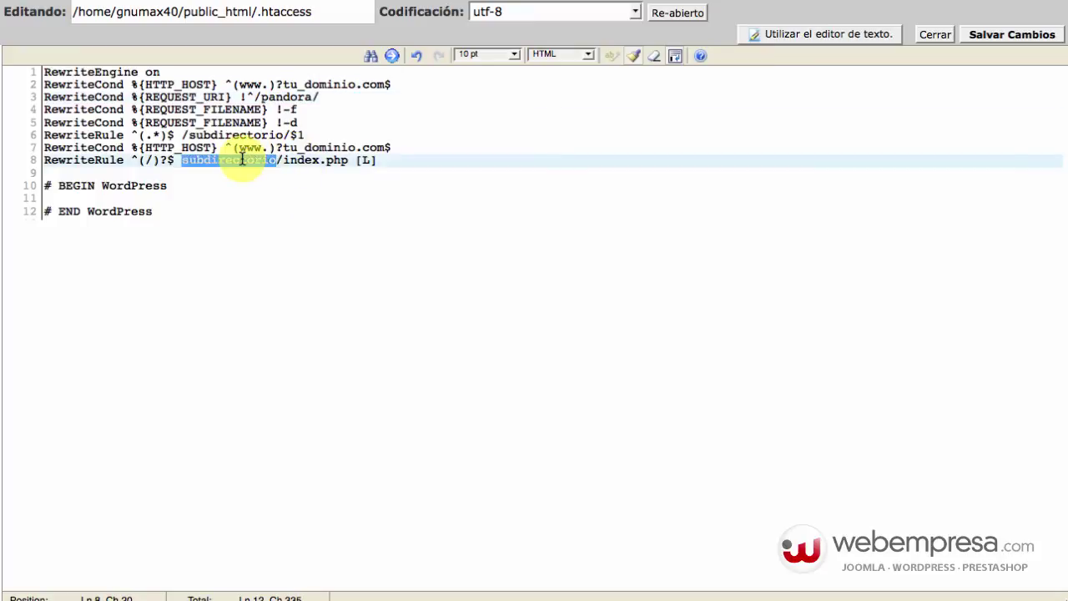
type("pandora")
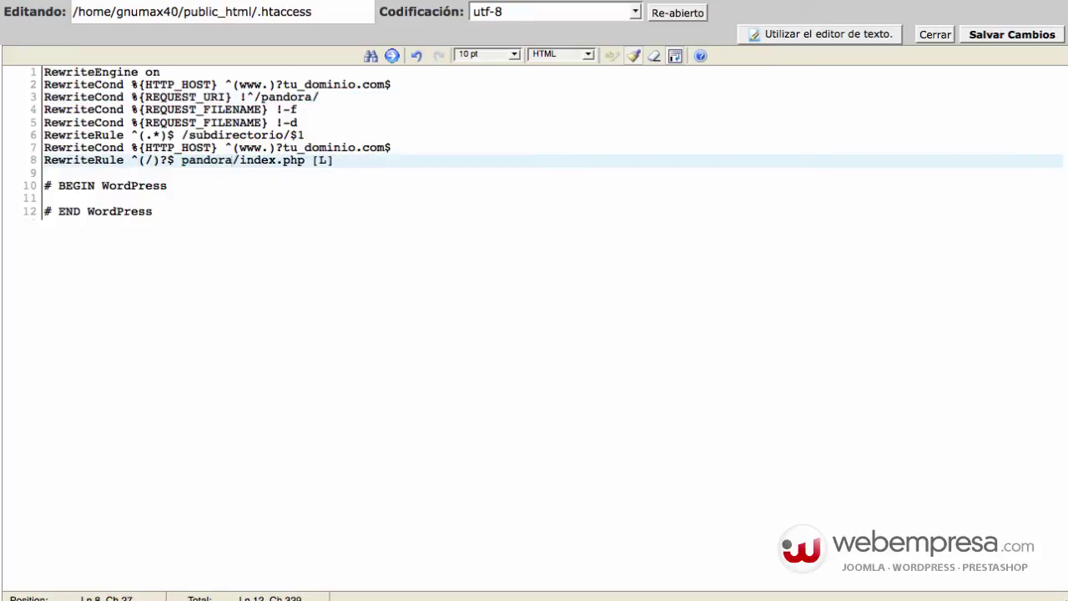
double_click(215, 135)
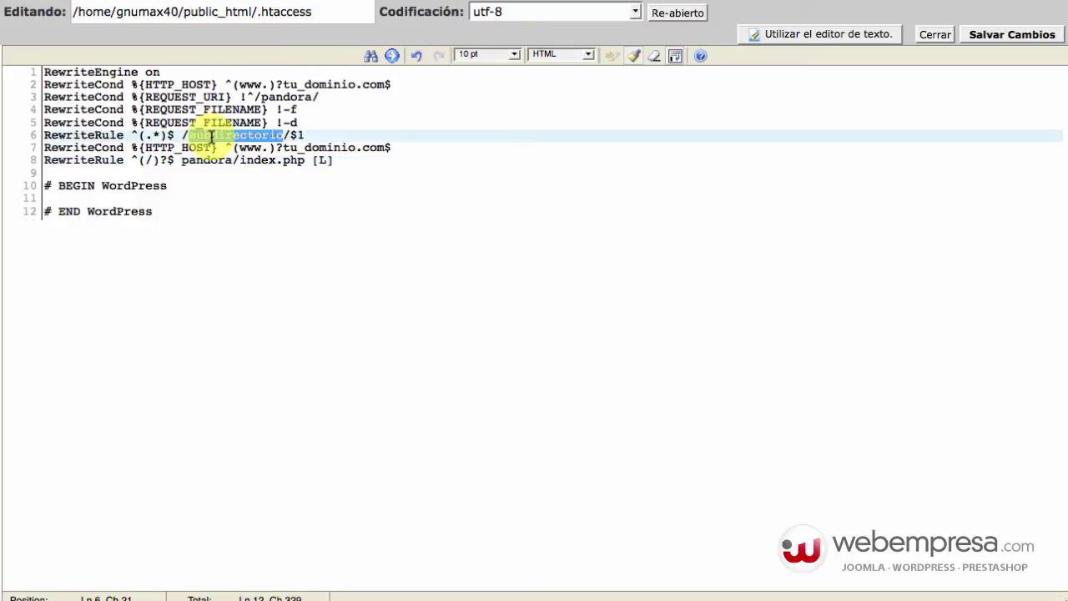
type("pandora")
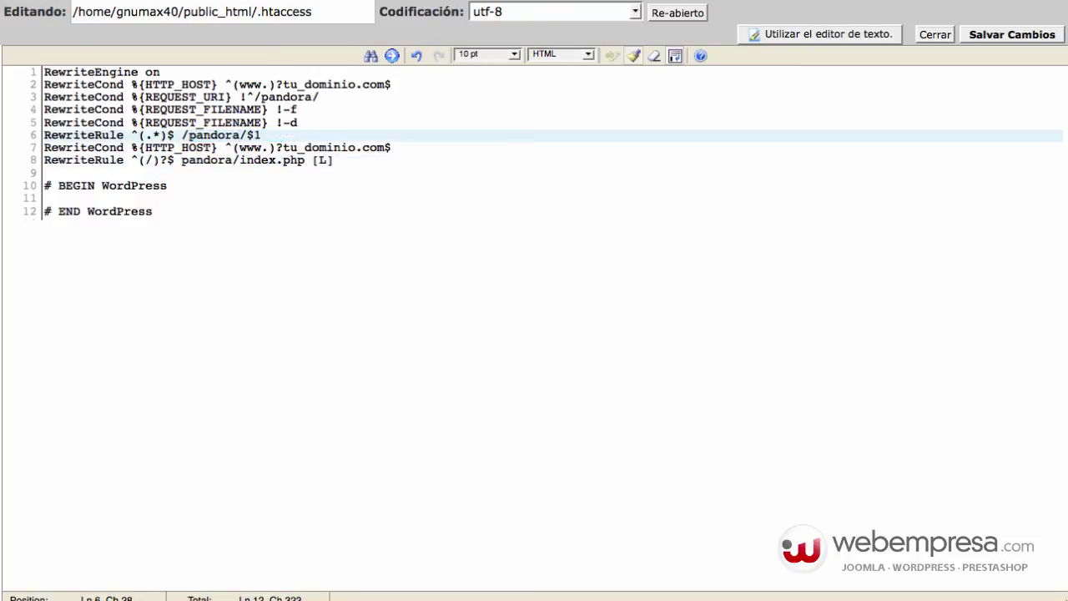
left_click(327, 242)
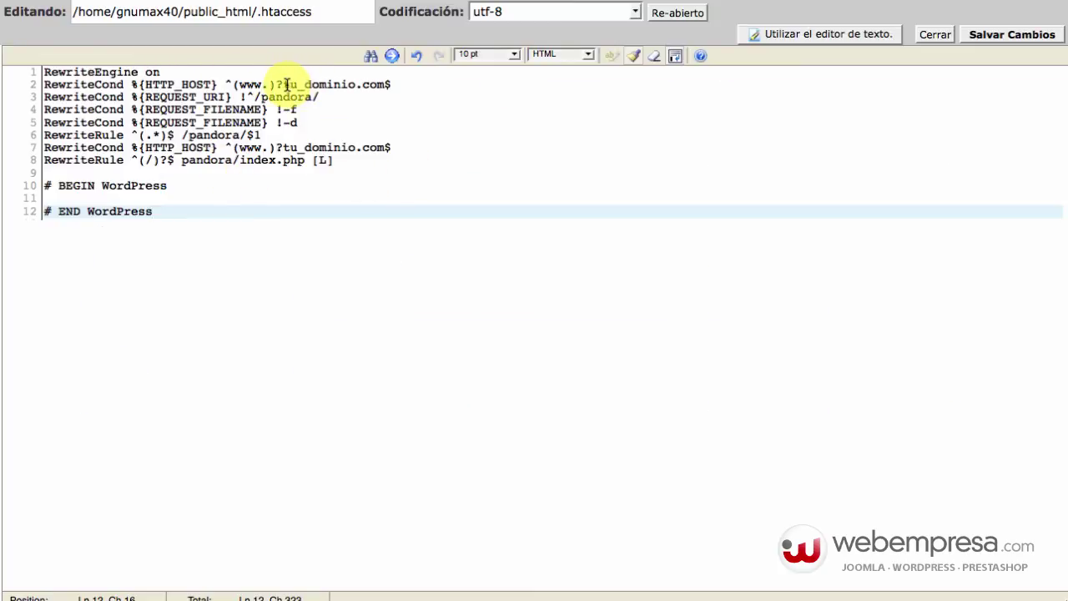
left_click_drag(285, 84, 386, 84)
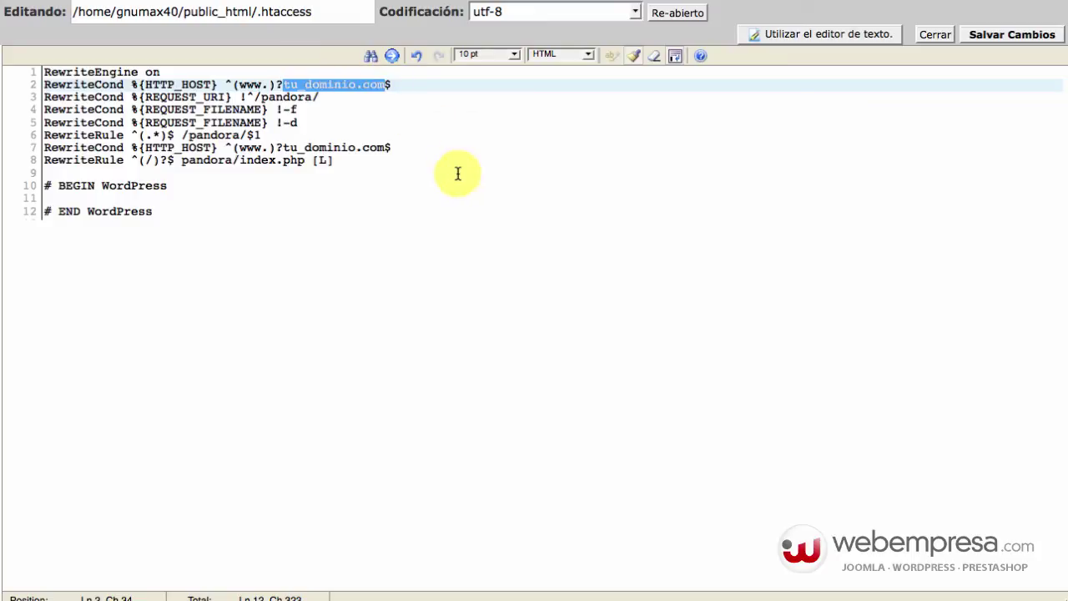
type("http://gnumax40.webempresa.eu")
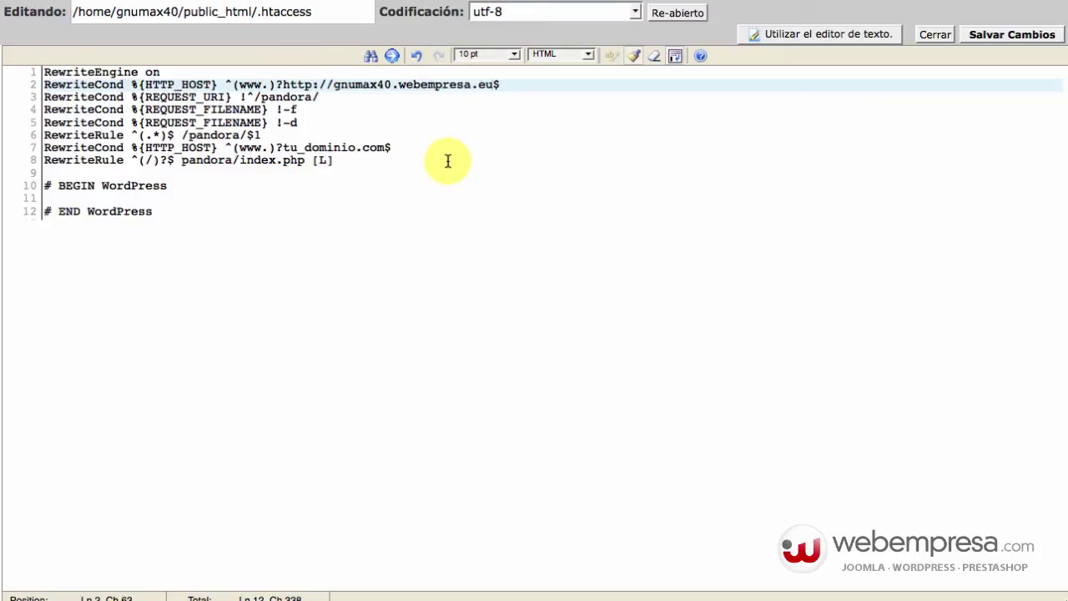
left_click(330, 84)
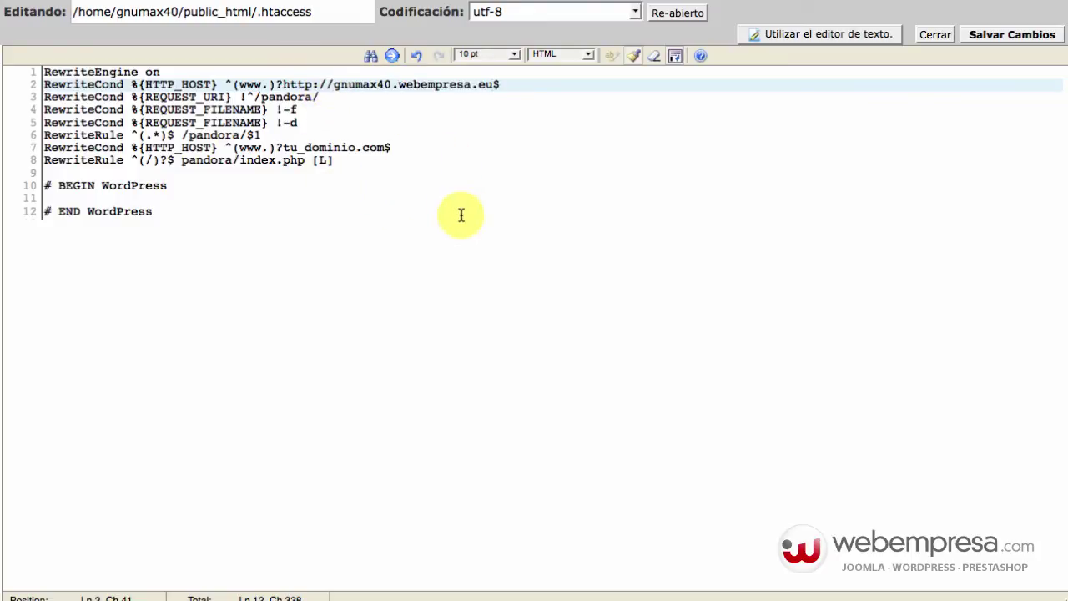
key("BackSpace")
key("BackSpace")
key("BackSpace")
key("BackSpace")
key("BackSpace")
key("BackSpace")
key("BackSpace")
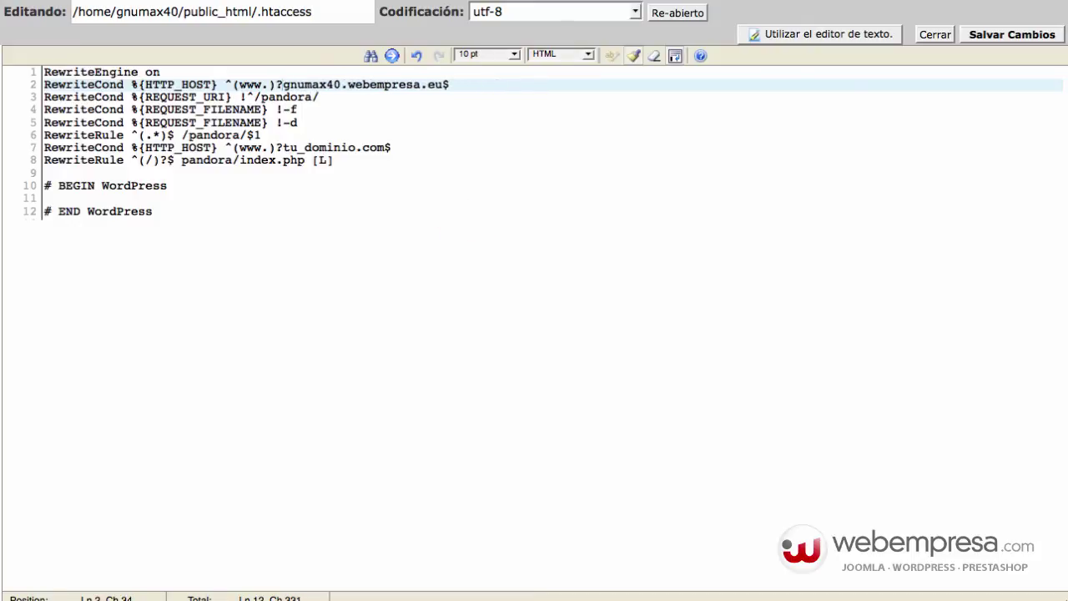
Copy the gnumax40.webempresa.eu domain over the tu_dominio.com placeholder in the second HTTP_HOST condition, keeping the closing $.
left_click(442, 84, "shift")
key("ctrl+c")
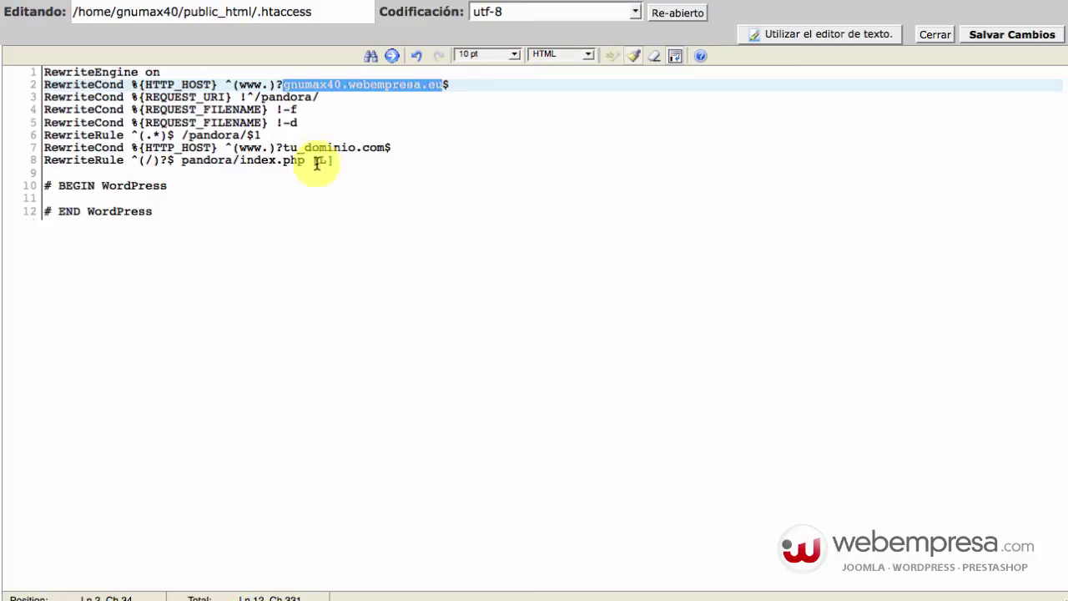
left_click_drag(284, 147, 391, 148)
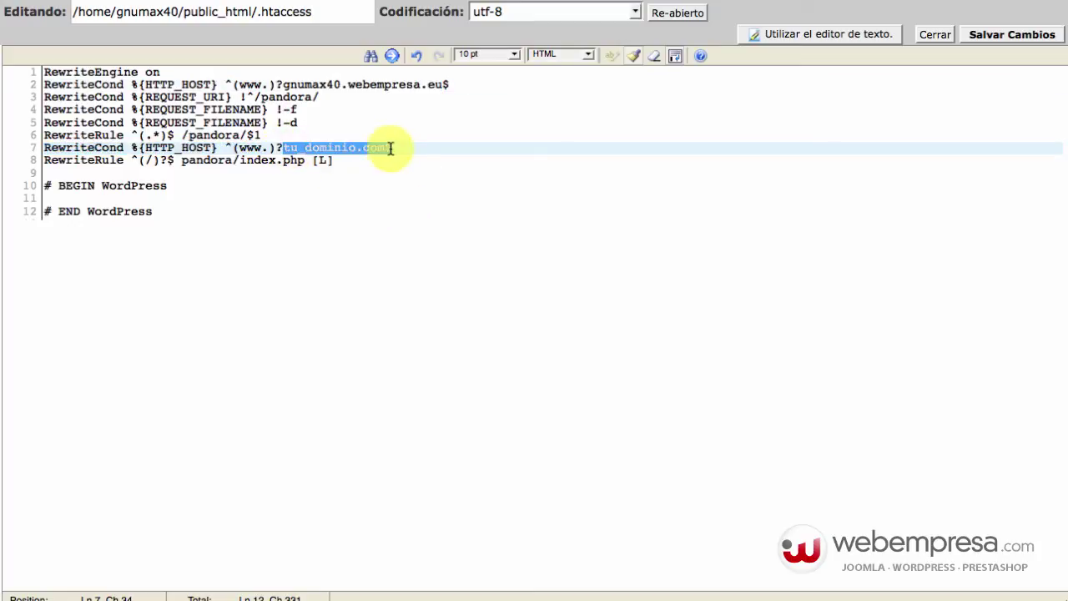
key("ctrl+v")
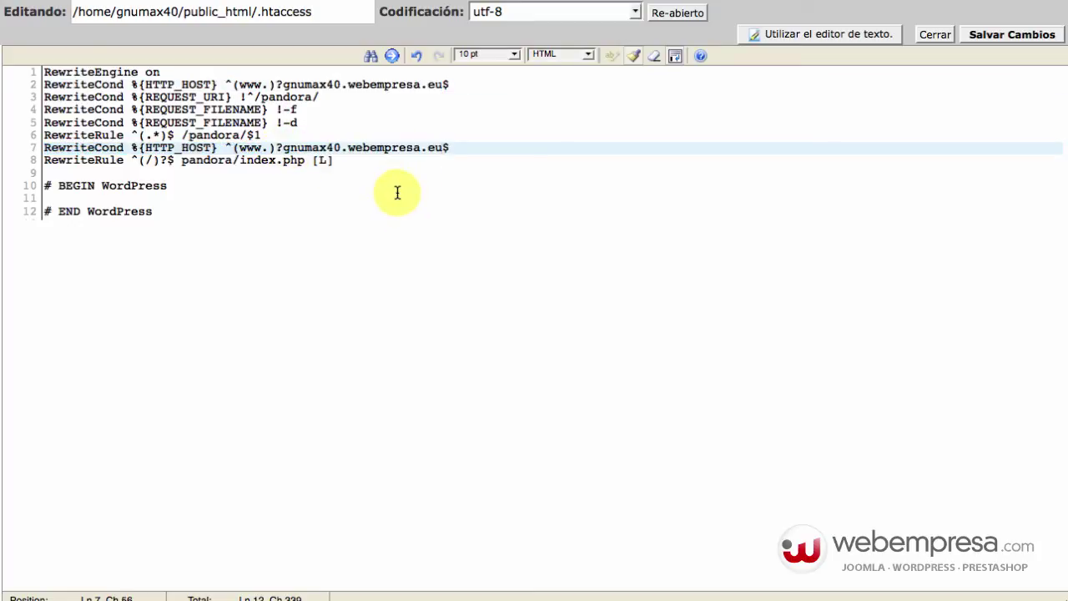
Review the domain and pandora values in the rewrite rules and save the root .htaccess file.
left_click(295, 210)
triple_click(155, 83)
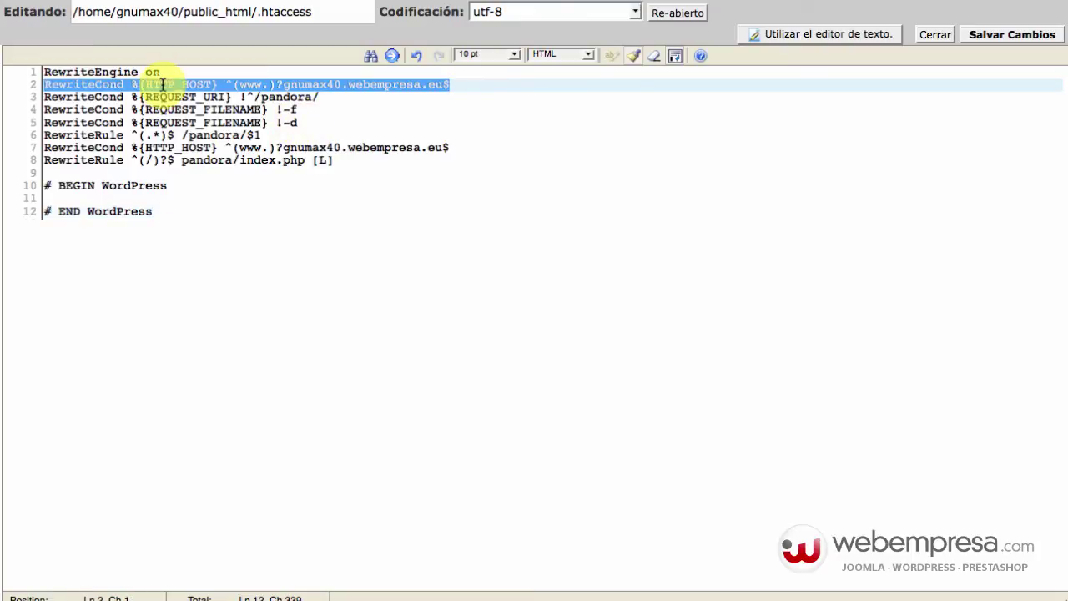
triple_click(179, 98)
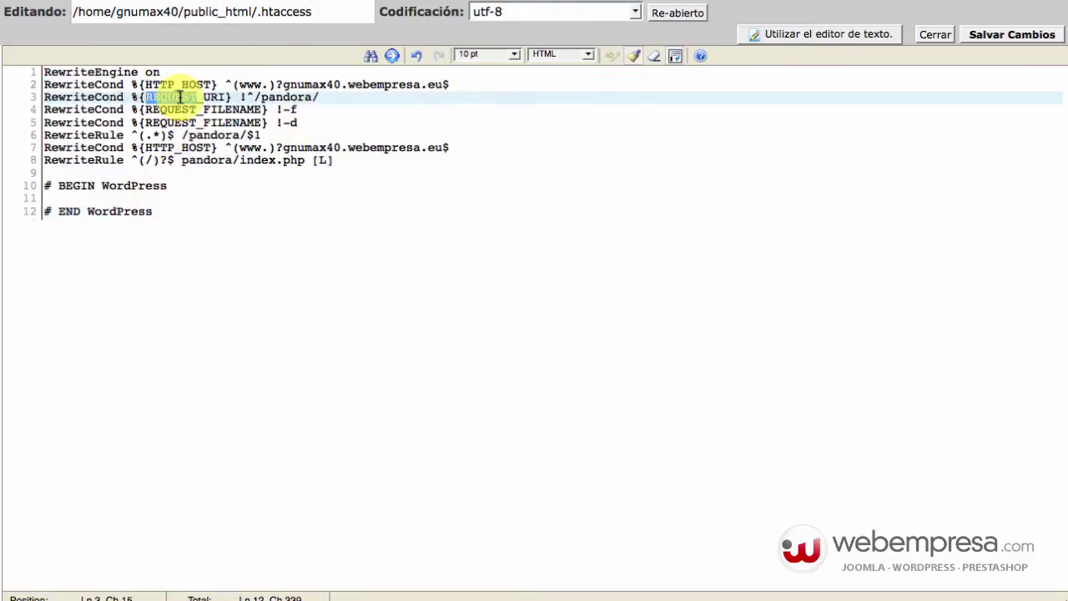
triple_click(181, 133)
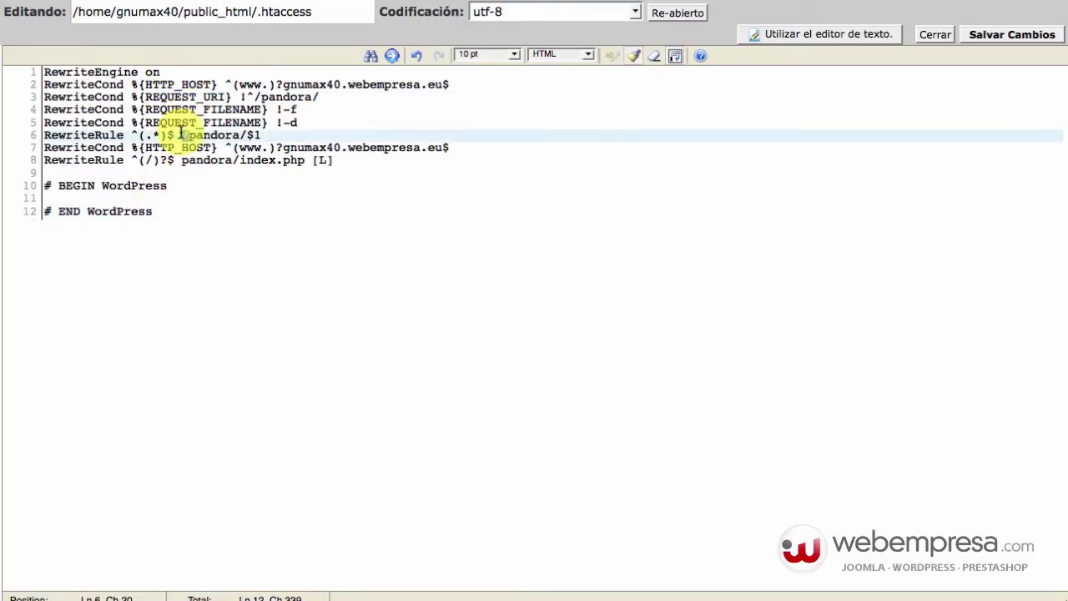
left_click(221, 160)
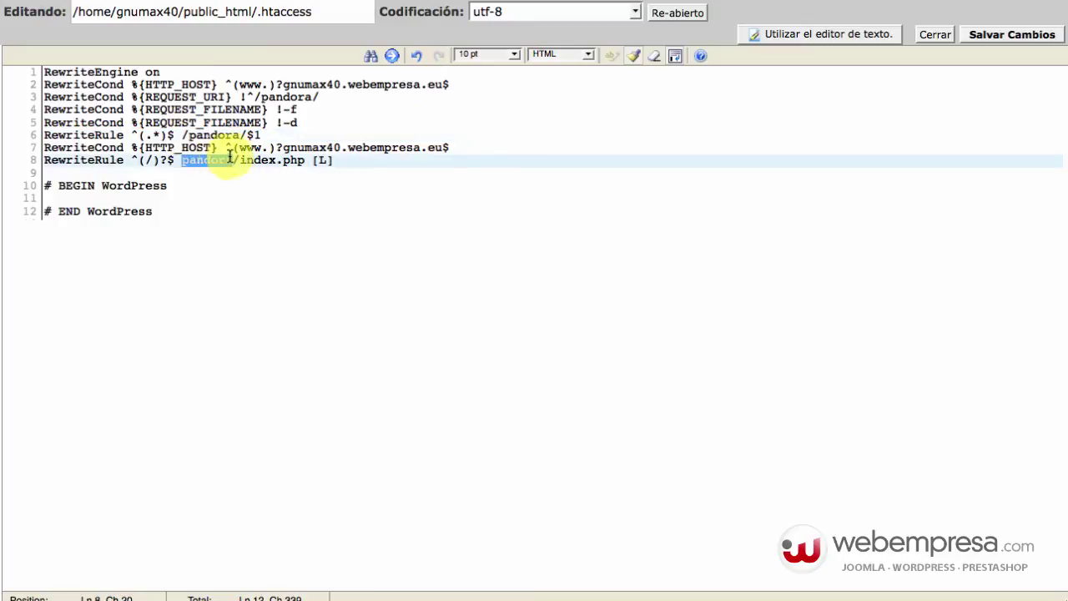
left_click(265, 147)
left_click(238, 213)
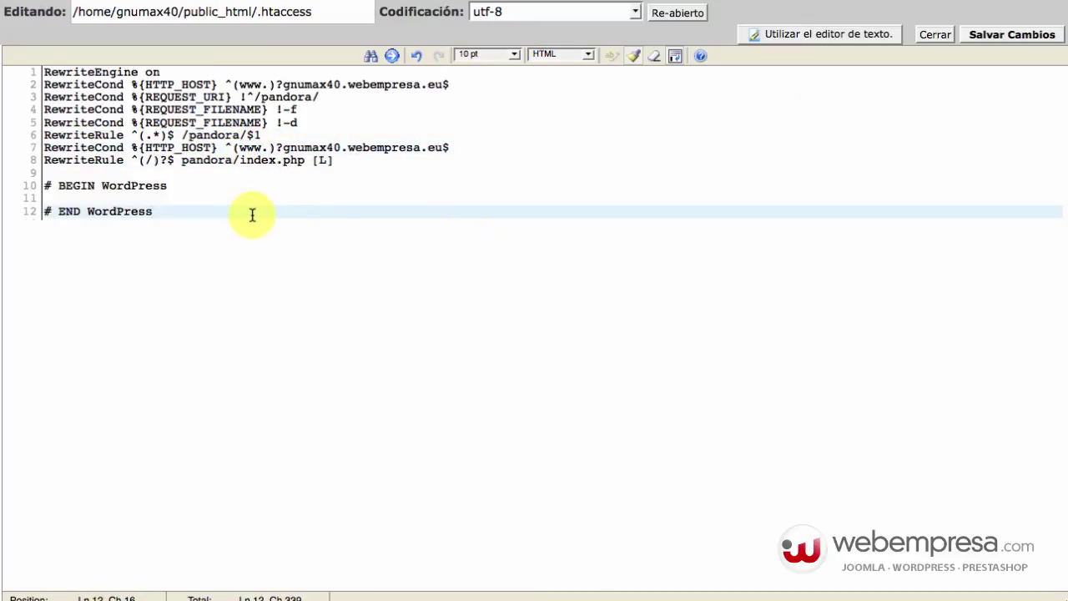
left_click(1008, 35)
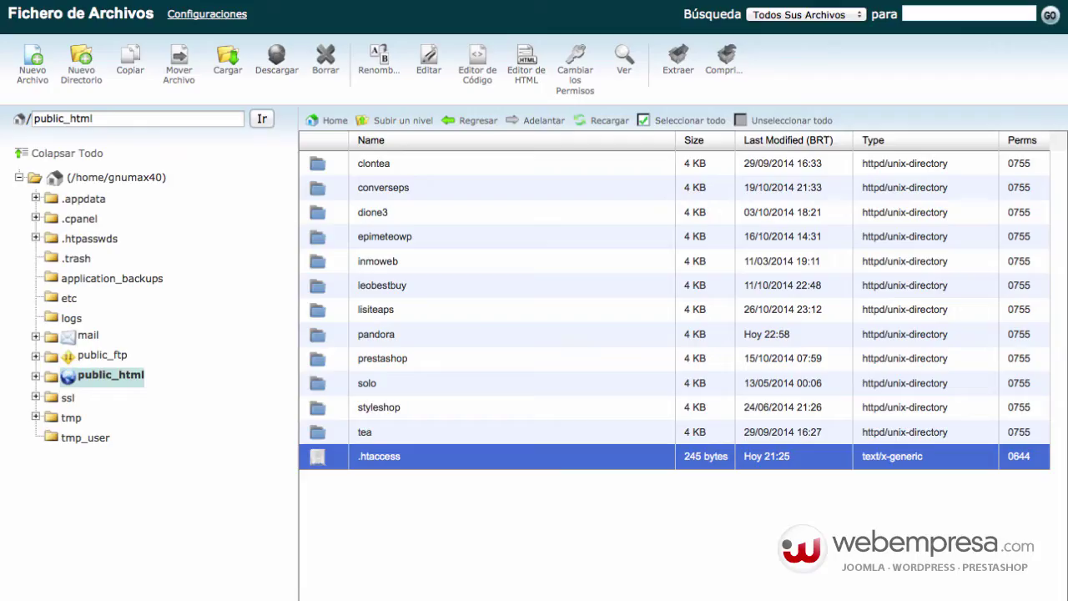
Go into the pandora folder and open its .htaccess file in the code editor.
double_click(423, 338)
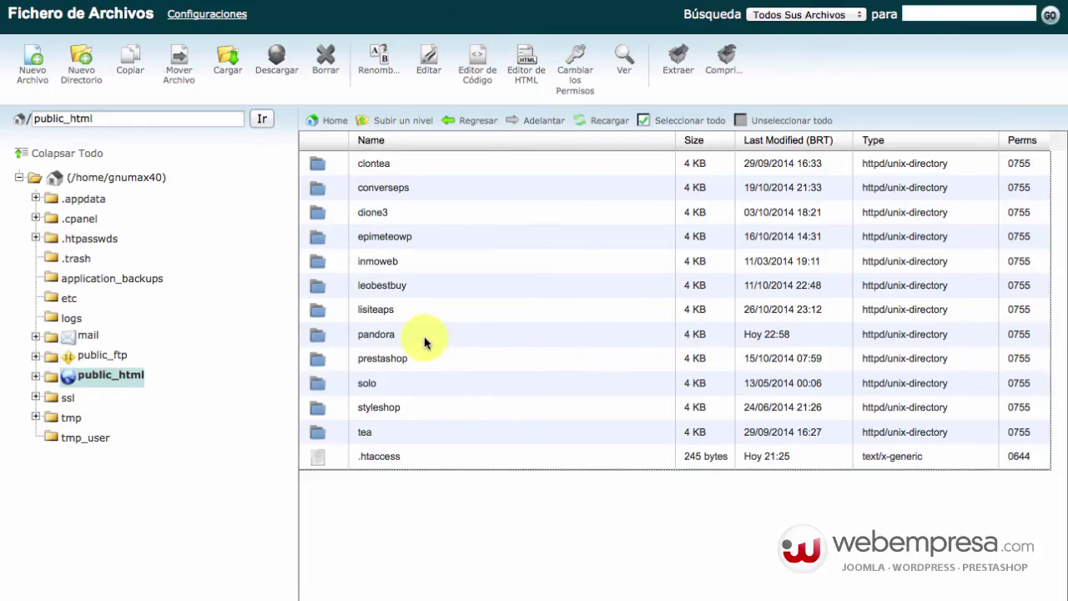
right_click(417, 261)
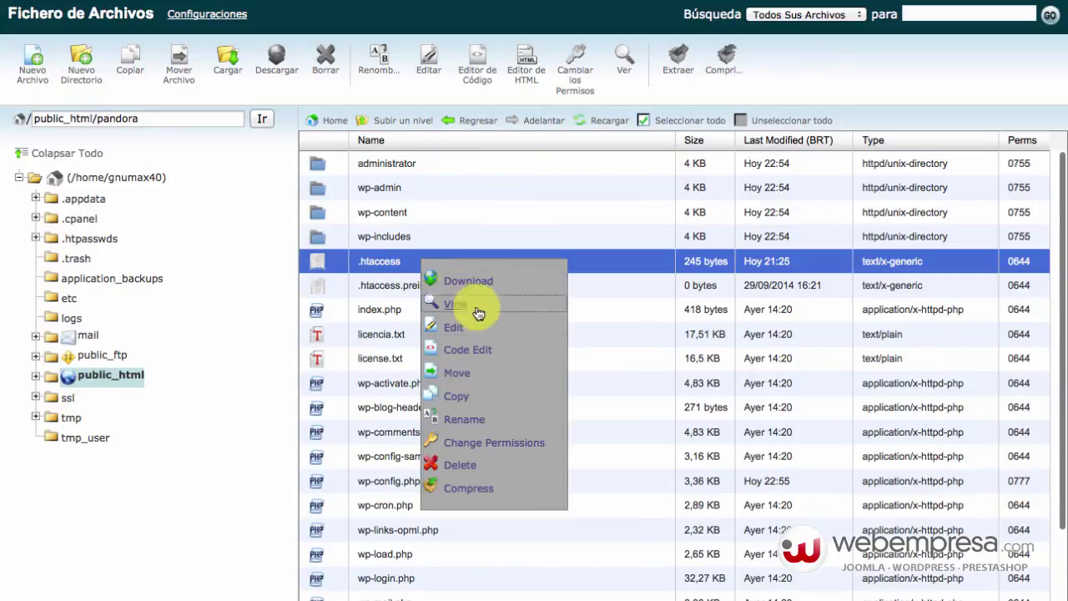
left_click(486, 351)
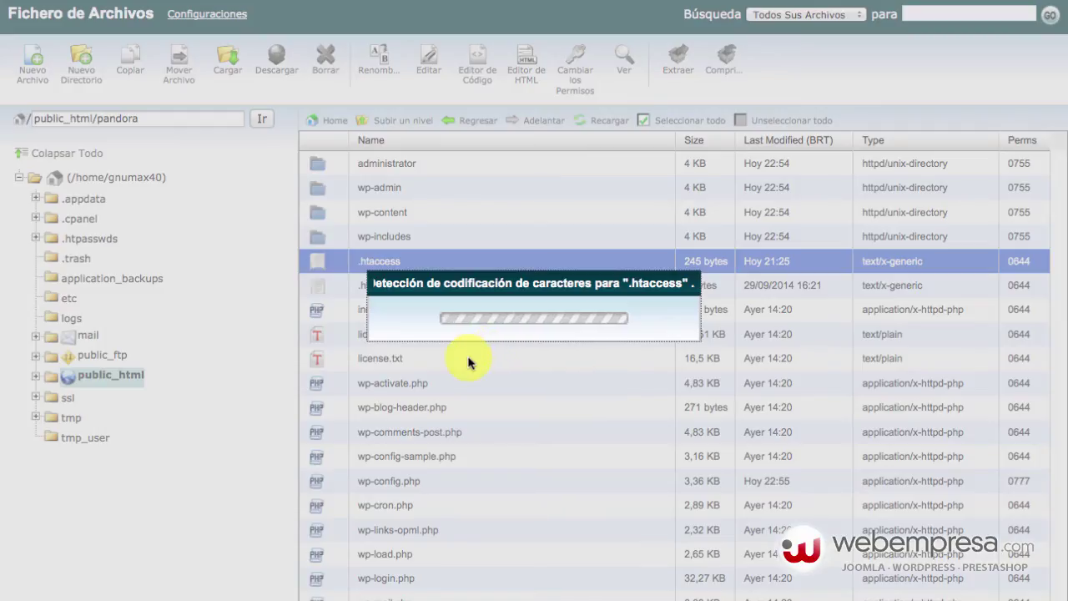
left_click(686, 460)
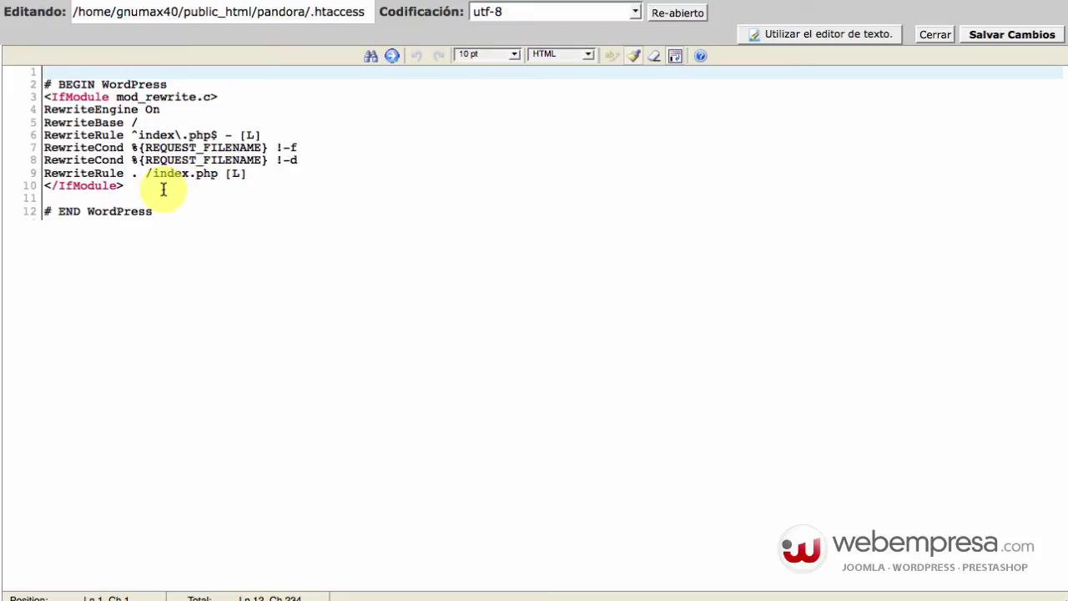
Set the RewriteBase to /pandora/ and the target of the last RewriteRule to /pandora/index.php.
left_click(157, 122)
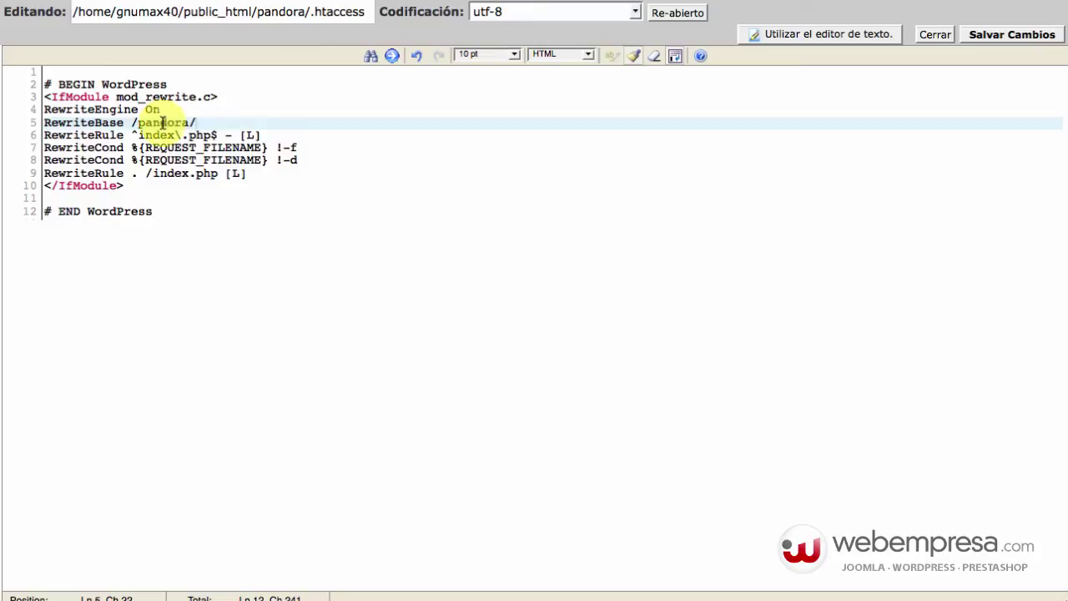
left_click(175, 173)
type("/")
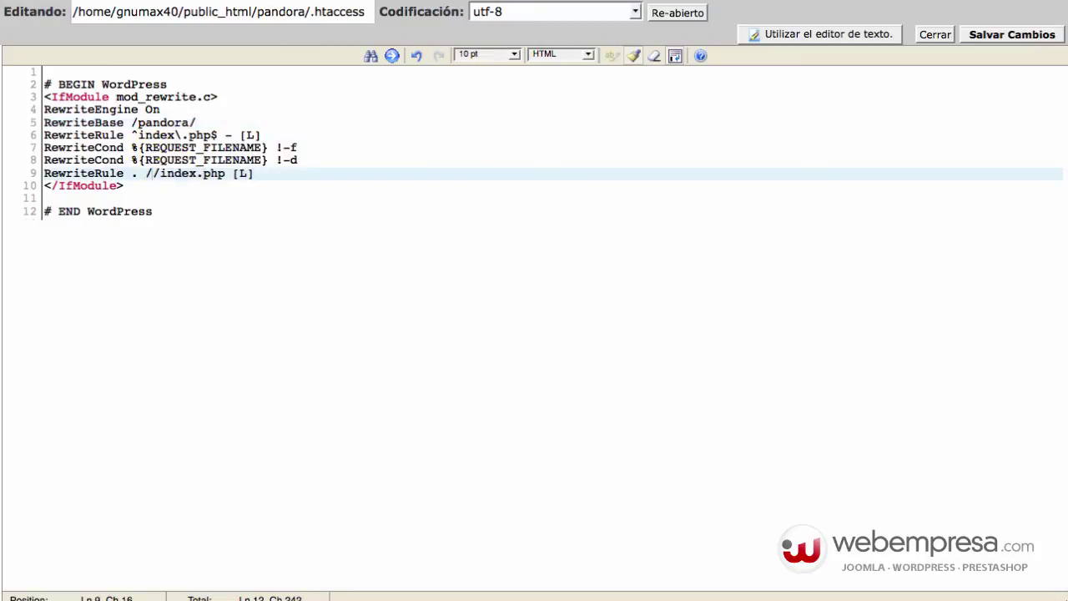
type("pandora")
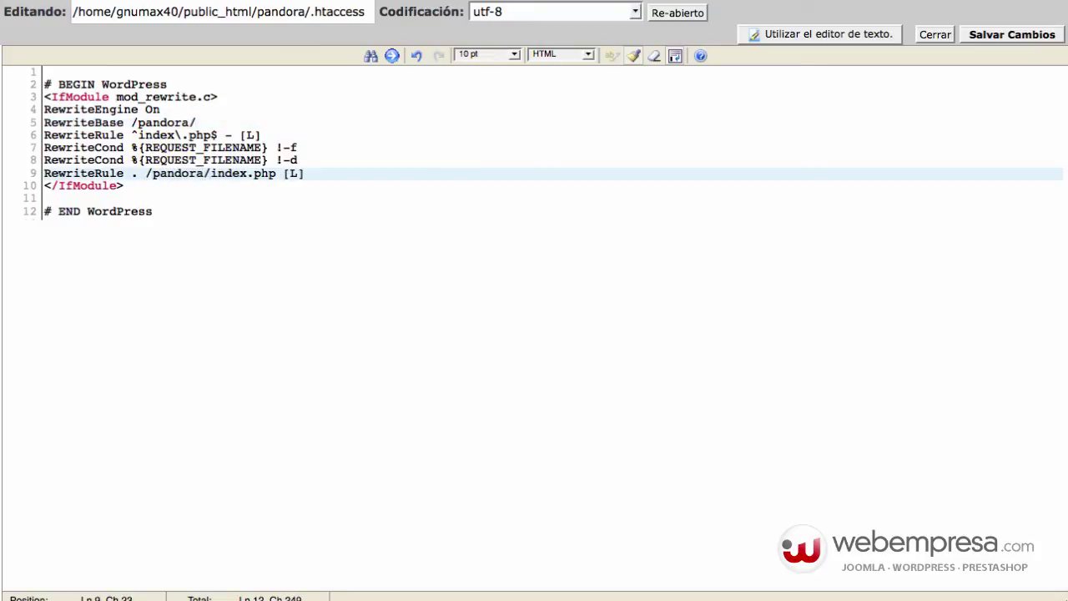
Remove pandora from the last RewriteRule and the RewriteBase, restoring /index.php and / as their paths.
left_click(148, 172)
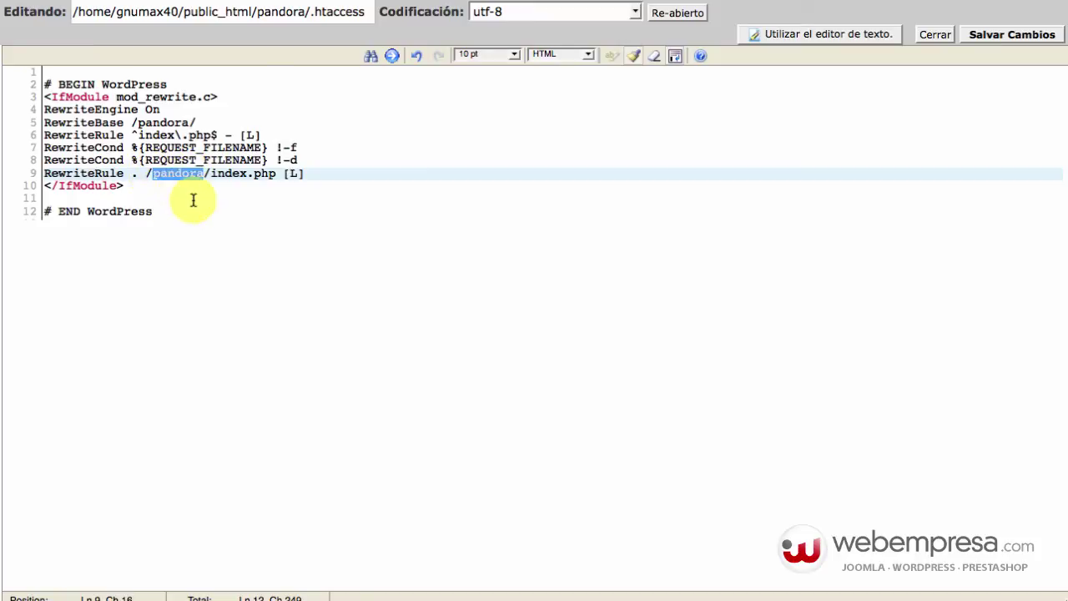
key("BackSpace")
key("Up")
key("Up")
key("Up")
key("Up")
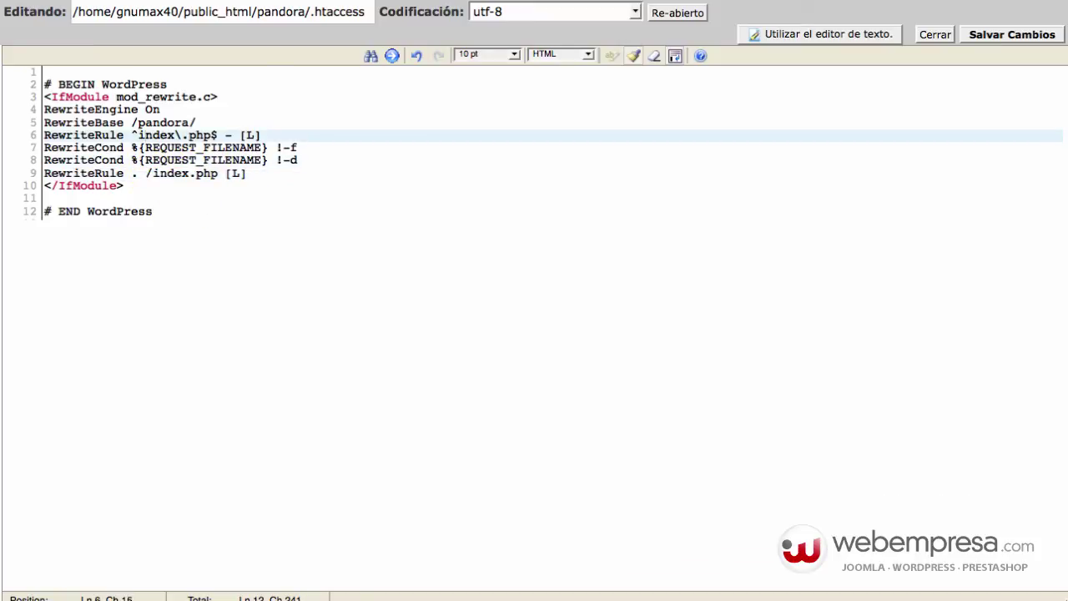
key("BackSpace")
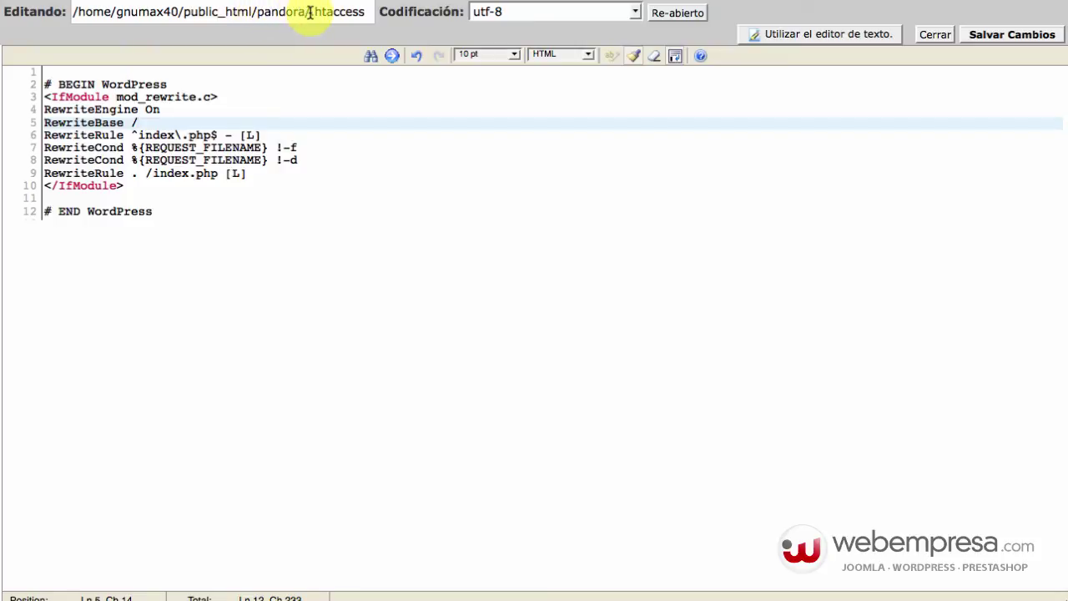
Check the path and contents of the pandora .htaccess file and close it without saving.
left_click_drag(309, 12, 374, 12)
left_click(266, 12)
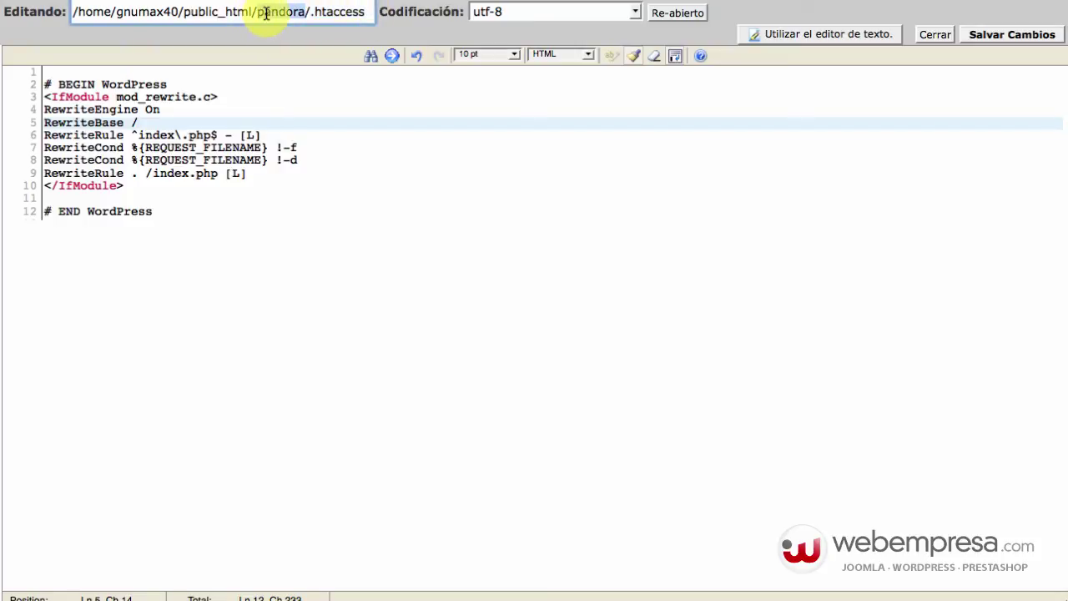
left_click(131, 88)
key("ctrl+a")
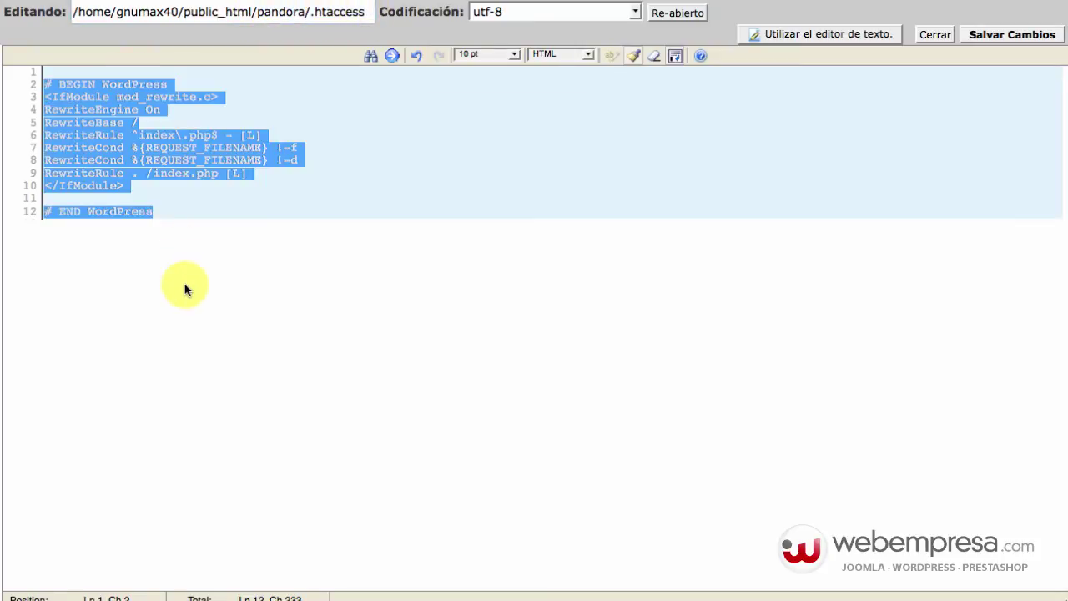
left_click(186, 289)
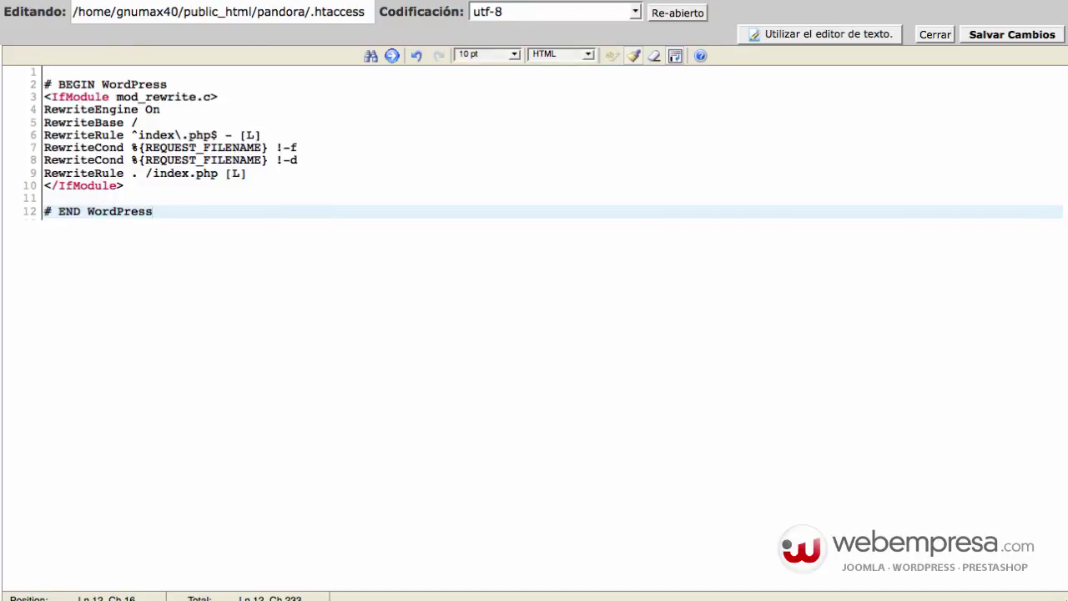
key("ctrl+w")
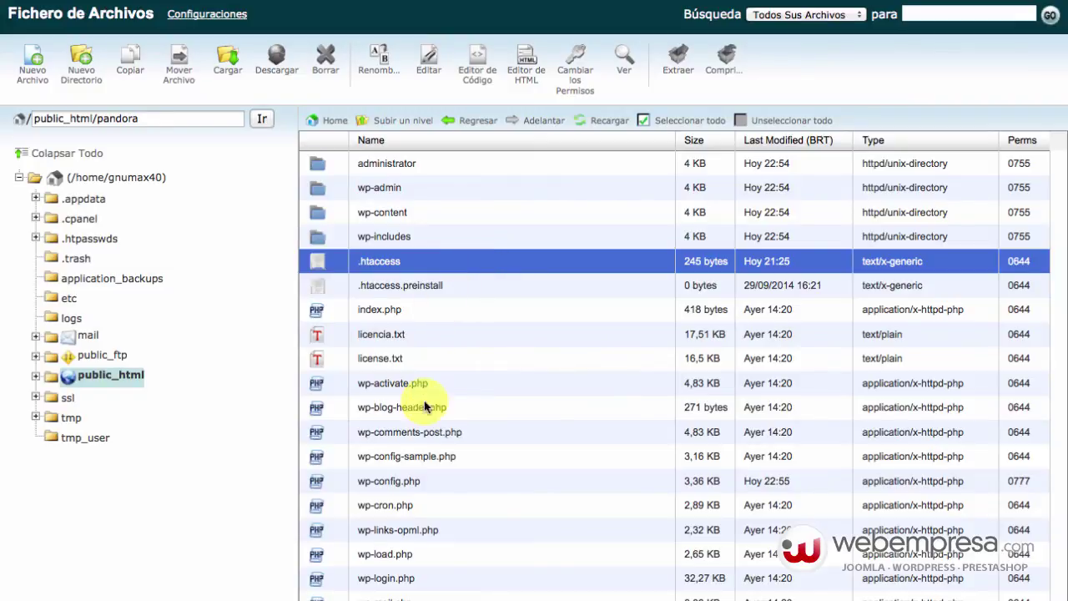
Open the wp-config.php file of the pandora folder in the code editor.
right_click(433, 484)
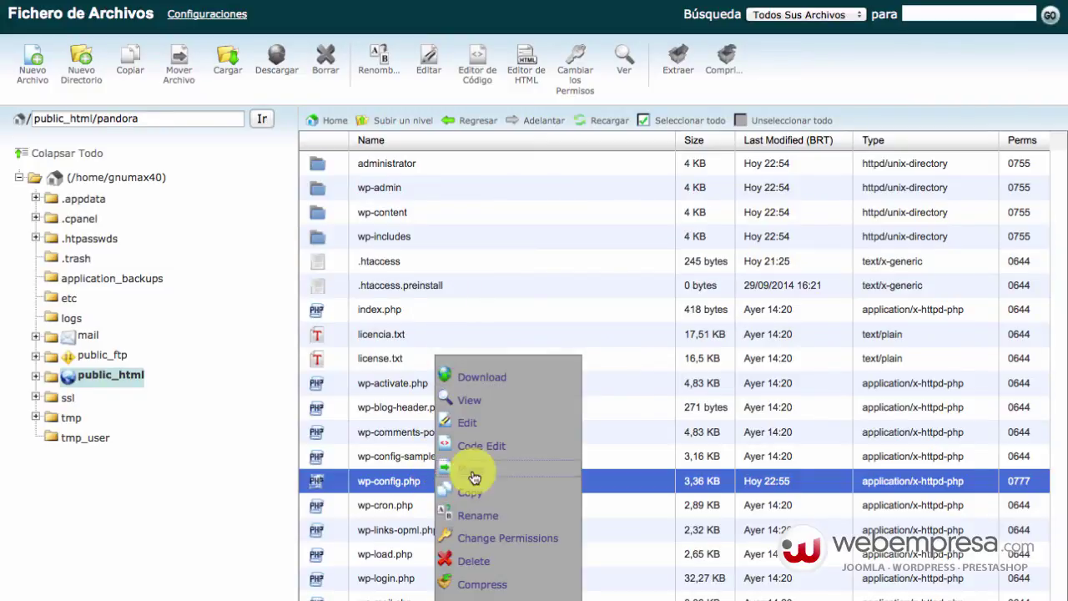
left_click(492, 449)
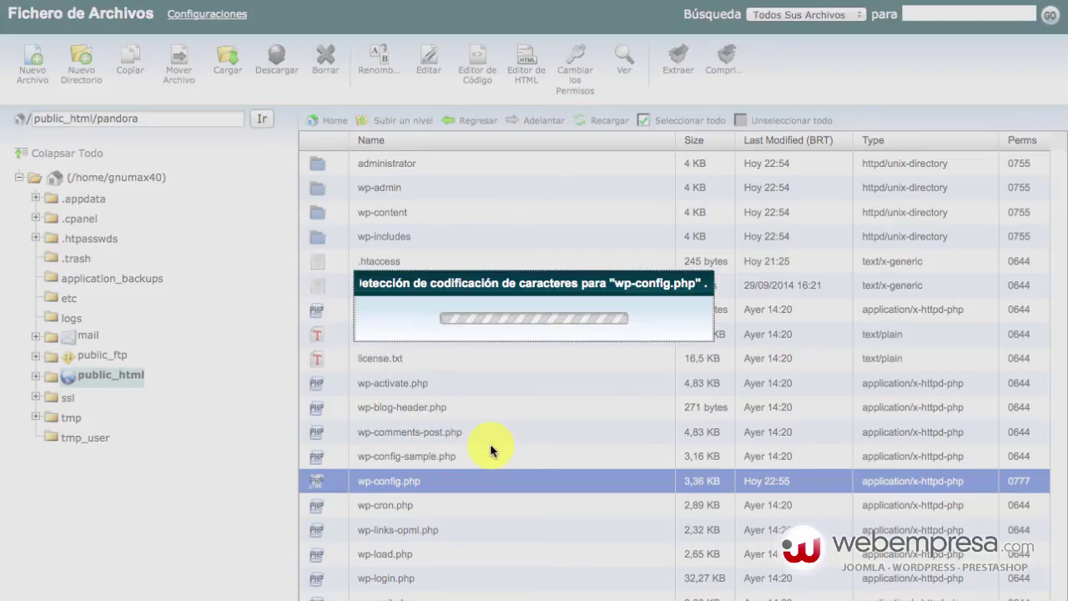
left_click(691, 459)
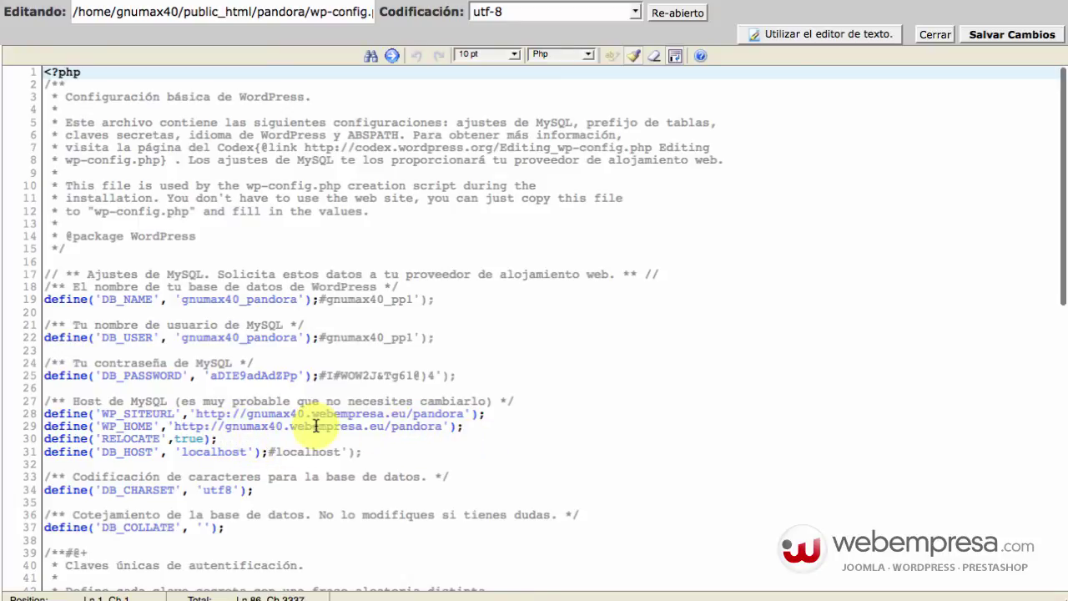
Remove /pandora from the WP_SITEURL and WP_HOME addresses in wp-config.php and save the file.
left_click_drag(413, 415, 465, 414)
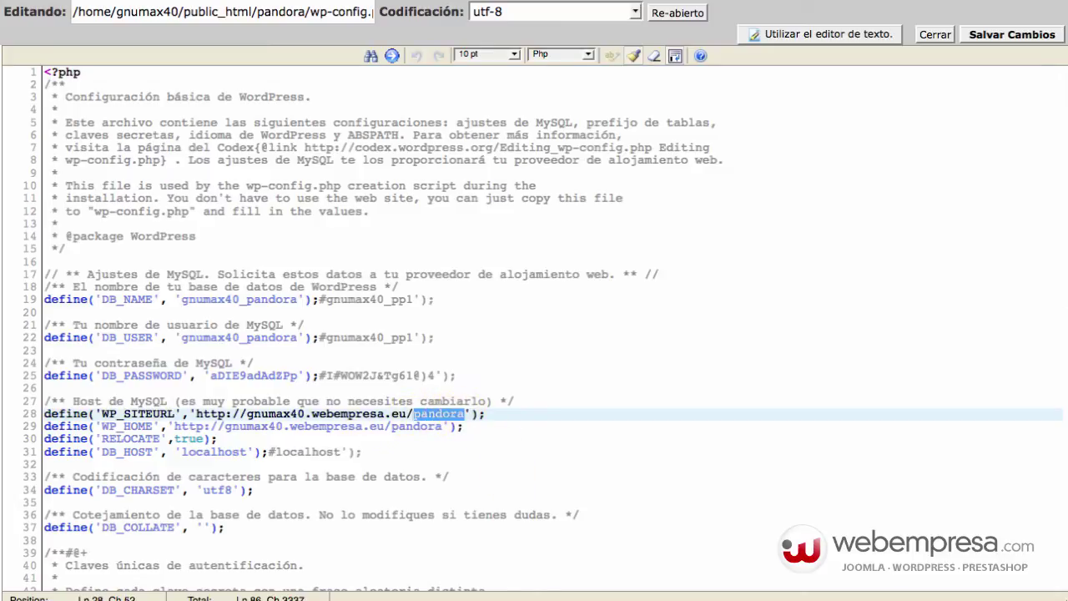
key("Down")
key("Up")
key("BackSpace")
key("Down")
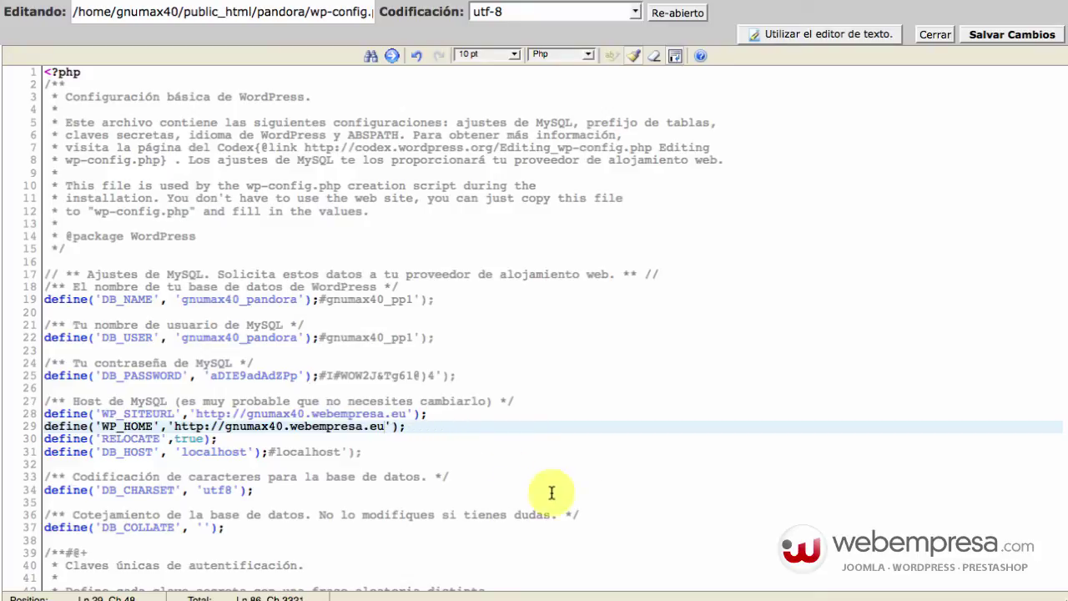
left_click(625, 453)
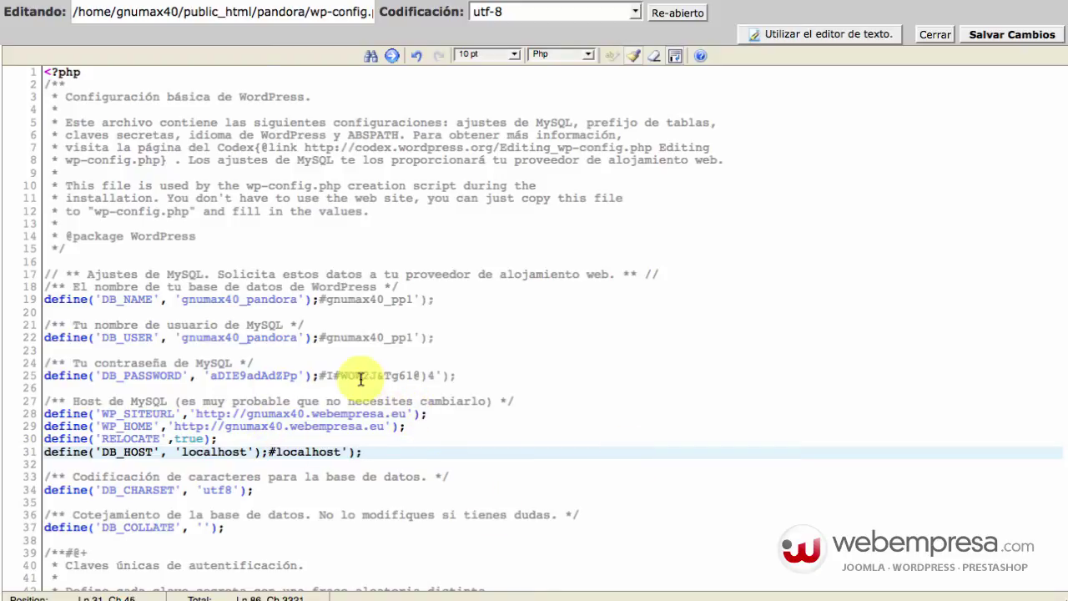
double_click(277, 12)
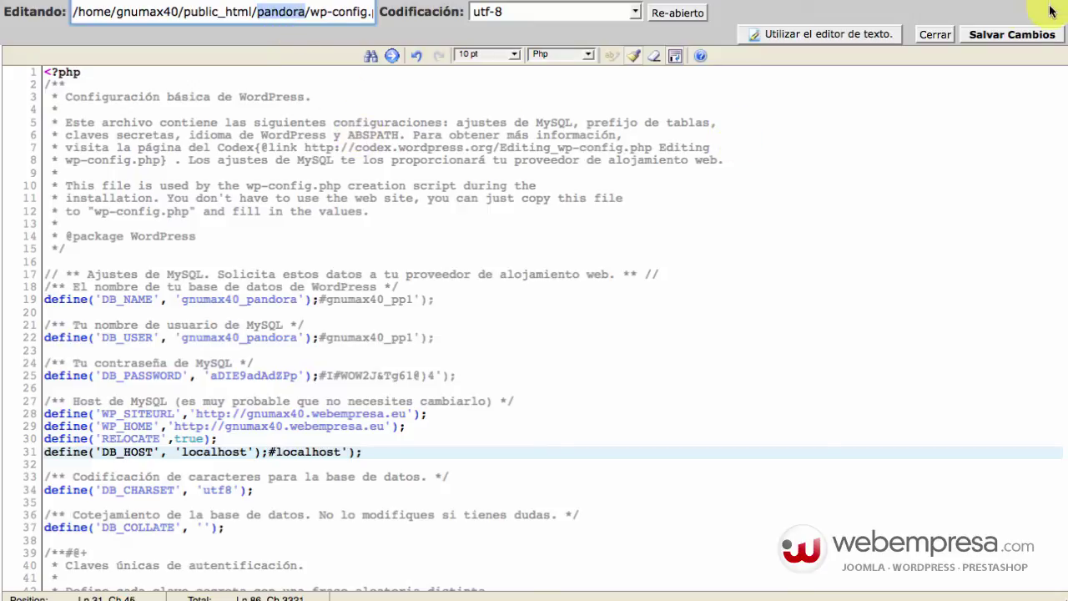
left_click(1012, 35)
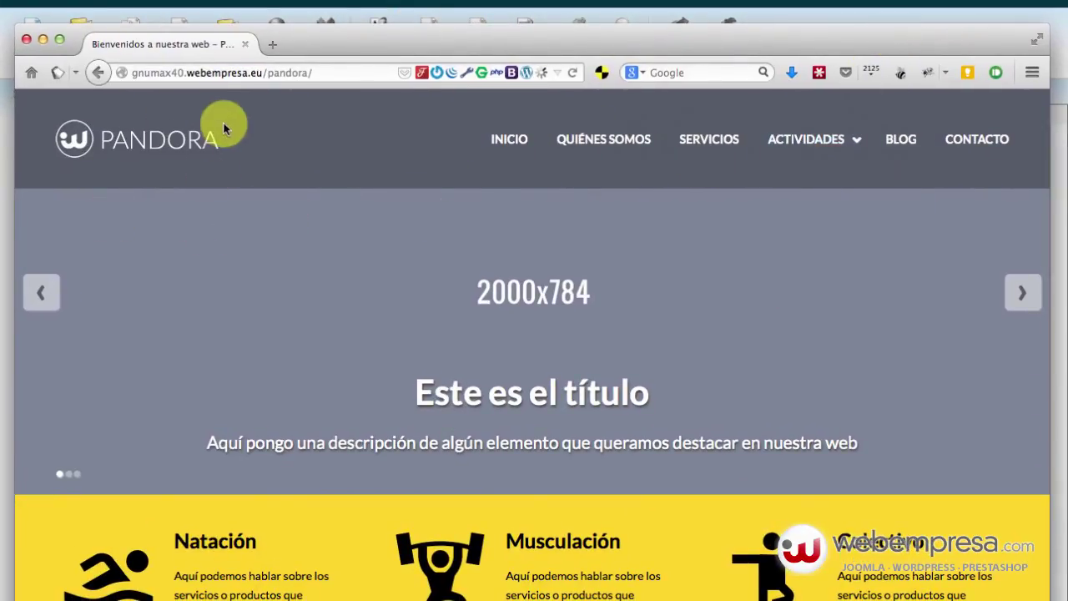
Load gnumax40.webempresa.eu without the /pandora/ path in the browser and look through the home page.
left_click(281, 73)
scroll(279, 270, "down", 5)
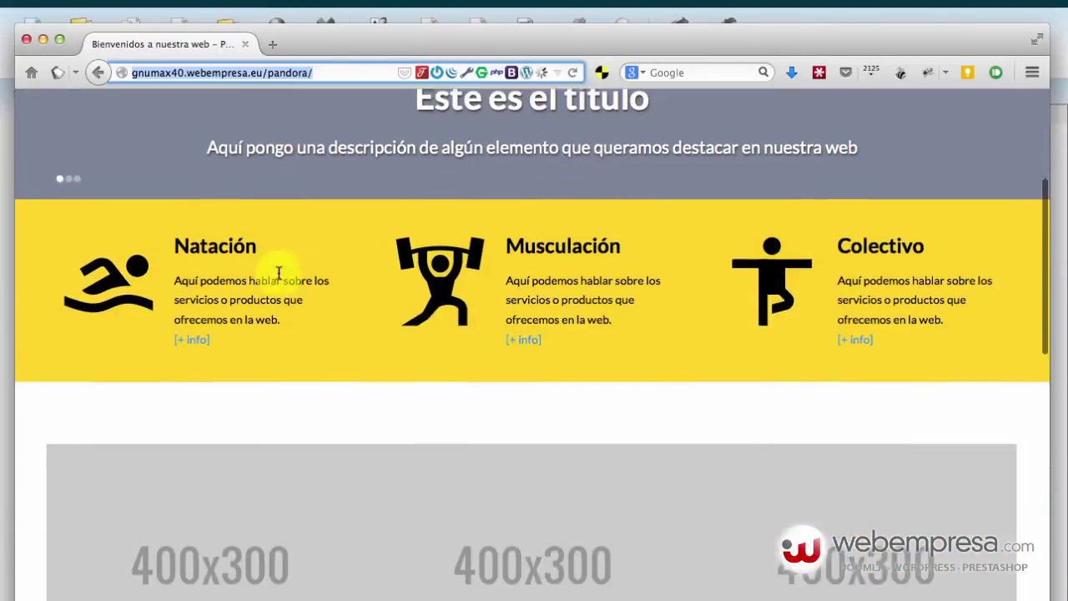
scroll(474, 234, "up", 5)
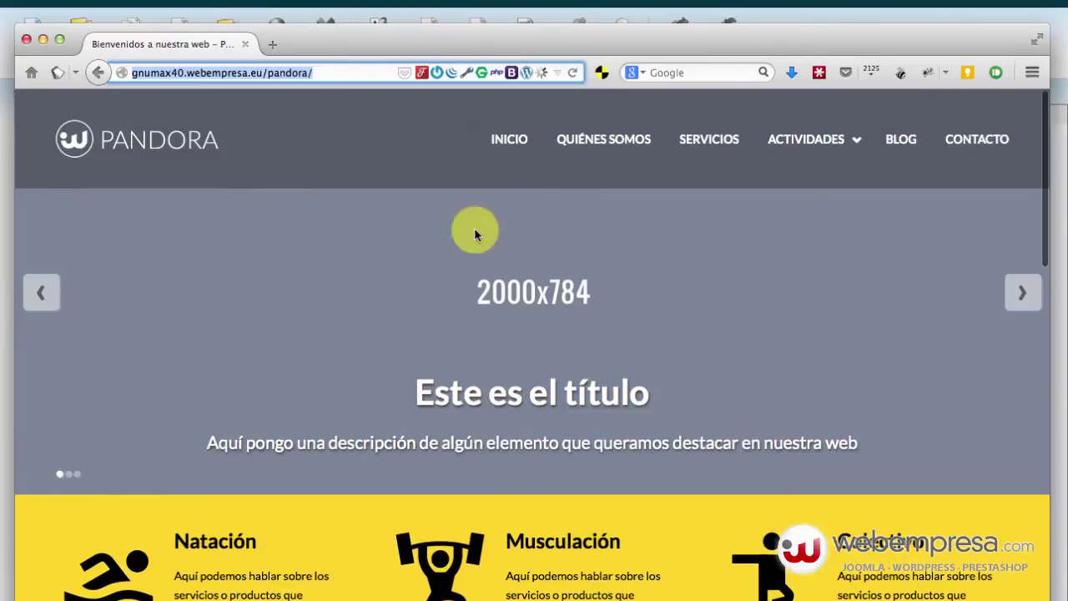
left_click(266, 73)
left_click_drag(265, 73, 339, 78)
key("BackSpace")
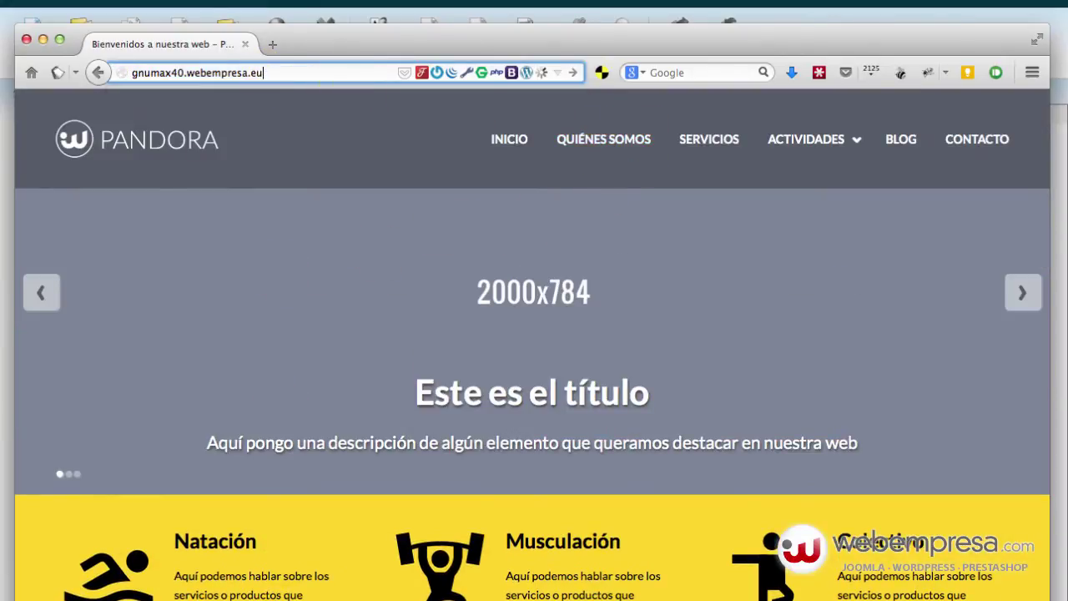
key("Return")
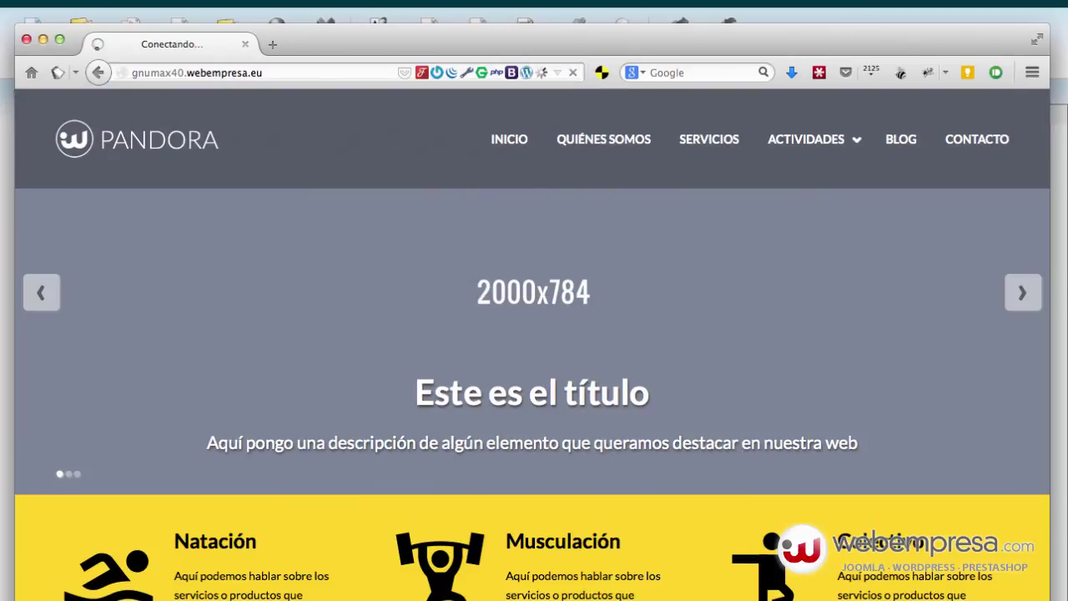
scroll(534, 334, "down", 5)
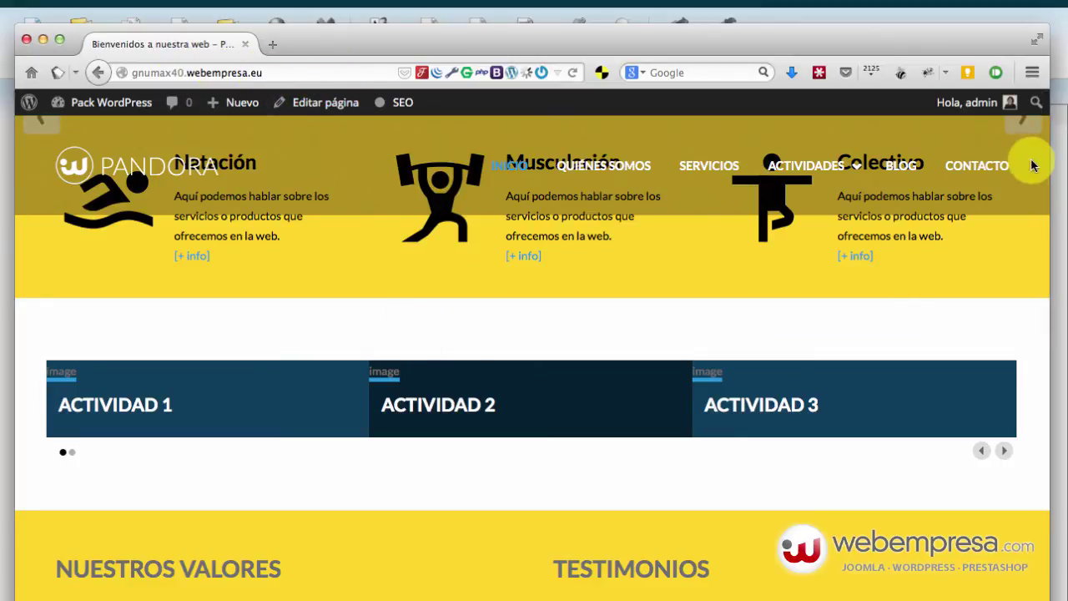
scroll(697, 335, "down", 6)
scroll(697, 338, "up", 1)
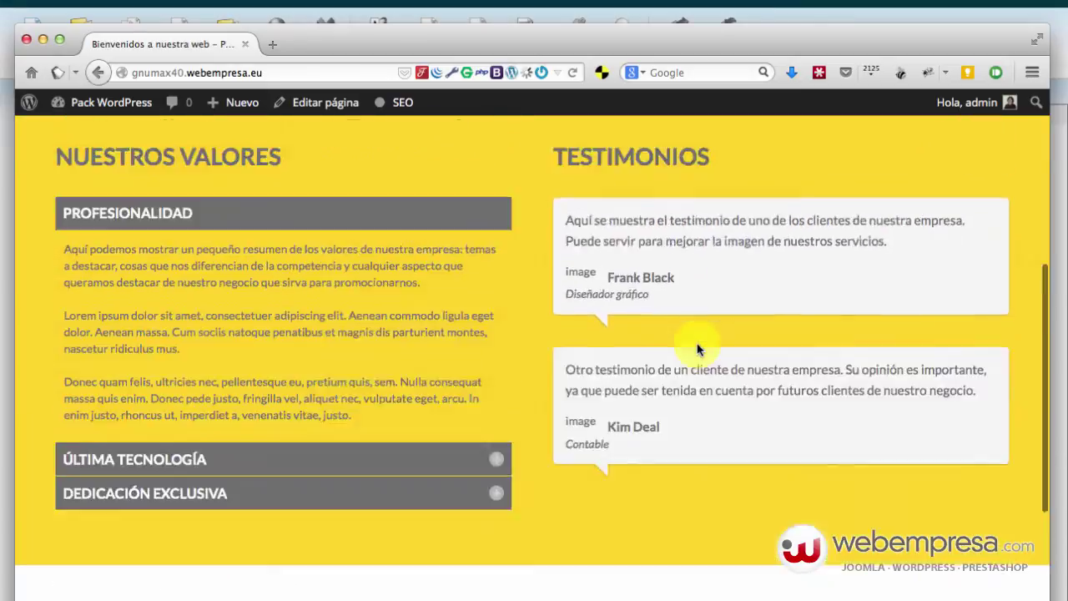
scroll(698, 345, "down", 2)
scroll(692, 344, "up", 7)
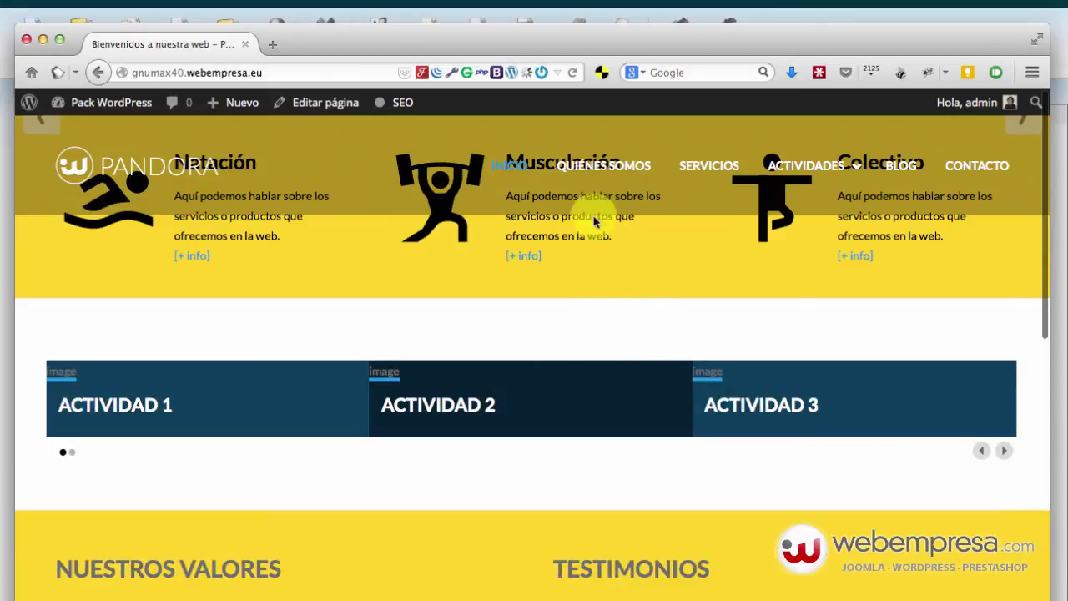
Open the site's Servicios and Blog pages and check their content and the domain in their addresses.
left_click(688, 164)
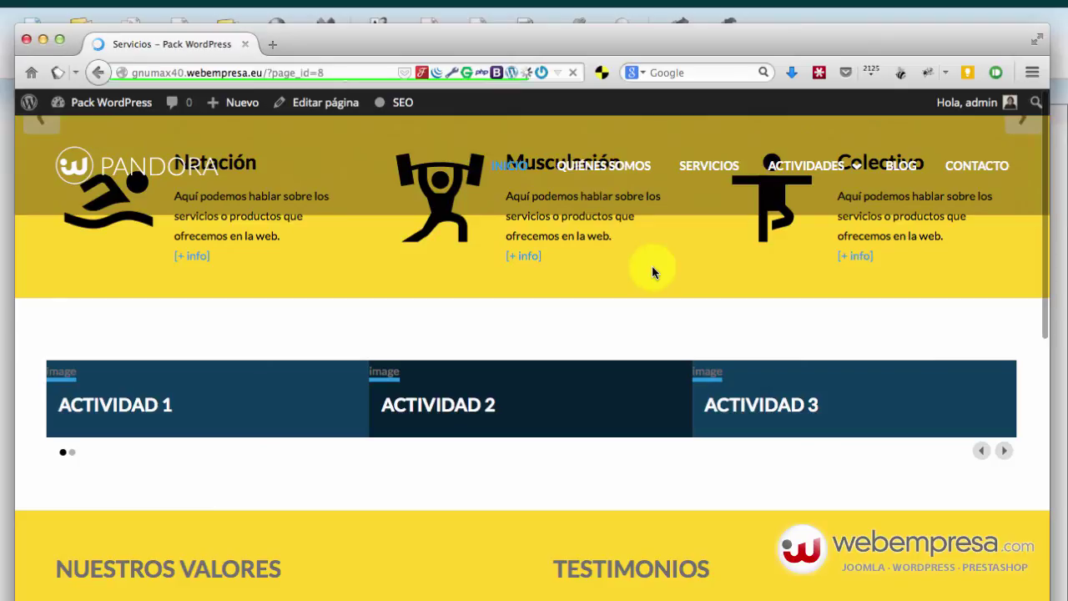
scroll(565, 321, "down", 10)
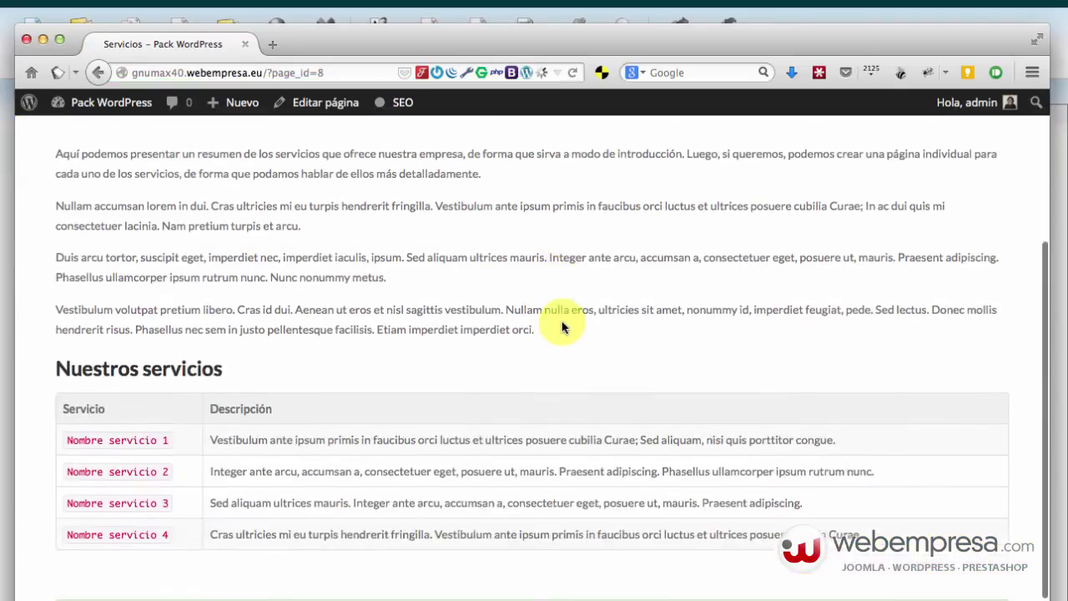
scroll(562, 323, "up", 7)
scroll(563, 323, "up", 3)
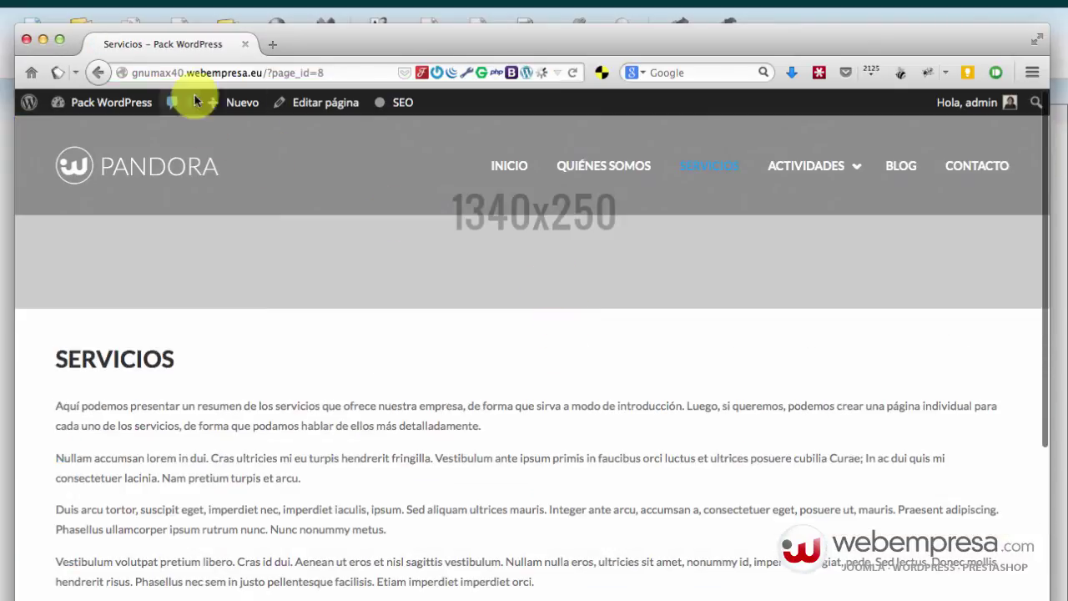
left_click_drag(132, 72, 264, 74)
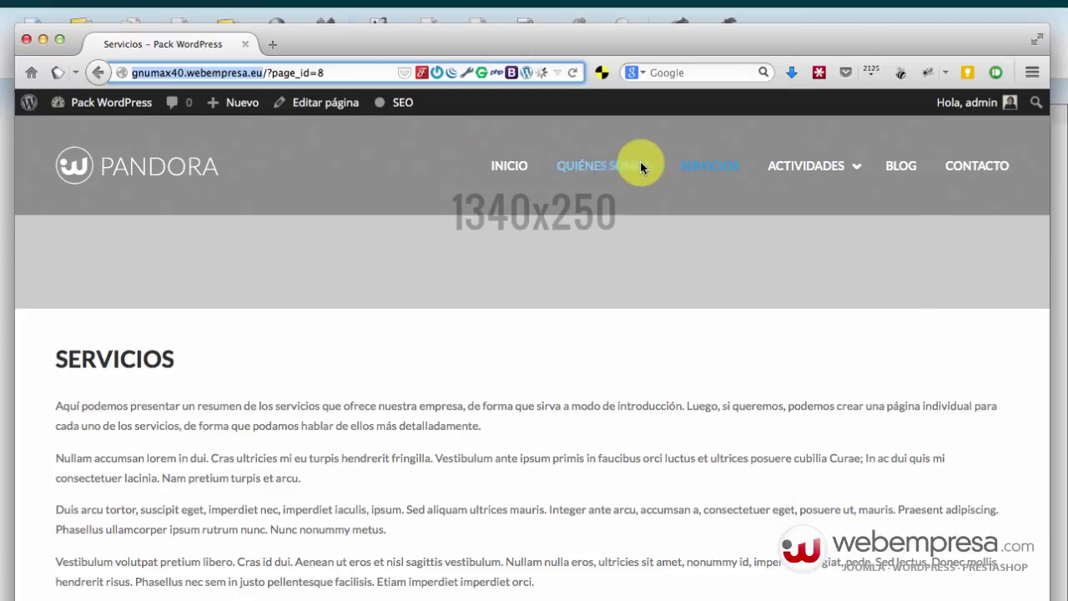
left_click(897, 171)
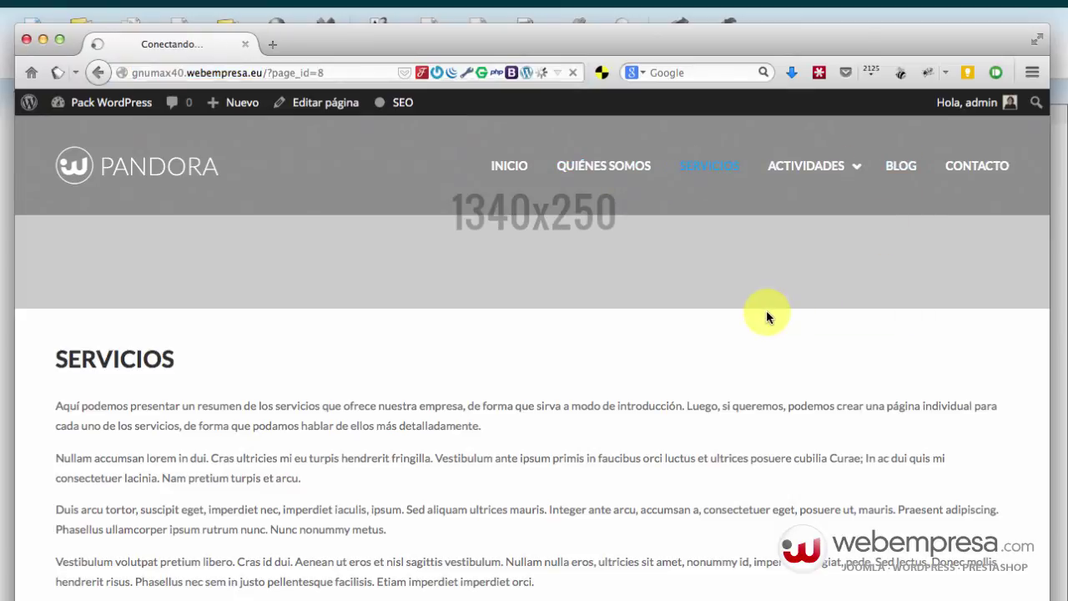
scroll(622, 302, "down", 10)
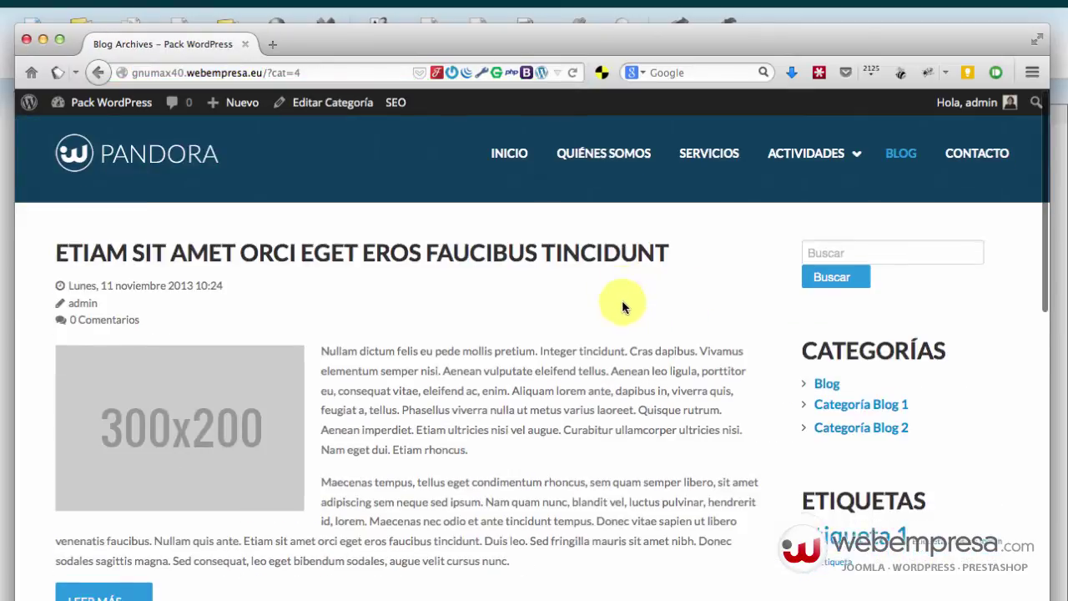
scroll(621, 302, "up", 8)
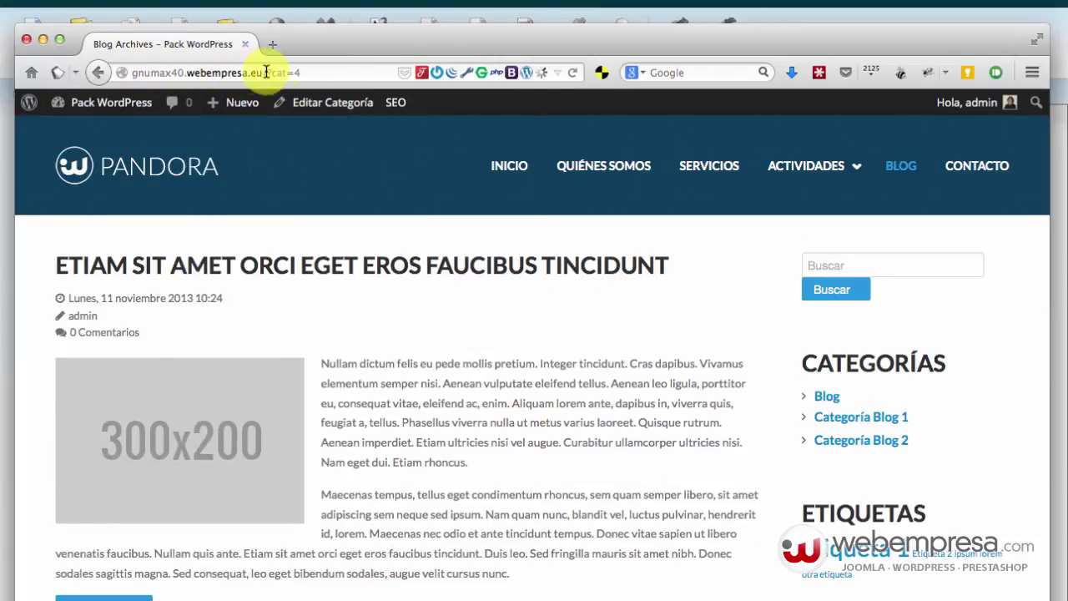
Open the site's Contacto and Quiénes somos pages and check their addresses and content.
left_click(973, 176)
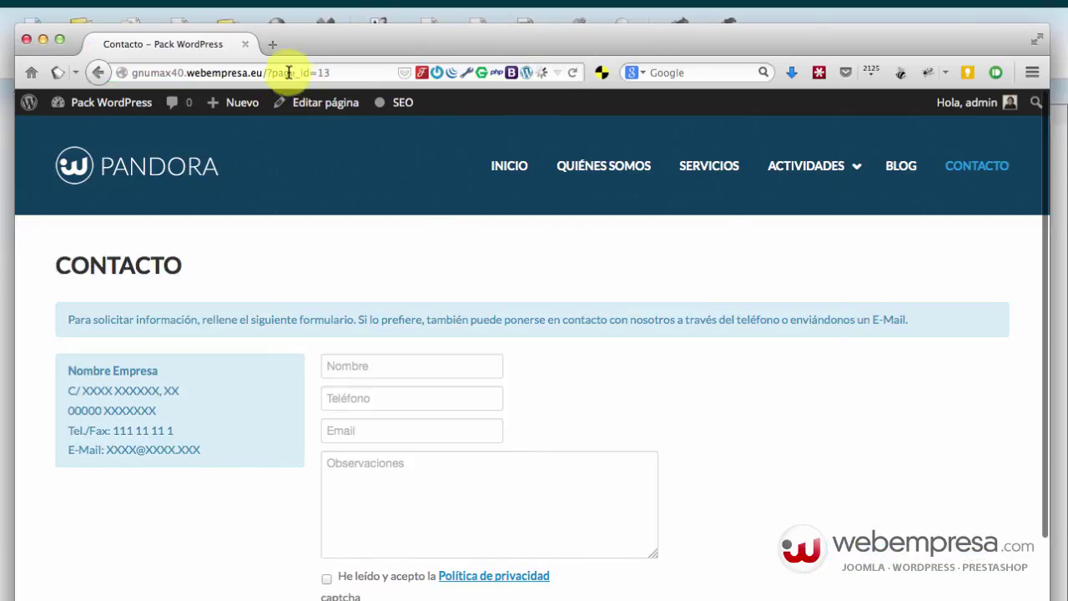
scroll(346, 287, "down", 3)
scroll(347, 298, "up", 3)
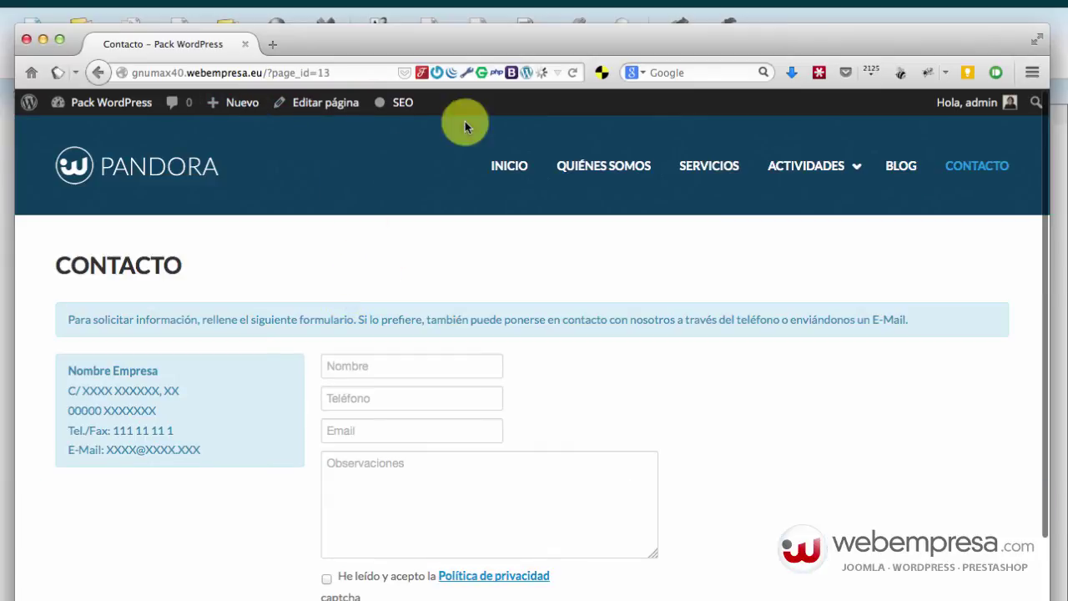
left_click(528, 175)
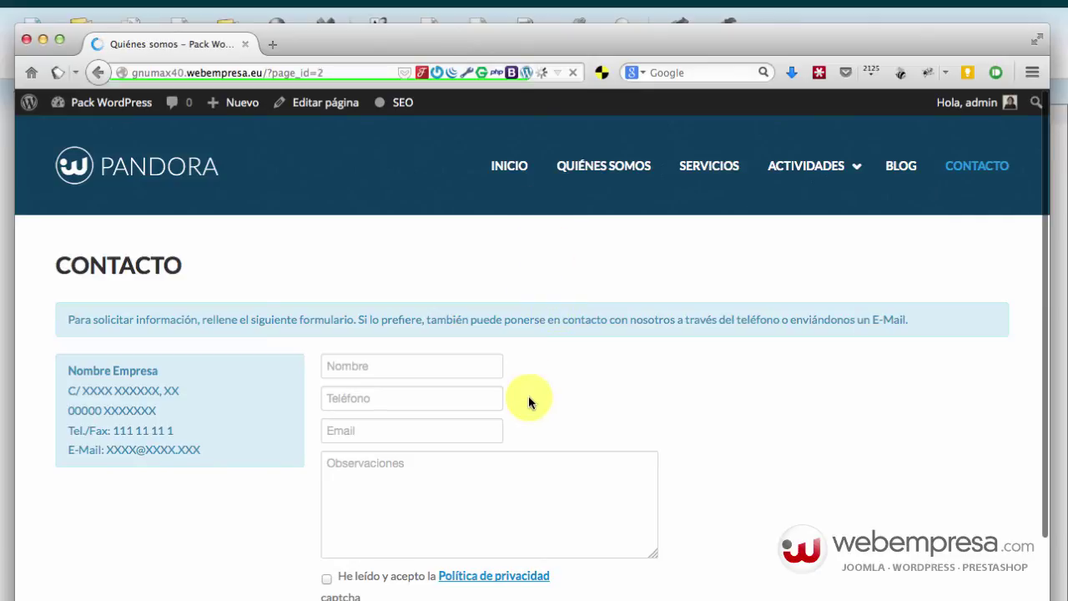
scroll(469, 381, "down", 3)
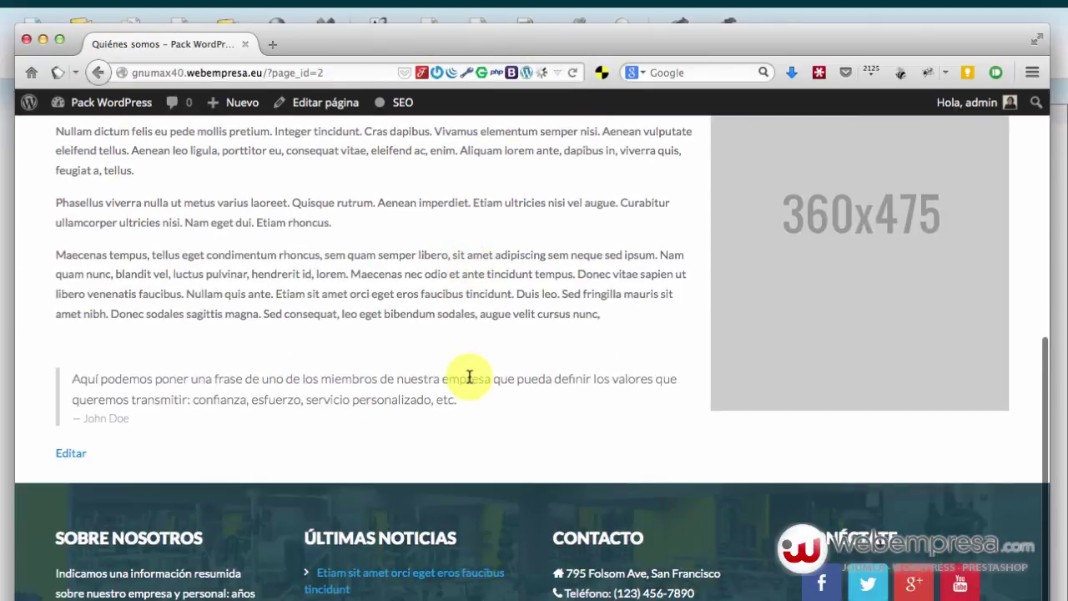
scroll(470, 376, "up", 6)
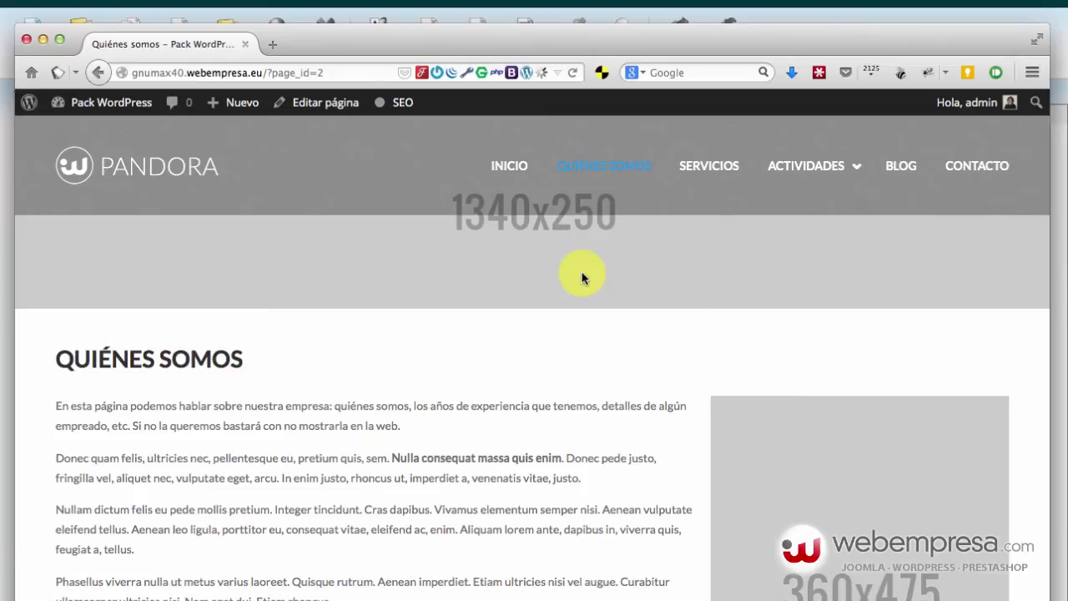
scroll(782, 468, "down", 10)
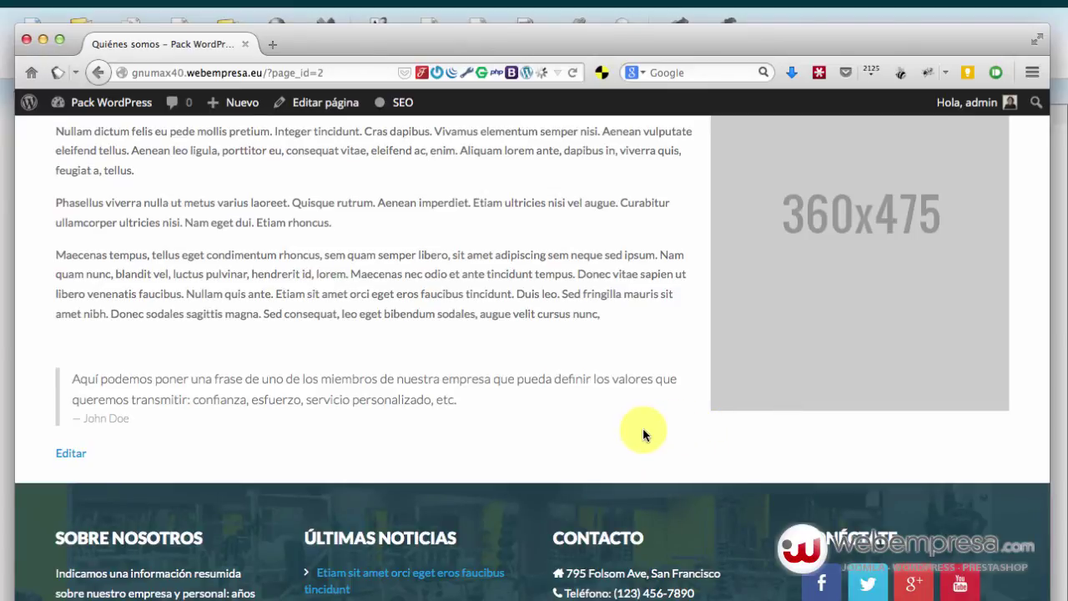
scroll(571, 319, "up", 1)
scroll(571, 320, "up", 10)
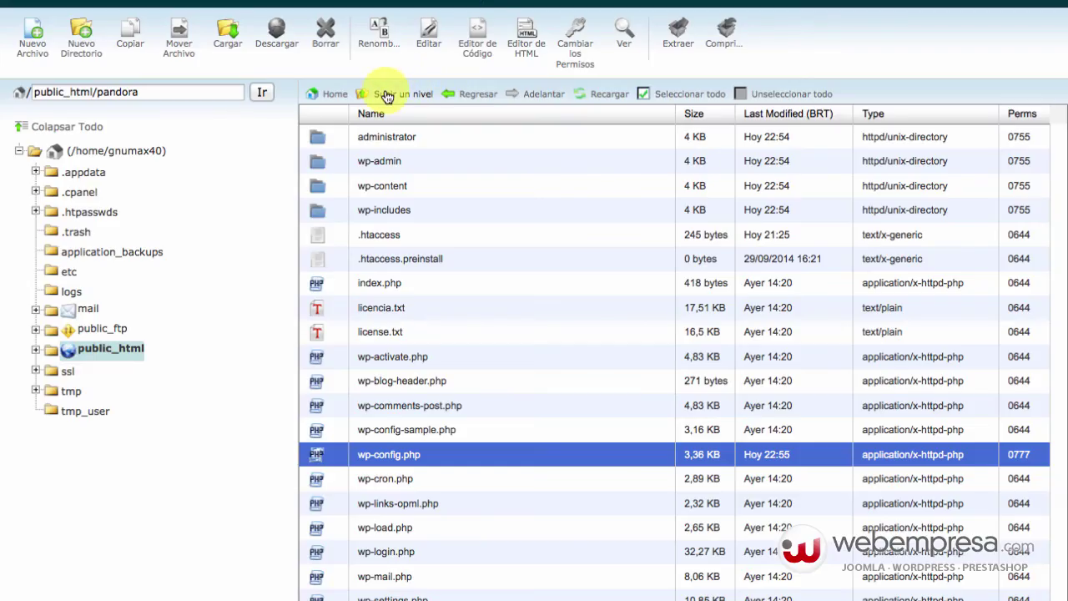
Open the .htaccess file of public_html in the code editor and review its rewrite rules for the pandora folder.
left_click(384, 95)
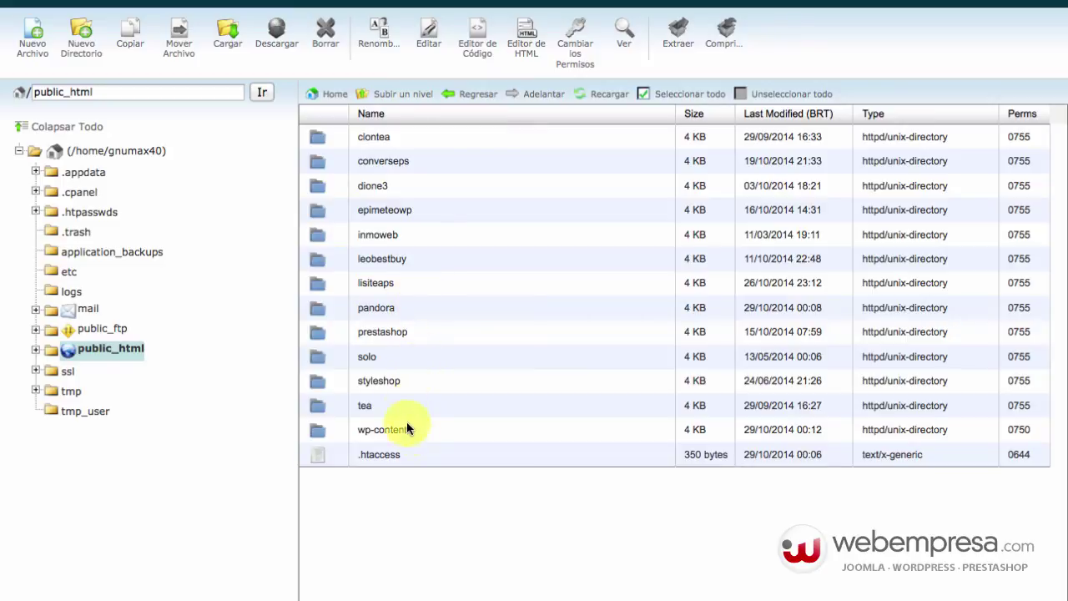
right_click(410, 455)
left_click(479, 443)
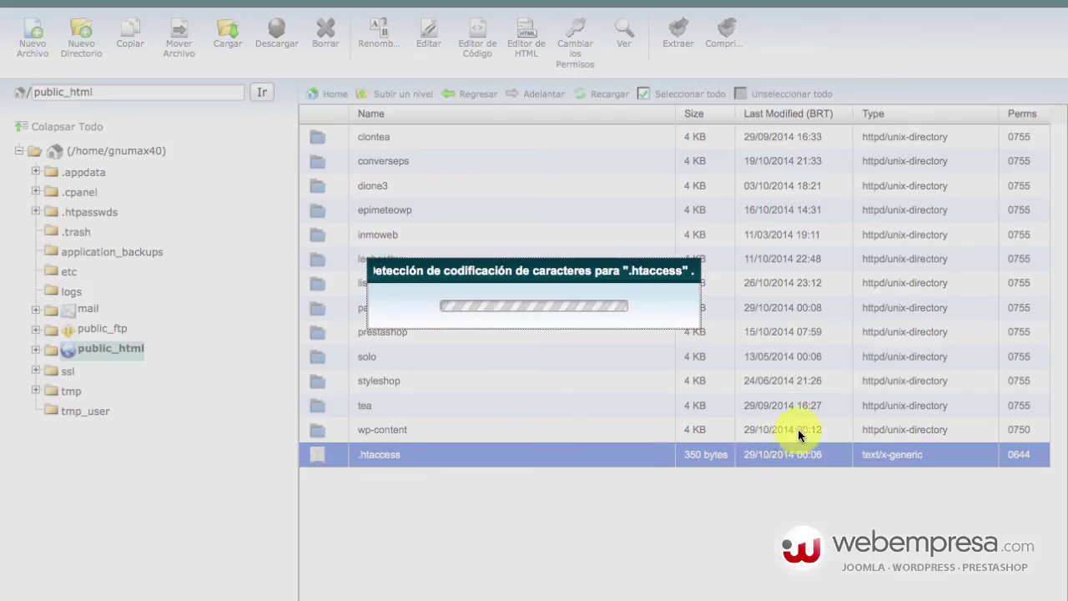
left_click(690, 447)
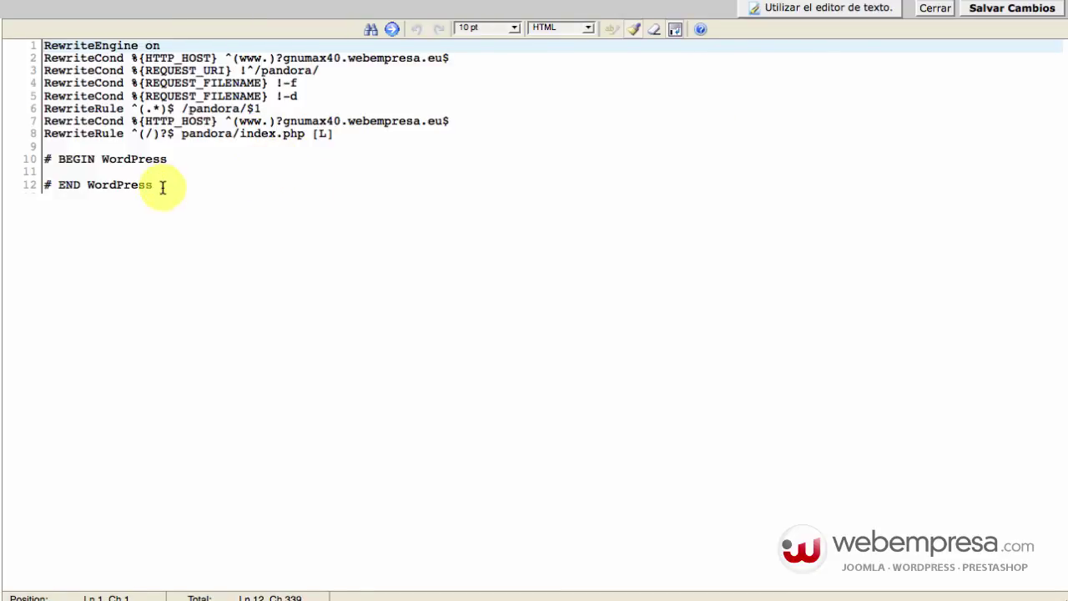
left_click_drag(163, 186, 19, 41)
left_click(277, 300)
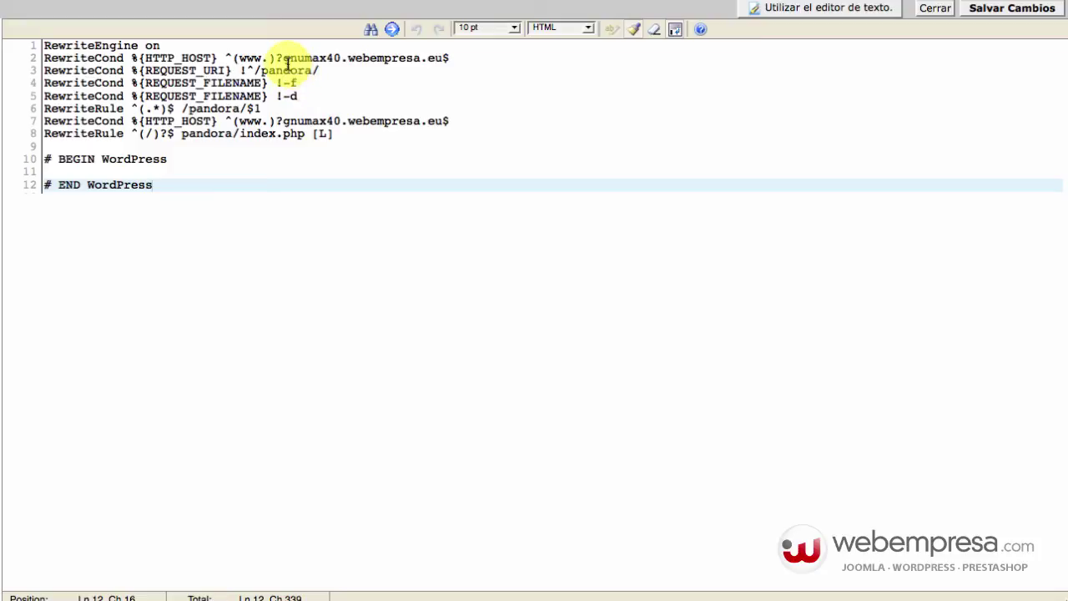
double_click(288, 70)
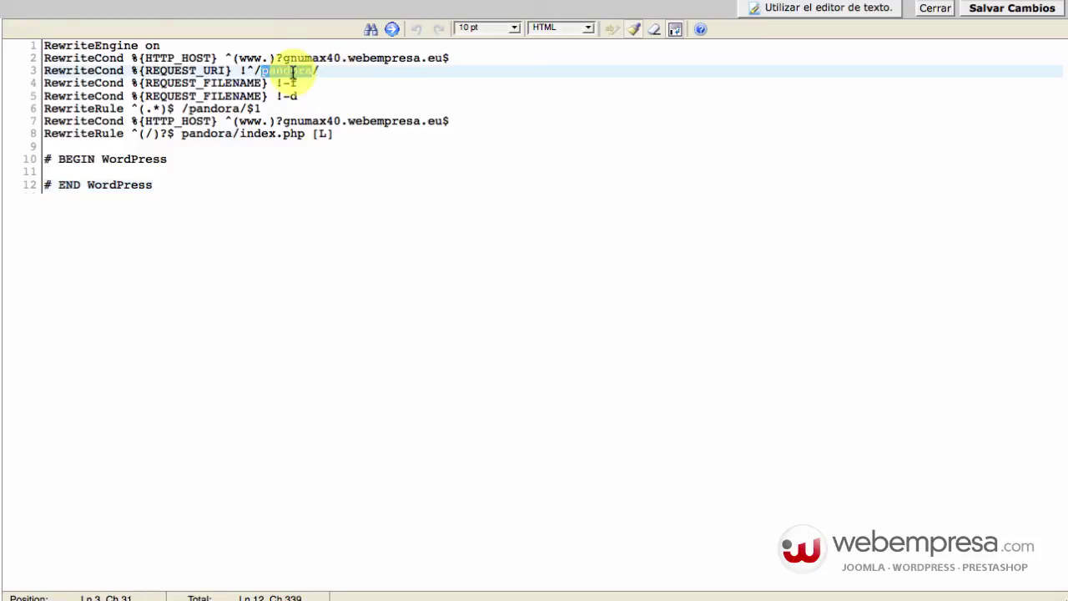
left_click(305, 209)
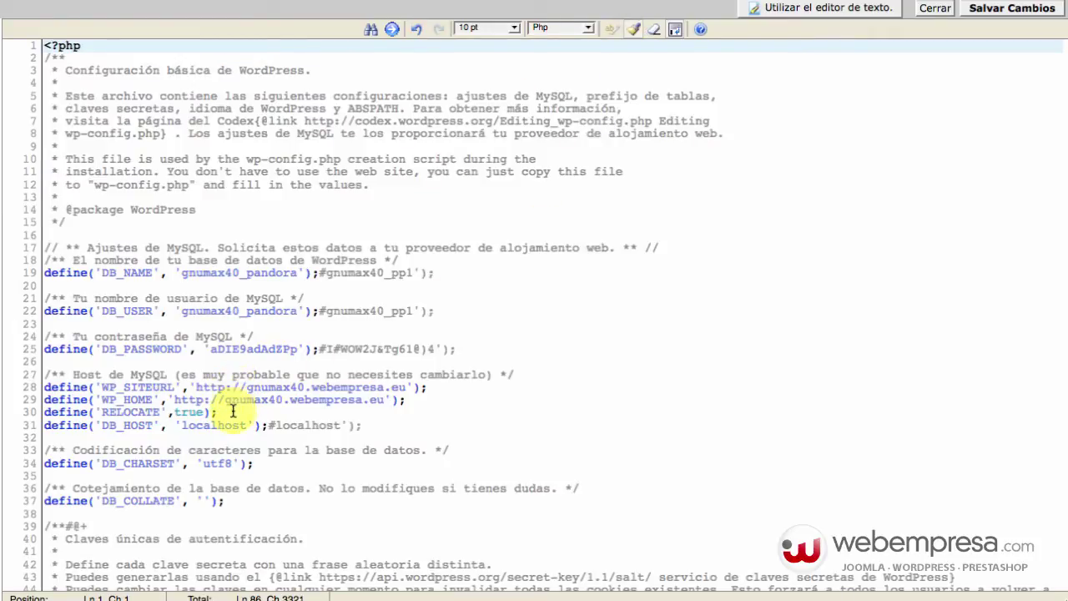
Review the WP_SITEURL, WP_HOME and RELOCATE definitions in the wp-config.php file of the pandora folder.
left_click_drag(228, 413, 37, 373)
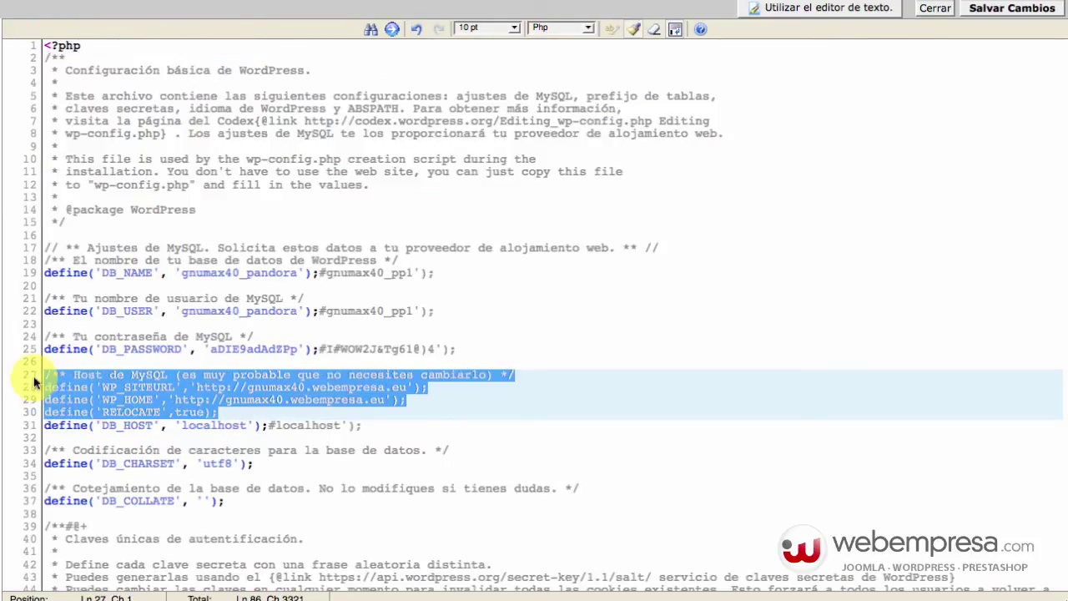
left_click(424, 411)
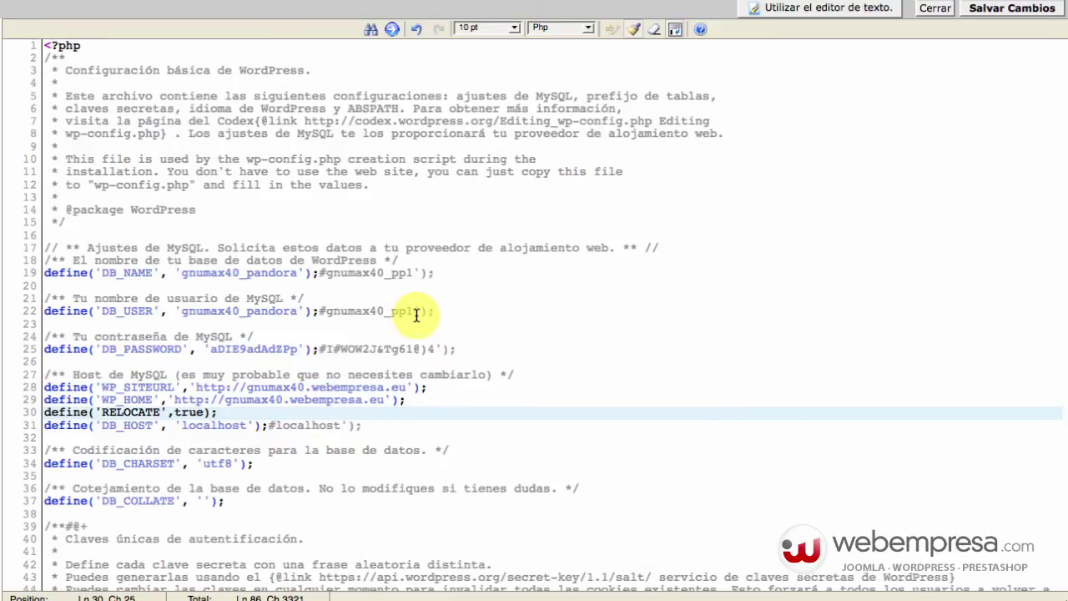
scroll(416, 314, "down", 1)
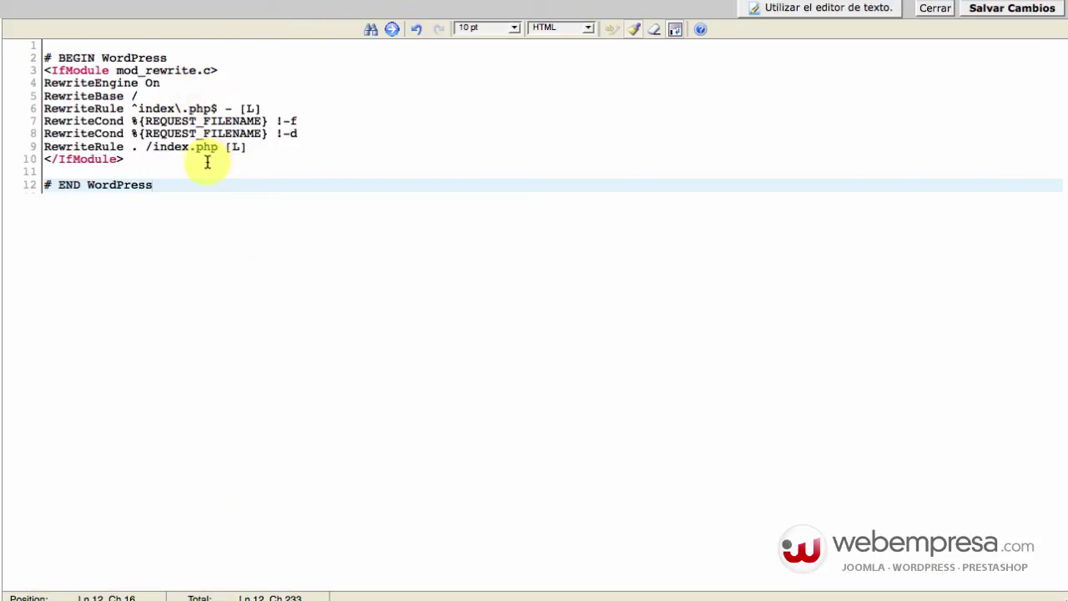
Review the WordPress rewrite block in the pandora folder's .htaccess, and check the site's Quiénes somos and Servicios pages.
left_click_drag(126, 172, 33, 72)
left_click(309, 205)
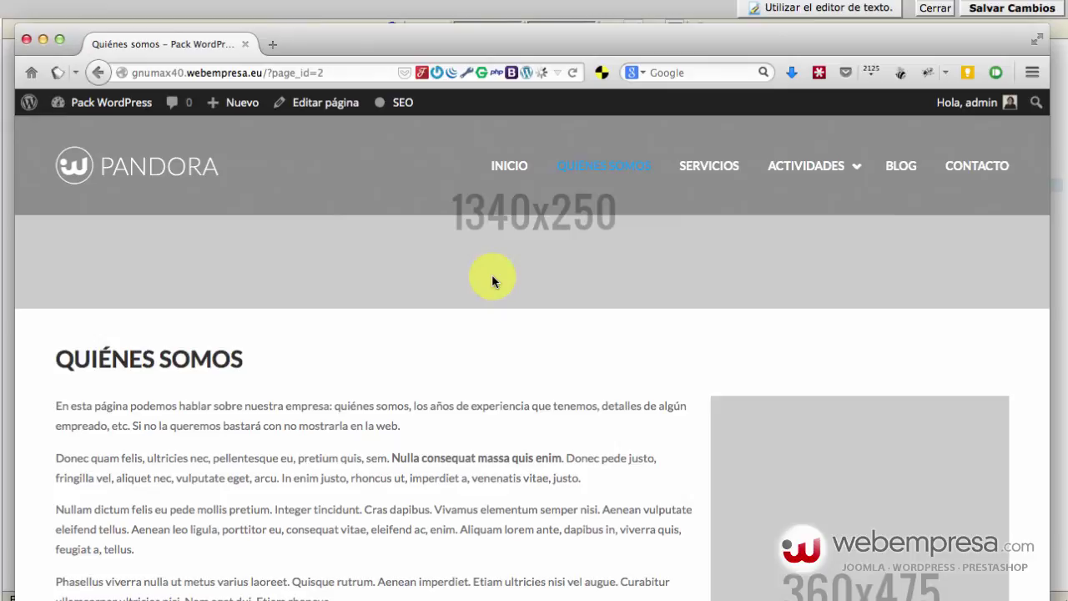
scroll(492, 274, "down", 5)
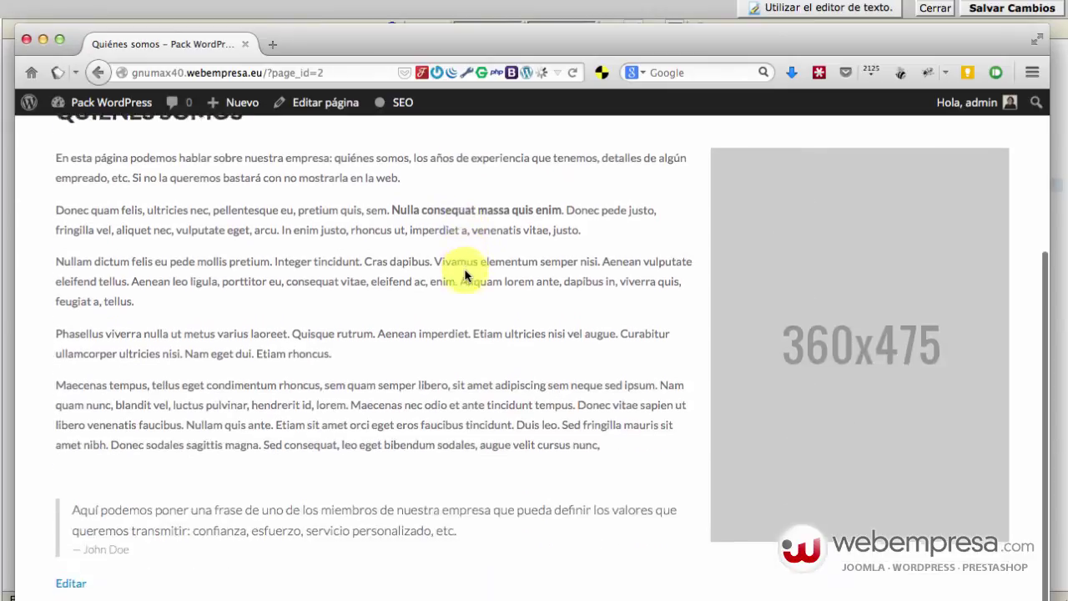
scroll(501, 265, "up", 5)
left_click(697, 166)
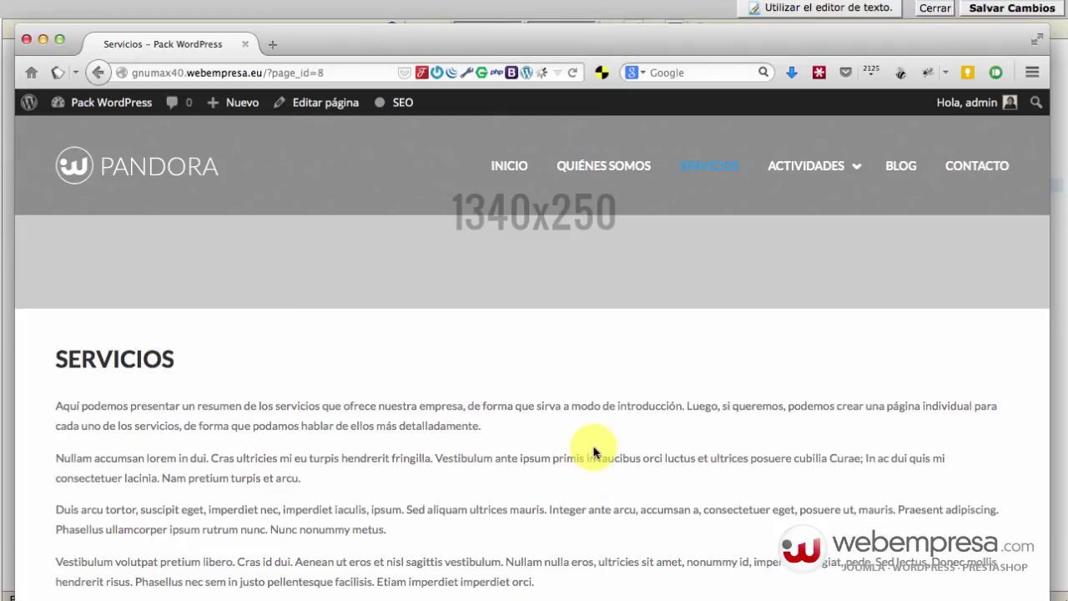
Reload the public_html listing in the file manager and look through the contents of the dione3 and clontea folders.
left_click(827, 7)
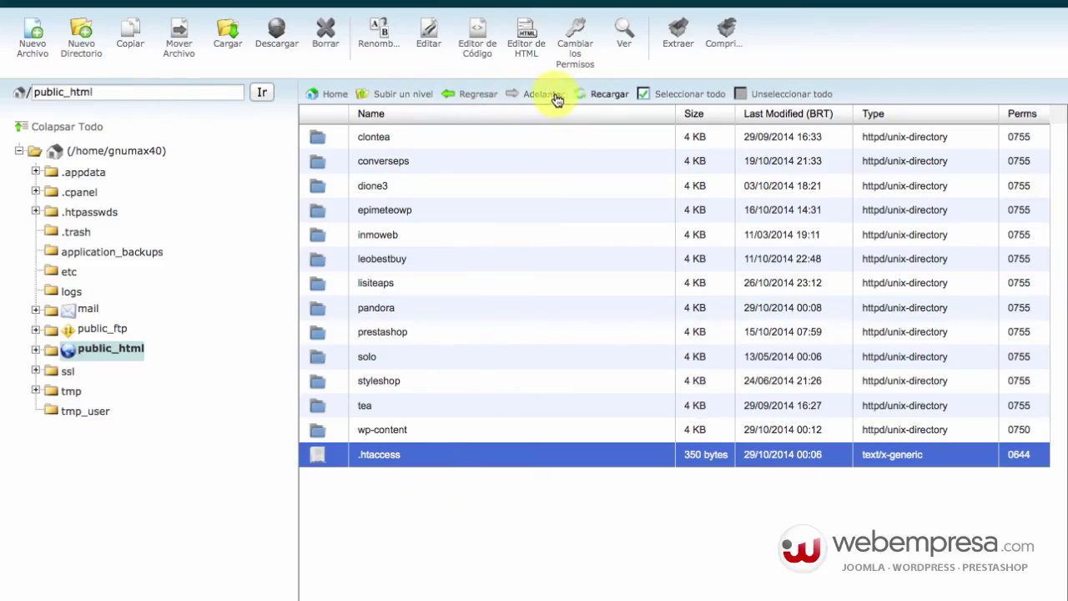
left_click(596, 96)
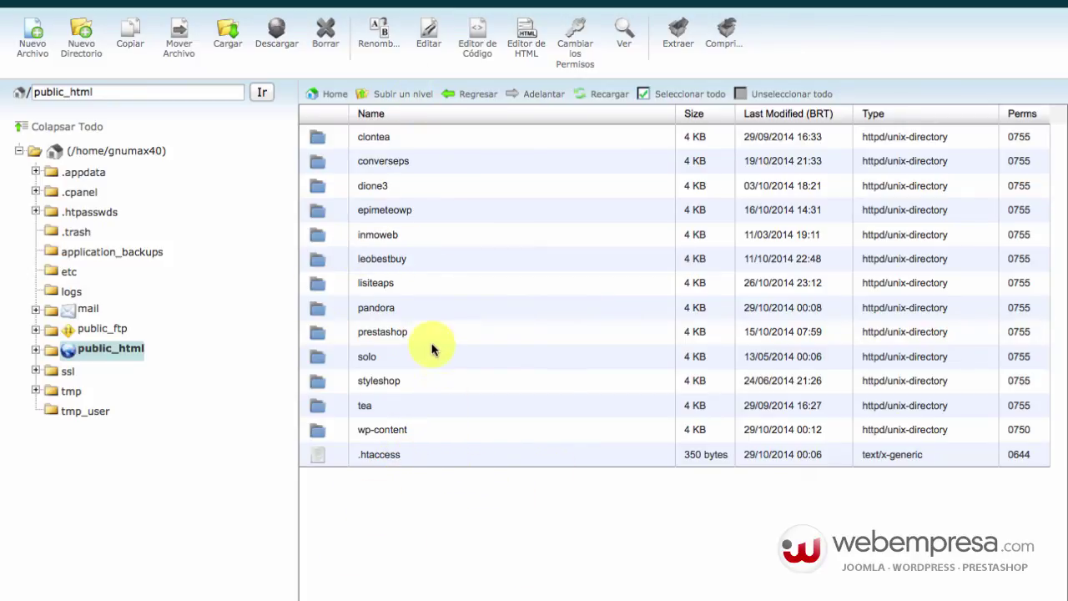
left_click(415, 307)
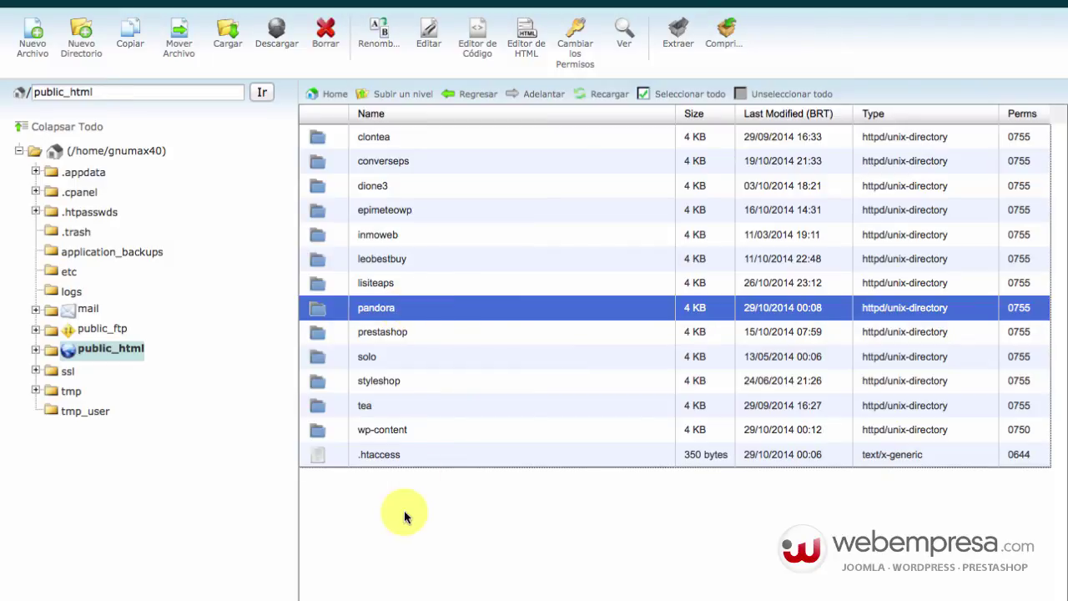
left_click(420, 192)
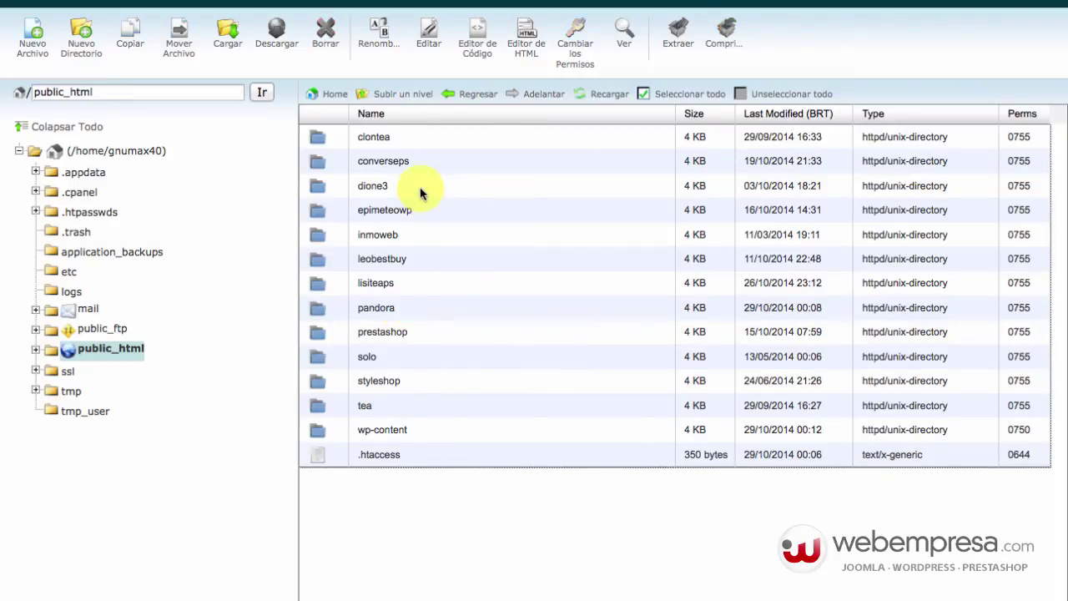
double_click(421, 192)
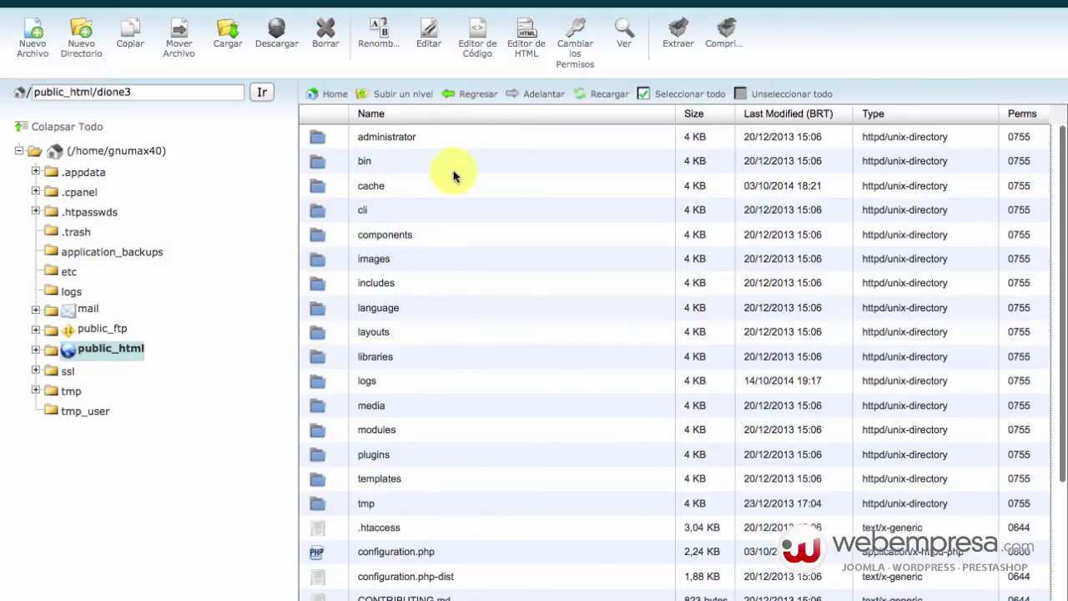
scroll(473, 326, "down", 2)
left_click(415, 95)
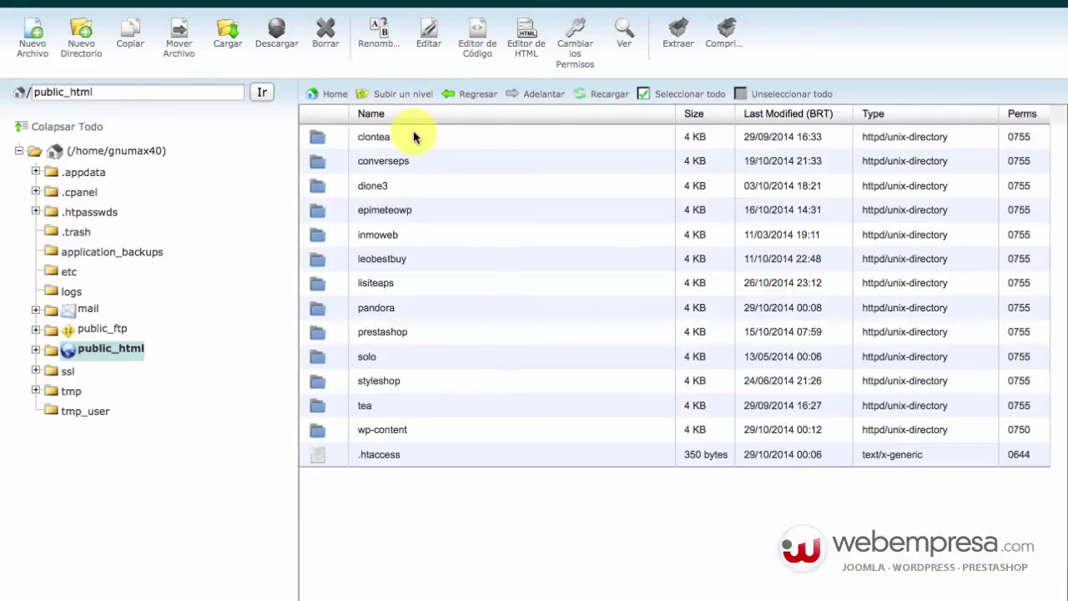
double_click(412, 136)
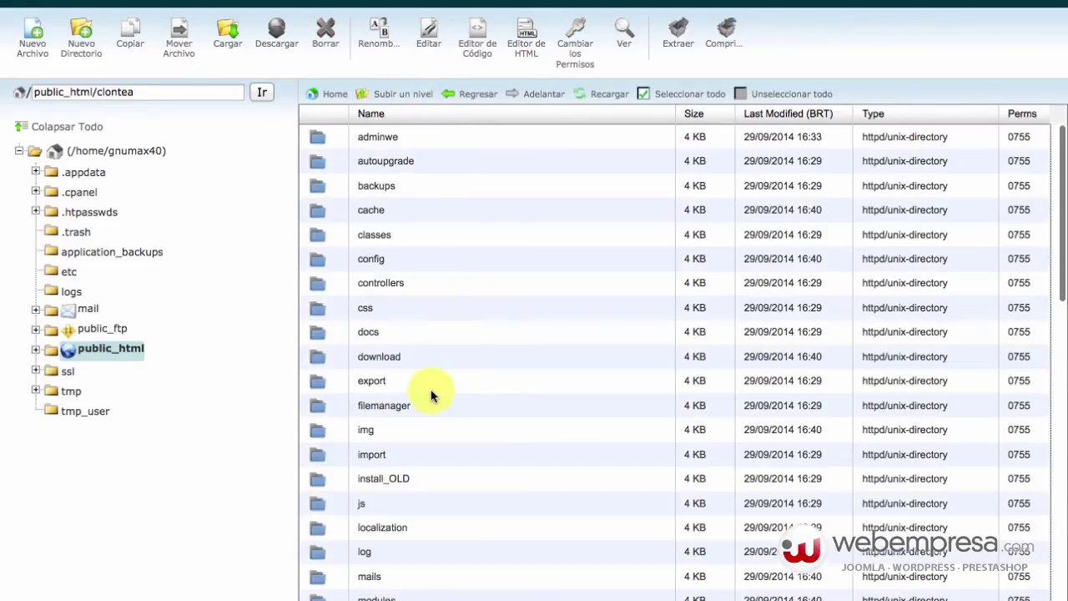
left_click(414, 95)
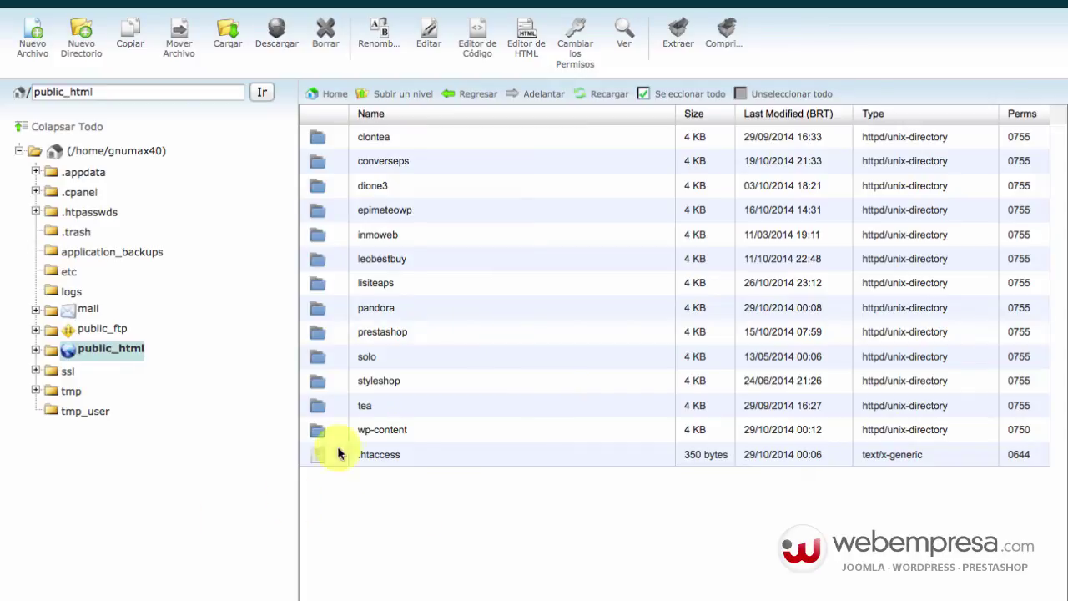
Inspect the wp-content/uploads/wpcf7_captcha folder inside public_html and open the site's Contacto page.
double_click(427, 432)
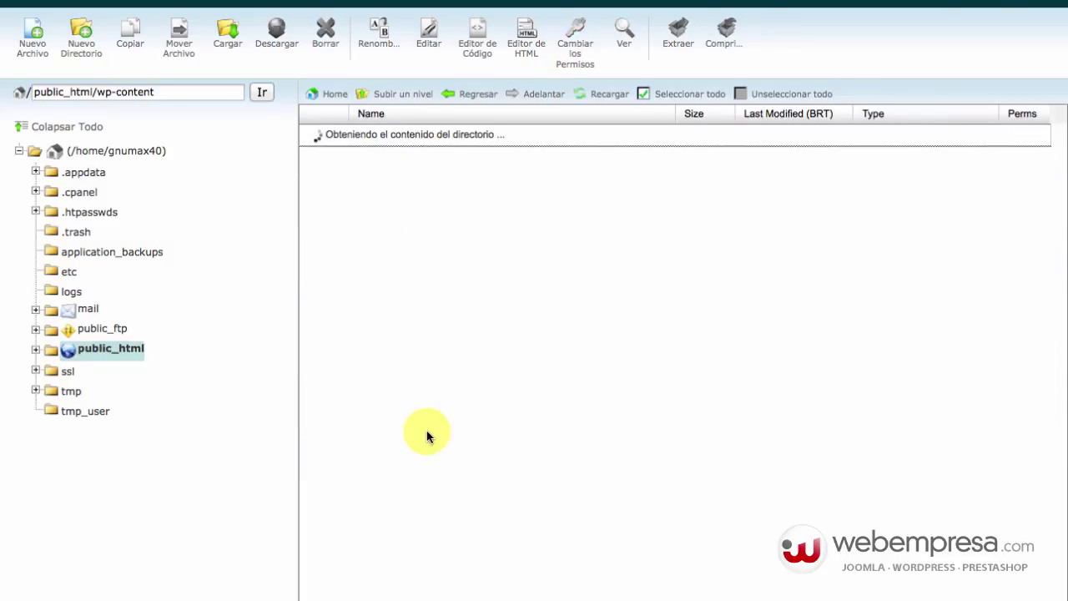
double_click(403, 137)
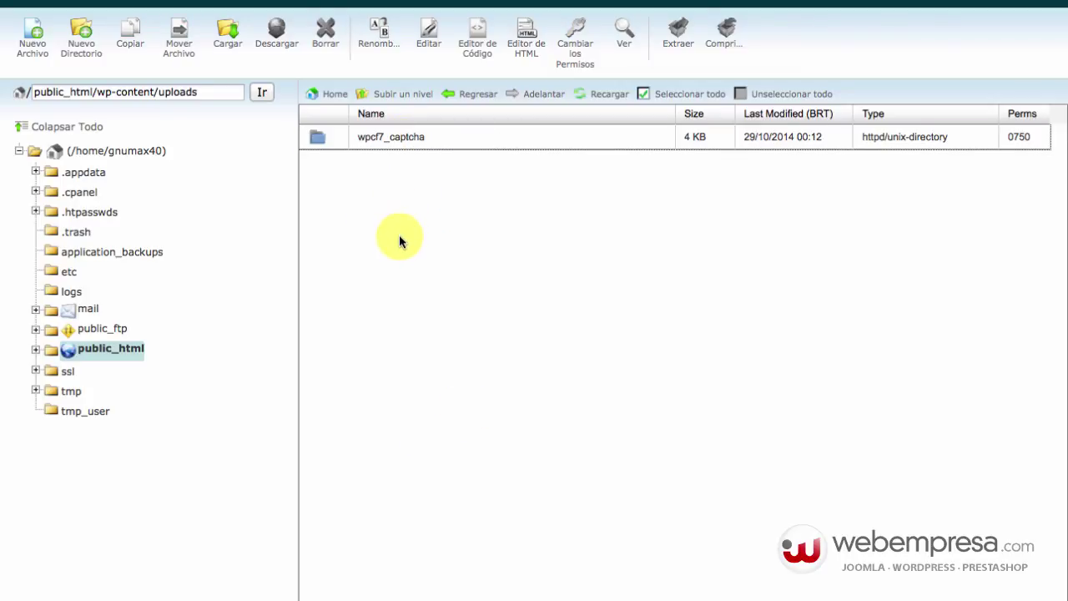
double_click(439, 138)
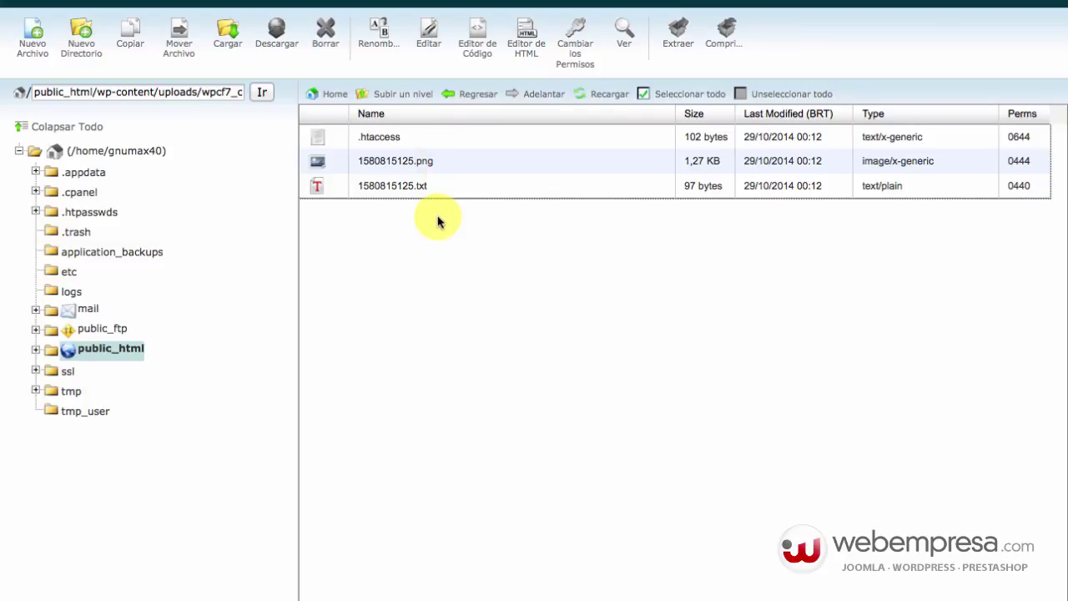
left_click(403, 97)
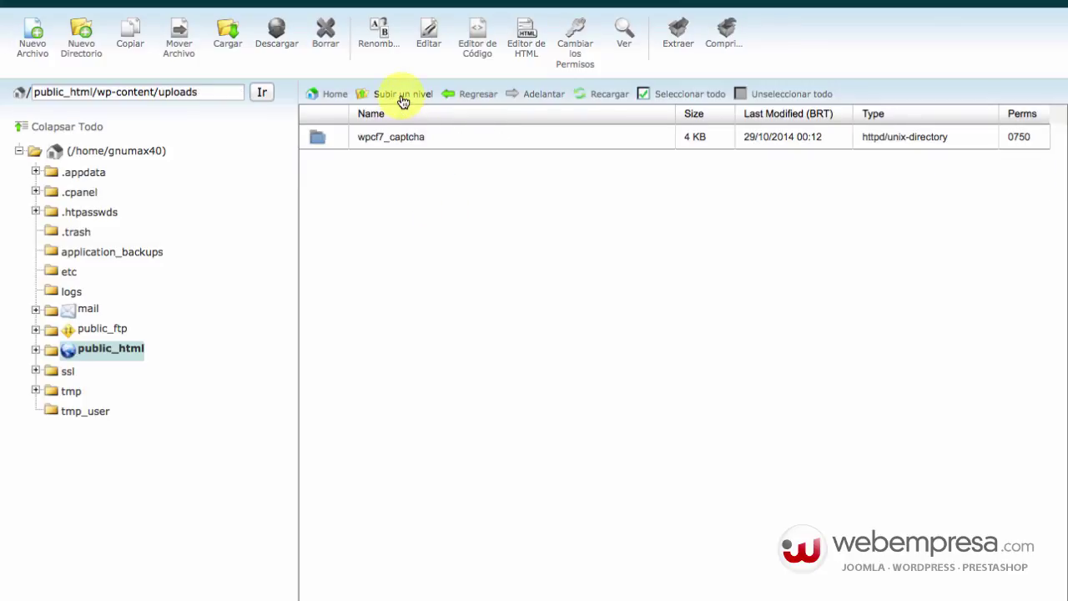
left_click(403, 99)
left_click(403, 99)
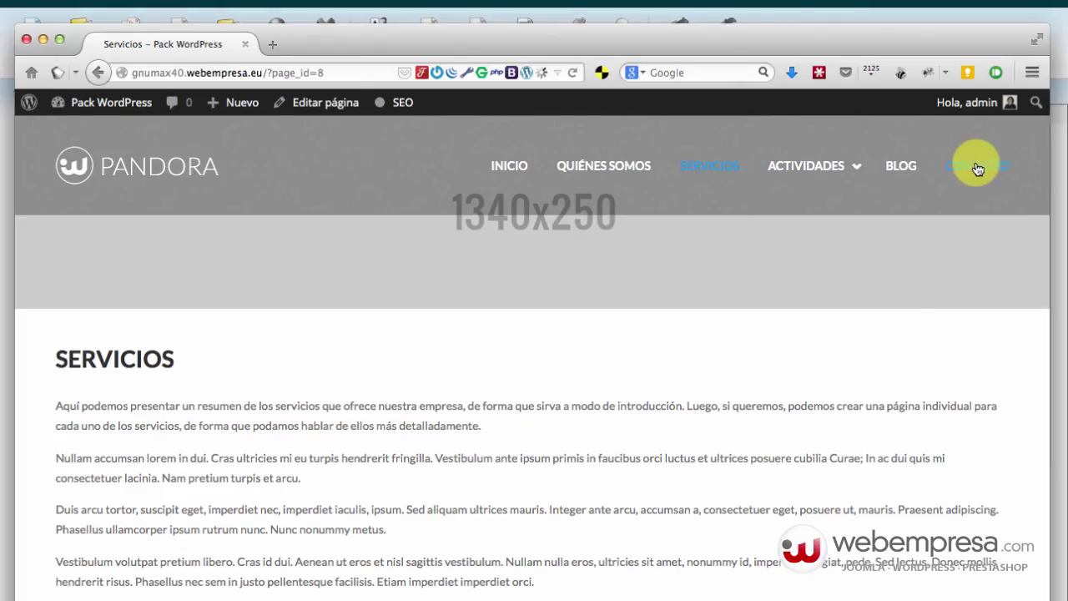
left_click(978, 169)
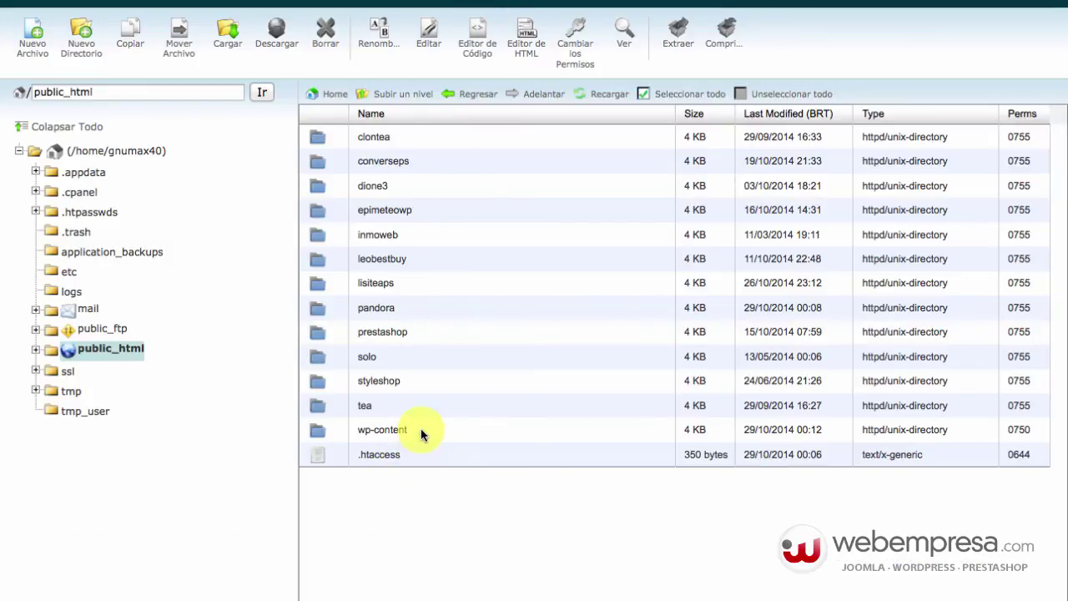
left_click(419, 431)
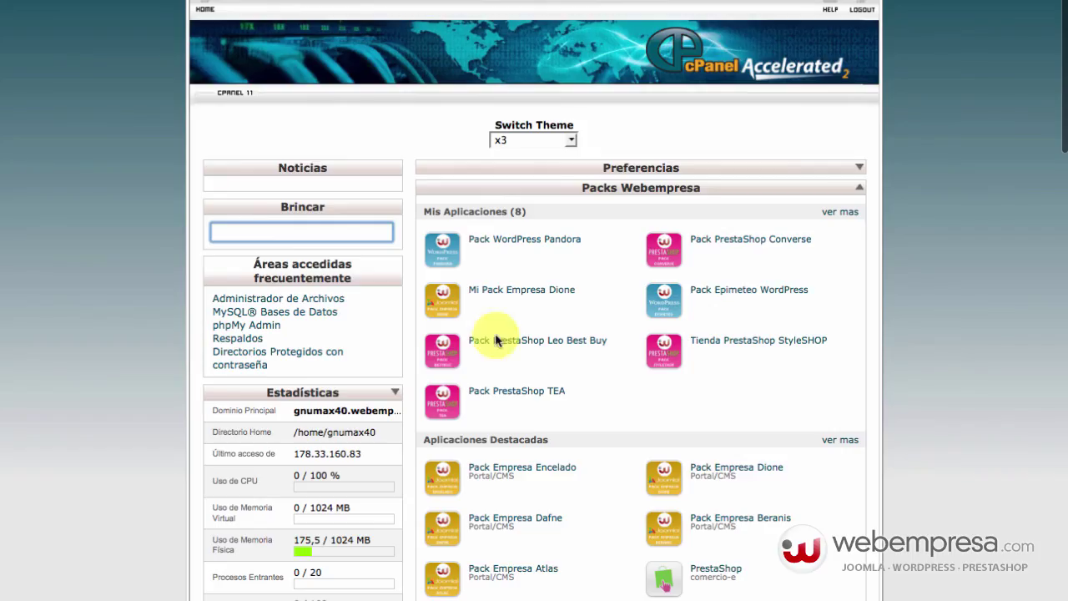
Open phpMyAdmin from cPanel and browse the wp_options table of the pandora database.
scroll(493, 342, "down", 5)
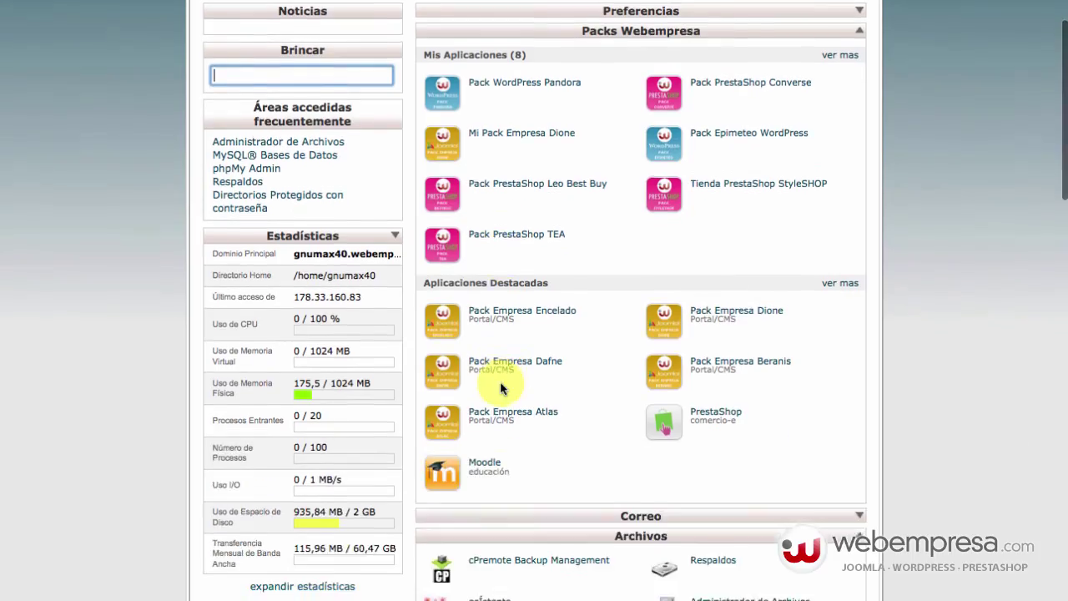
scroll(500, 382, "down", 10)
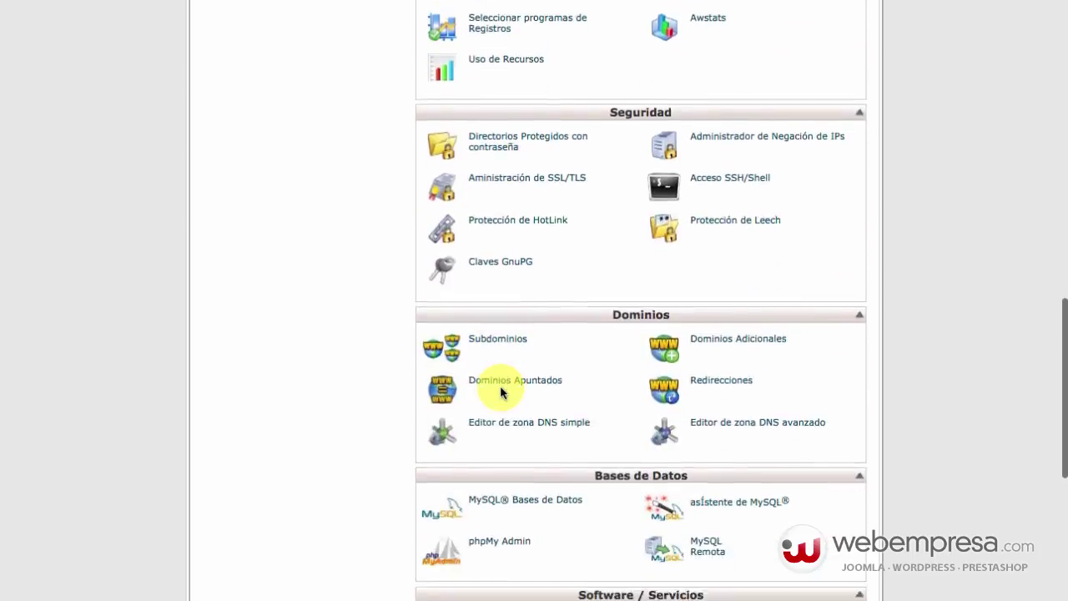
left_click(514, 457)
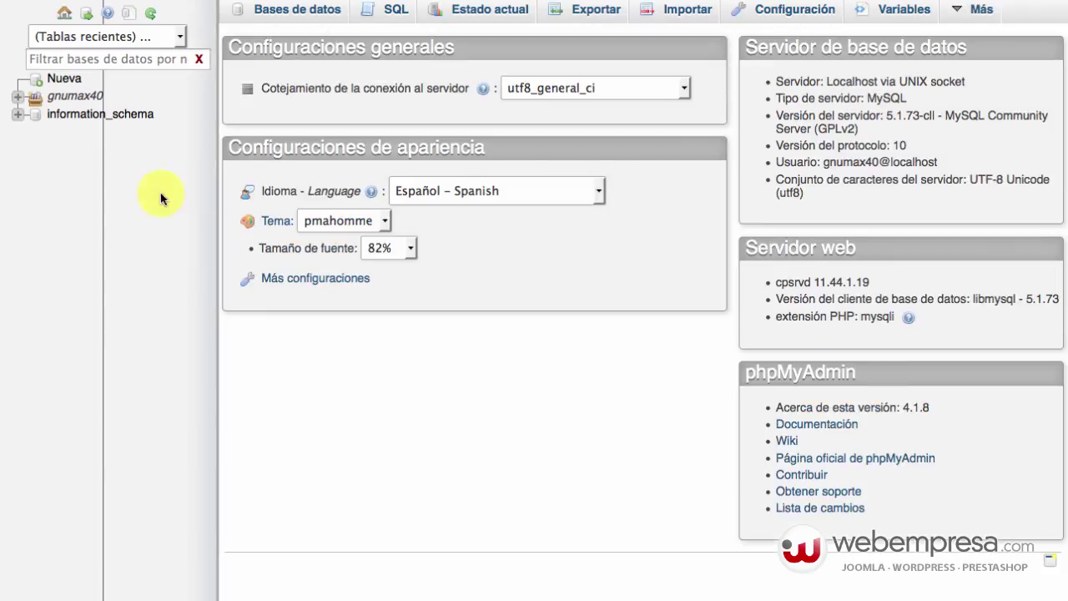
left_click(16, 97)
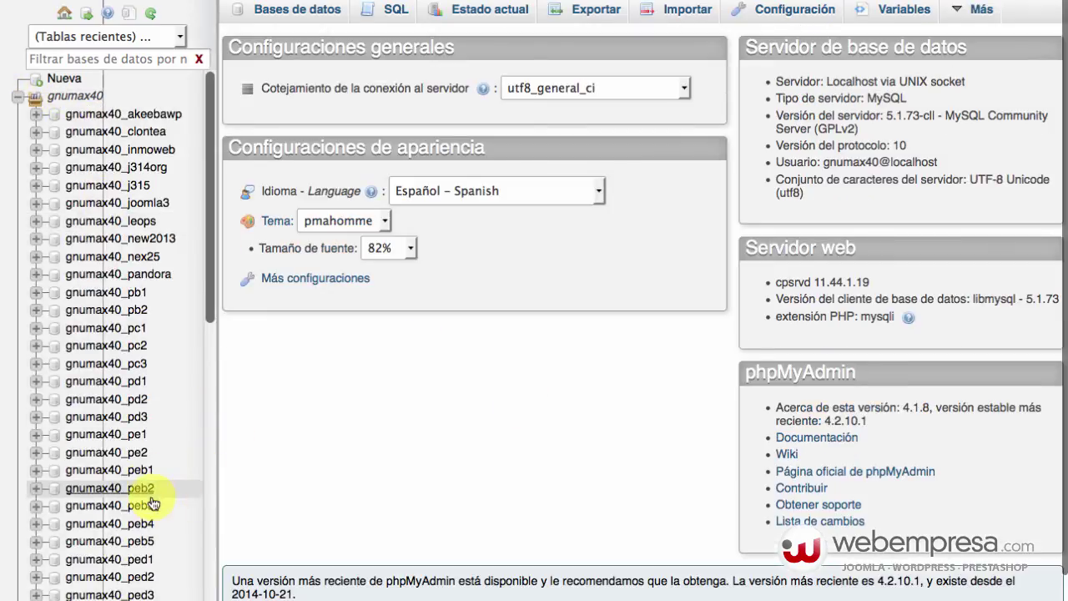
left_click(125, 274)
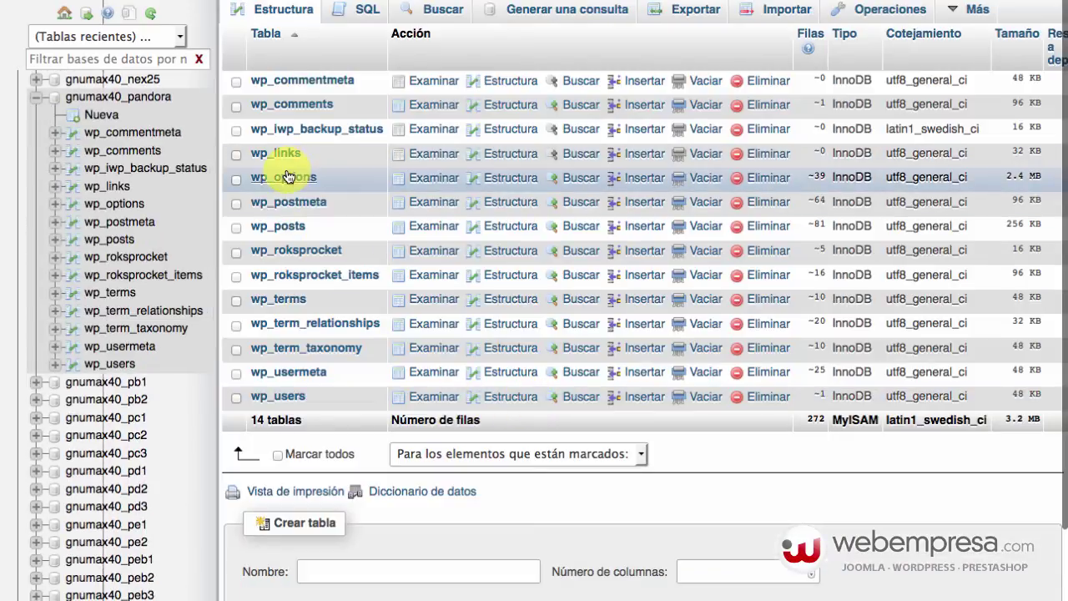
left_click(284, 178)
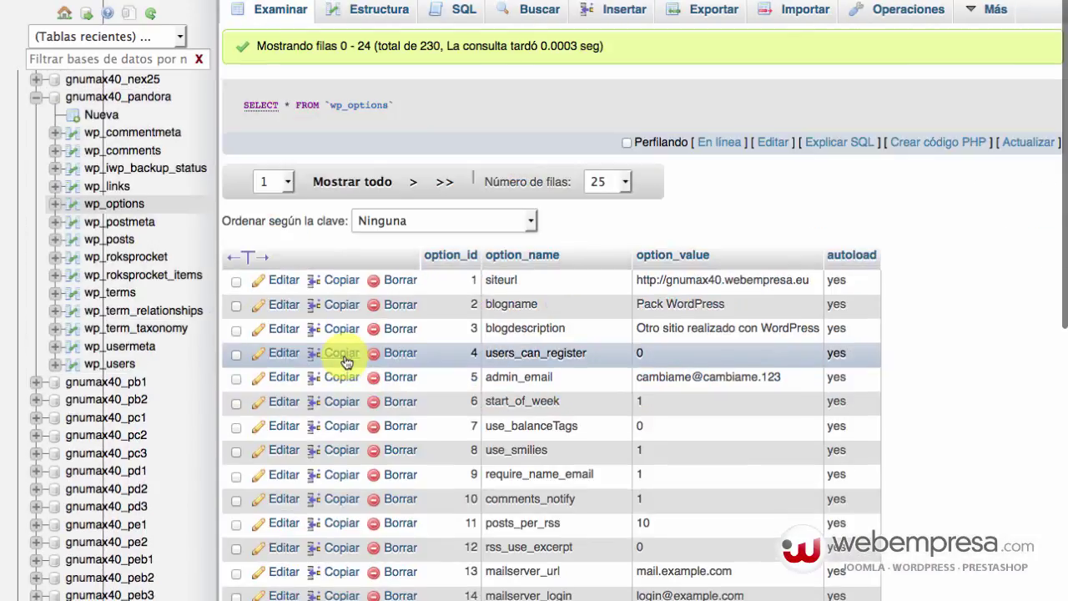
Show all rows of the wp_options table and search the page for "upload".
scroll(507, 310, "down", 10)
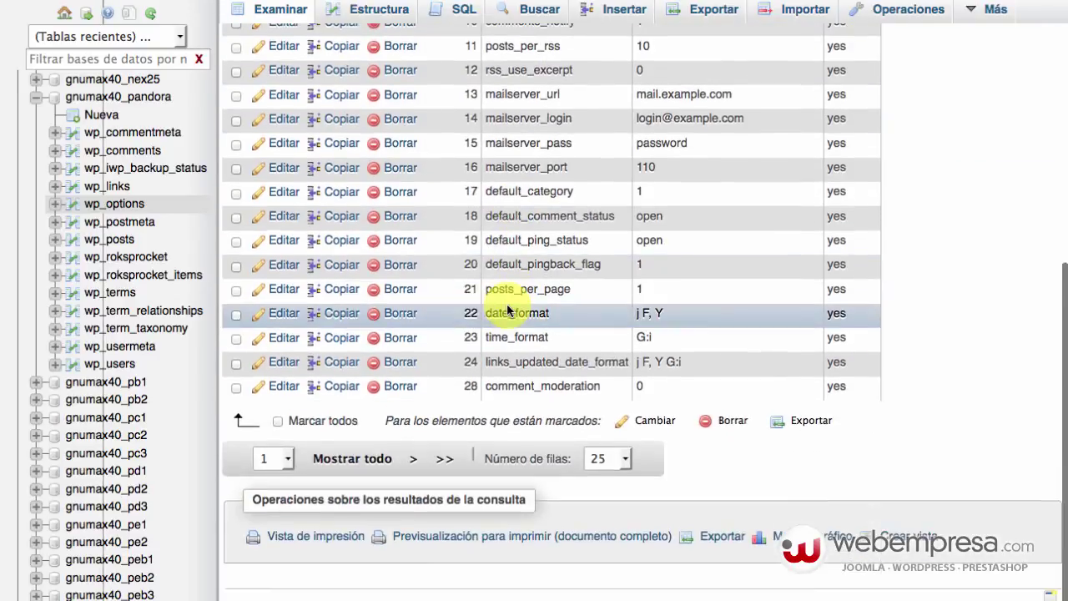
left_click(358, 458)
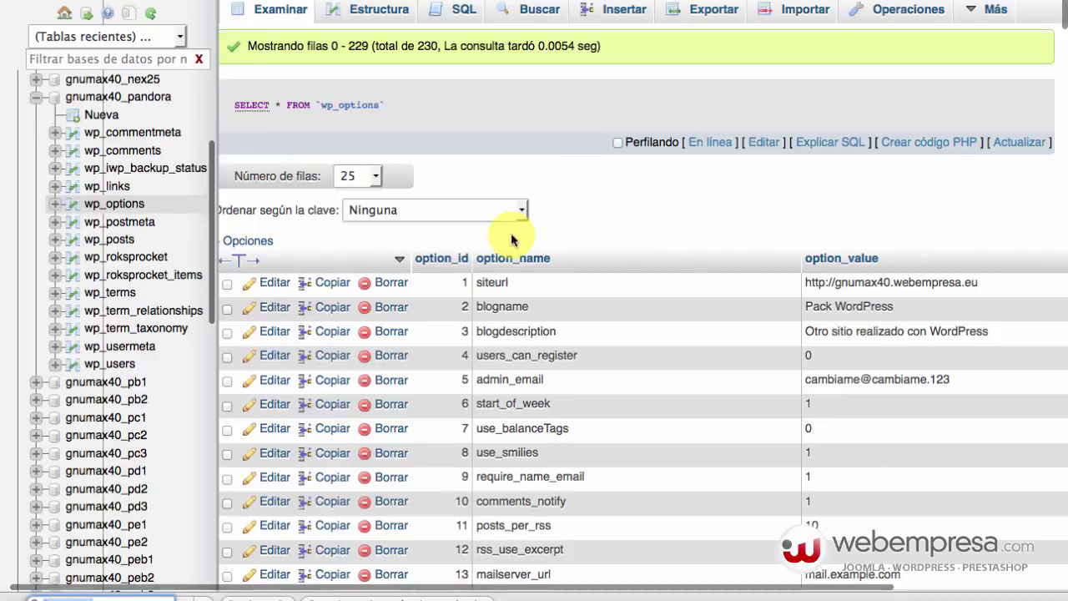
type("upload")
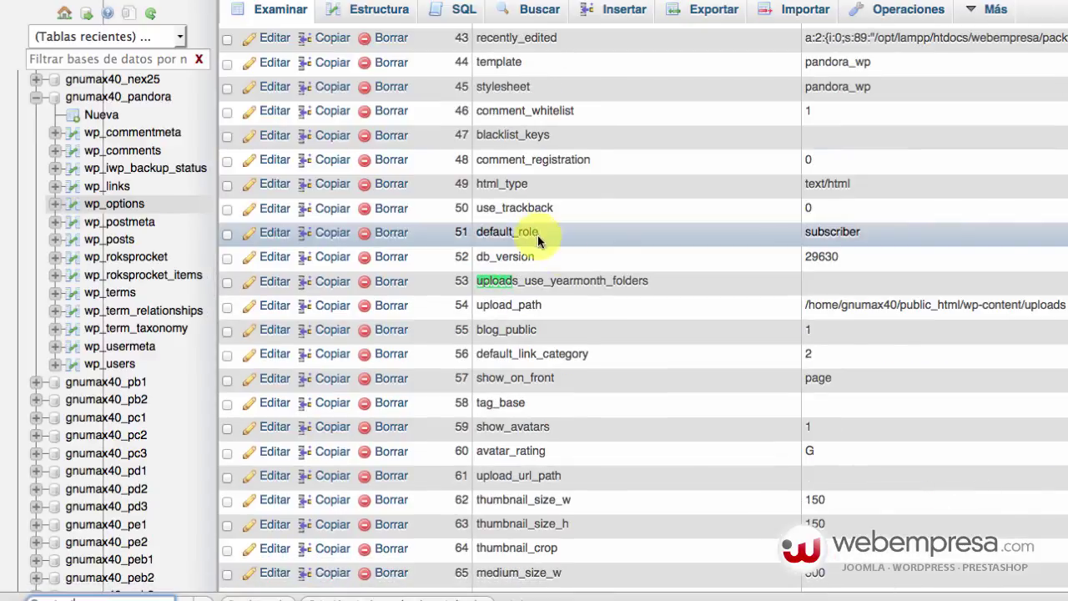
Insert pandora/ before wp-content/uploads in the upload_path option's value and save the row.
left_click(275, 305)
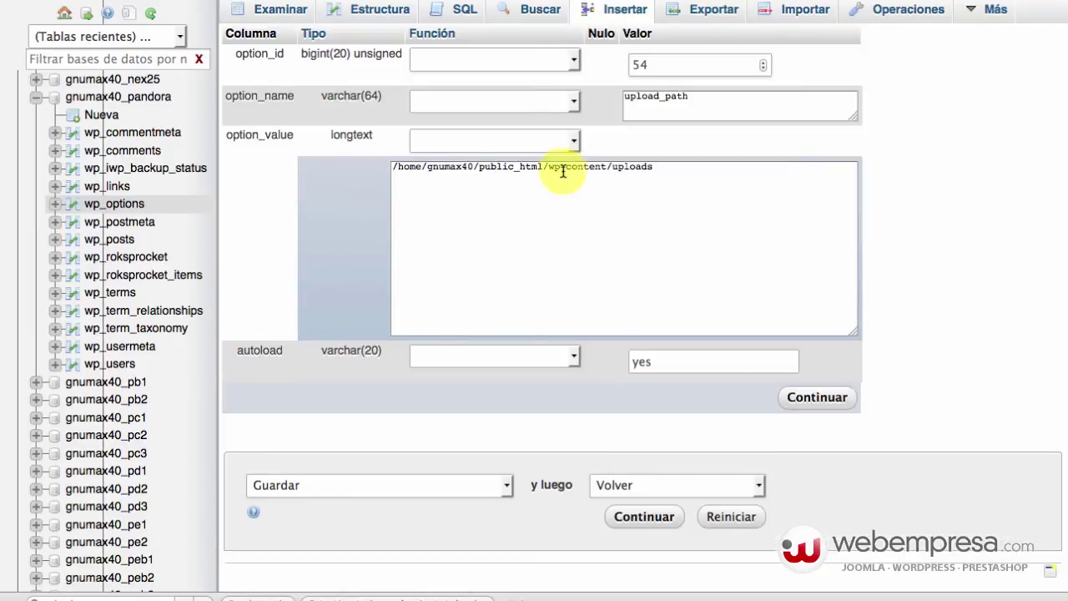
left_click_drag(478, 166, 655, 167)
left_click(549, 172)
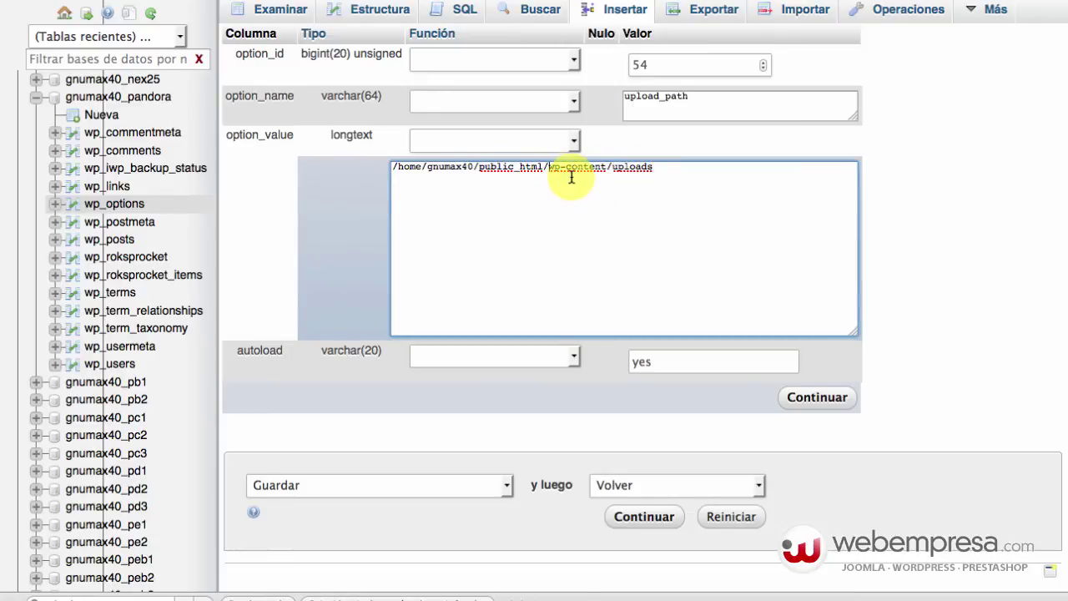
type("pandora/")
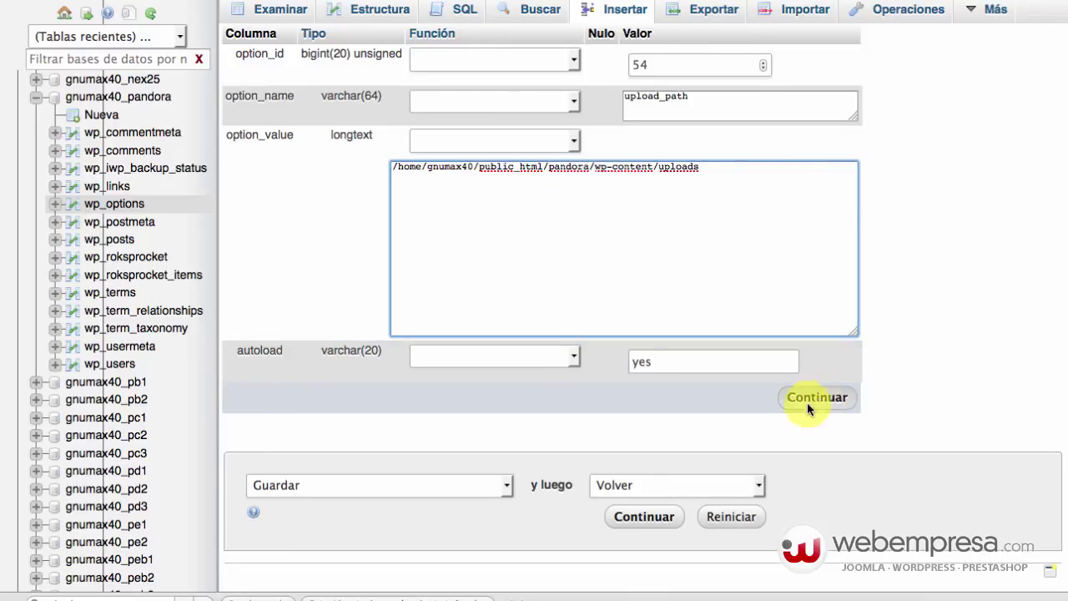
left_click(640, 516)
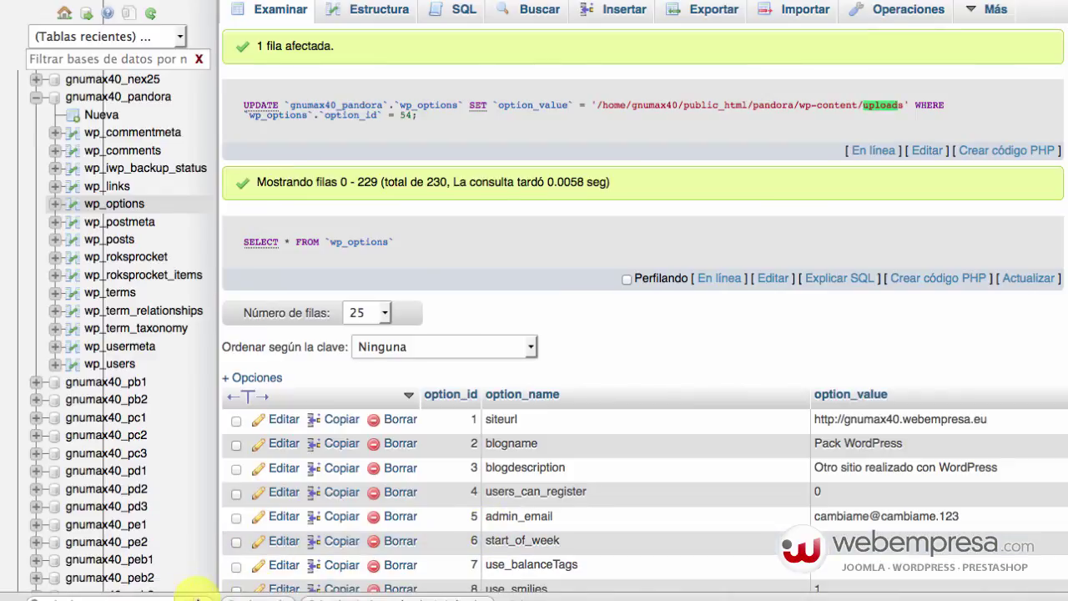
Find the upload_path row again and check its full saved path.
key("Return")
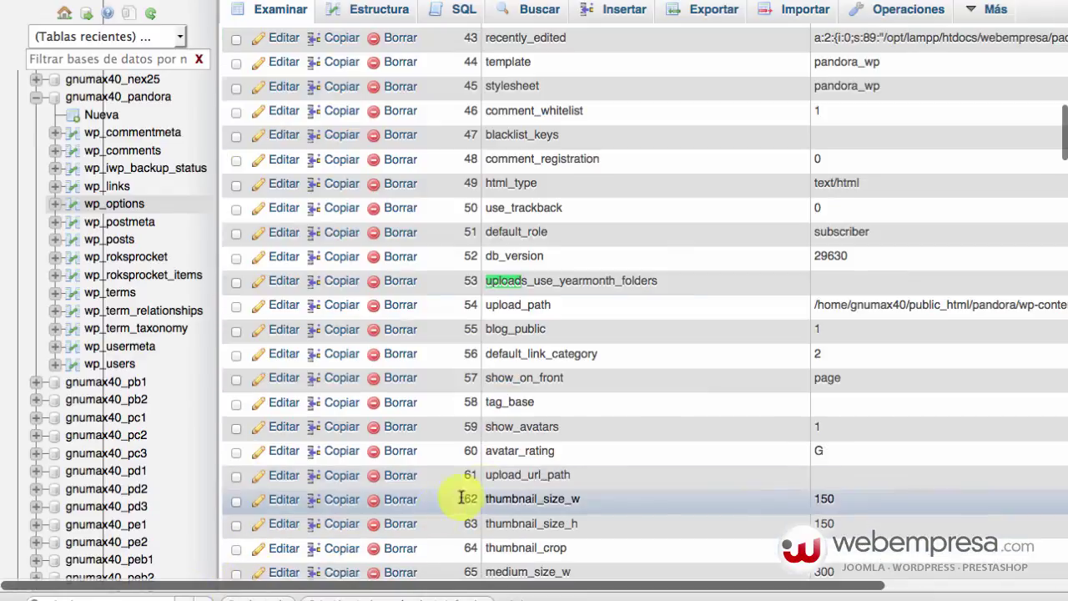
double_click(986, 304)
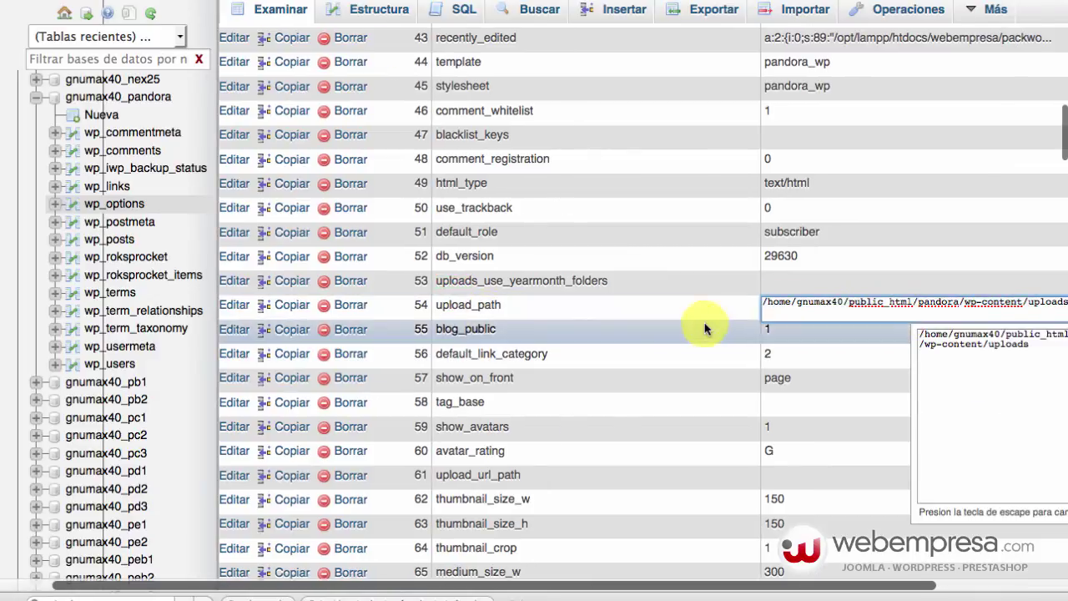
left_click(795, 359)
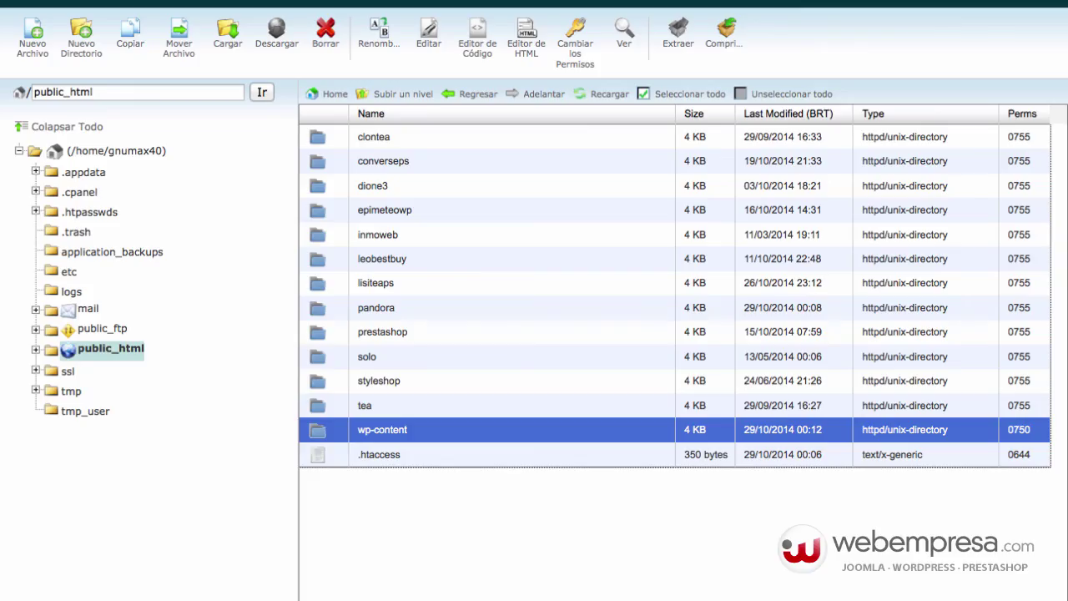
Delete the stray wp-content folder from public_html in the file manager.
left_click(325, 31)
left_click(663, 346)
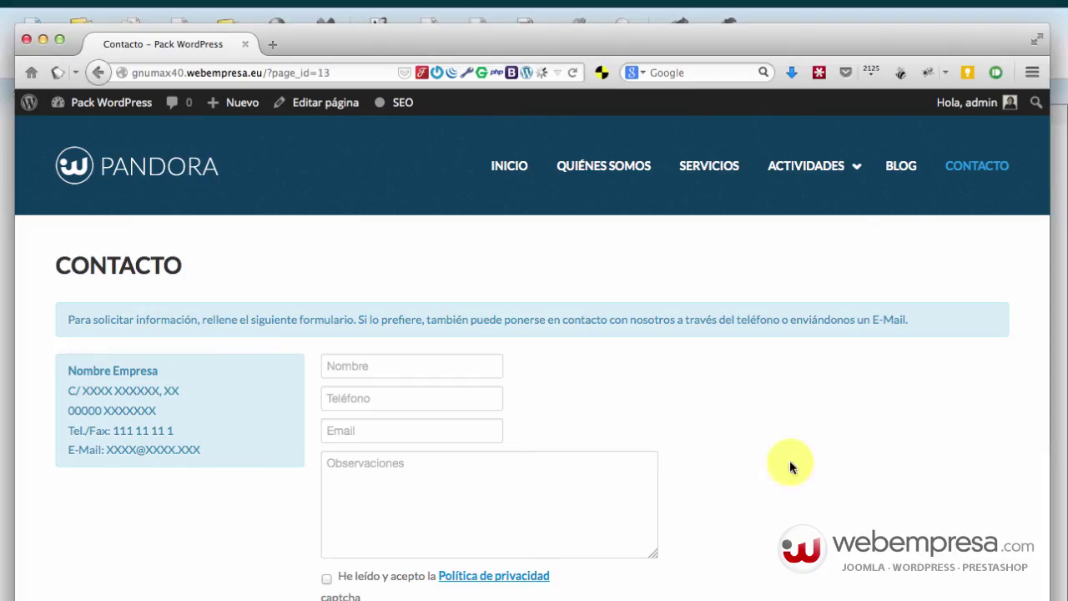
Open the site's Actividad 1, Blog and Contacto pages in turn to check that they load from the root domain.
left_click(811, 210)
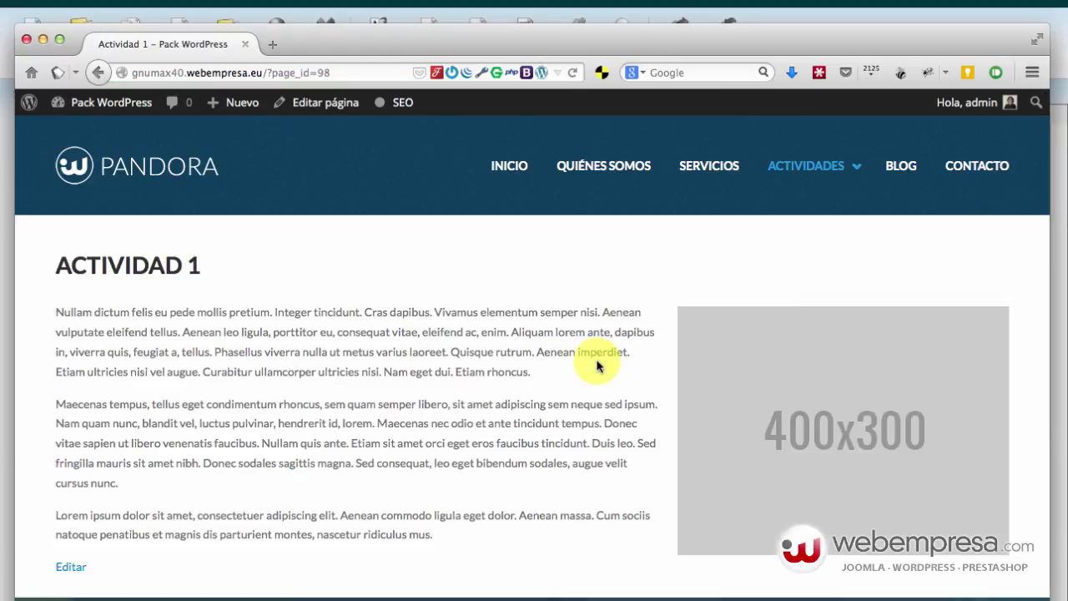
left_click(899, 167)
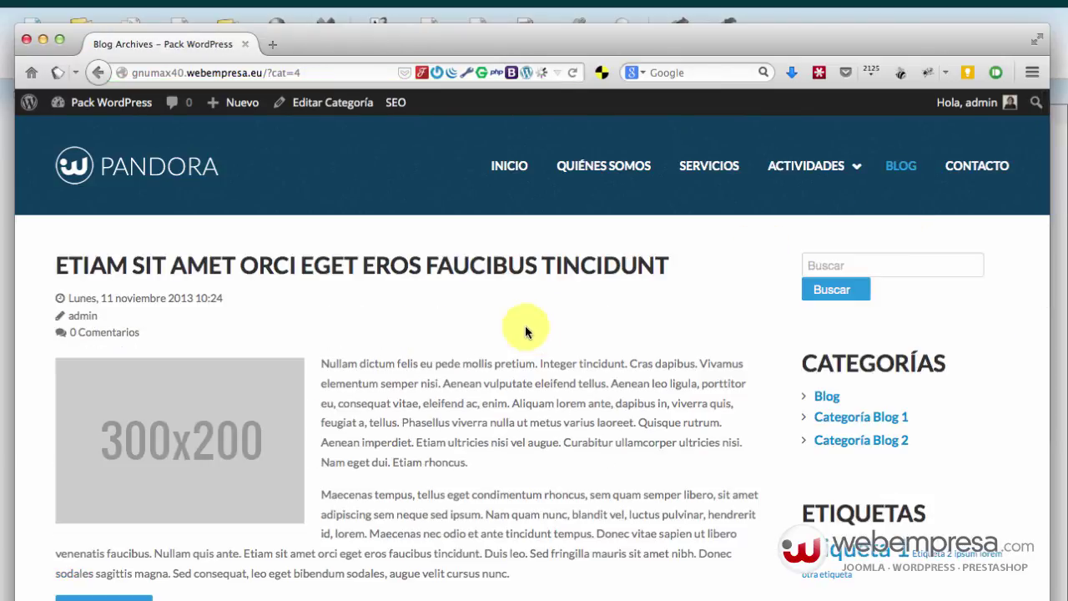
left_click(982, 164)
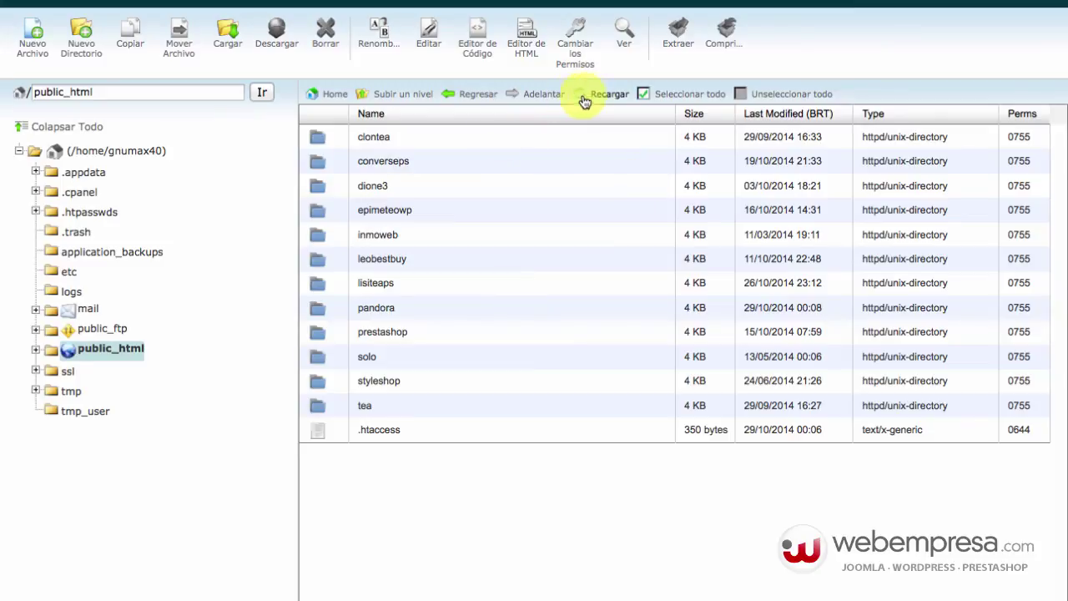
Reload the public_html listing in the file manager and select the pandora folder to check the folder contents.
left_click(595, 97)
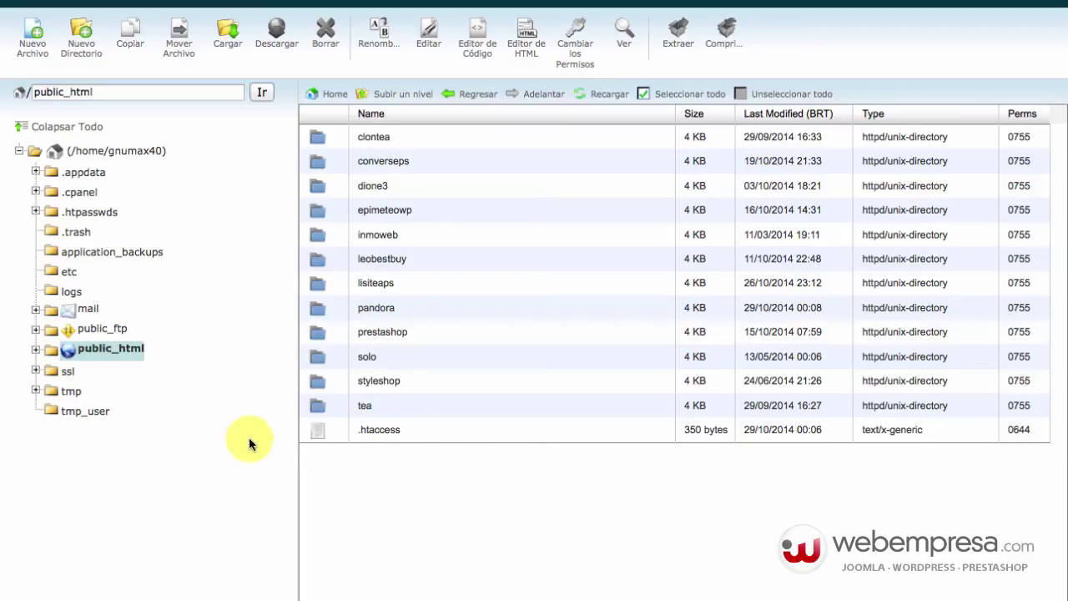
left_click(430, 308)
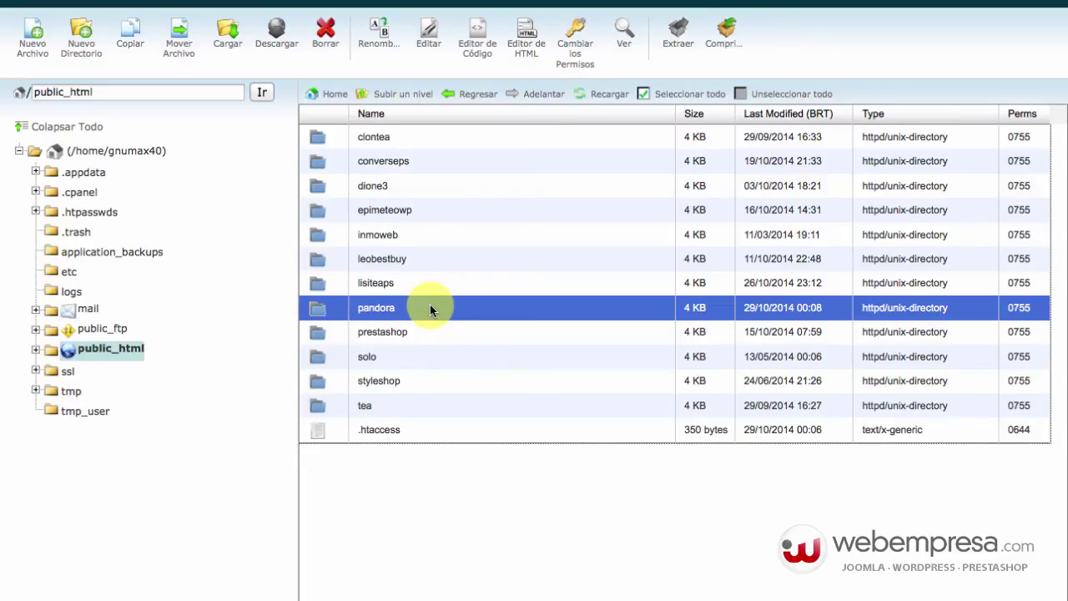
Switch back to the WordPress site in the browser and review the content of its Inicio page.
left_click(496, 599)
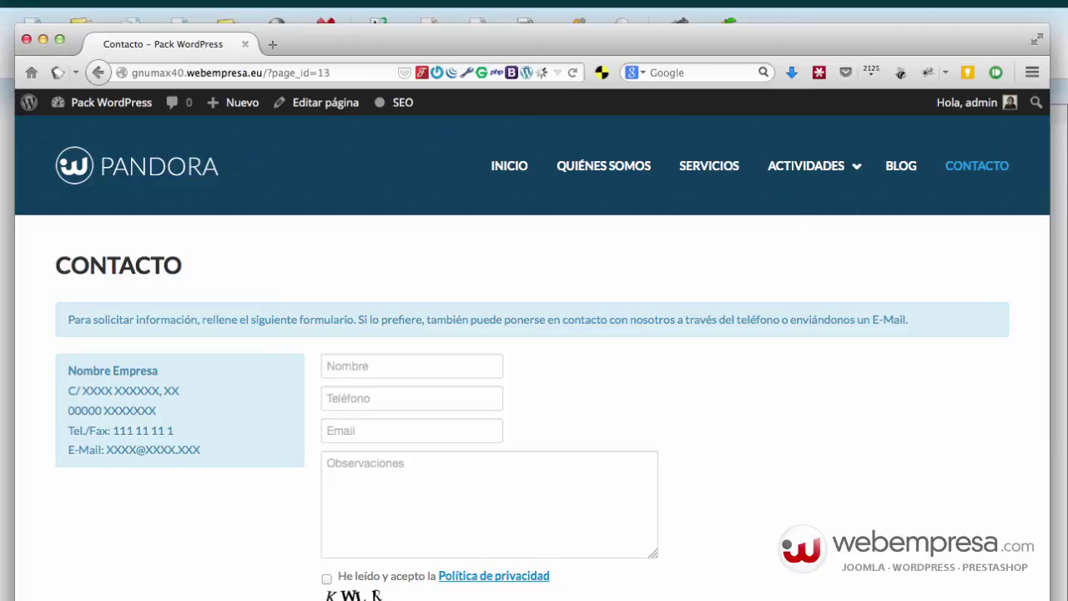
left_click(507, 166)
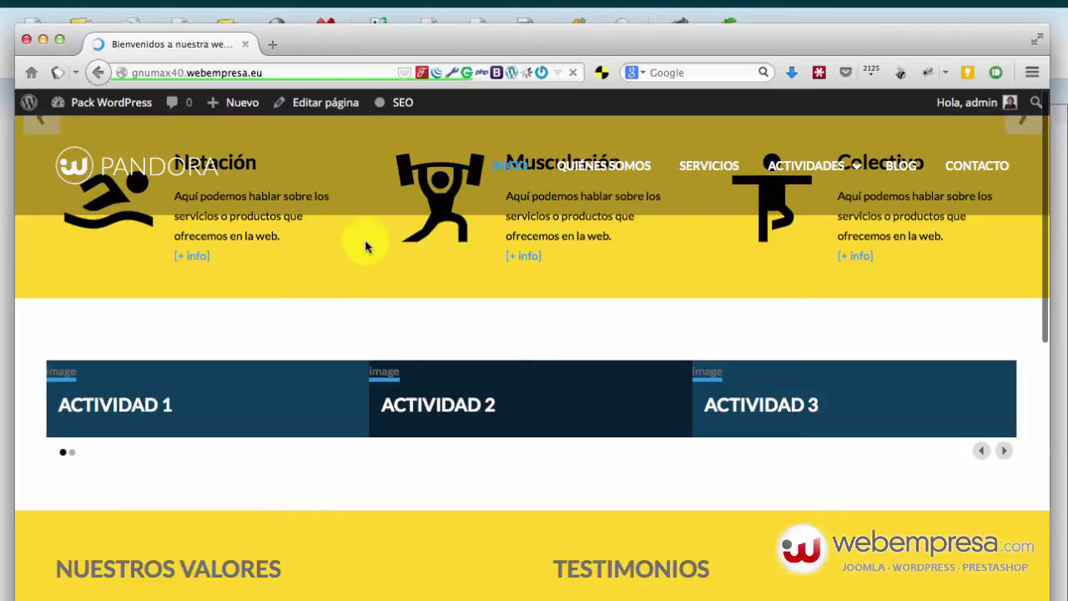
scroll(321, 339, "down", 5)
scroll(326, 336, "up", 5)
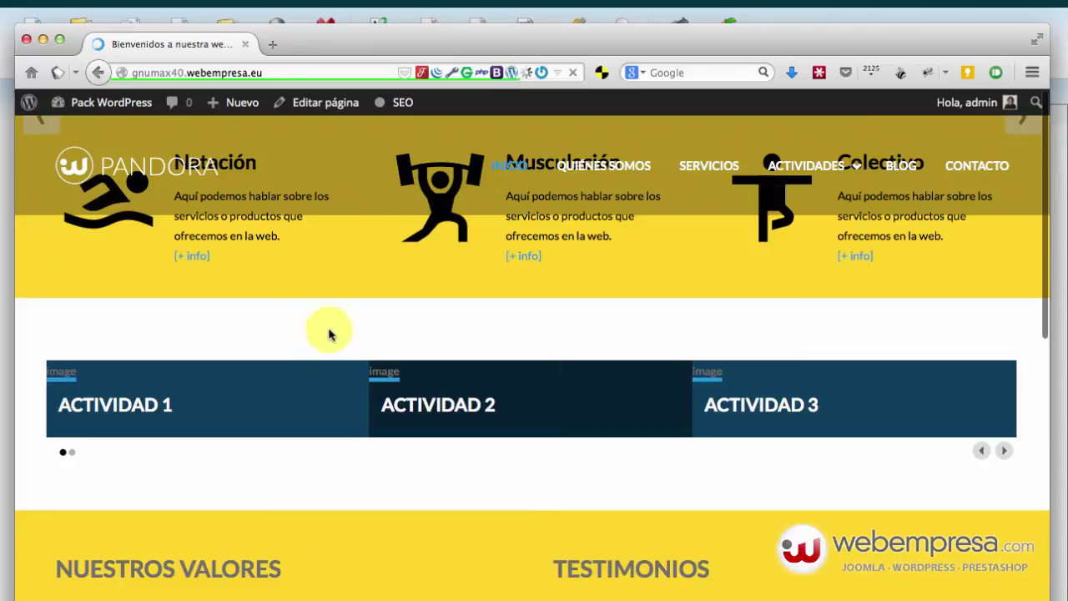